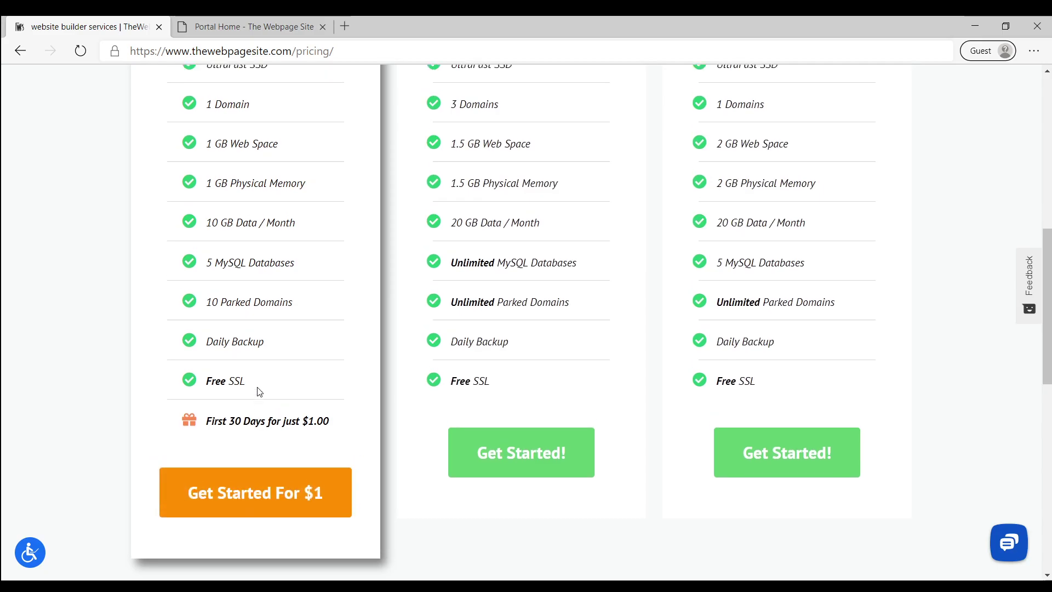
Reload the hosting pricing page and add the $1 Business plan to the cart
scroll(260, 391, up, 10)
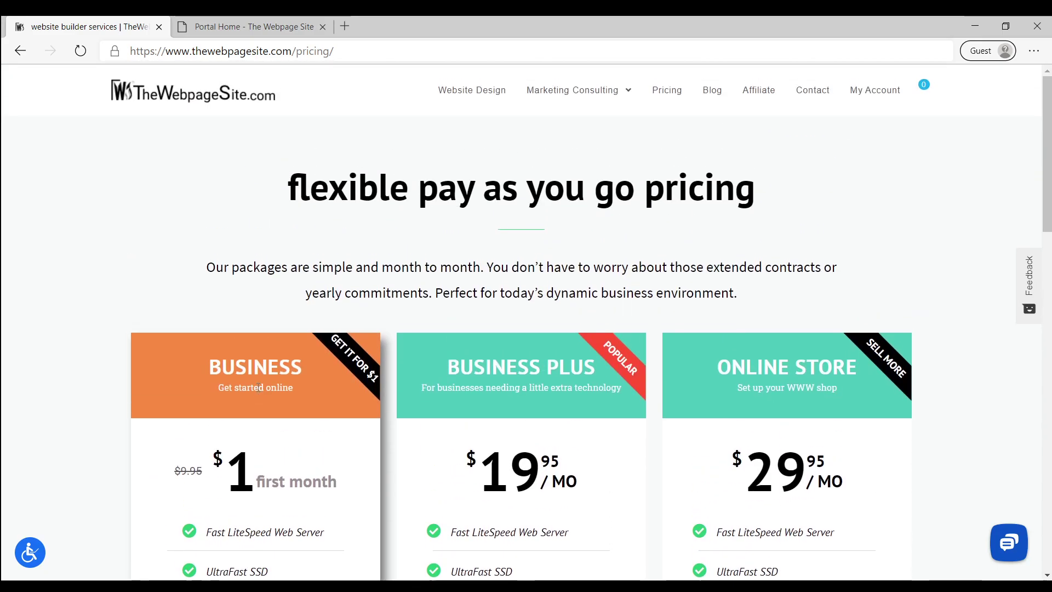
click(667, 90)
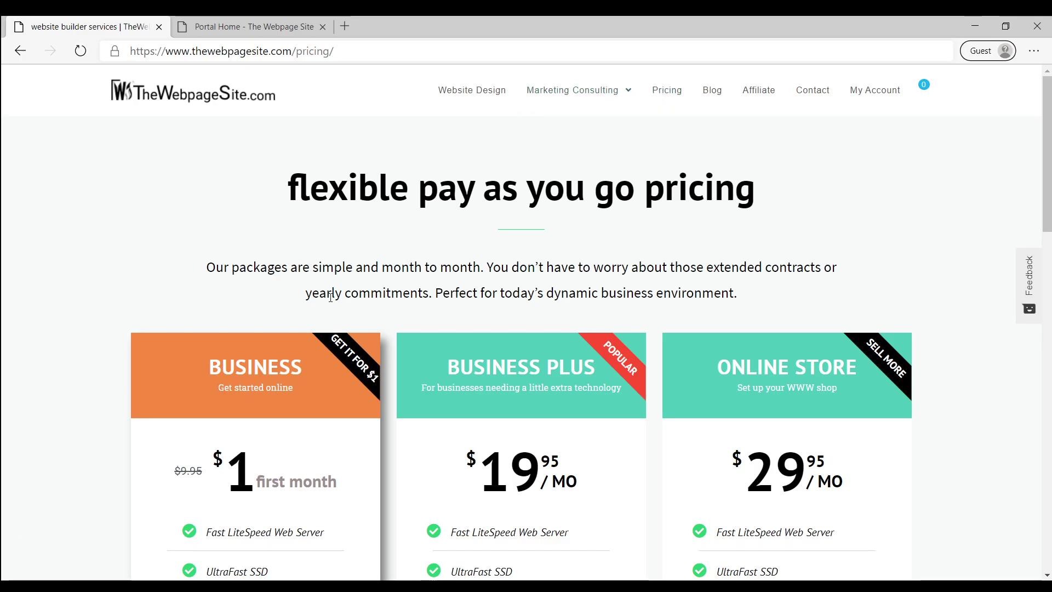
scroll(317, 262, down, 5)
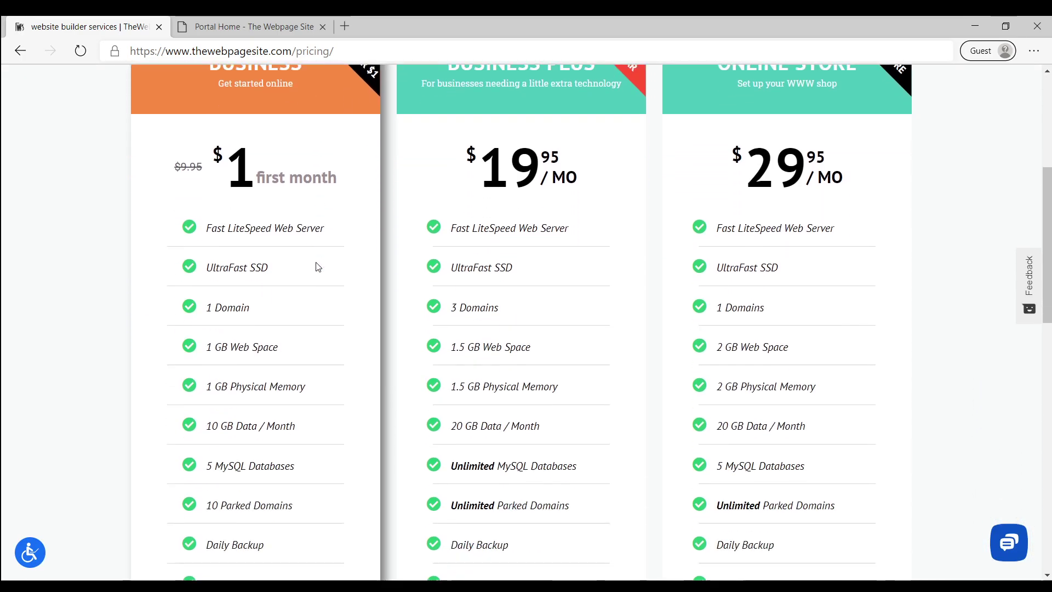
scroll(313, 291, down, 5)
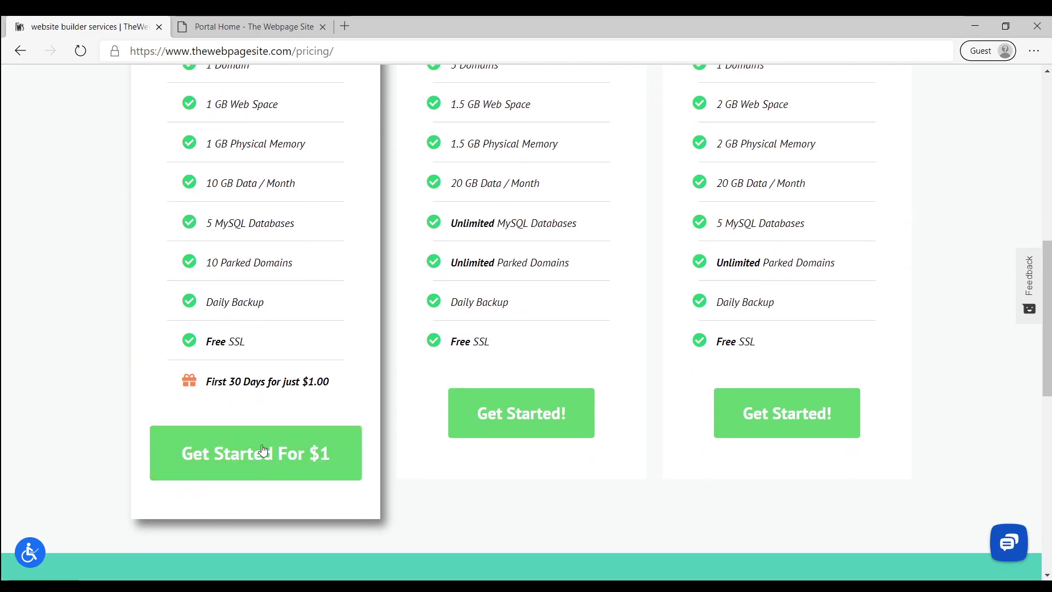
click(257, 454)
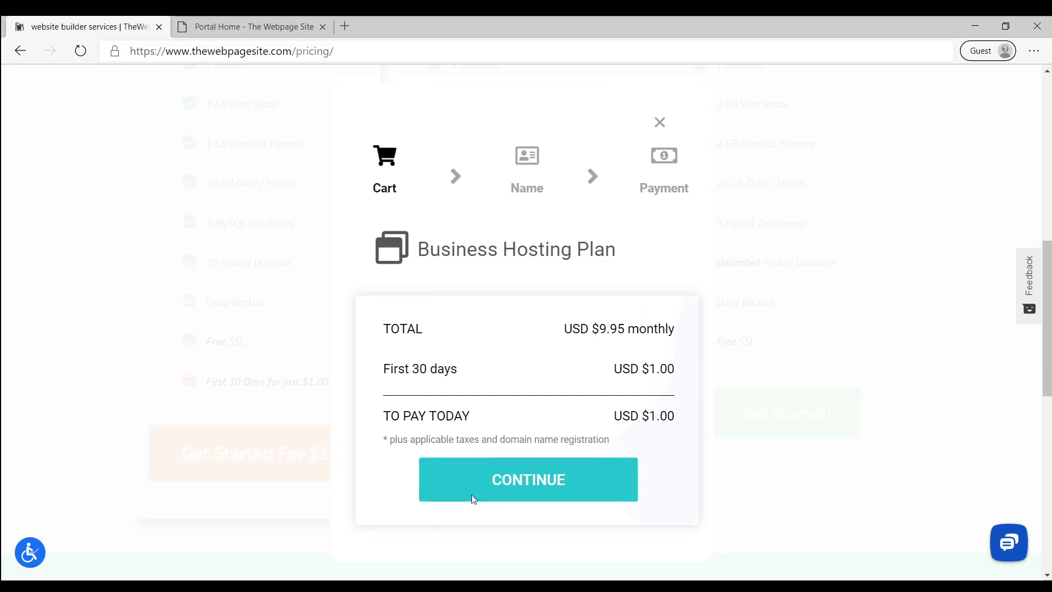
click(526, 485)
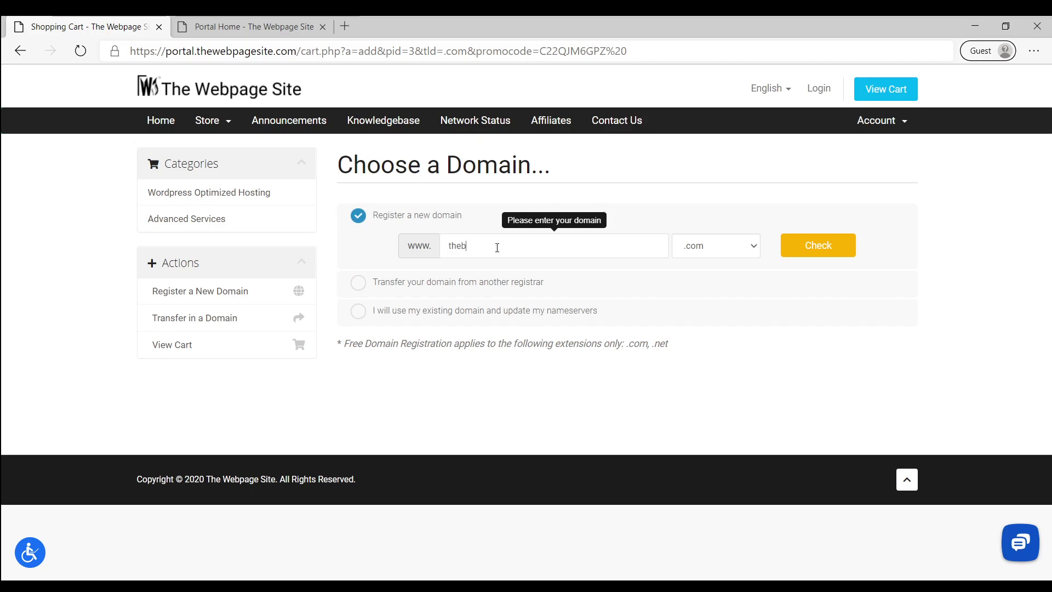
Check thebestbarbershop.com availability and browse the suggested alternative domains and prices
text(tbarbershop)
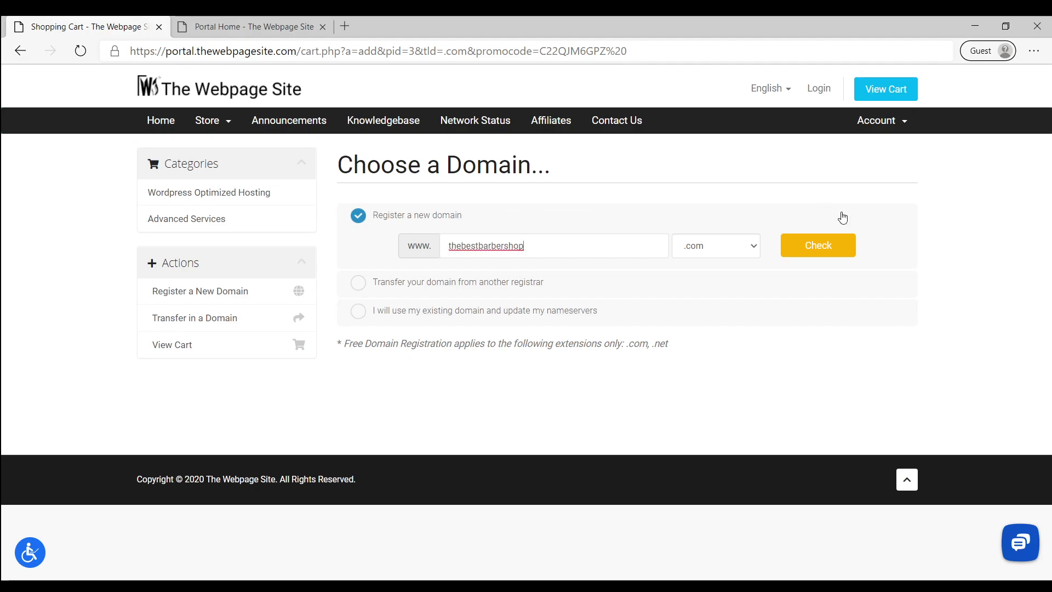
click(819, 246)
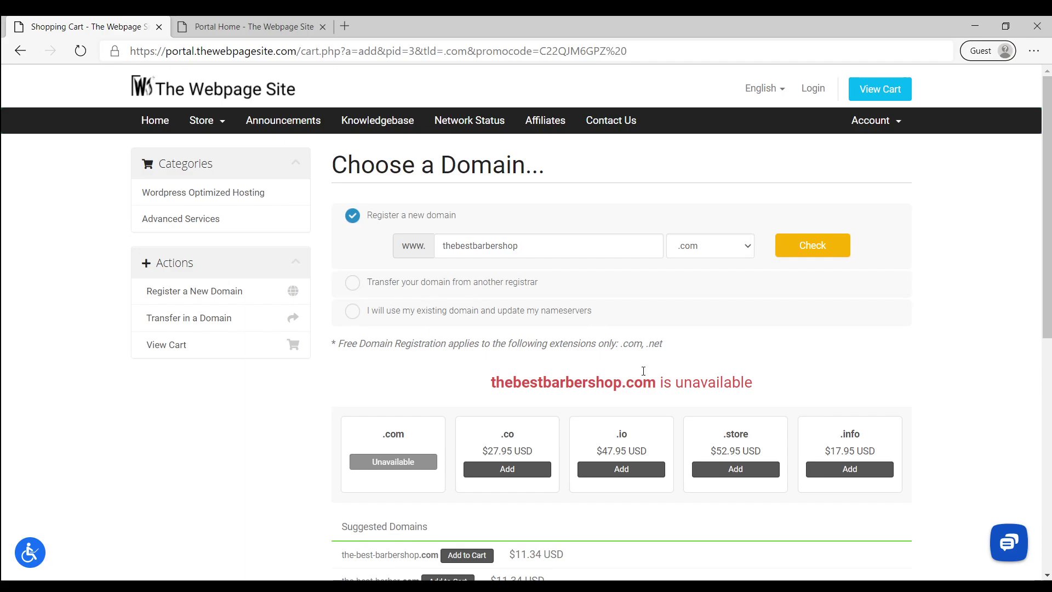
scroll(635, 341, down, 4)
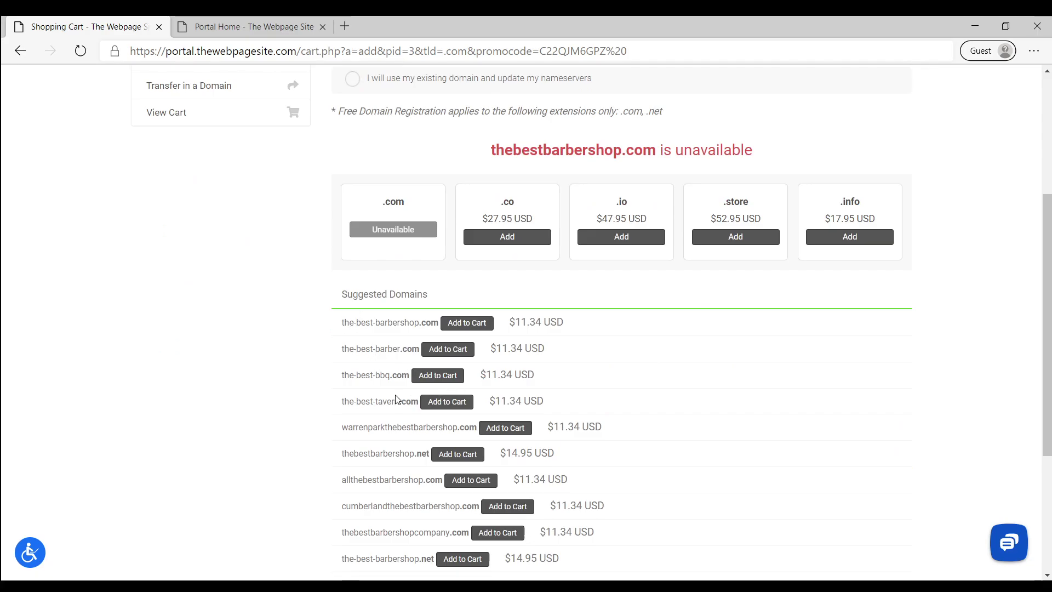
drag(353, 405, 391, 407)
click(386, 375)
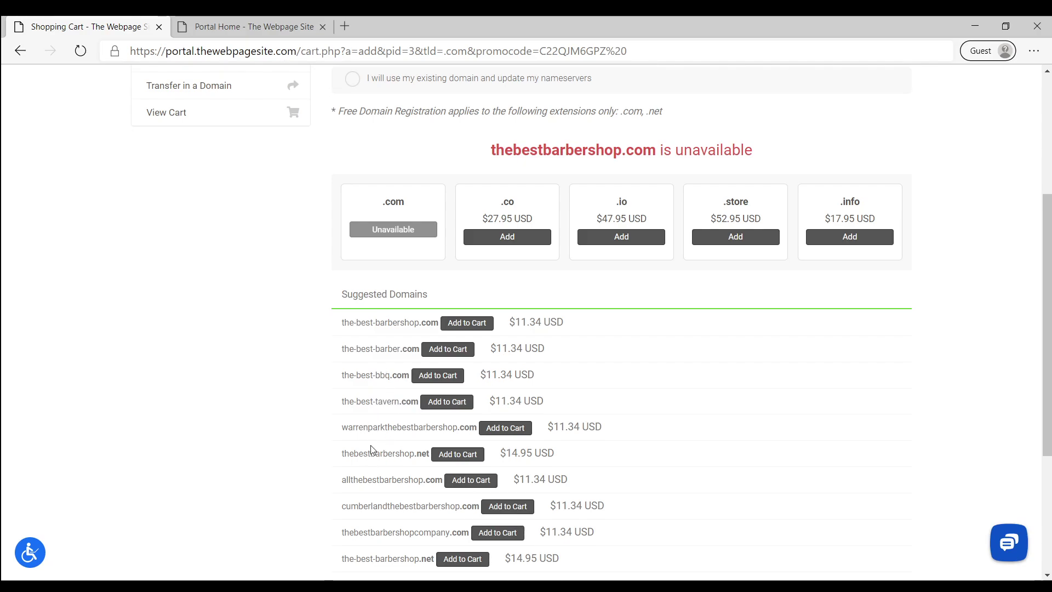
scroll(377, 419, down, 2)
scroll(622, 169, up, 4)
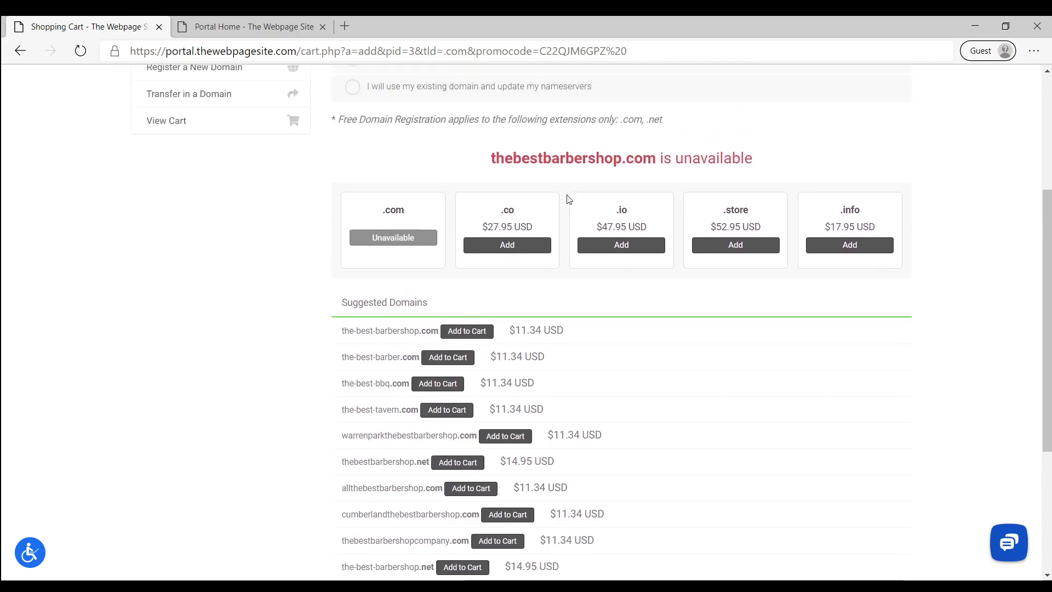
scroll(728, 230, up, 4)
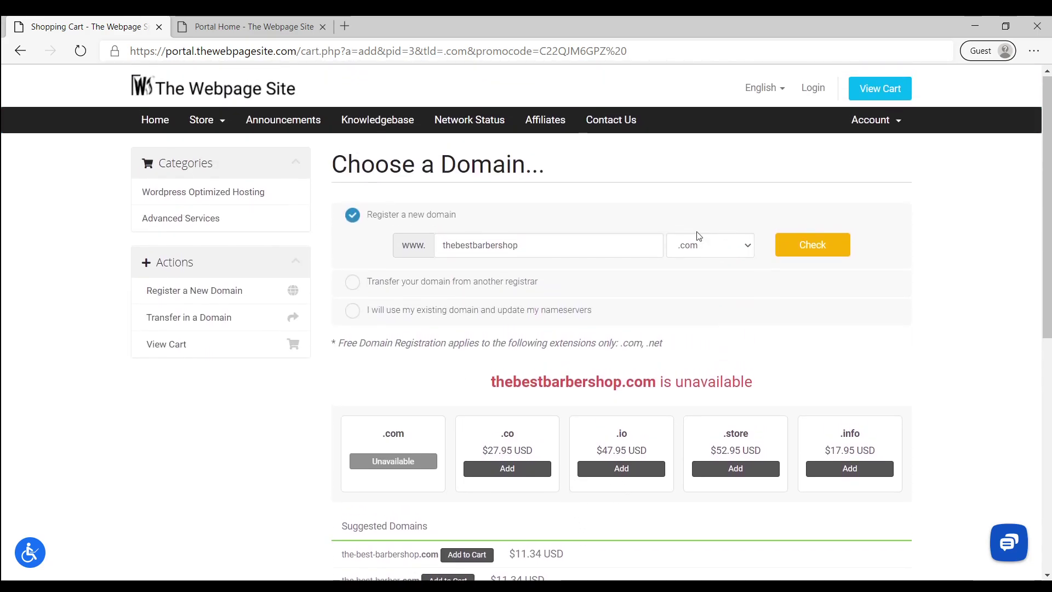
Choose to use an existing domain and submit diymarketinglessons.com
click(352, 307)
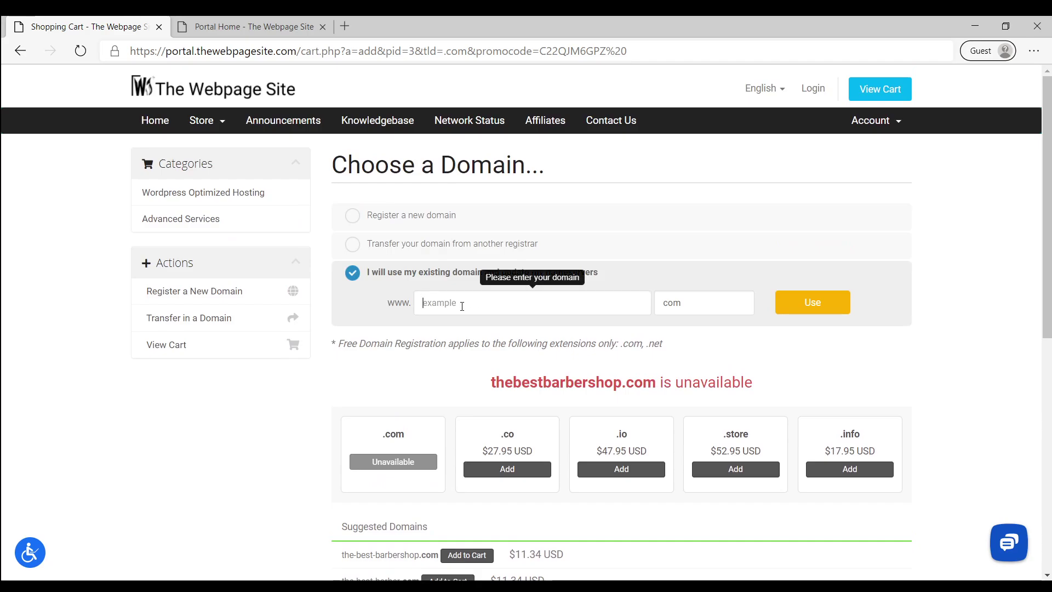
text(d)
key(BackSpace)
text(diymarketinglessons.com)
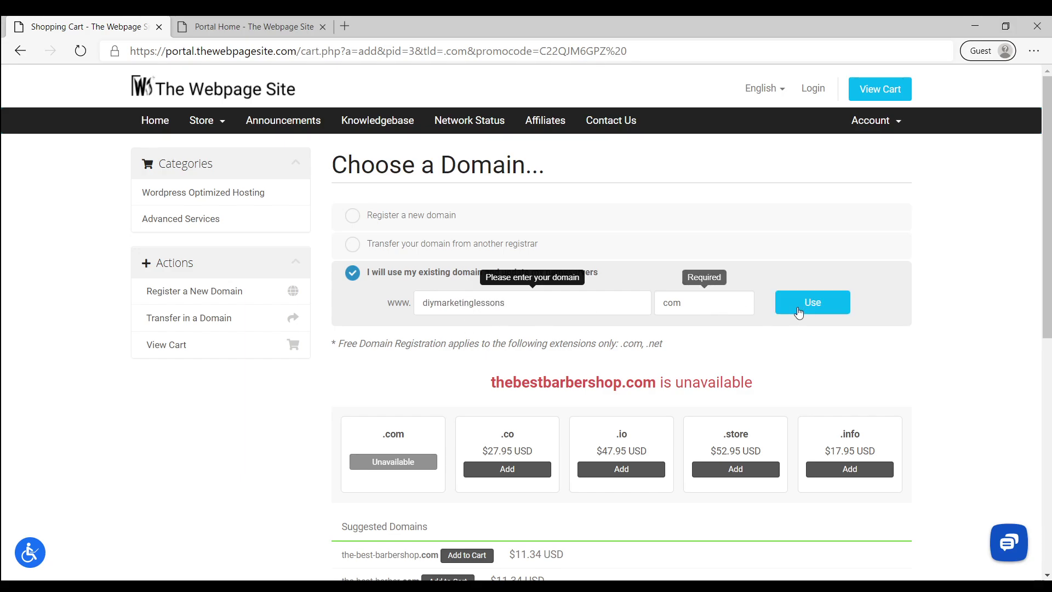
click(686, 284)
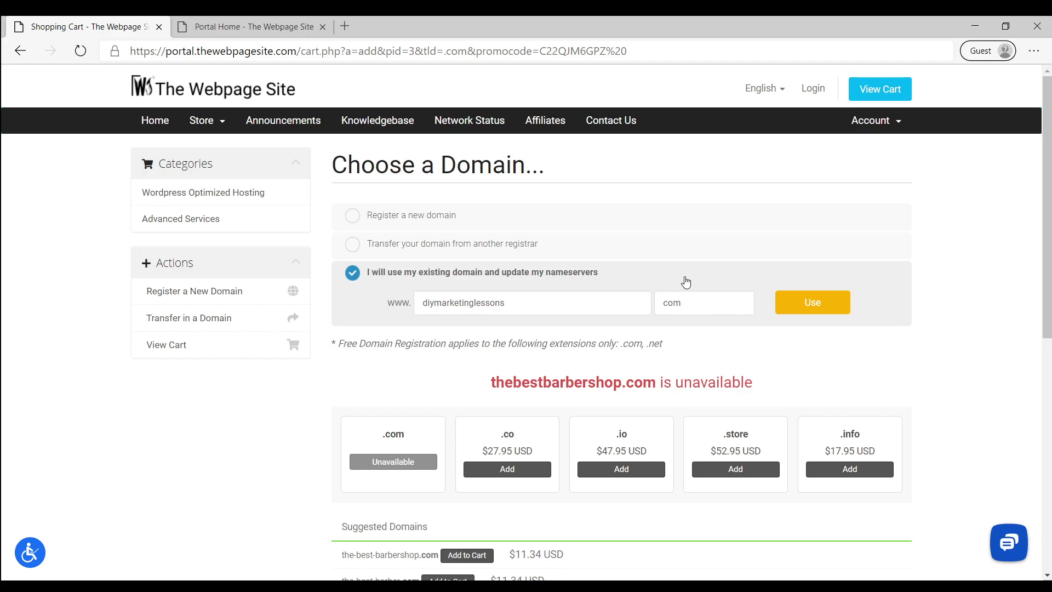
click(804, 309)
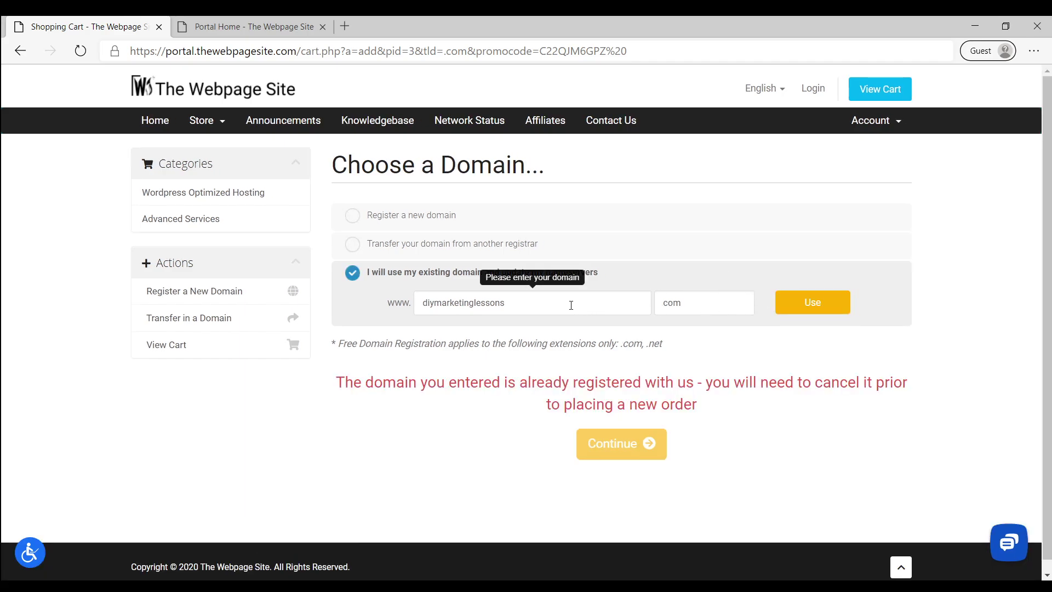
Correct the existing domain to diymarketinglesson1.com and submit it
click(550, 304)
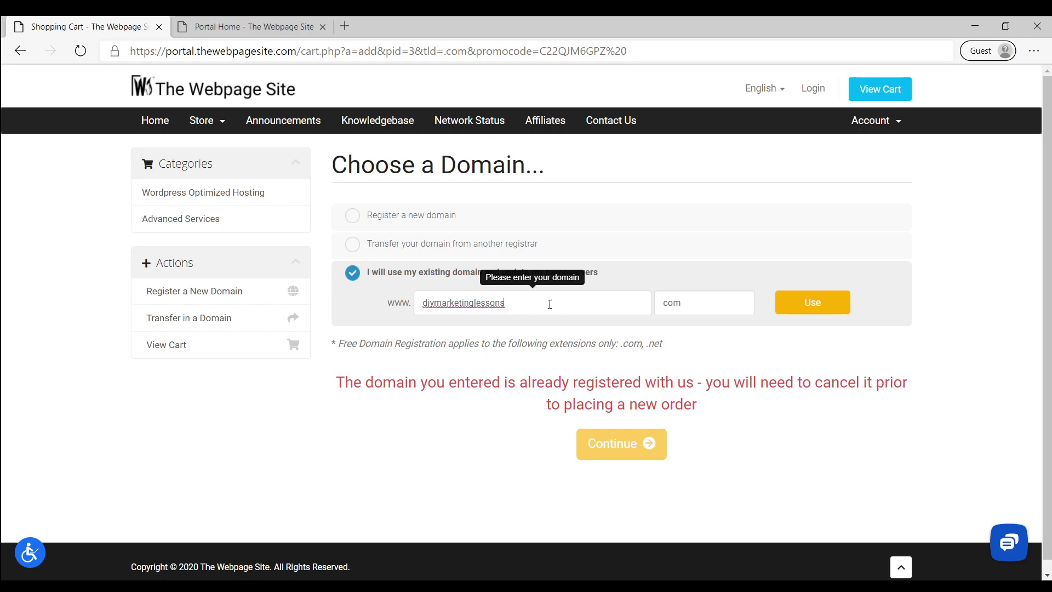
key(BackSpace)
text(1)
click(791, 311)
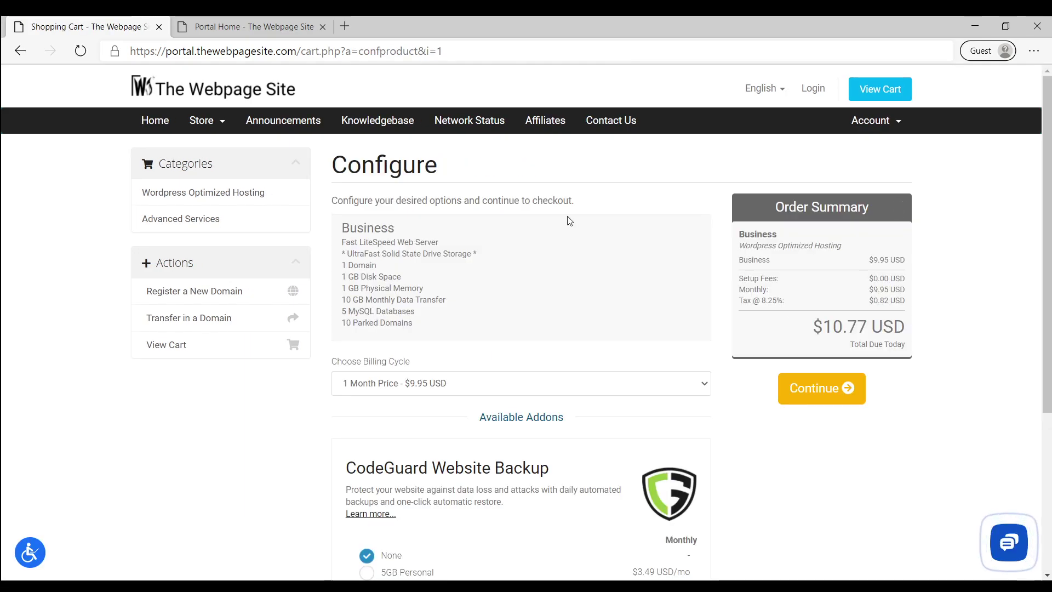
Continue past plan configuration, add free DNS Management, and proceed to the $24.13 review
scroll(521, 281, down, 3)
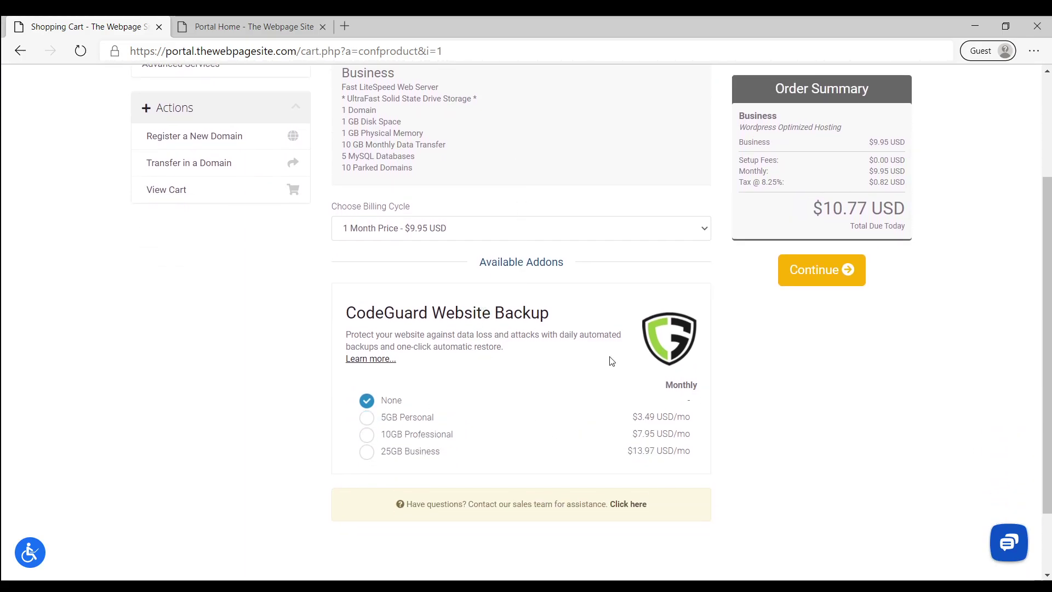
scroll(609, 360, up, 1)
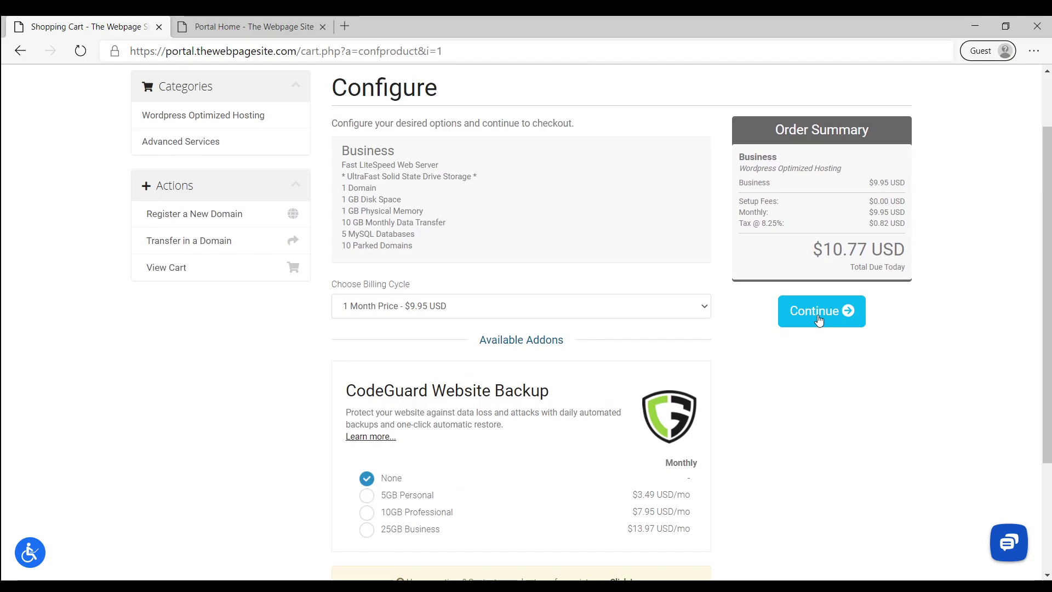
click(825, 316)
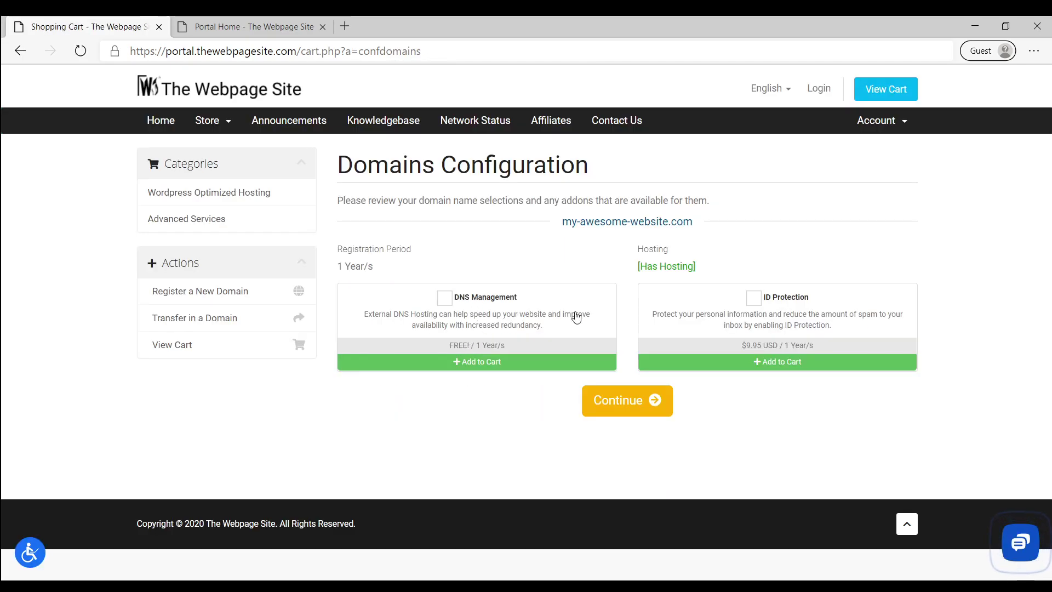
click(495, 299)
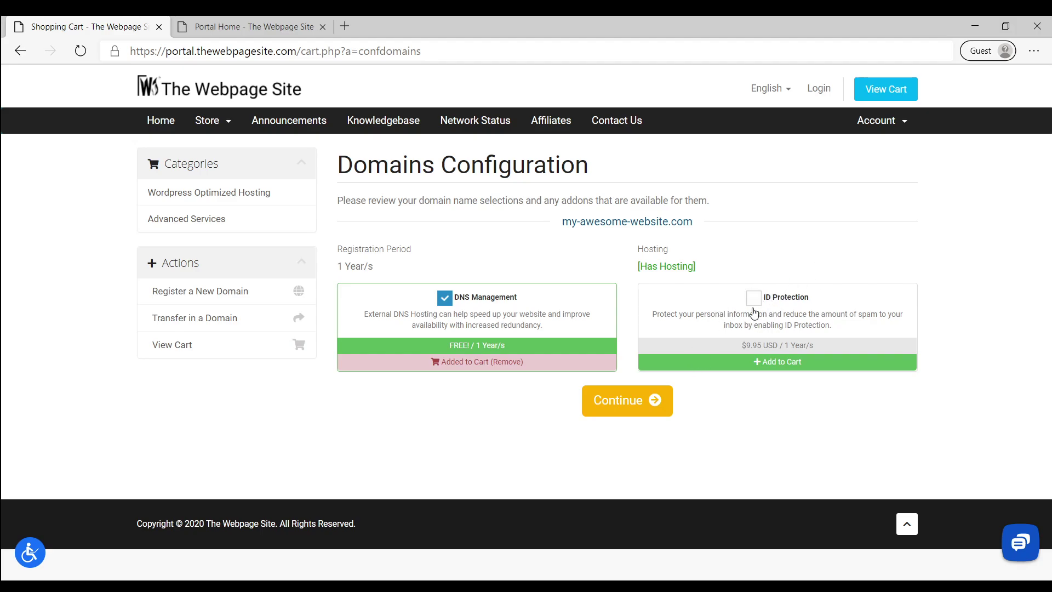
click(613, 410)
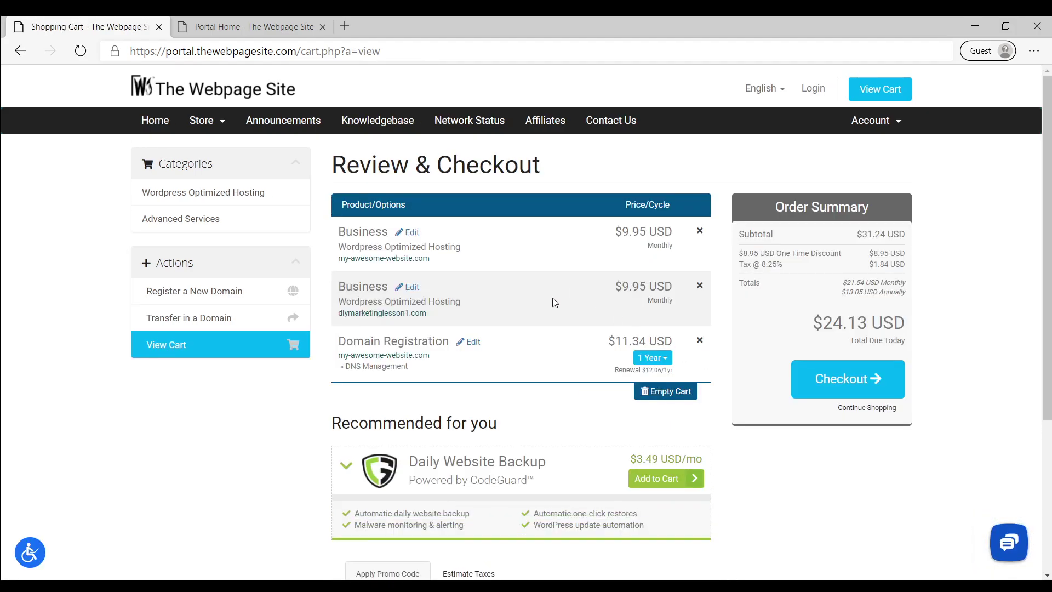
Remove the my-awesome-website.com Business plan and its Domain Registration from the cart
click(699, 231)
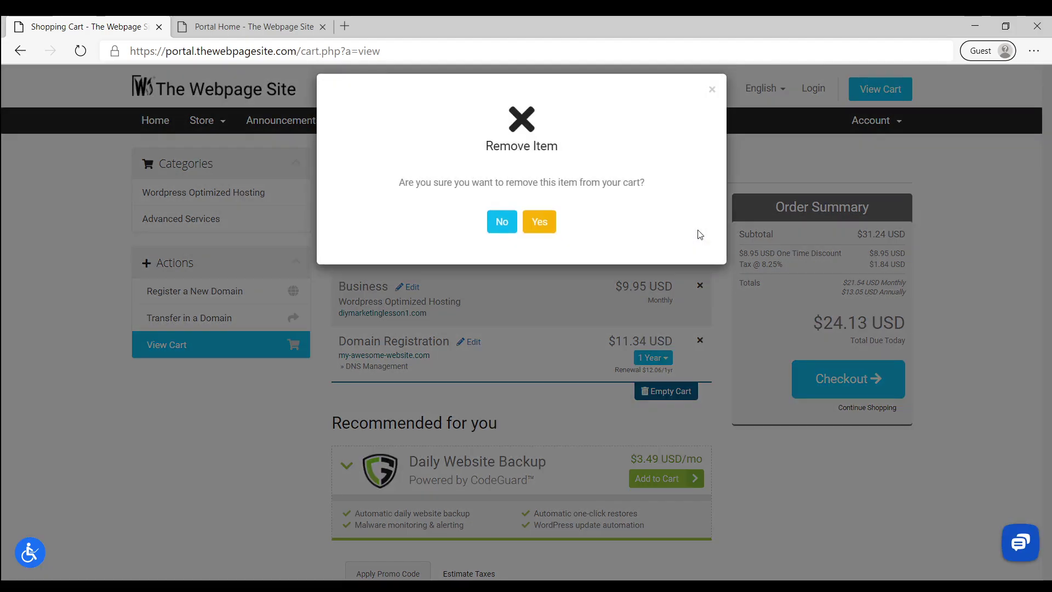
click(539, 235)
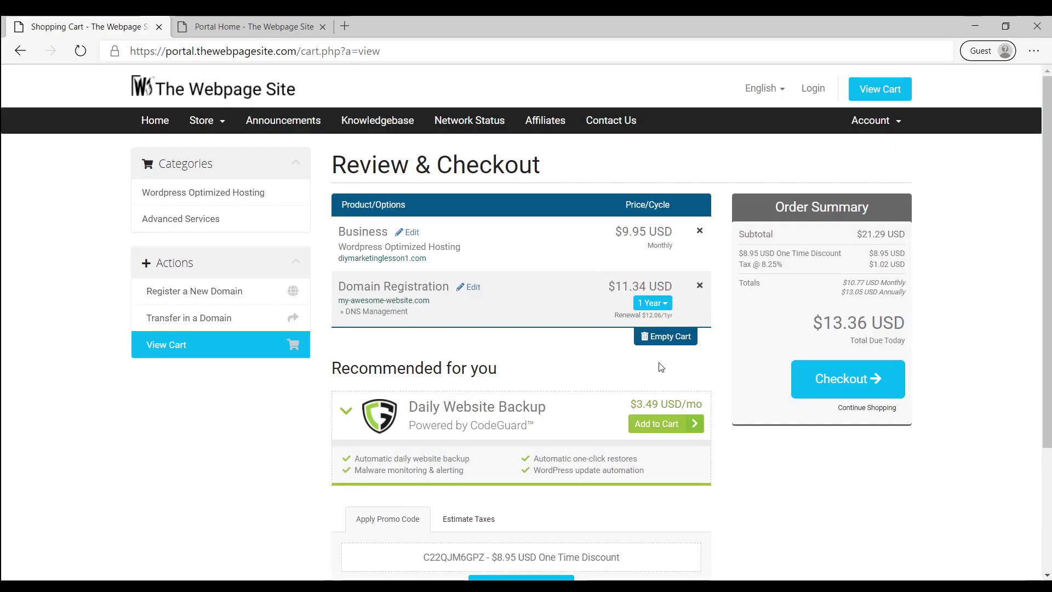
scroll(603, 428, down, 2)
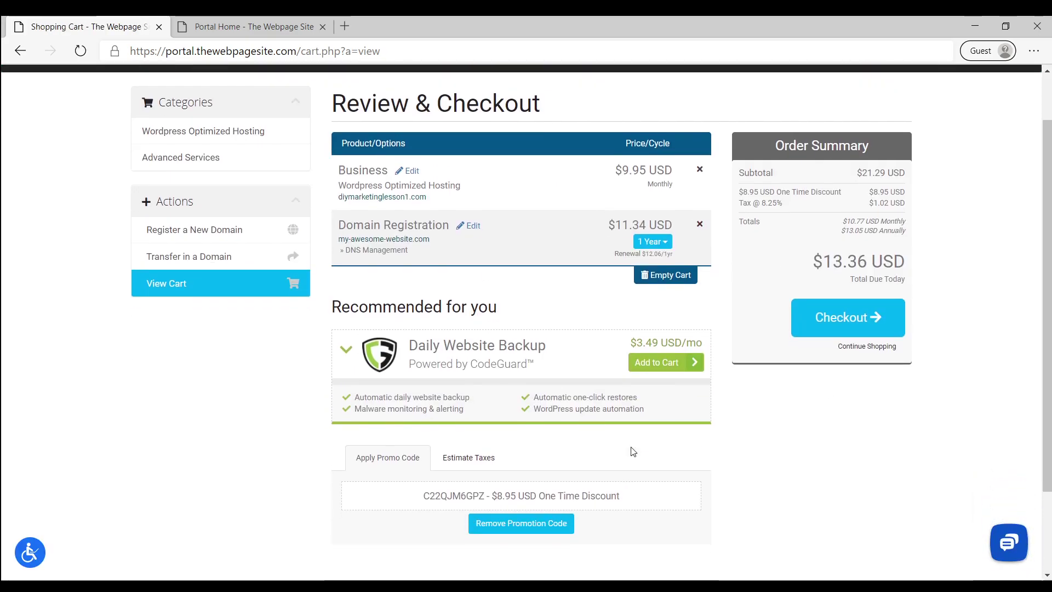
scroll(629, 453, up, 2)
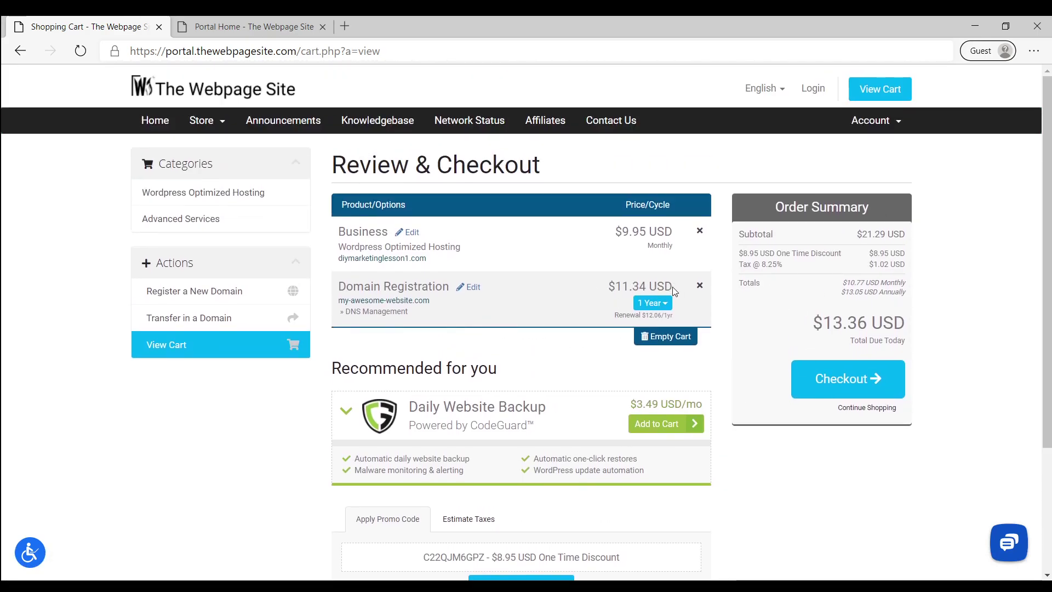
click(700, 287)
click(540, 235)
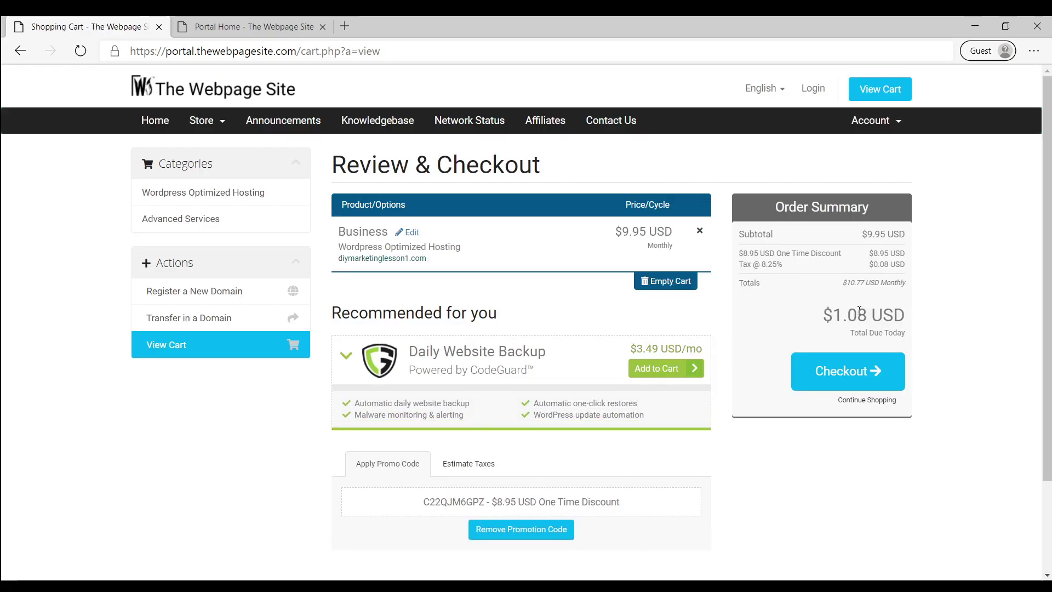
Review the $1.08 total due today and proceed to checkout
drag(834, 317, 904, 316)
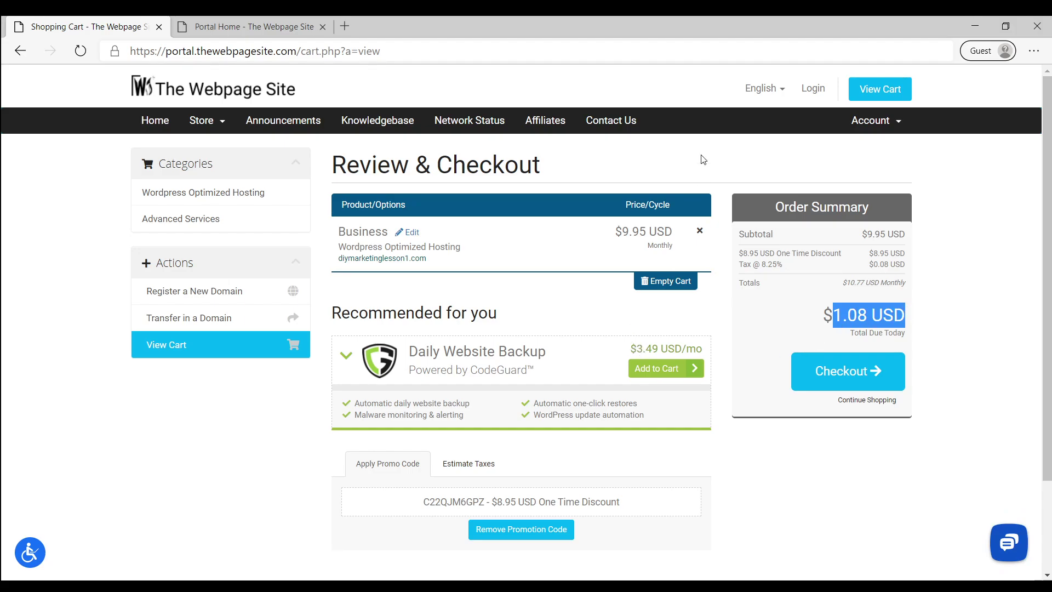
scroll(539, 387, down, 3)
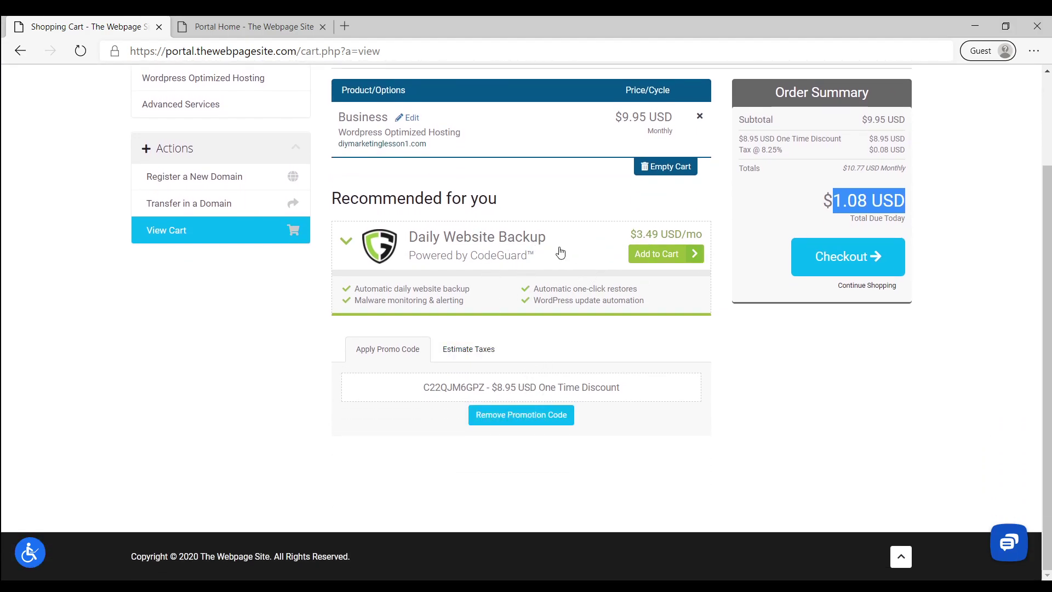
scroll(592, 427, up, 3)
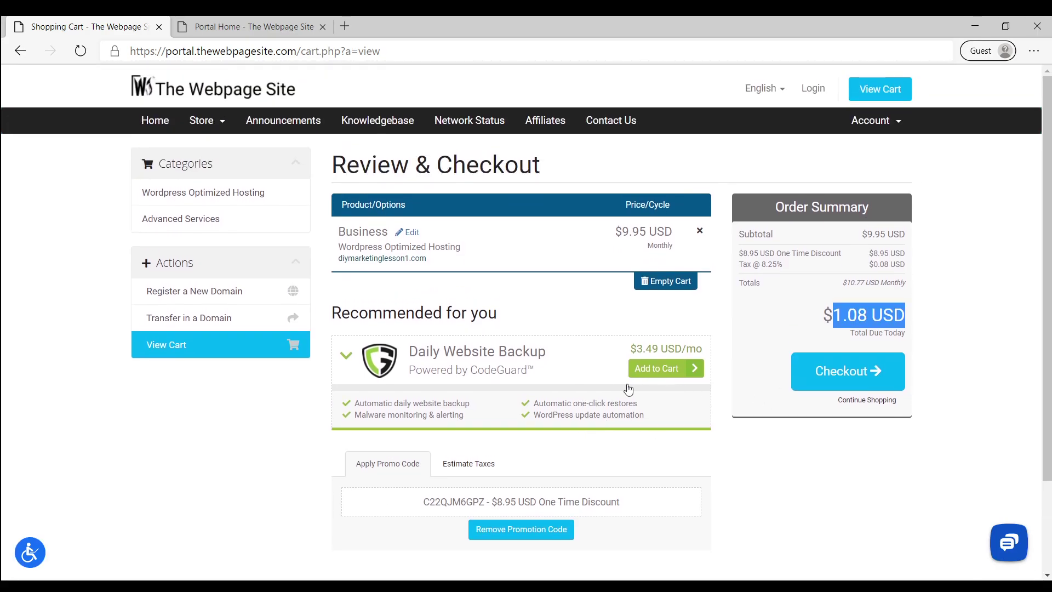
click(853, 370)
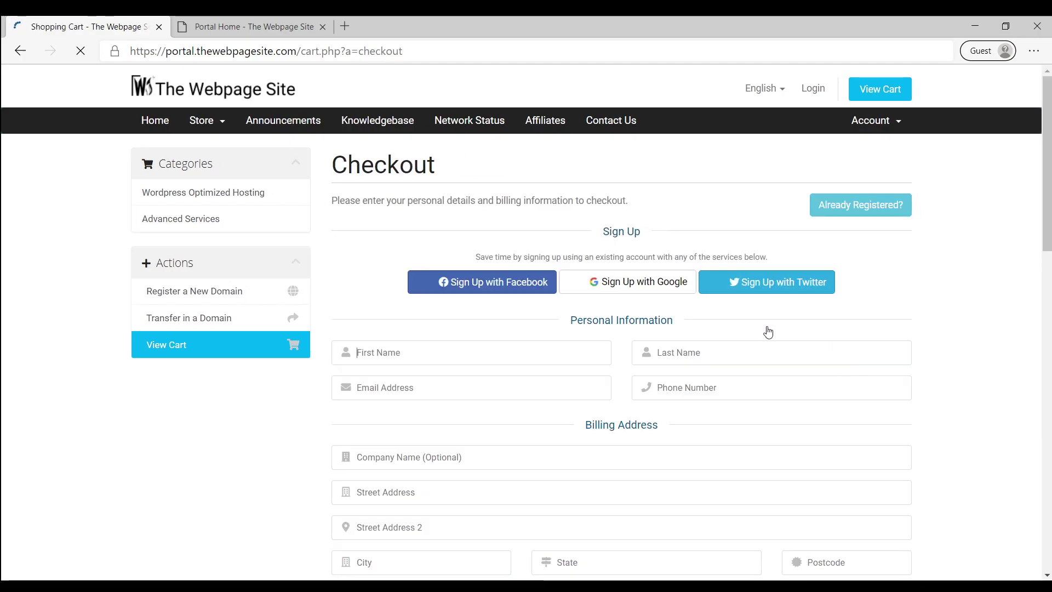
Look over the checkout form, then go to the client area Login page
scroll(526, 324, down, 2)
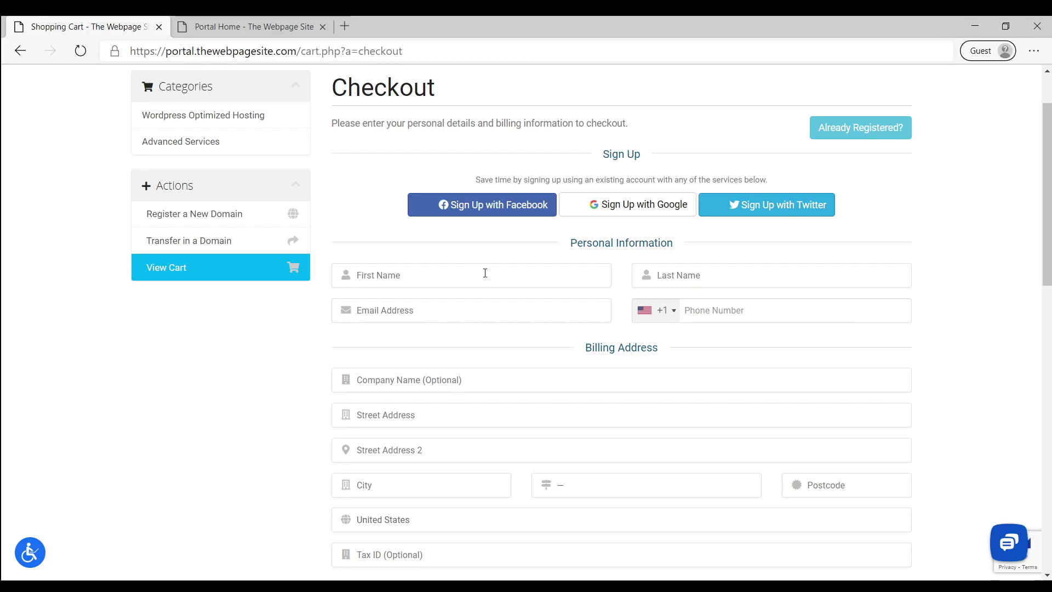
scroll(485, 273, down, 6)
scroll(596, 371, down, 4)
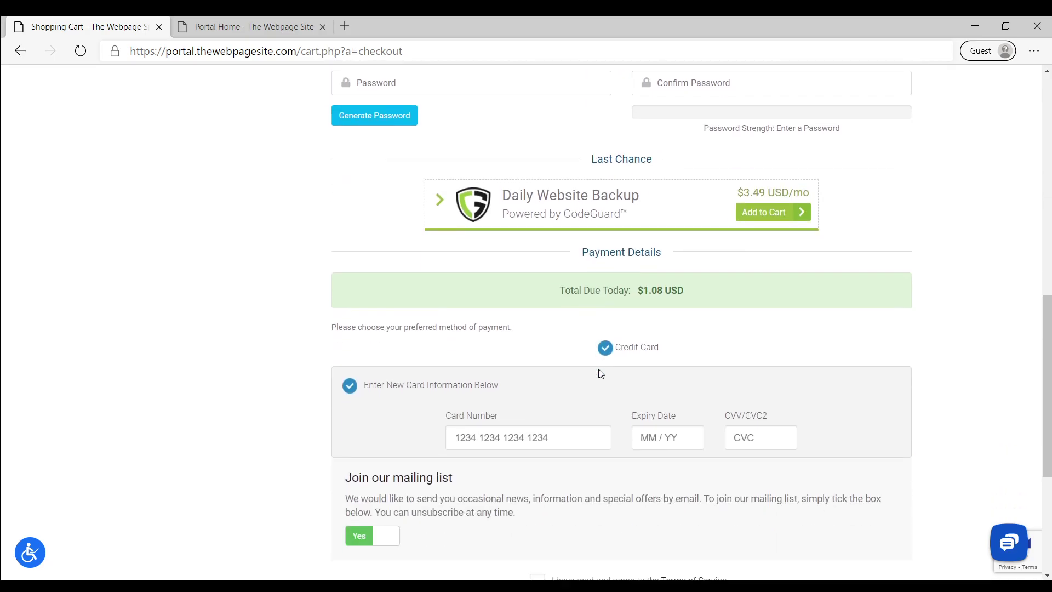
scroll(601, 374, down, 3)
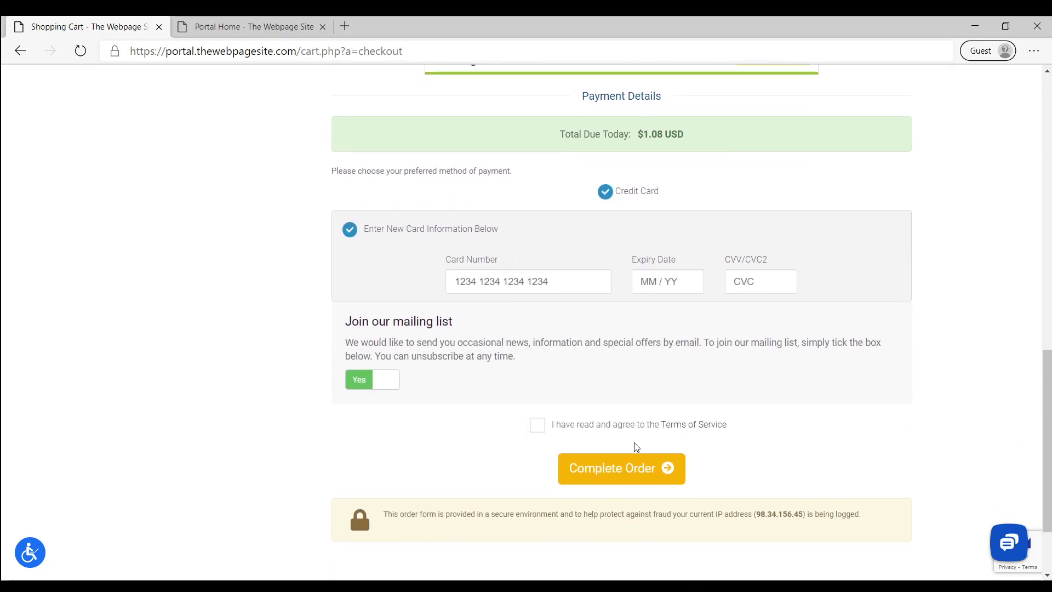
scroll(580, 312, up, 12)
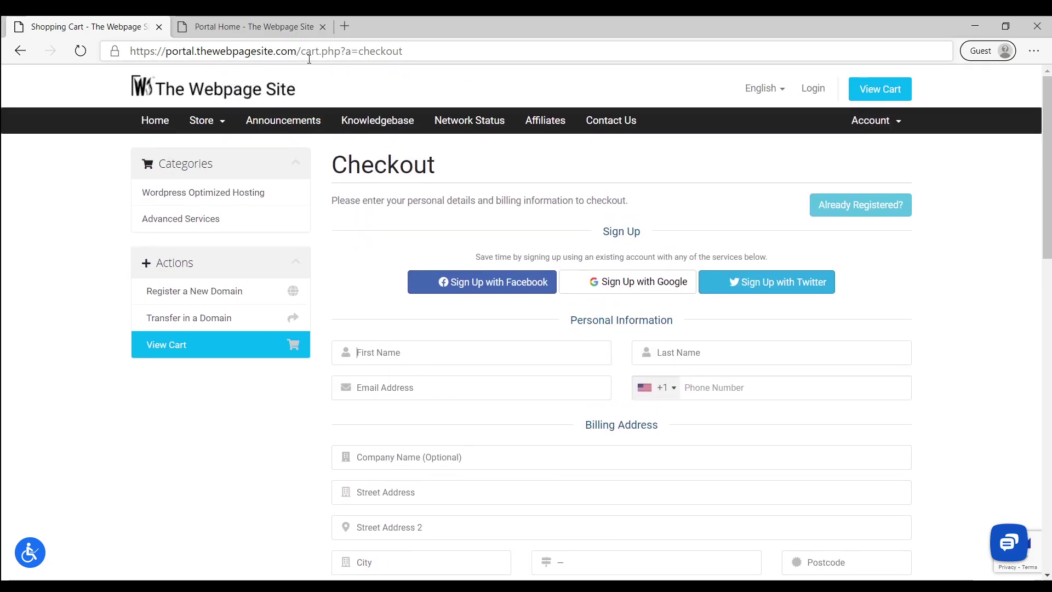
click(818, 89)
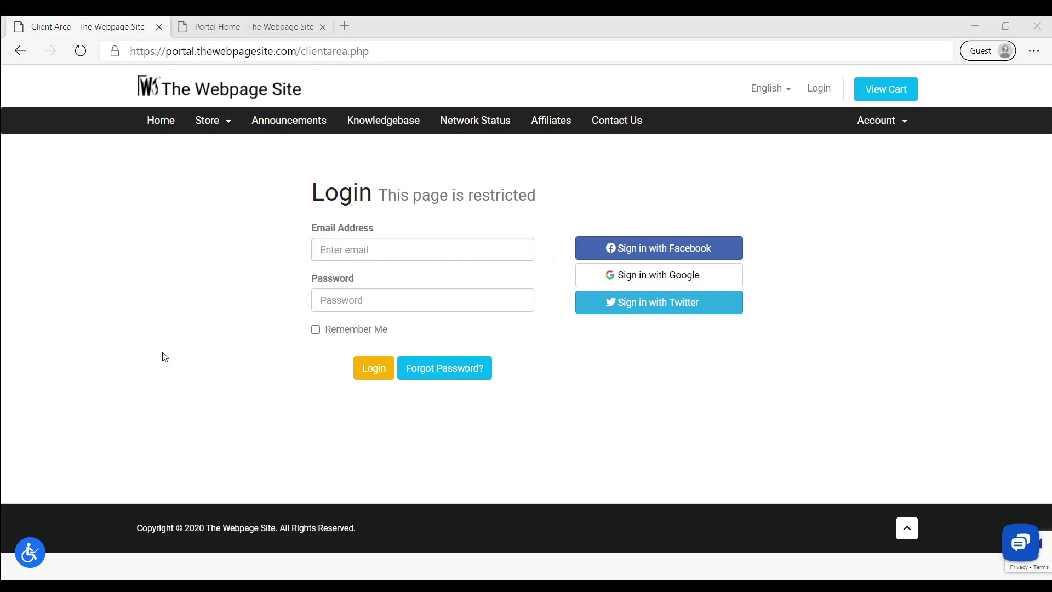
Log in to the client area with the account e-mail and pasted password
click(379, 250)
key(Tab)
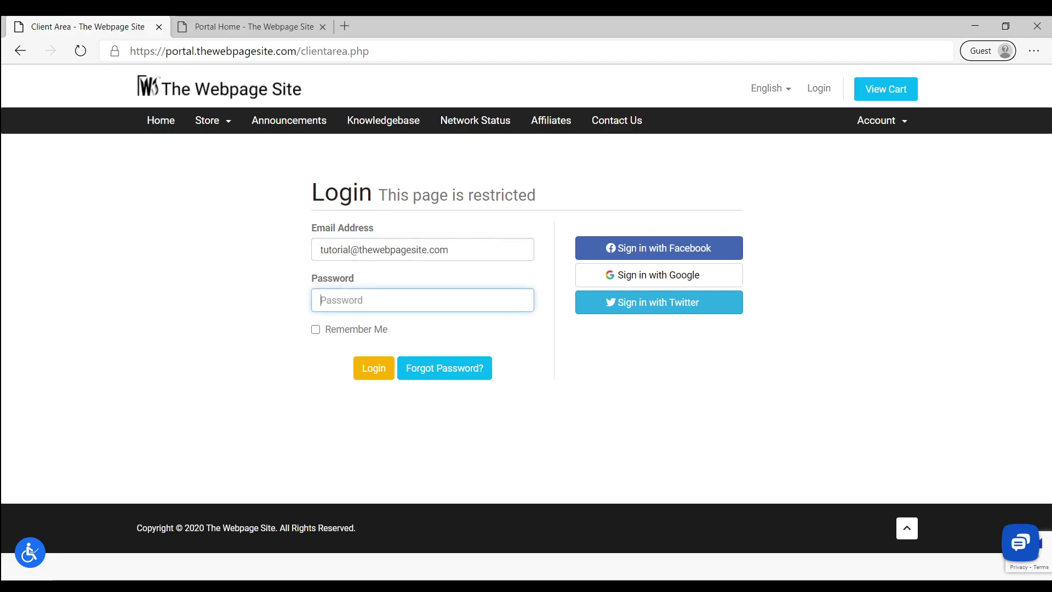
key(alt+Tab)
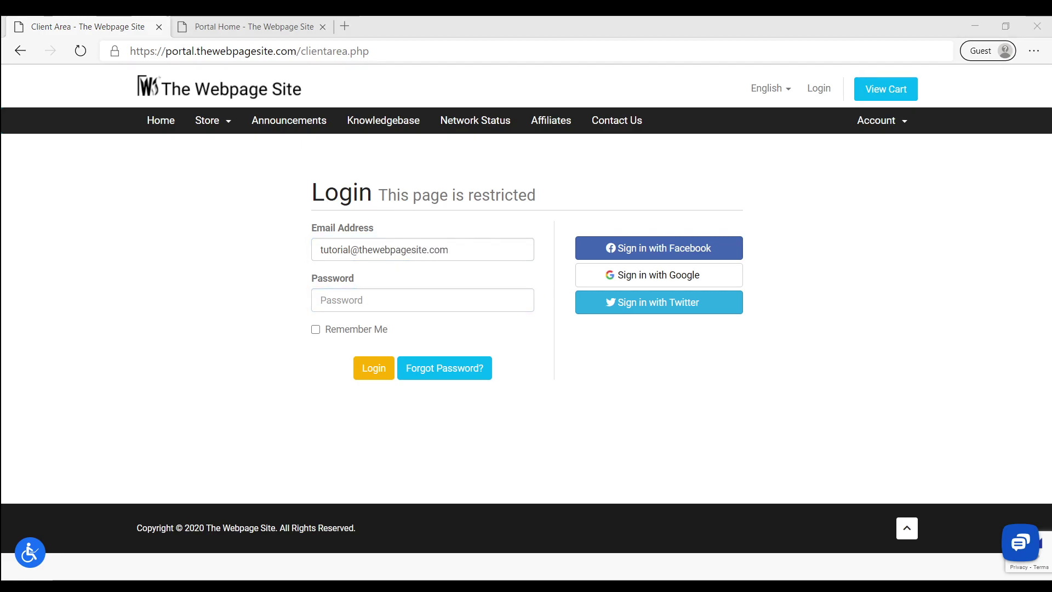
click(331, 300)
key(ctrl+v)
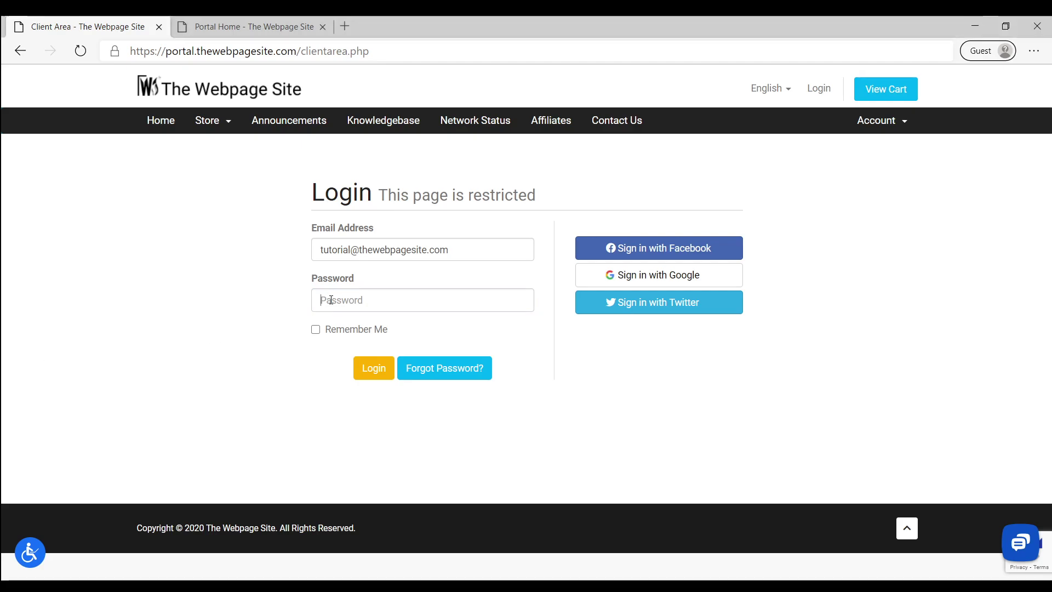
click(382, 368)
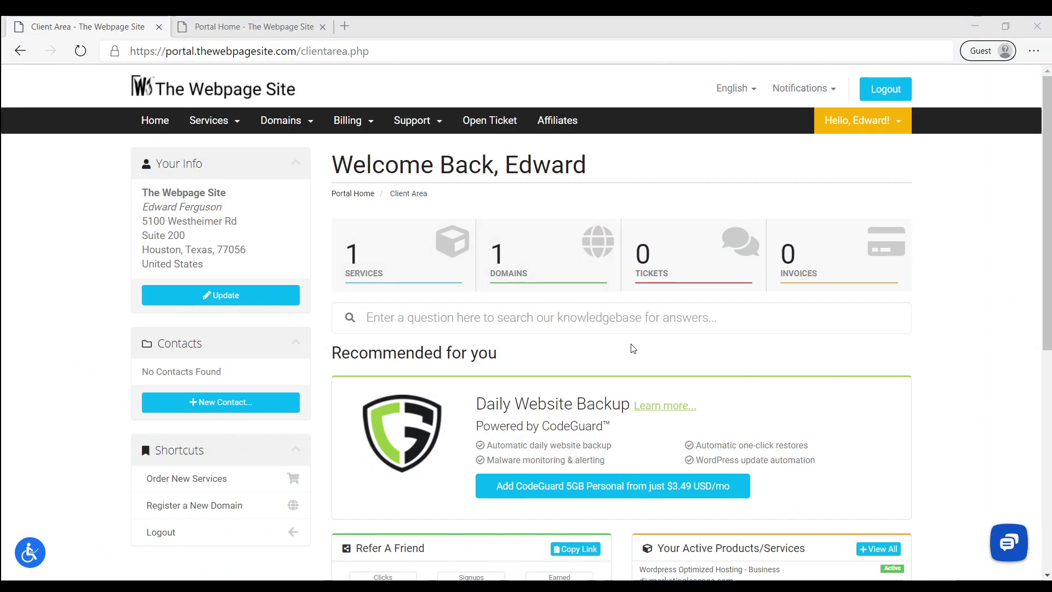
Open Refer A Friend in a new tab, copy the referral link, then open My Products & Services
scroll(546, 350, down, 1)
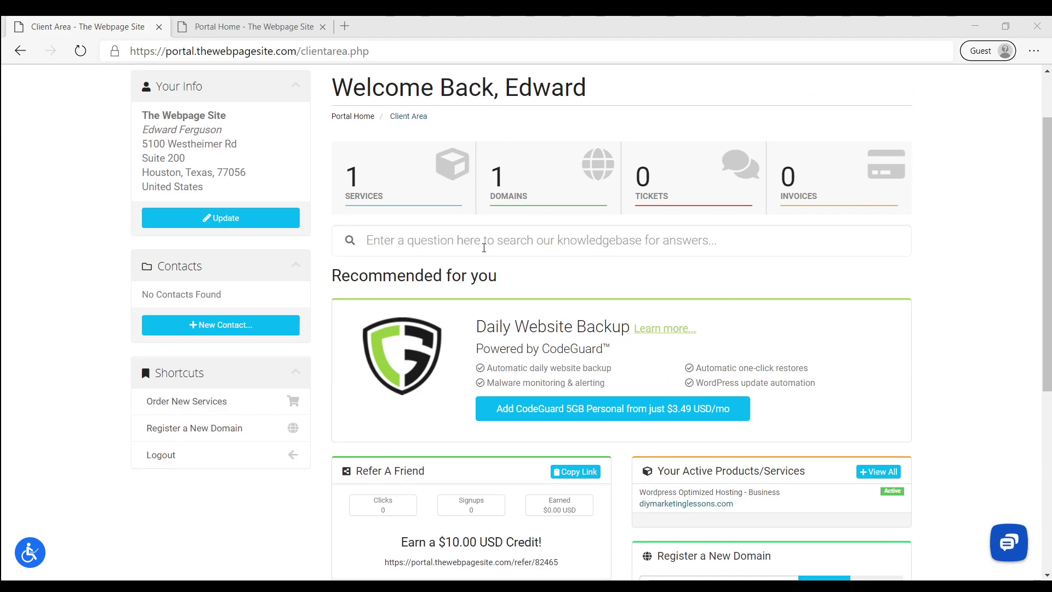
scroll(916, 356, down, 2)
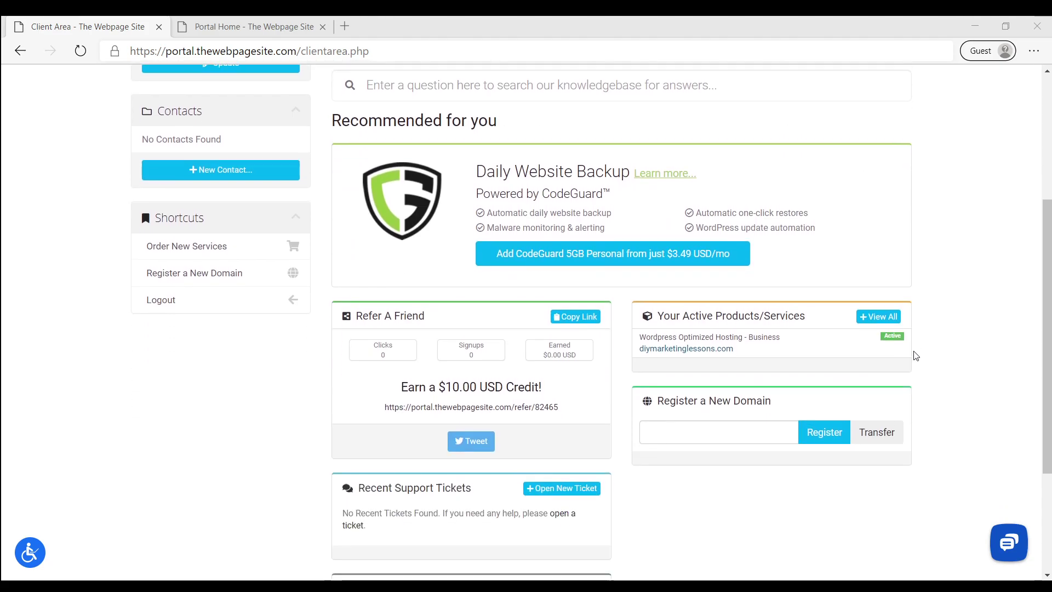
click(369, 316)
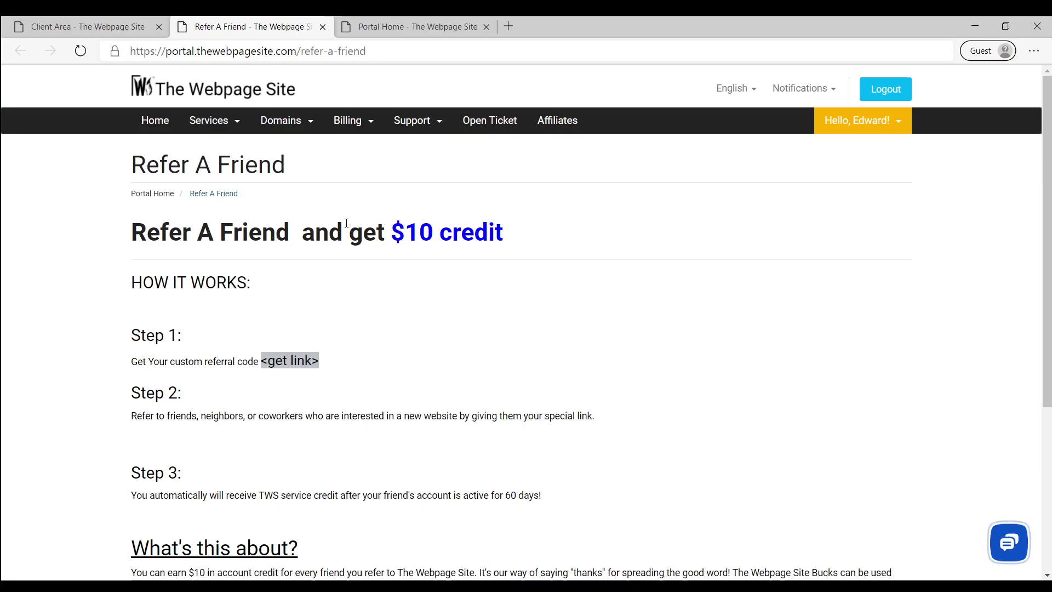
click(88, 26)
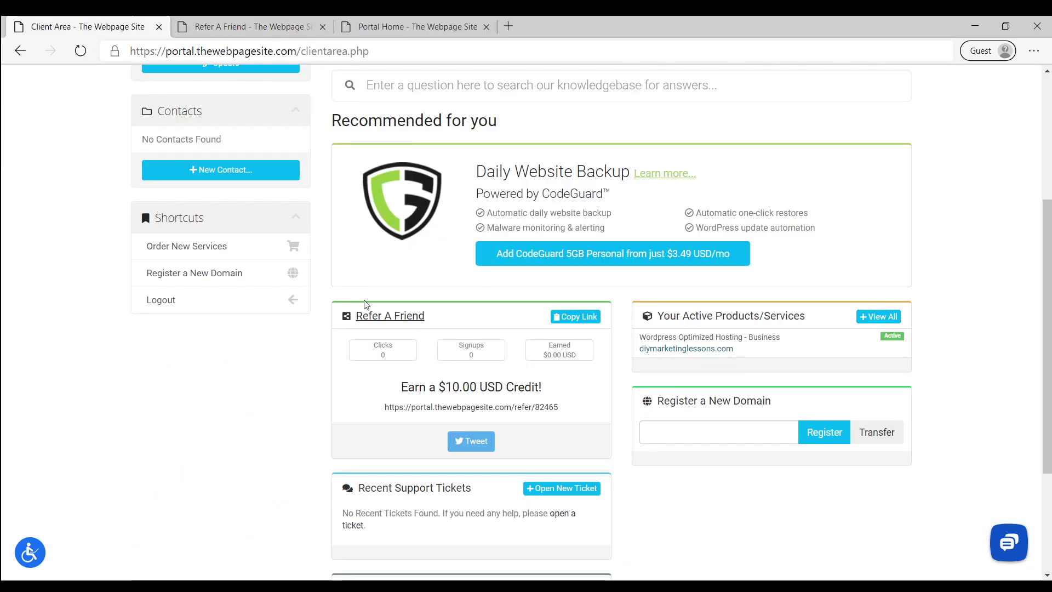
drag(558, 407, 385, 407)
click(576, 318)
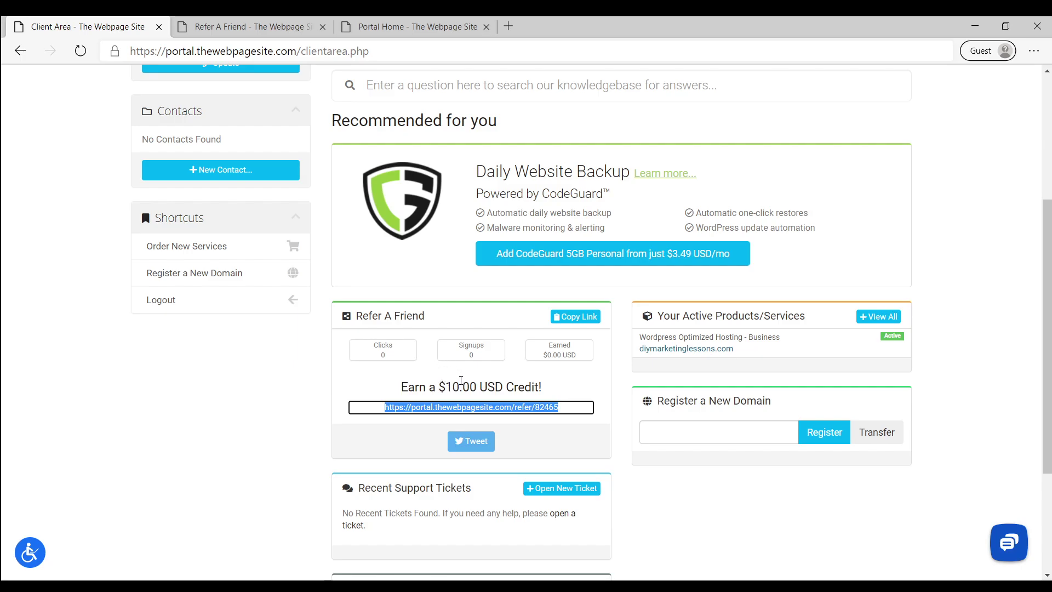
scroll(460, 380, up, 4)
click(392, 264)
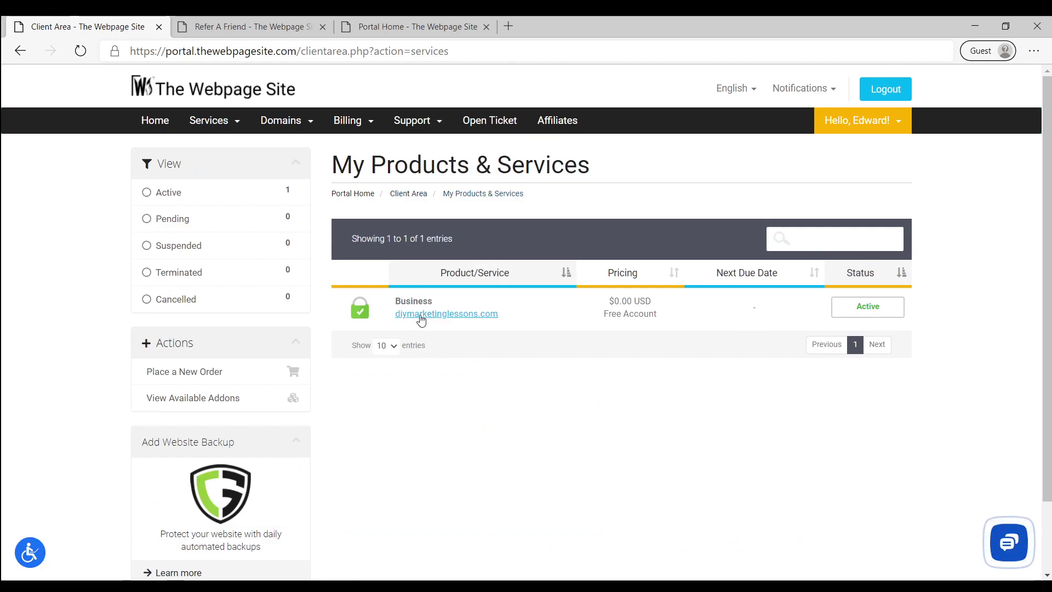
Open the diymarketinglessons.com Business service and log into its cPanel
click(522, 309)
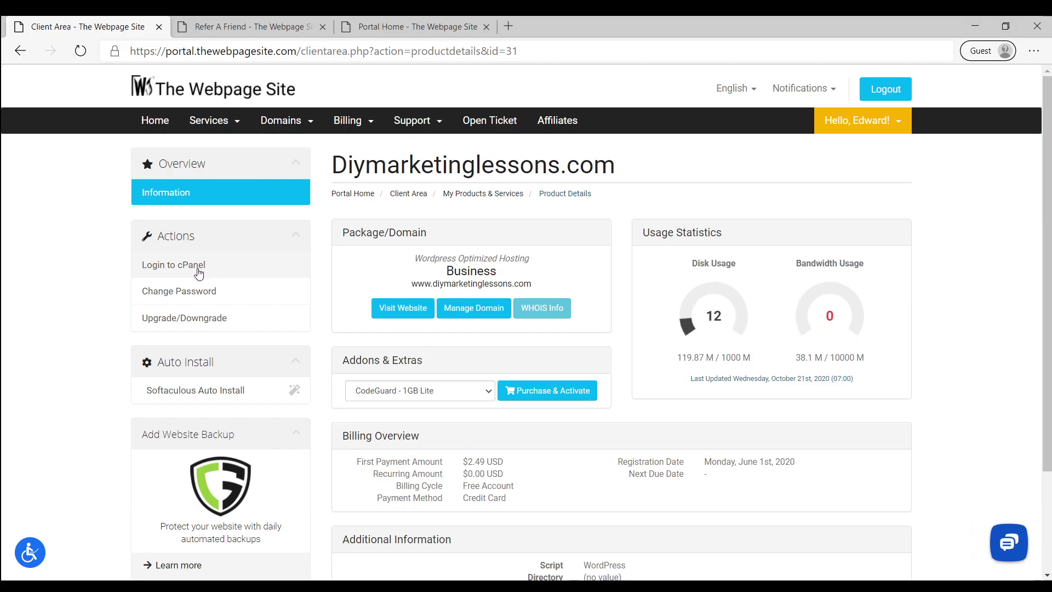
click(168, 268)
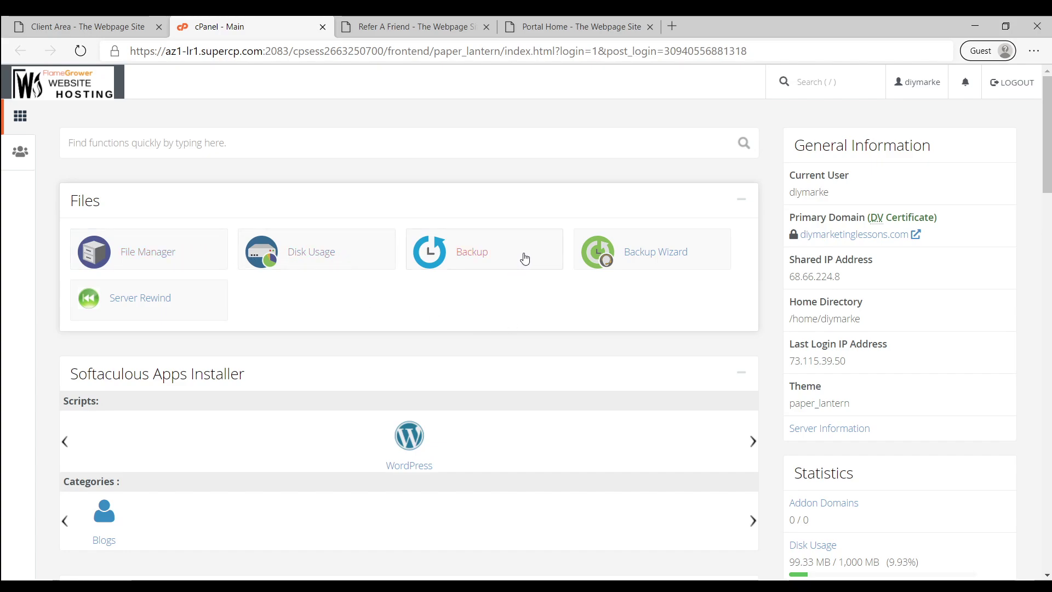
Open the WordPress 5.5.1 installer from cPanel's Softaculous Apps Installer section
scroll(572, 282, down, 1)
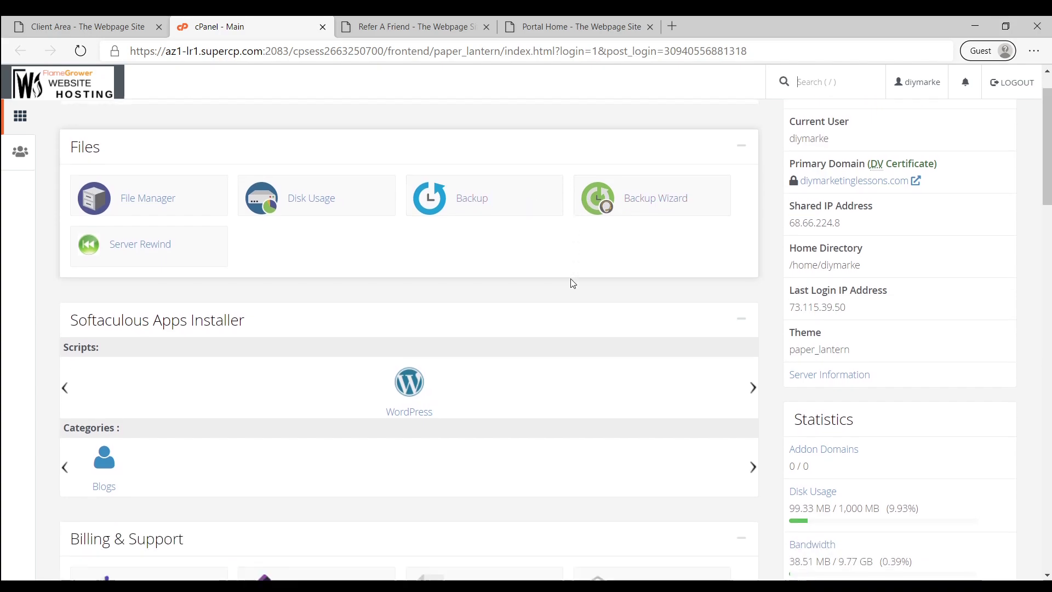
scroll(572, 282, down, 6)
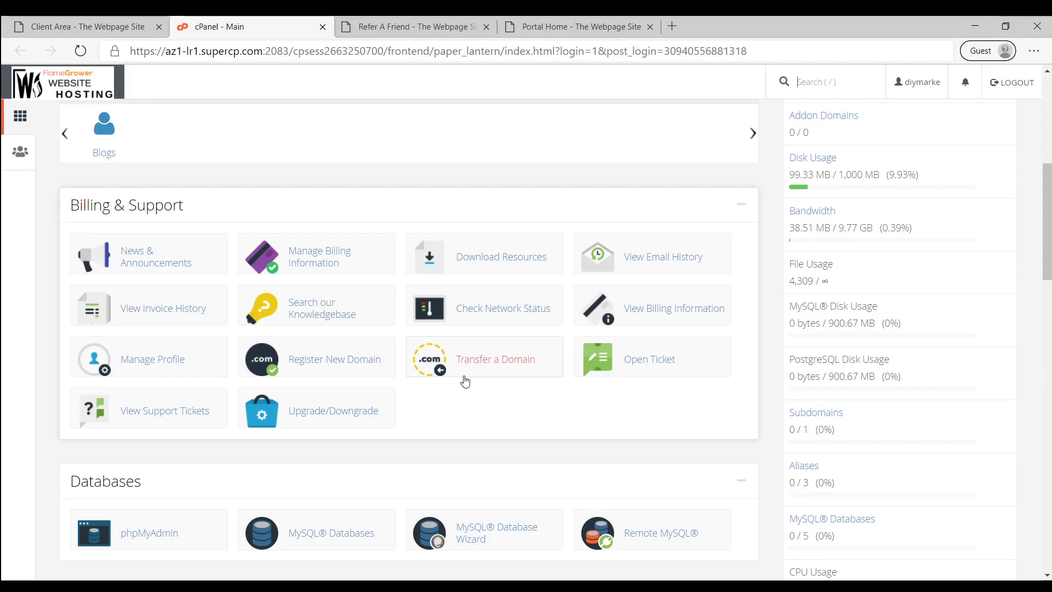
scroll(466, 382, down, 5)
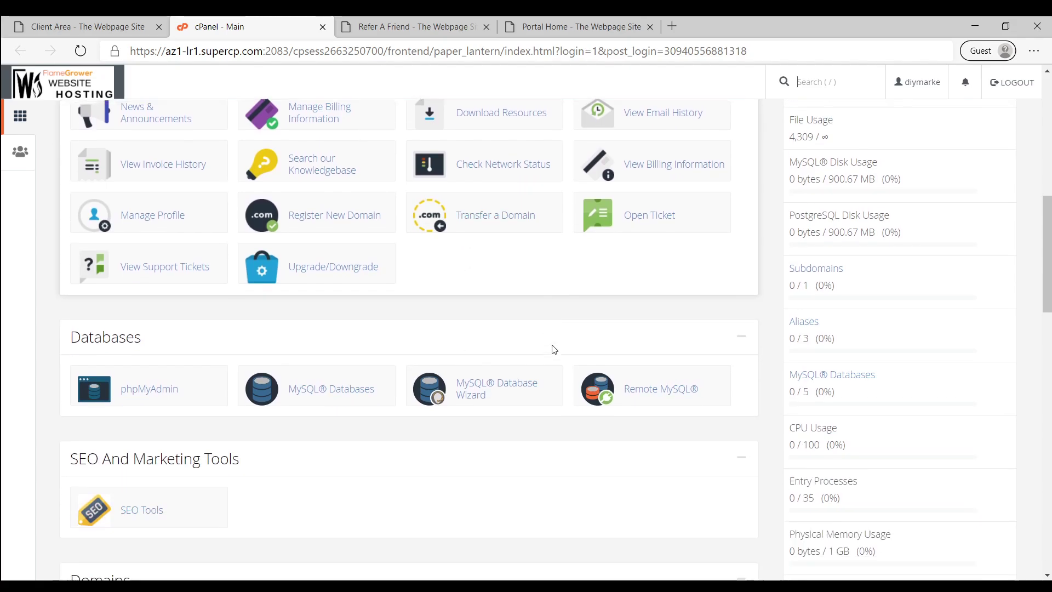
scroll(554, 350, down, 5)
middle_click(552, 345)
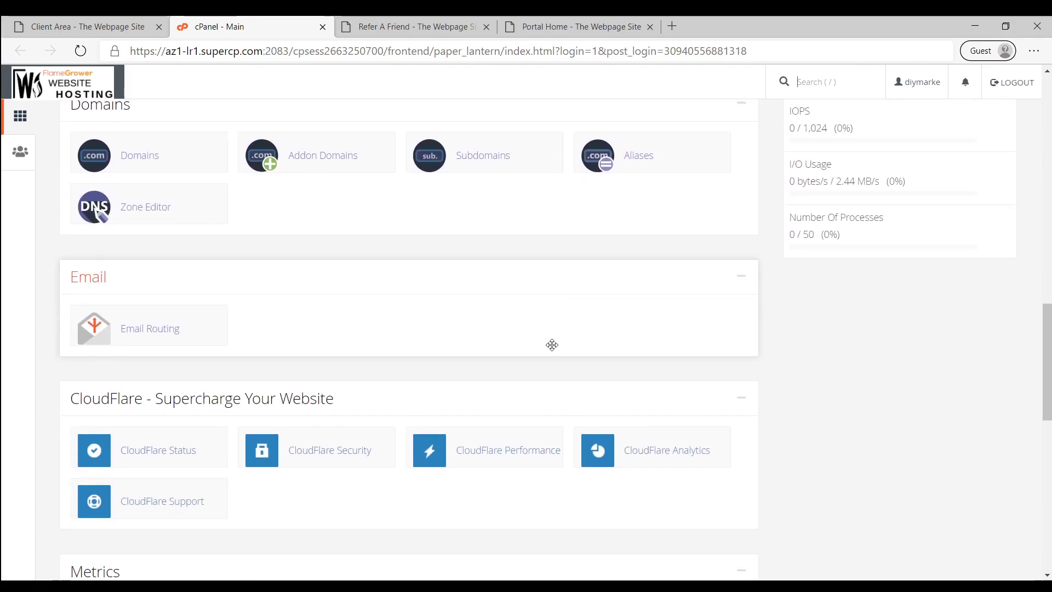
scroll(552, 344, up, 7)
scroll(536, 340, up, 10)
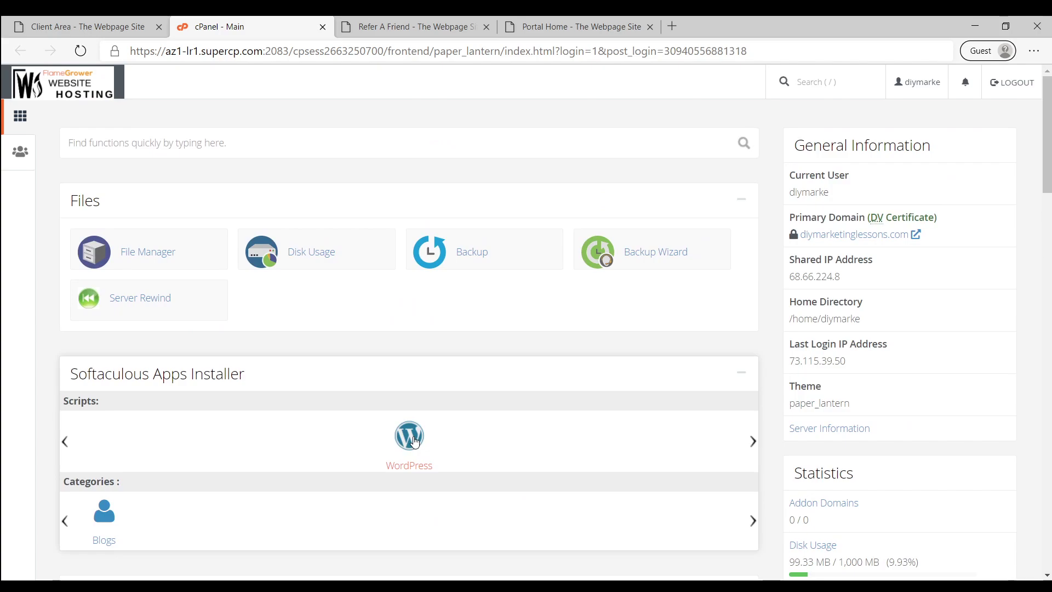
click(414, 442)
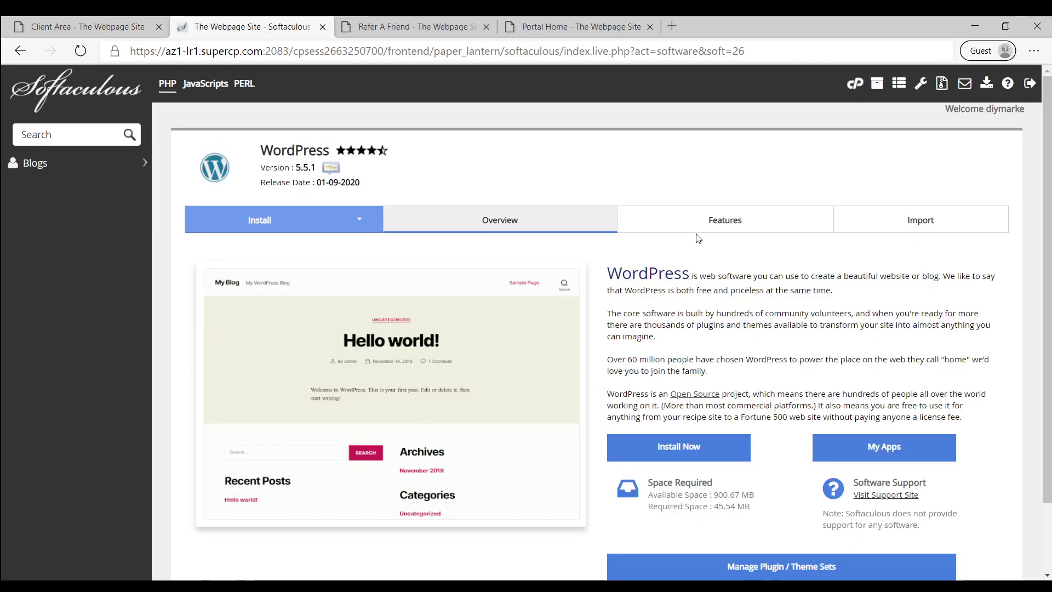
Start a new WordPress installation in Softaculous and switch the form to quick install mode
scroll(829, 286, down, 2)
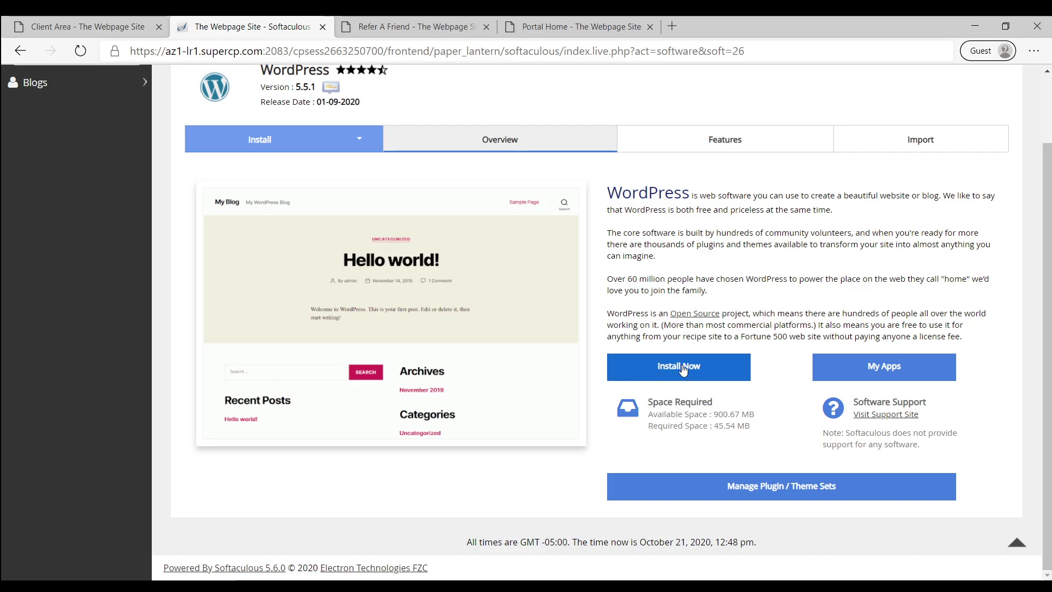
click(682, 370)
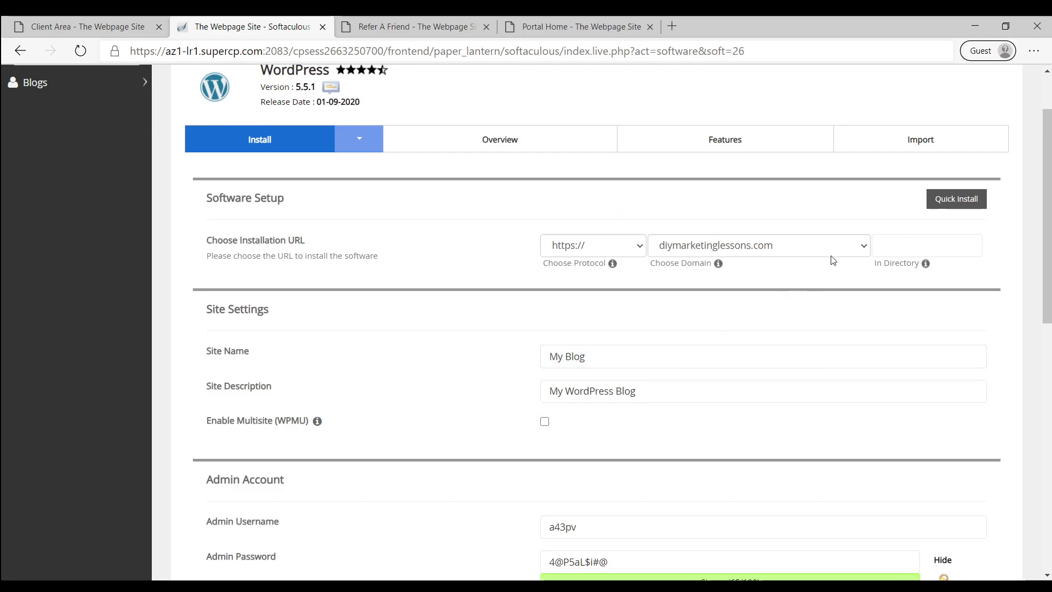
click(945, 200)
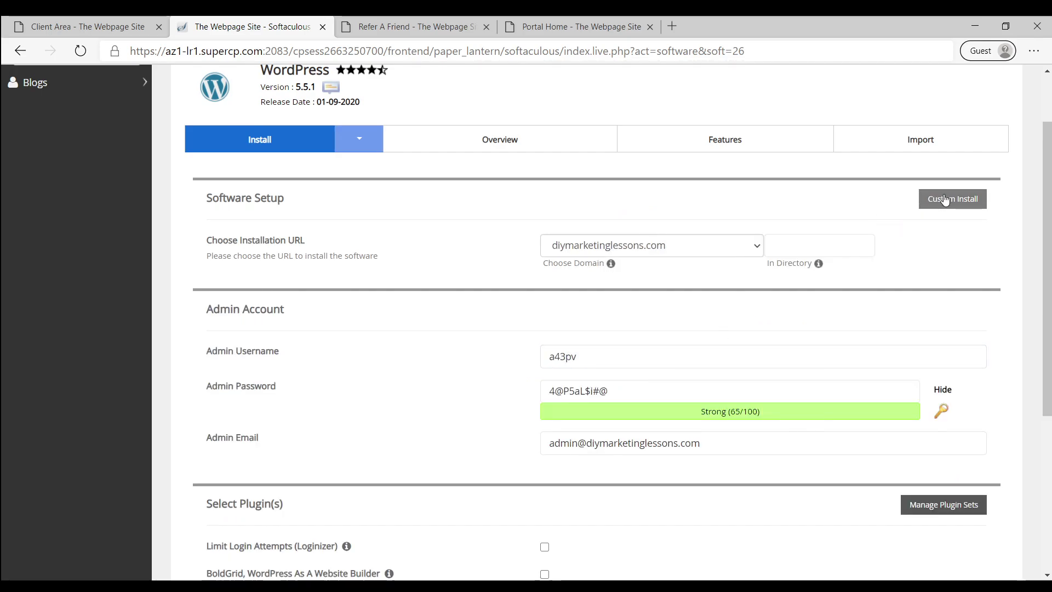
Select the default admin username in the Admin Account section
click(571, 393)
click(576, 358)
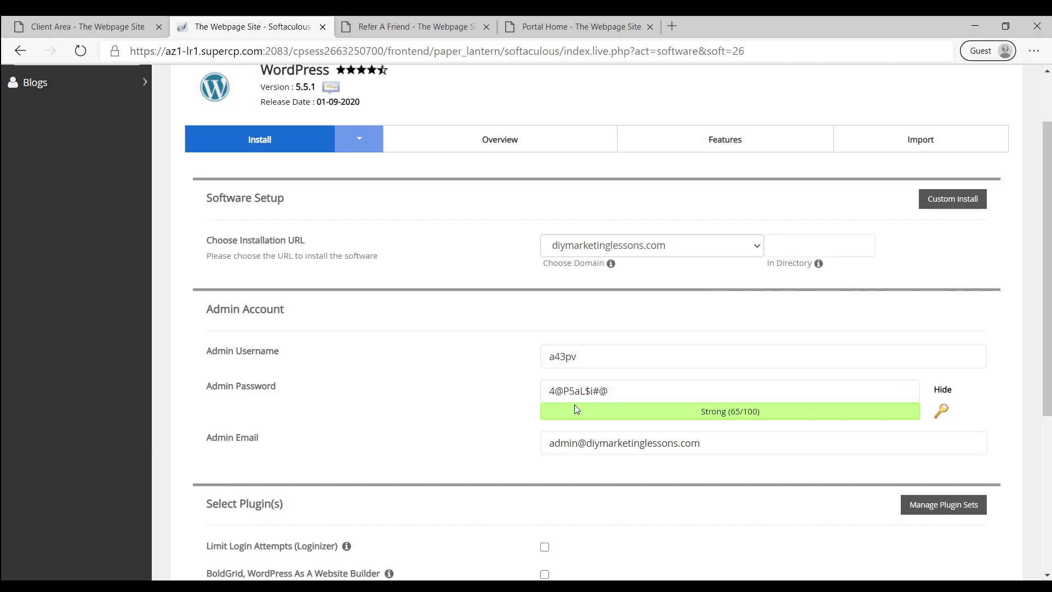
scroll(574, 405, down, 1)
click(606, 277)
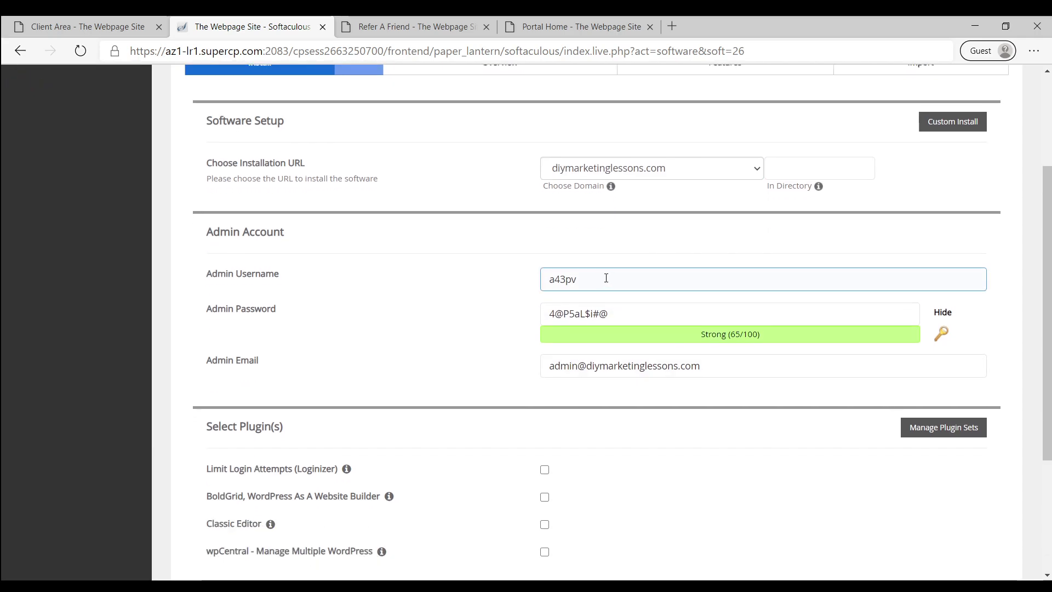
drag(587, 280, 505, 282)
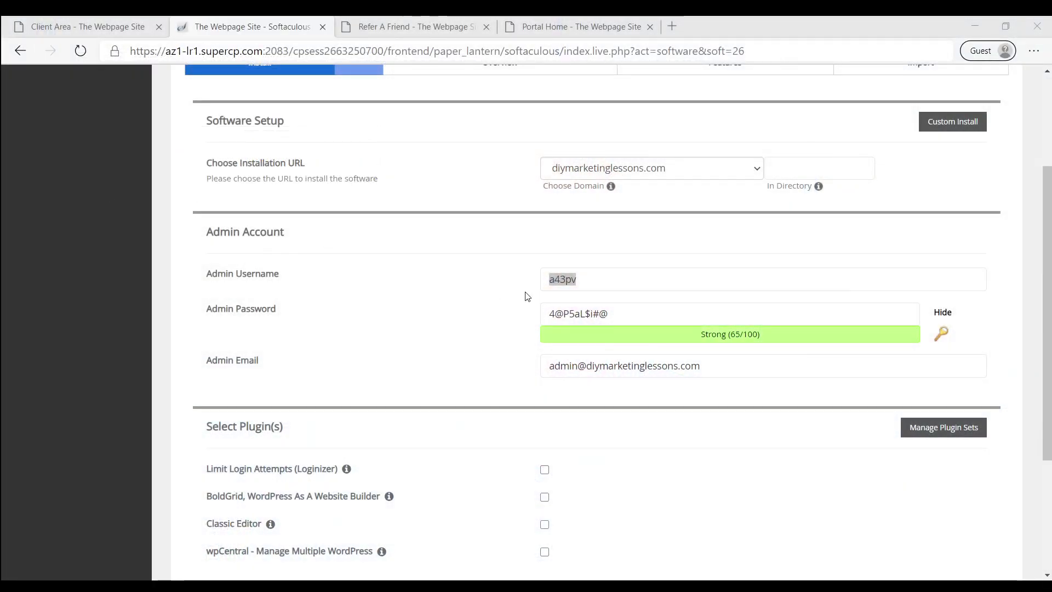
Hide the admin password and replace it with a new strong password
click(596, 282)
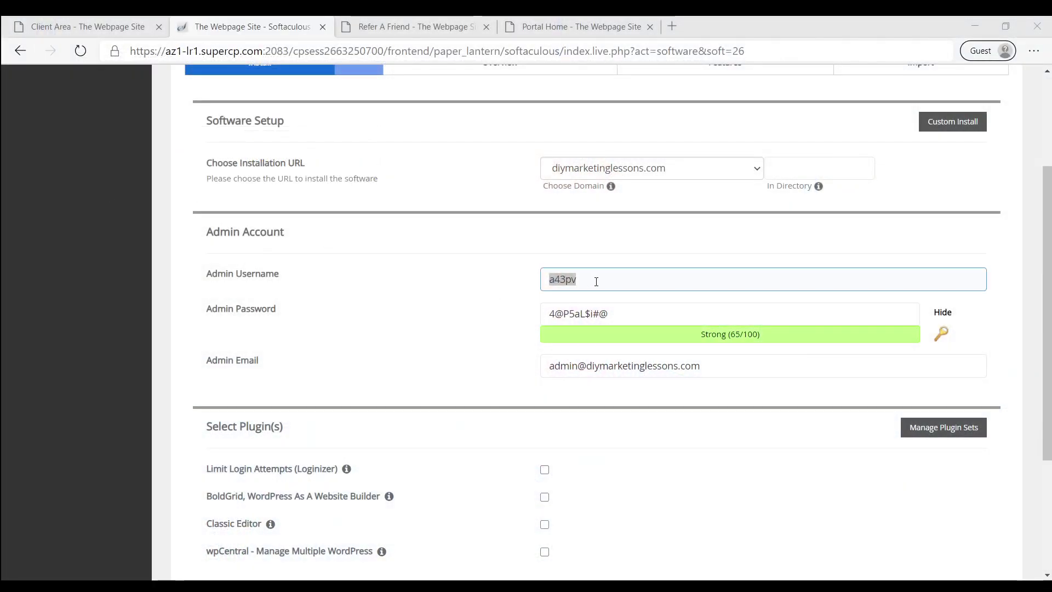
click(630, 315)
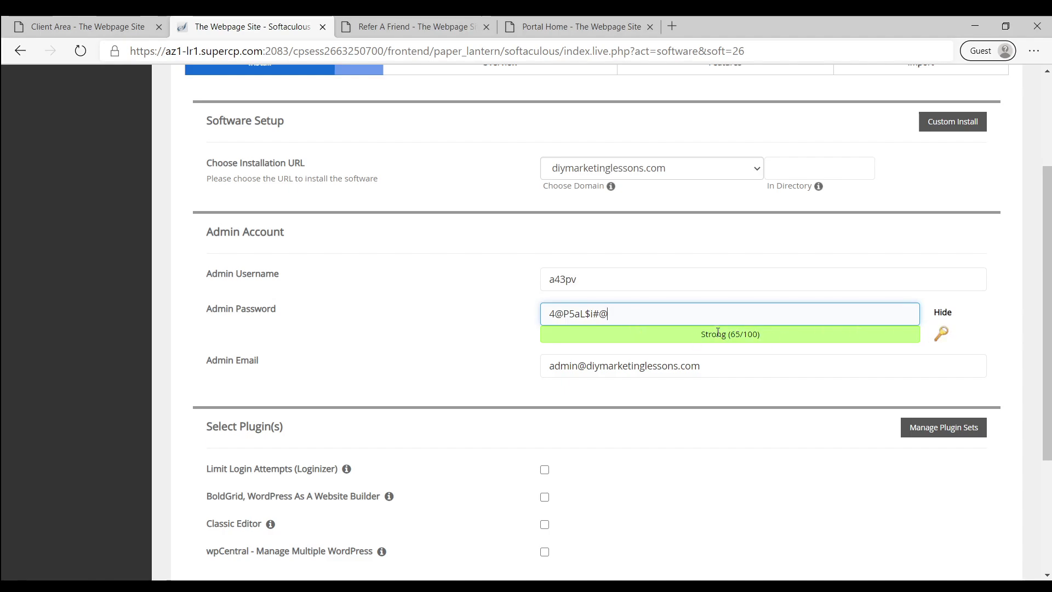
click(941, 313)
click(610, 311)
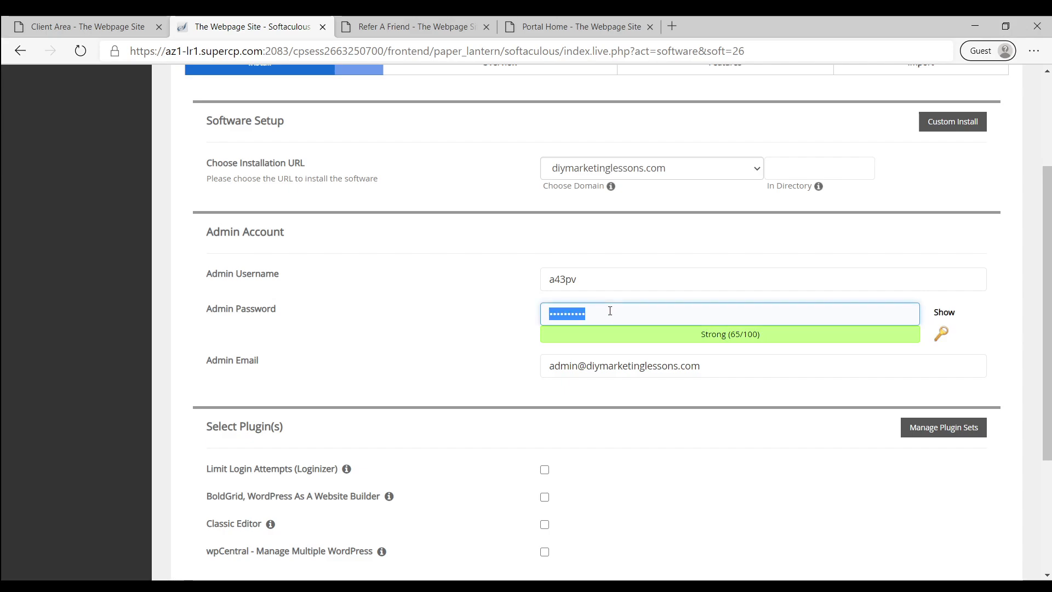
text(•••••••••••)
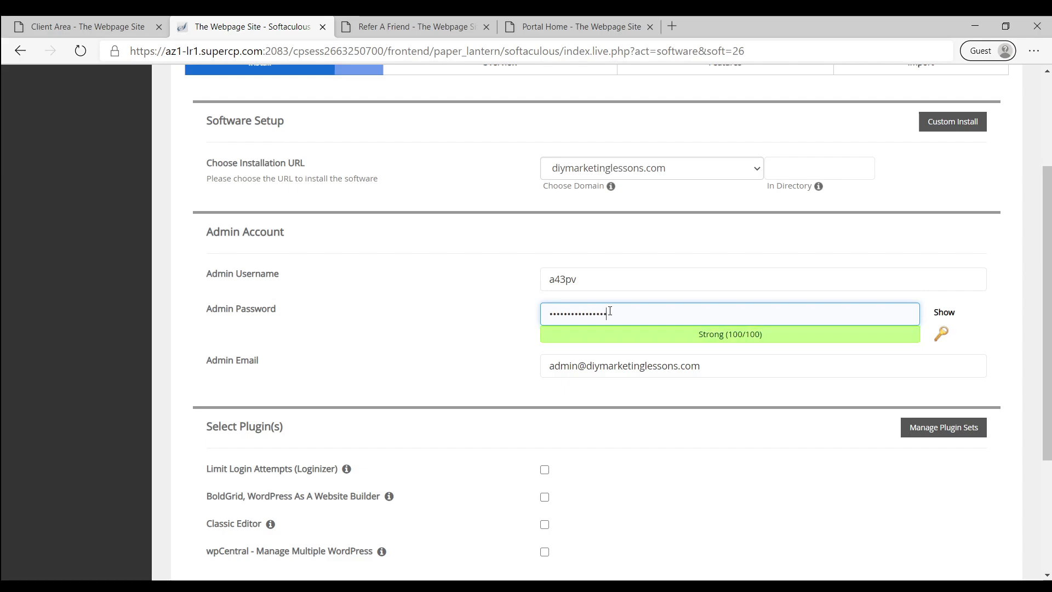
drag(590, 283, 480, 271)
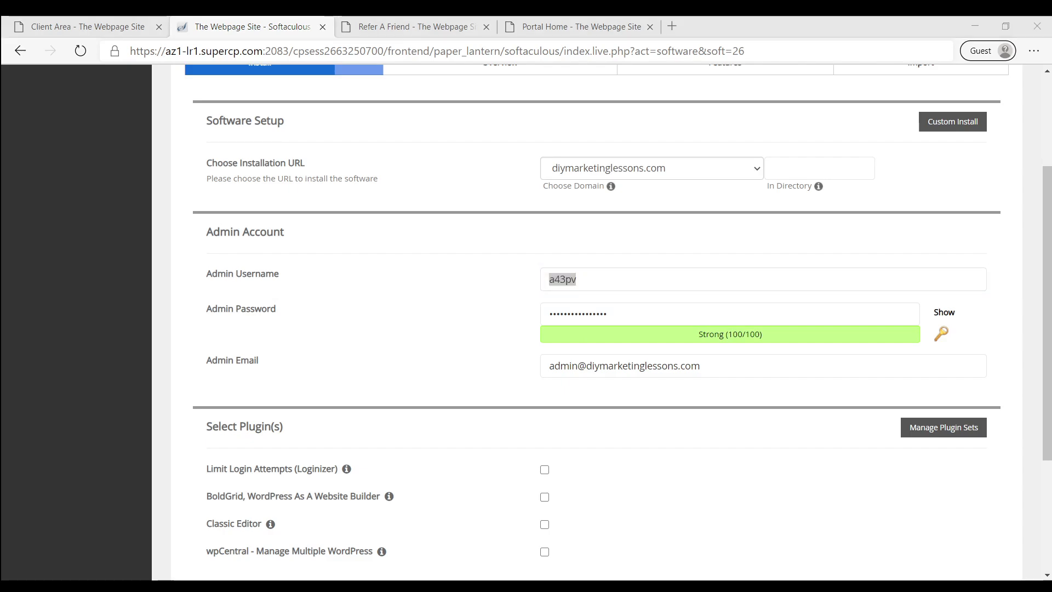
double_click(574, 371)
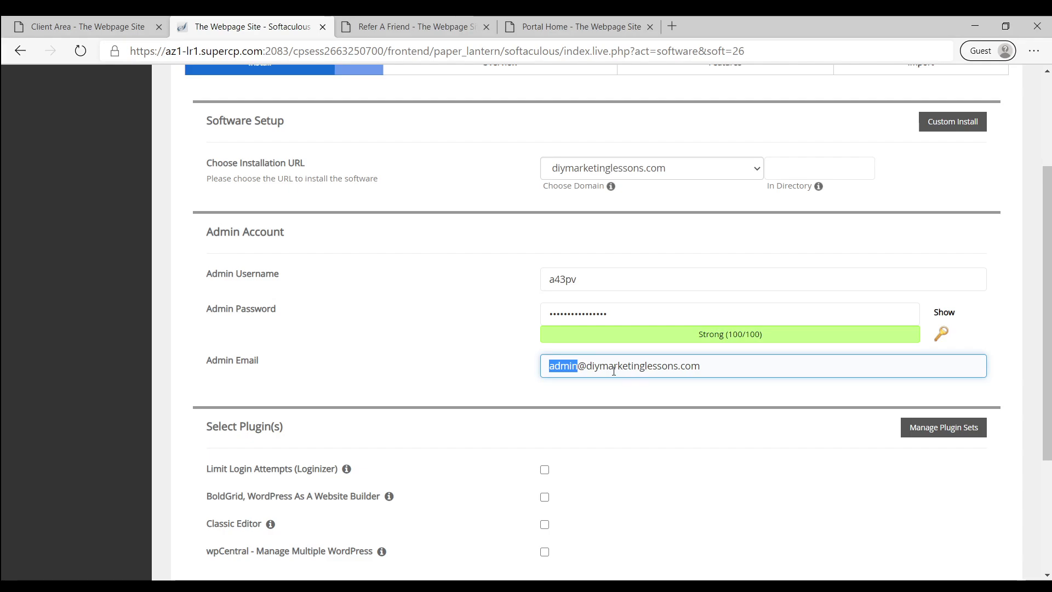
key(BackSpace)
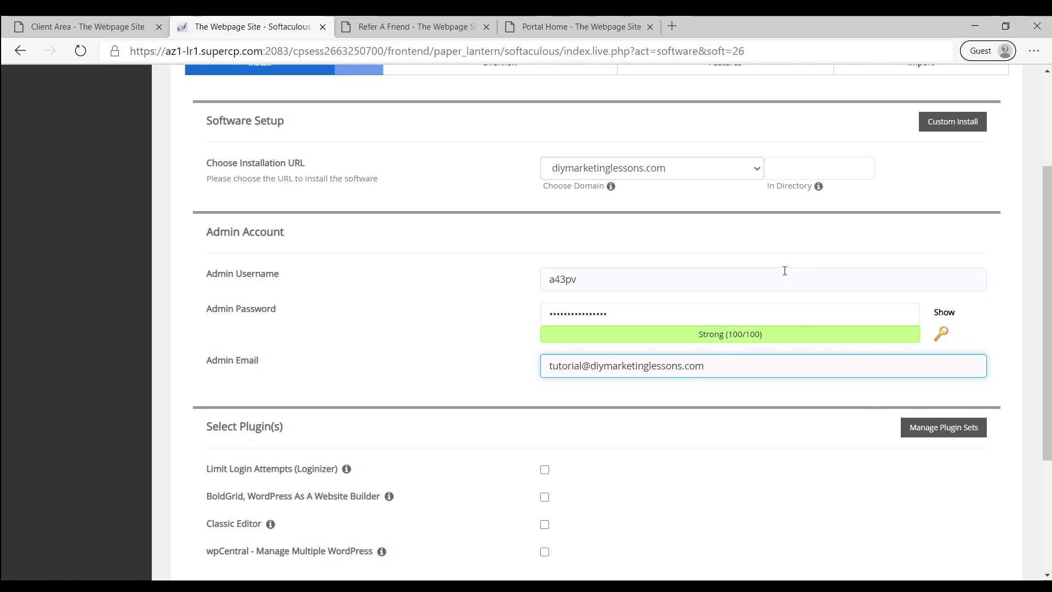
scroll(785, 271, down, 3)
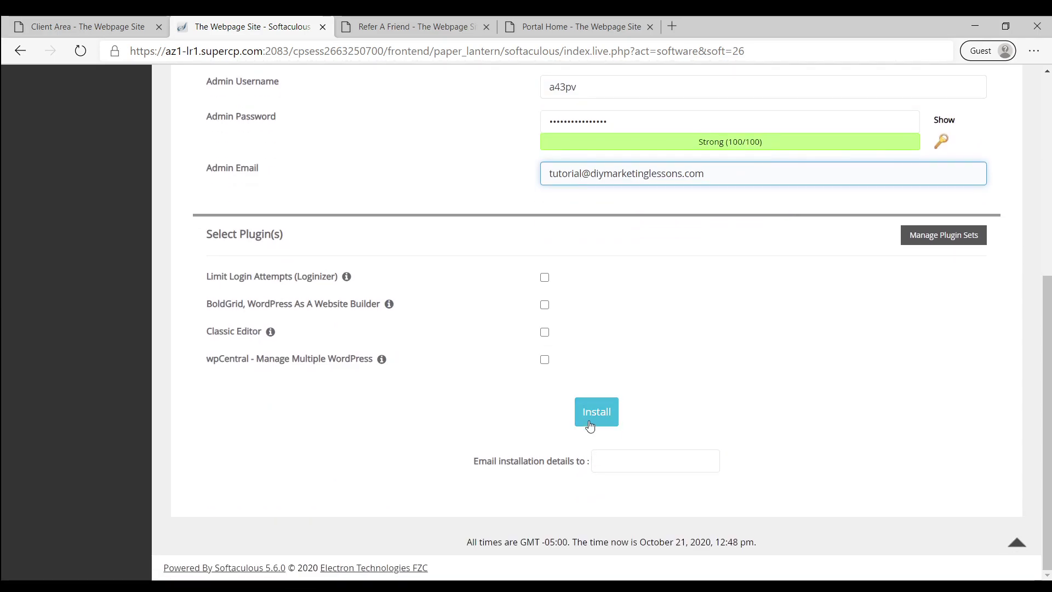
Install WordPress and load diymarketinglessons.com in another tab to check the new site
click(590, 426)
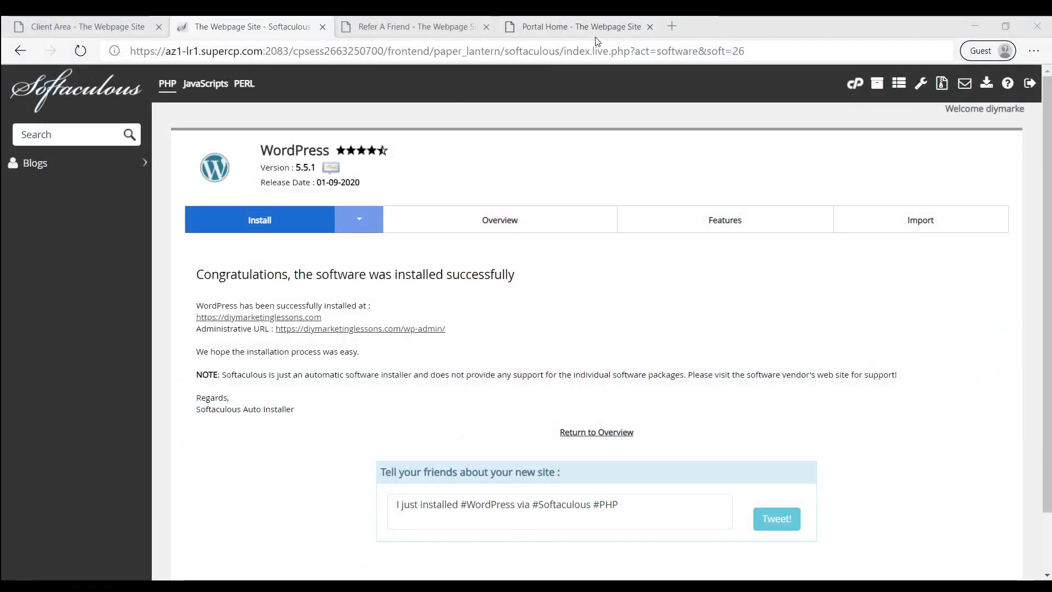
click(573, 30)
text(d)
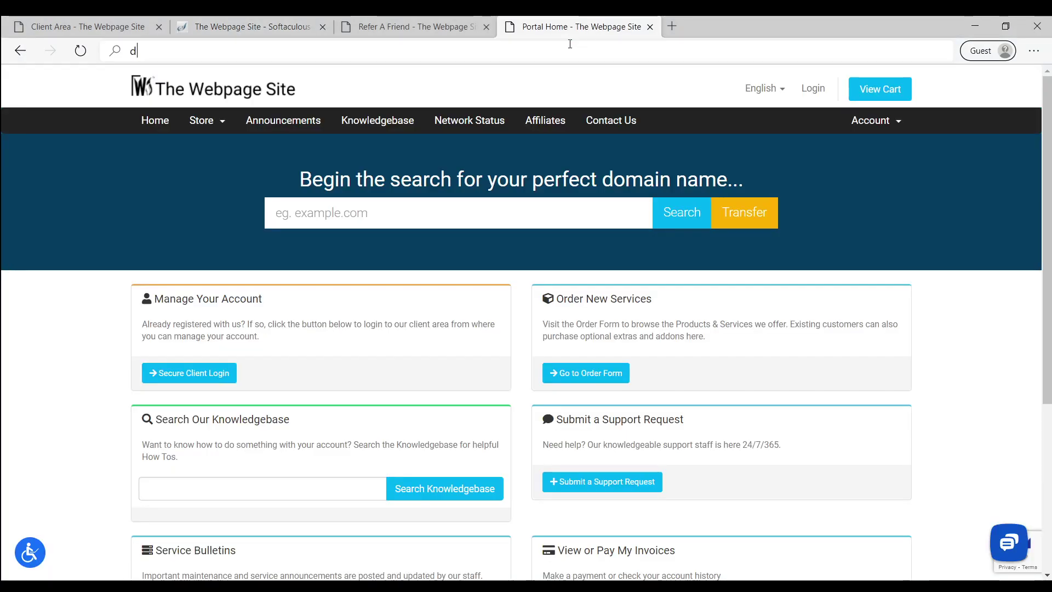
text(iymarketinglesson)
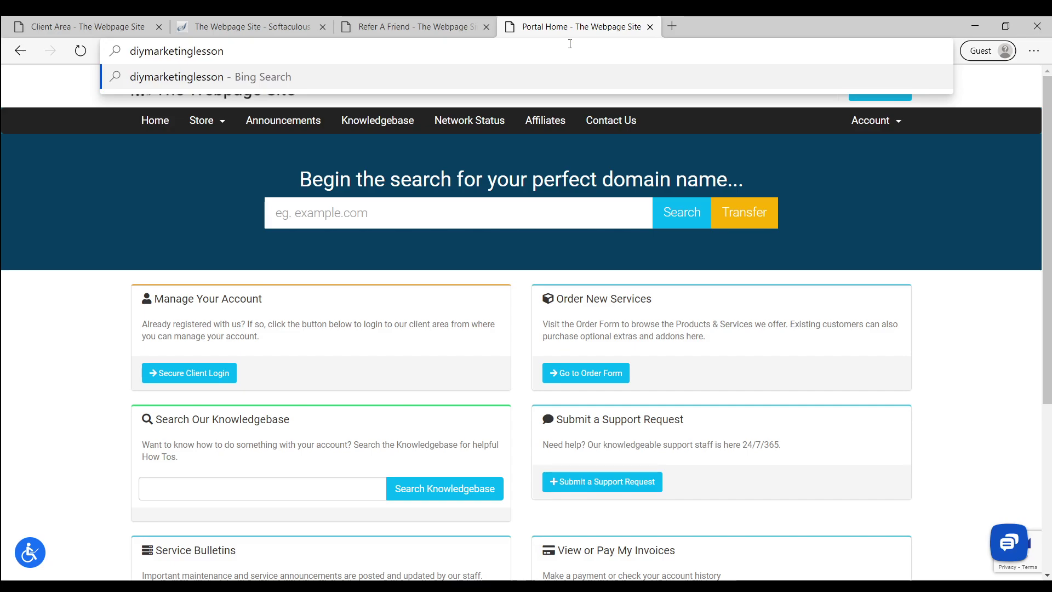
text(s.com)
key(Return)
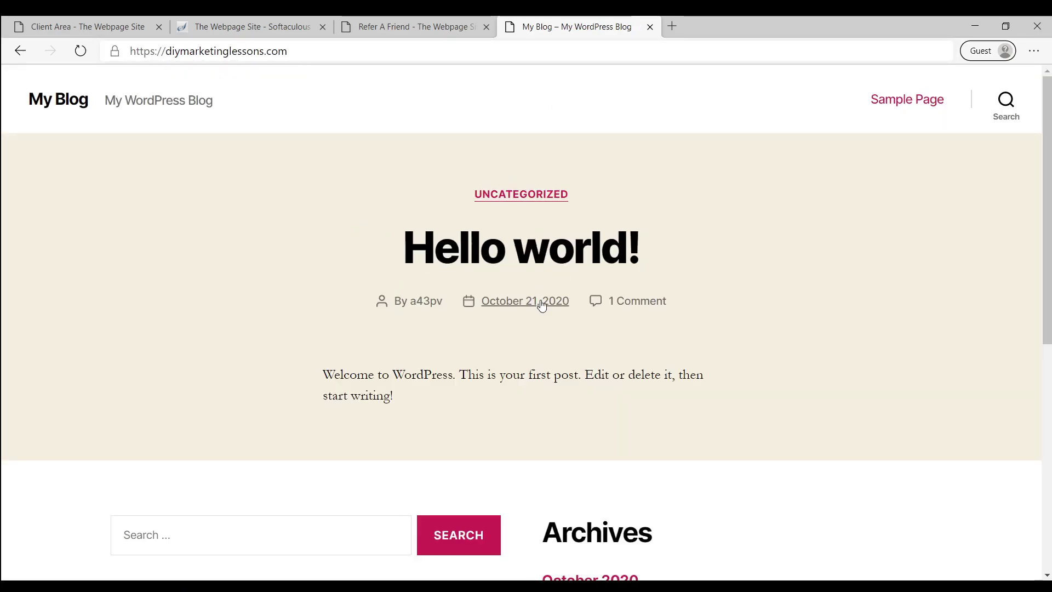
Back on the installation result, open the wp-admin Administrative URL in a new tab
click(244, 26)
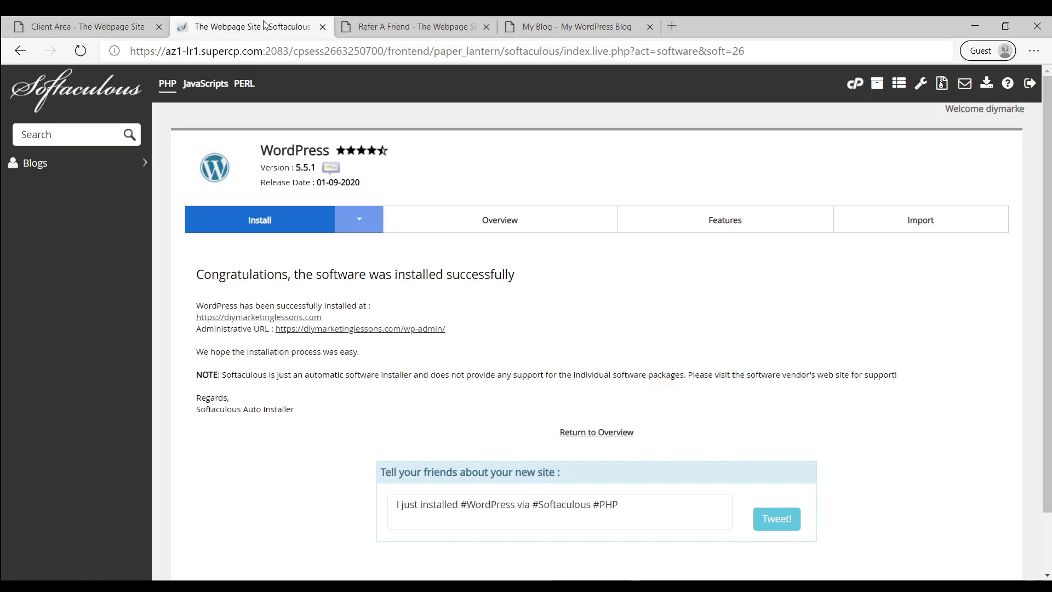
click(72, 27)
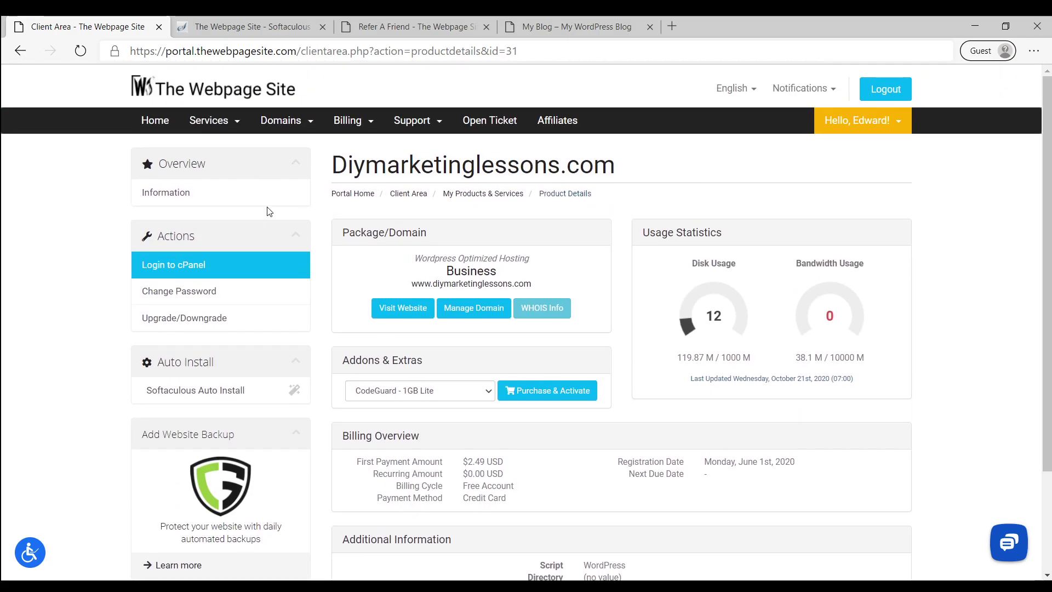
click(280, 27)
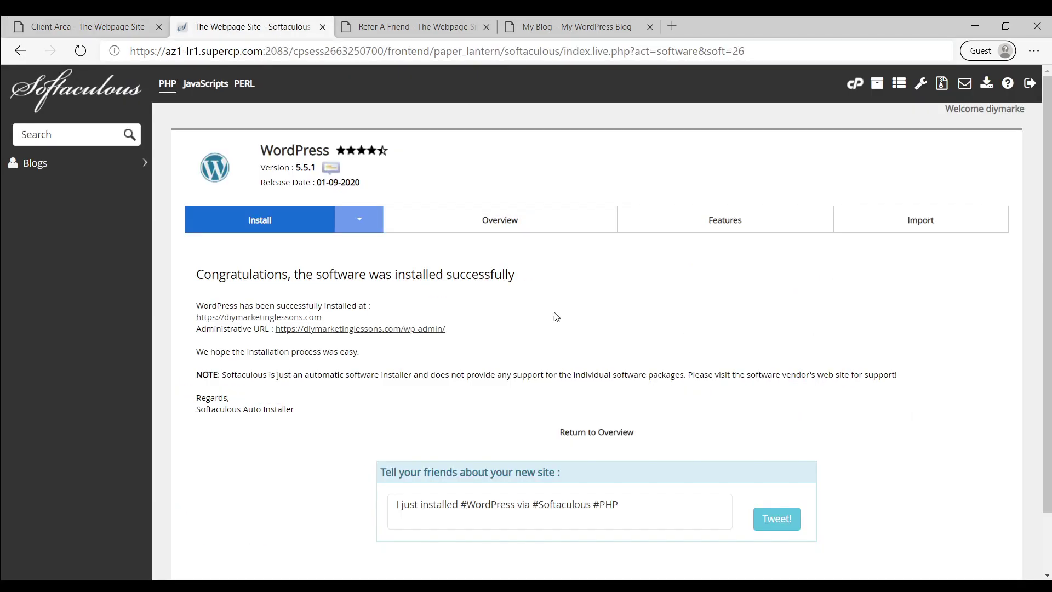
scroll(461, 320, down, 2)
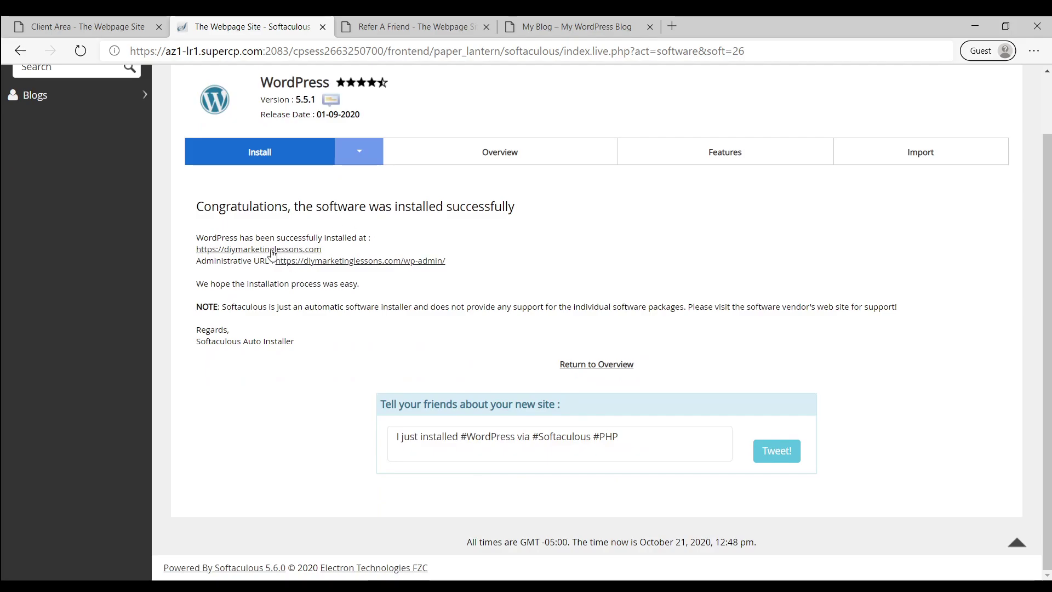
drag(251, 207, 515, 208)
click(448, 243)
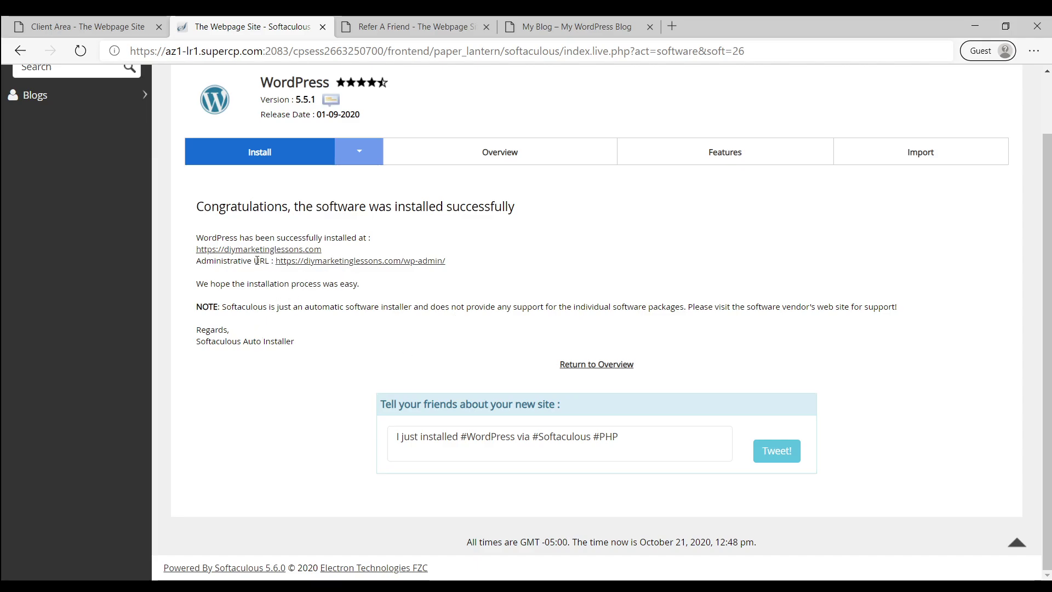
click(321, 262)
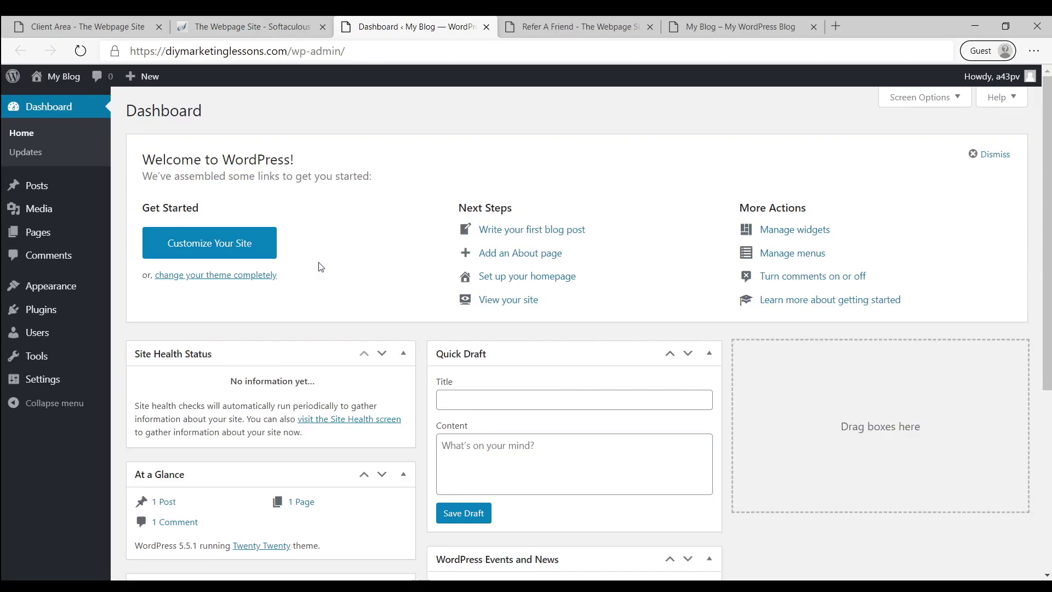
Visit the live blog homepage, then return to the admin Dashboard
click(55, 94)
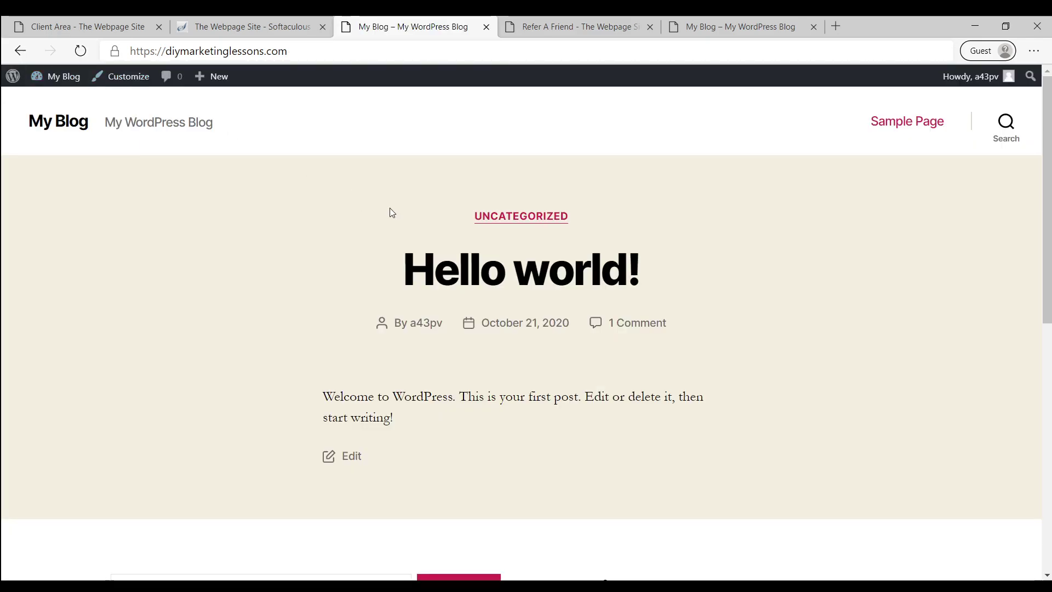
mouse_move(64, 86)
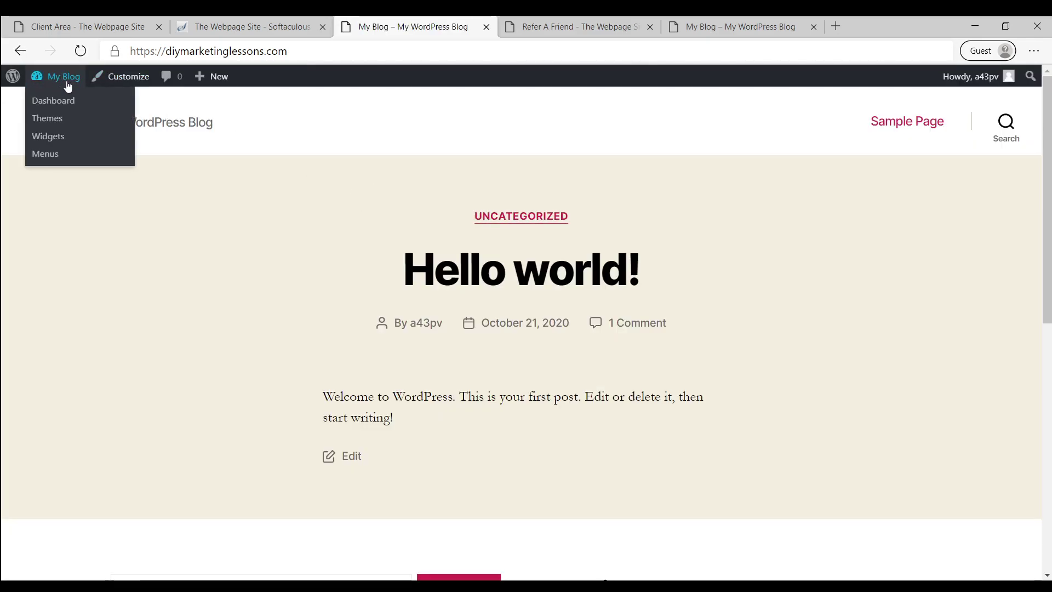
key(alt+Left)
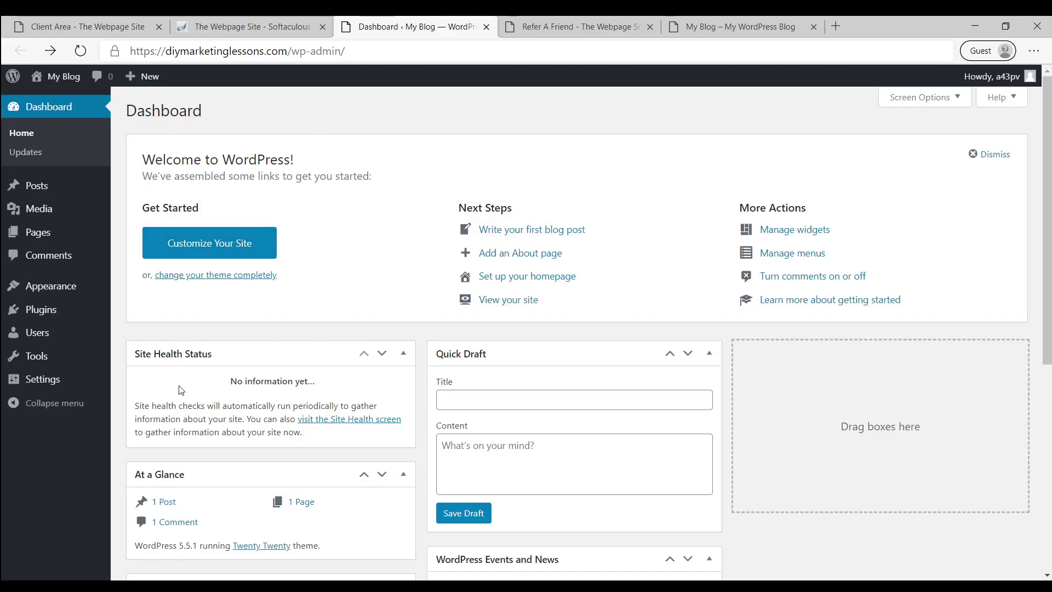
Open the Installed Plugins page from the admin sidebar
mouse_move(111, 371)
scroll(418, 258, down, 1)
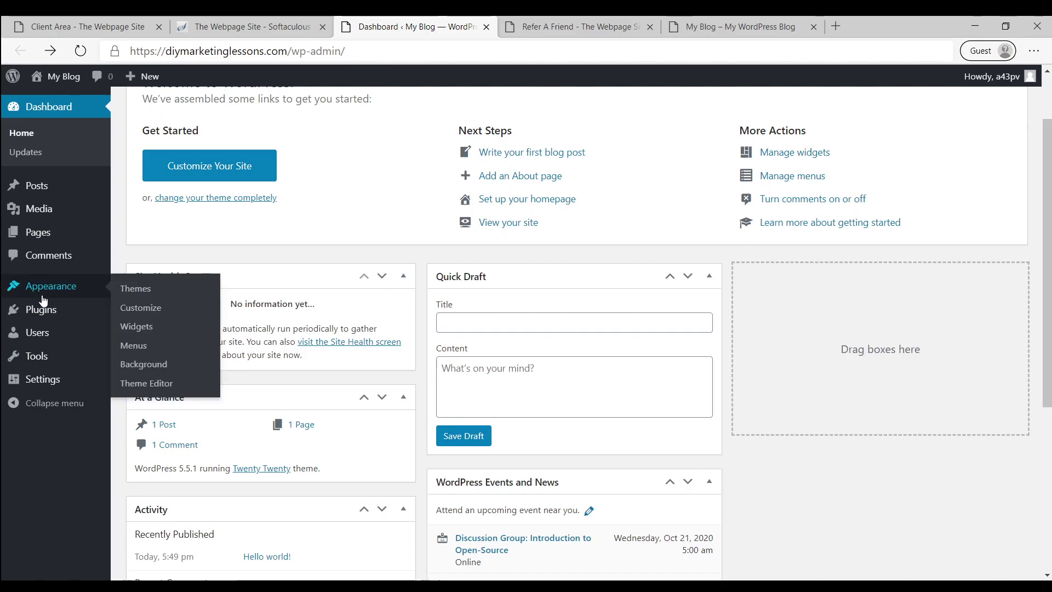
mouse_move(49, 316)
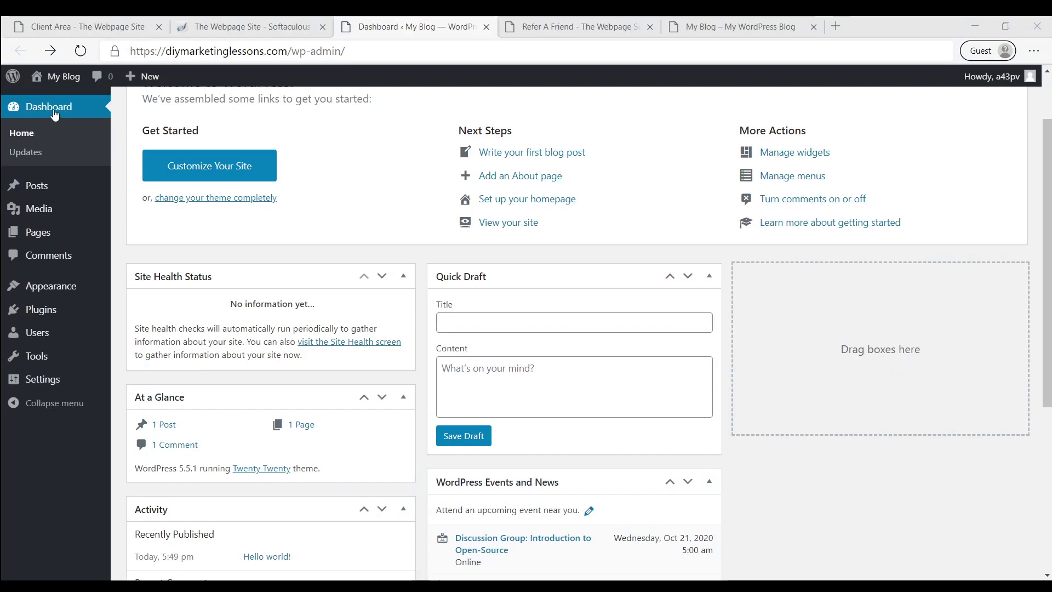
click(47, 311)
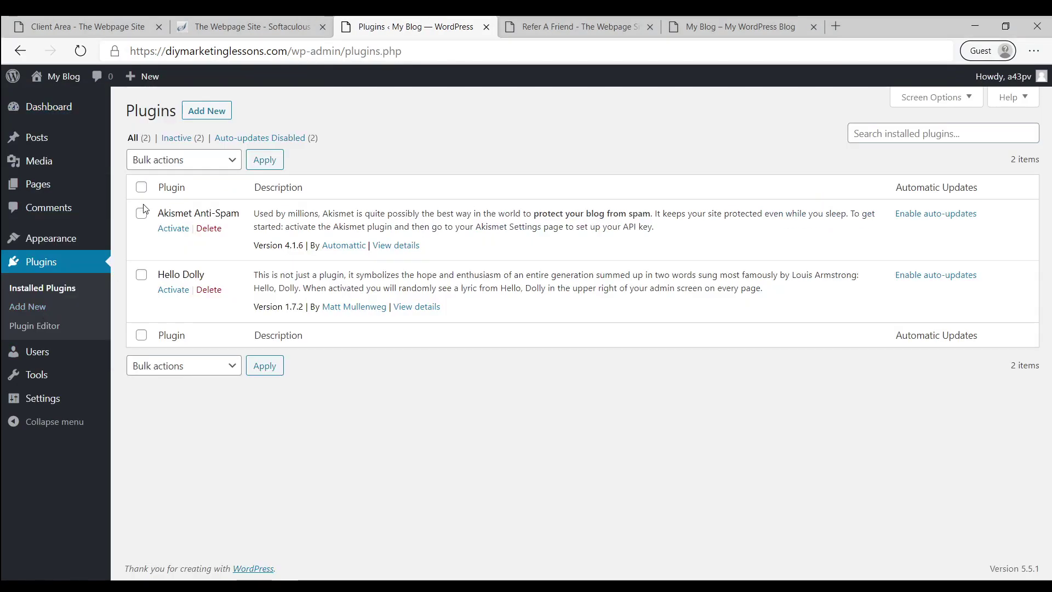
Bulk-delete both installed plugins, Akismet Anti-Spam and Hello Dolly
click(141, 188)
click(199, 166)
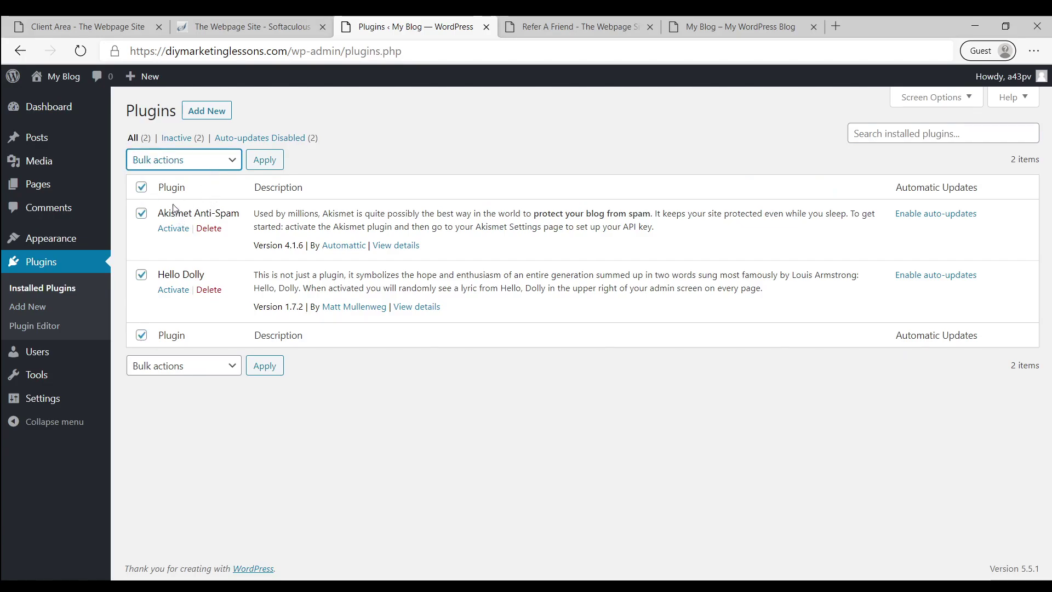
click(236, 191)
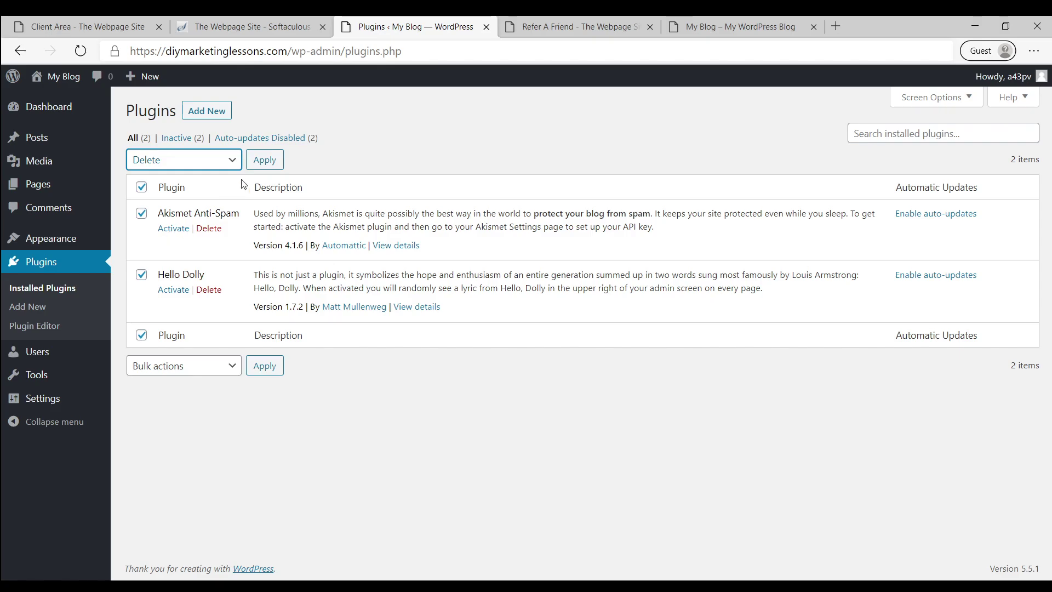
click(265, 165)
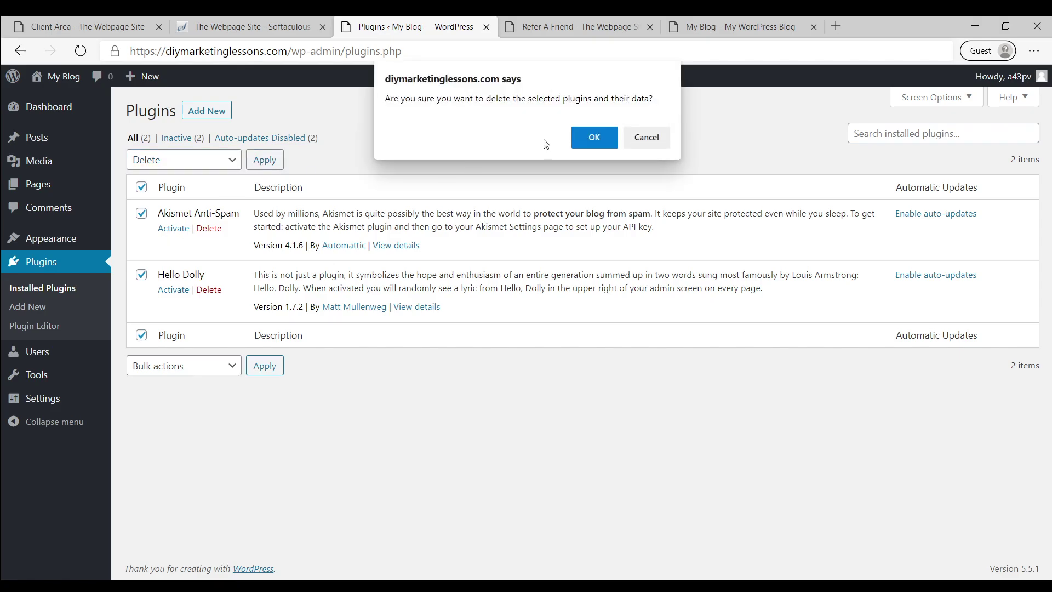
click(587, 146)
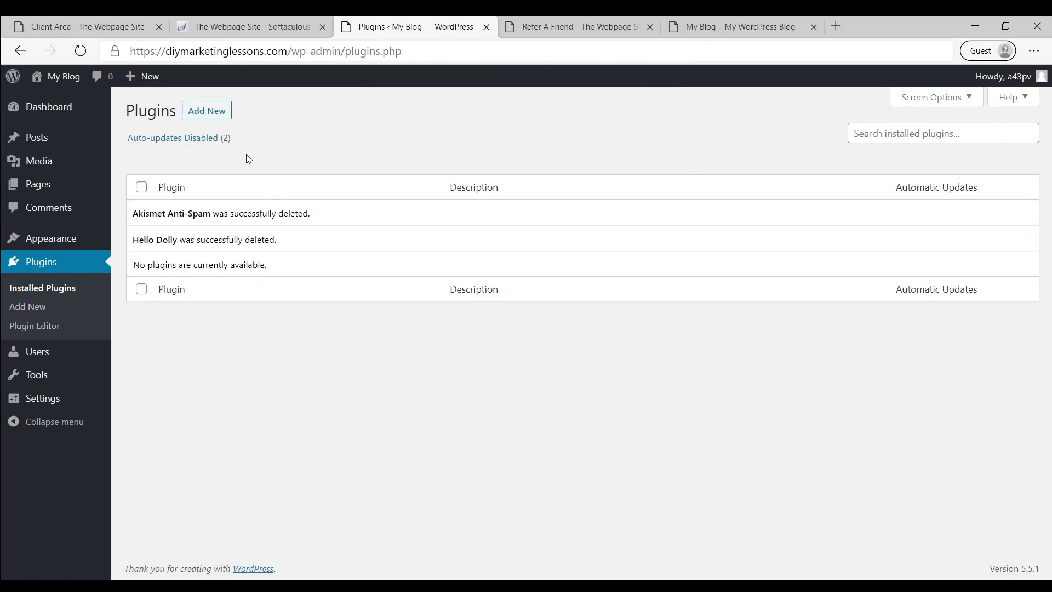
Search the Add Plugins directory for "starter sites"
click(213, 117)
click(860, 151)
text(starter sites)
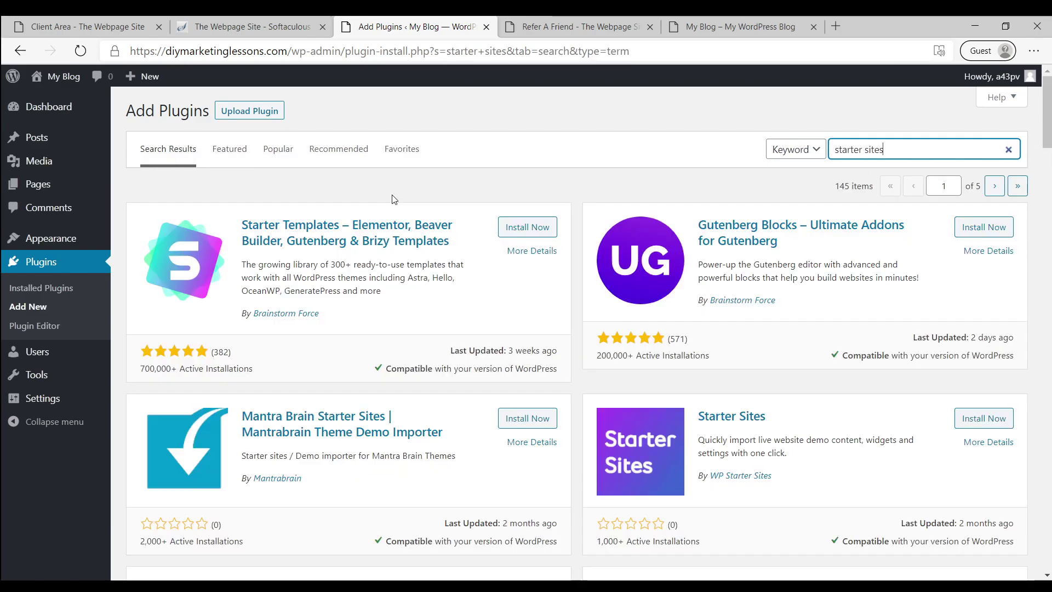
Install and activate the Starter Templates plugin, then open its template library
click(521, 231)
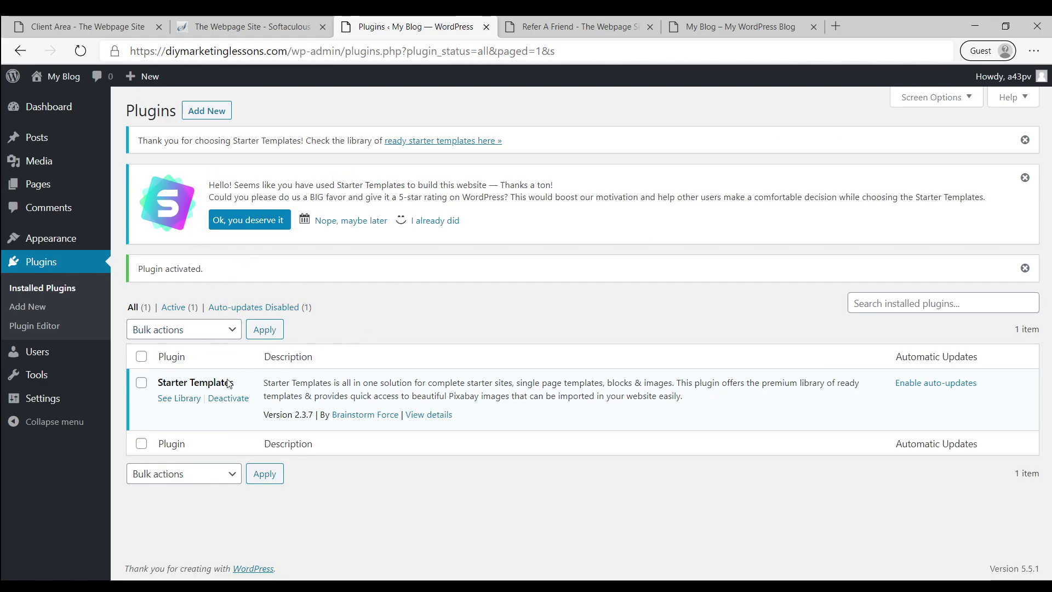
click(179, 399)
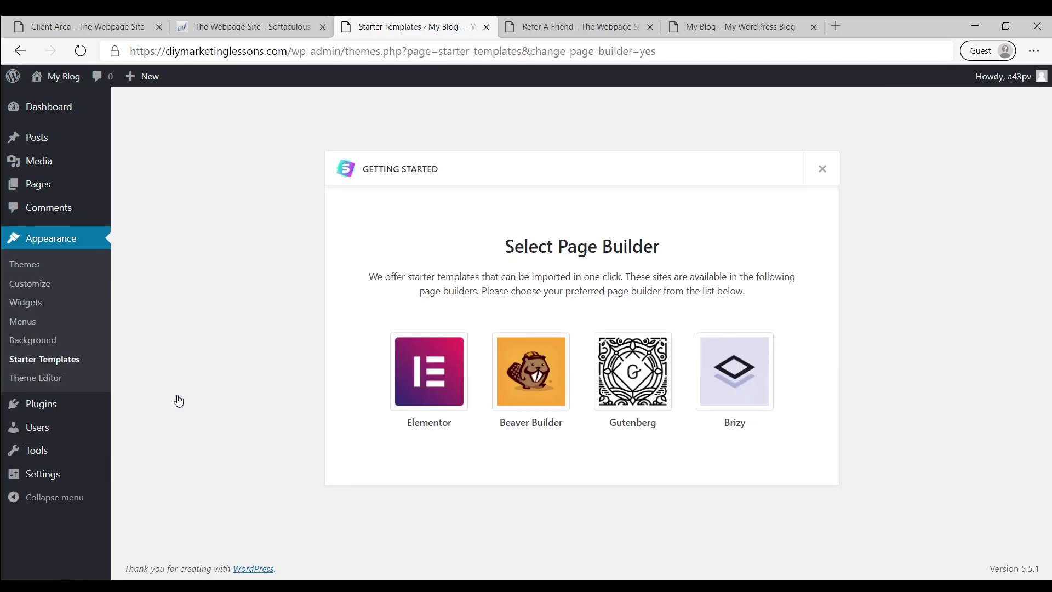
Choose Elementor as the page builder and preview the Mountain and Pet Care designs
click(421, 388)
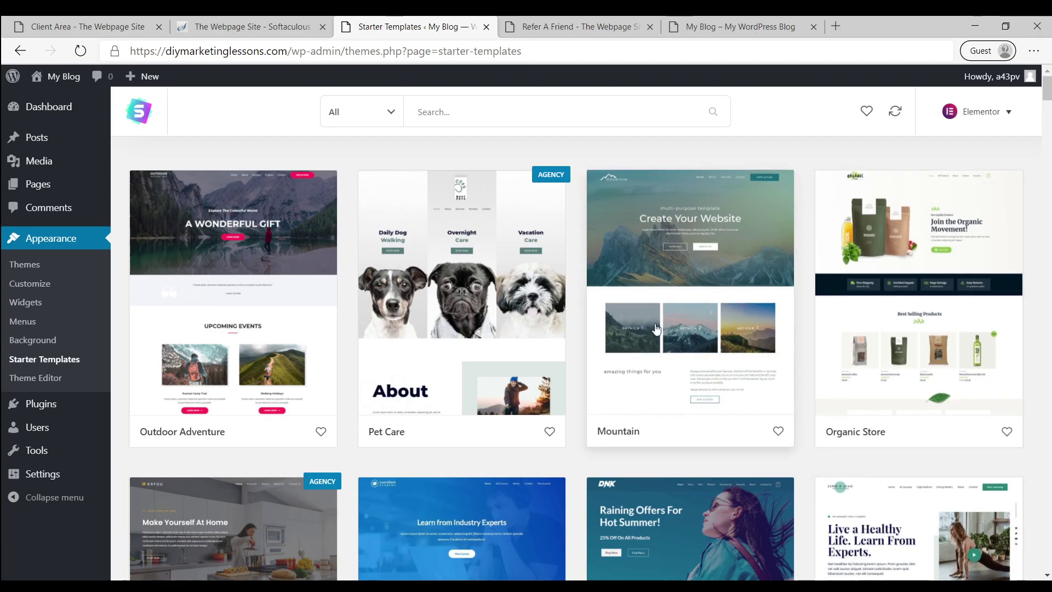
click(680, 284)
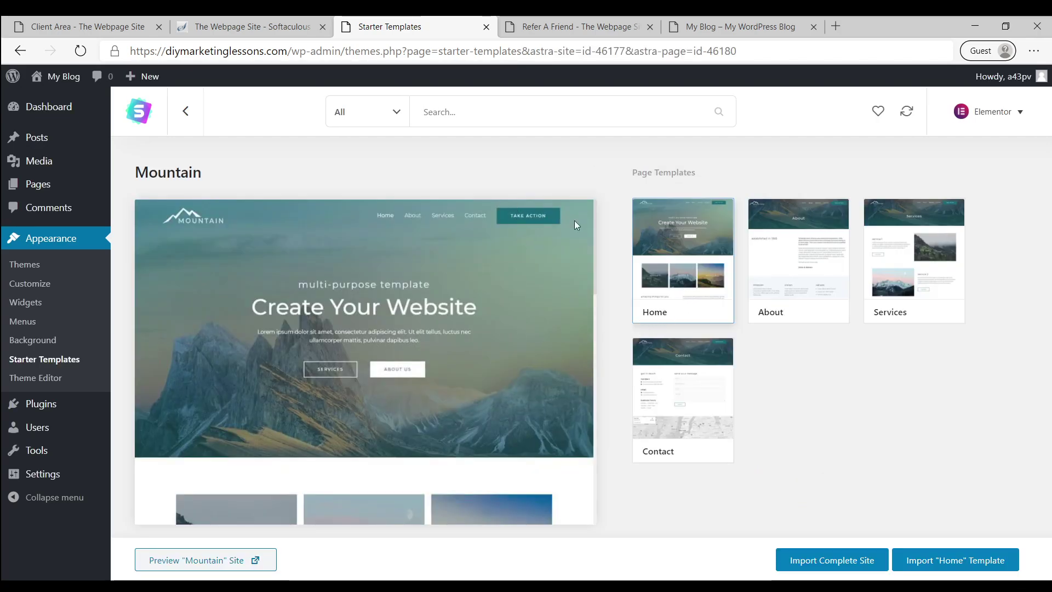
scroll(493, 346, down, 3)
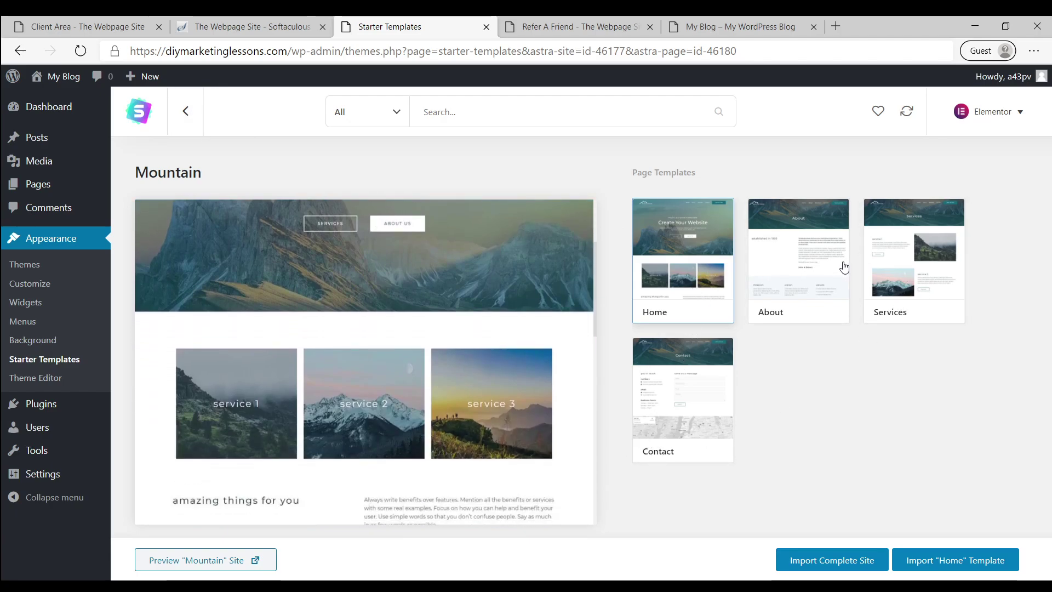
click(186, 111)
scroll(448, 220, down, 7)
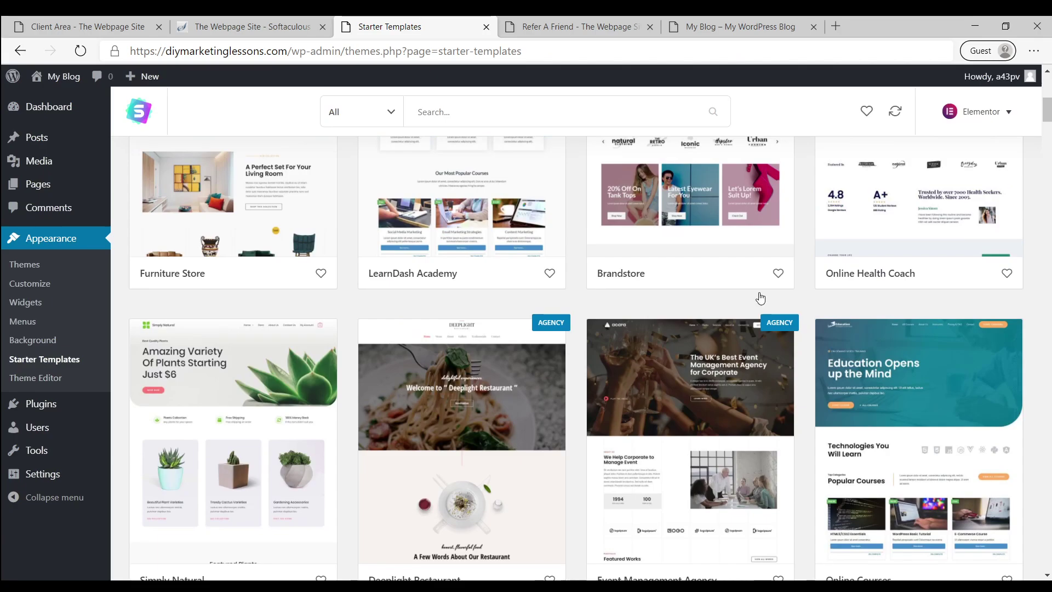
scroll(525, 304, up, 7)
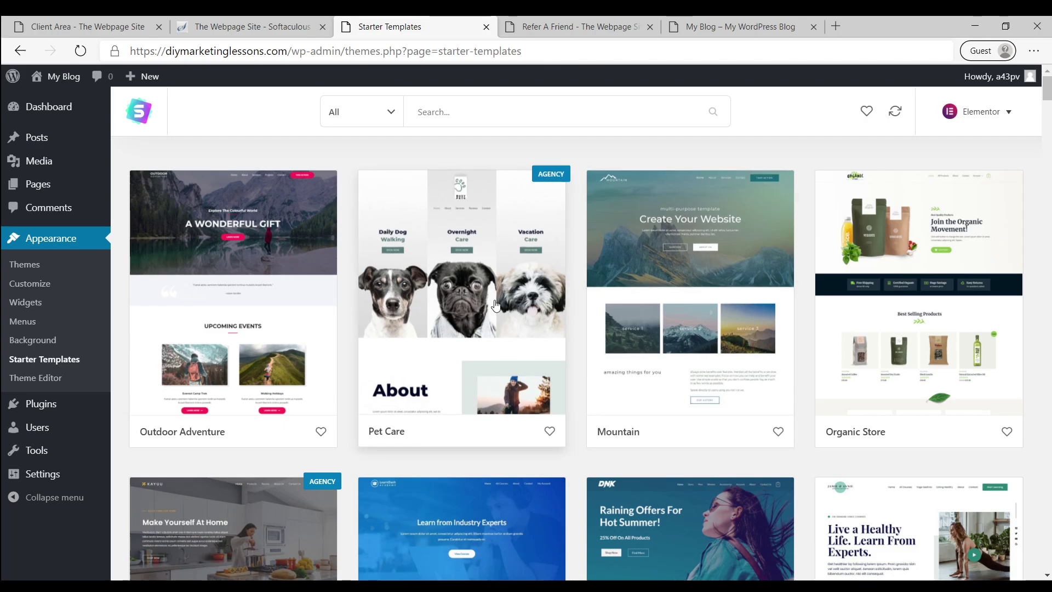
click(474, 241)
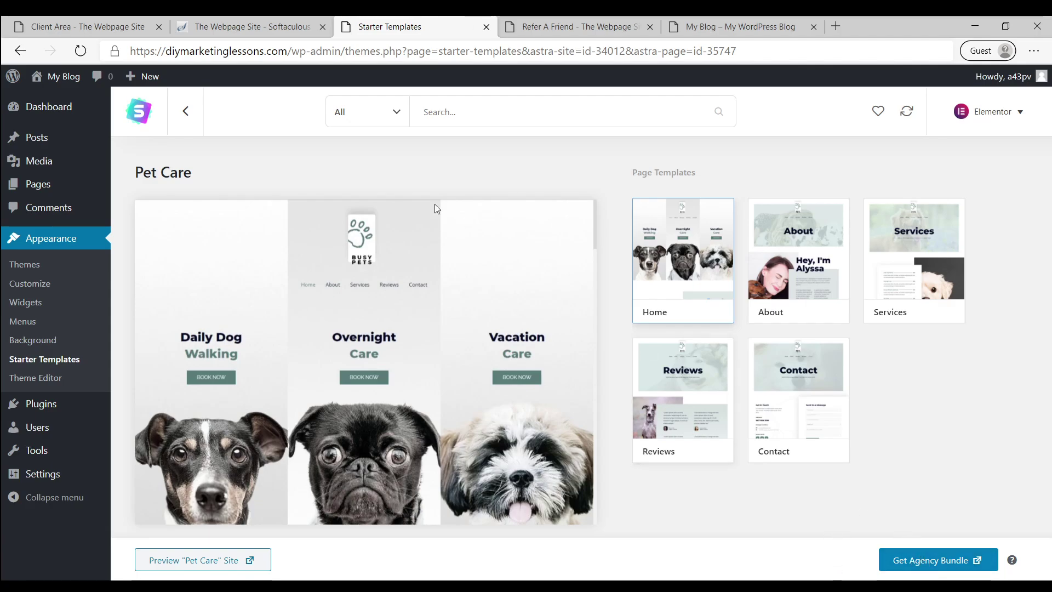
click(184, 114)
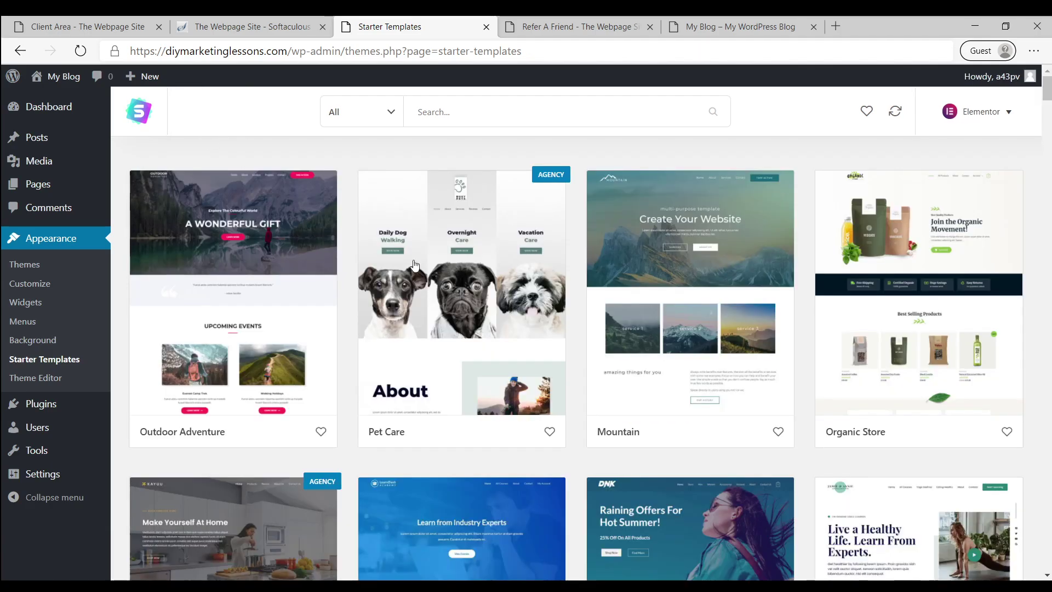
Filter the Starter Templates library to Free designs and scroll down to Pet Services
scroll(338, 327, down, 10)
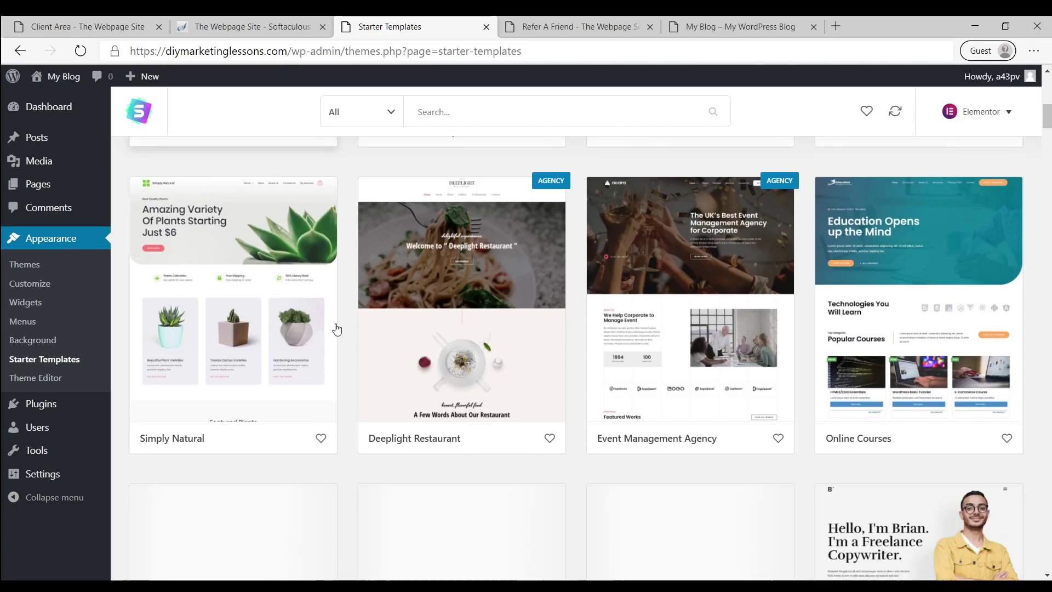
scroll(337, 327, up, 10)
scroll(543, 344, down, 5)
scroll(493, 265, up, 5)
click(366, 119)
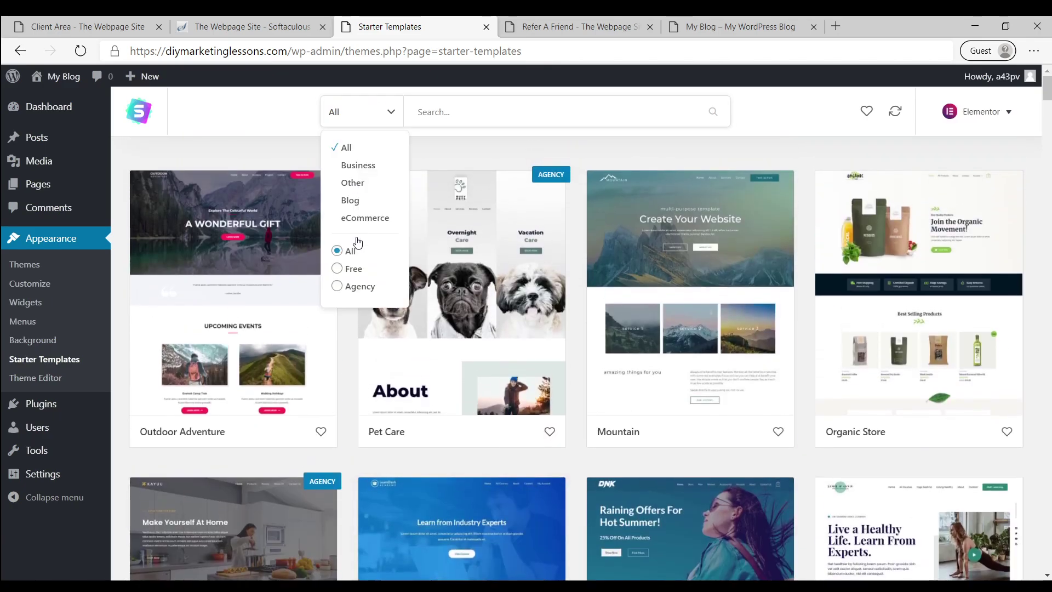
click(355, 269)
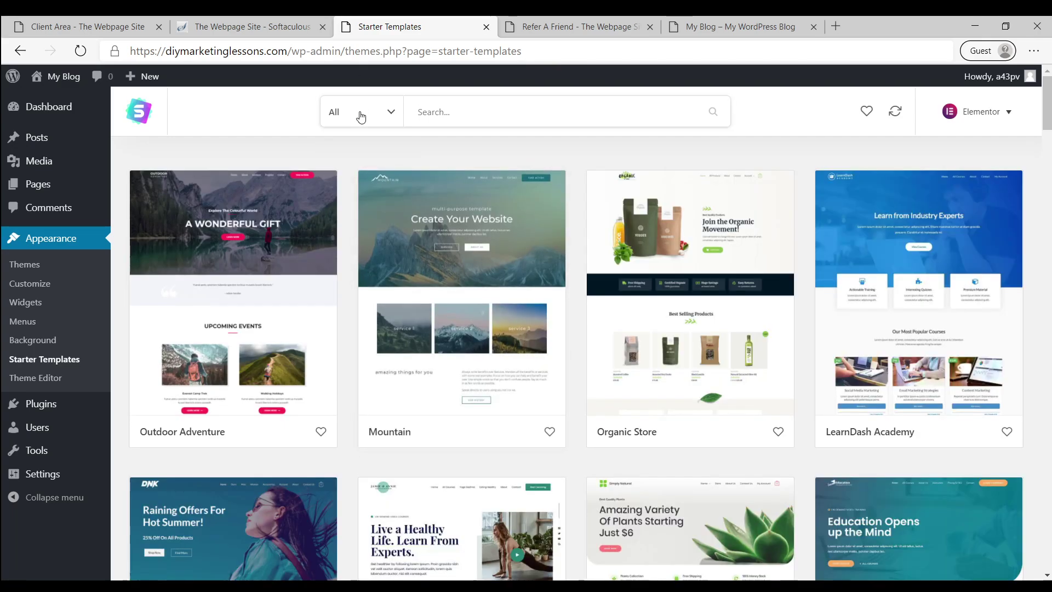
scroll(536, 272, down, 10)
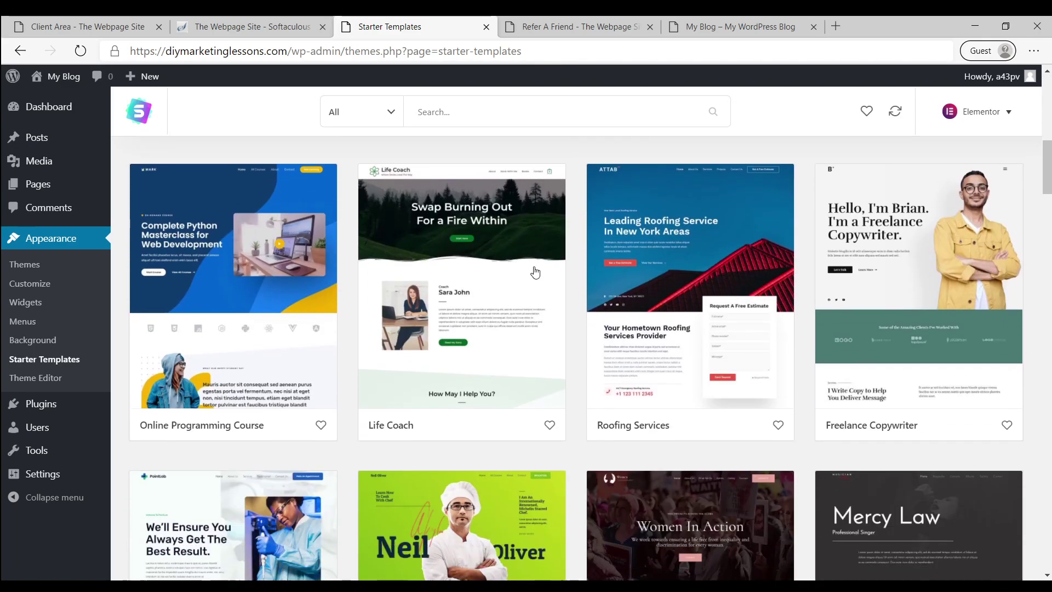
scroll(536, 273, down, 15)
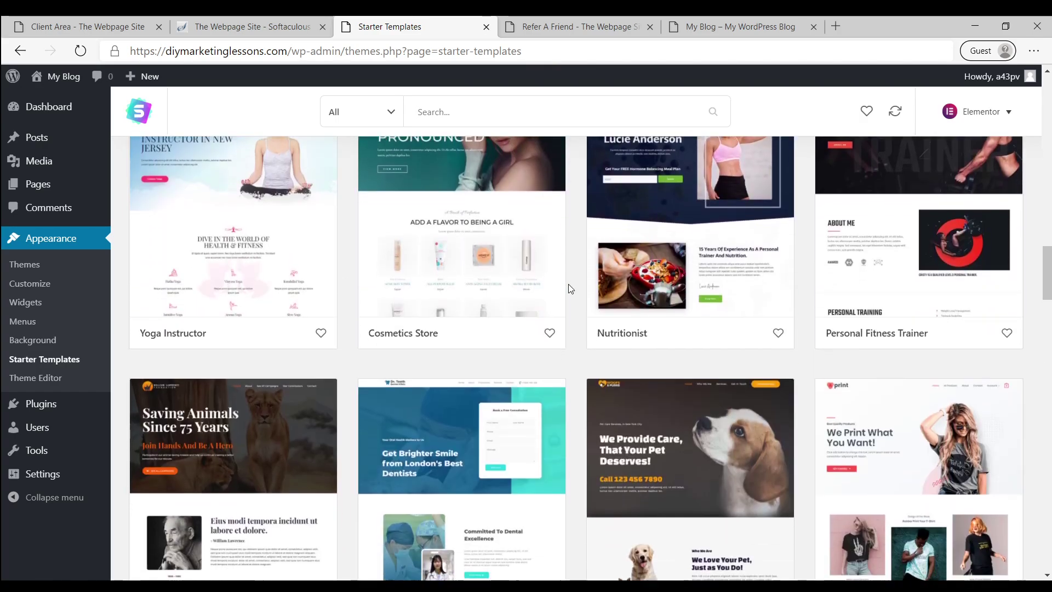
scroll(569, 286, down, 5)
scroll(789, 327, up, 2)
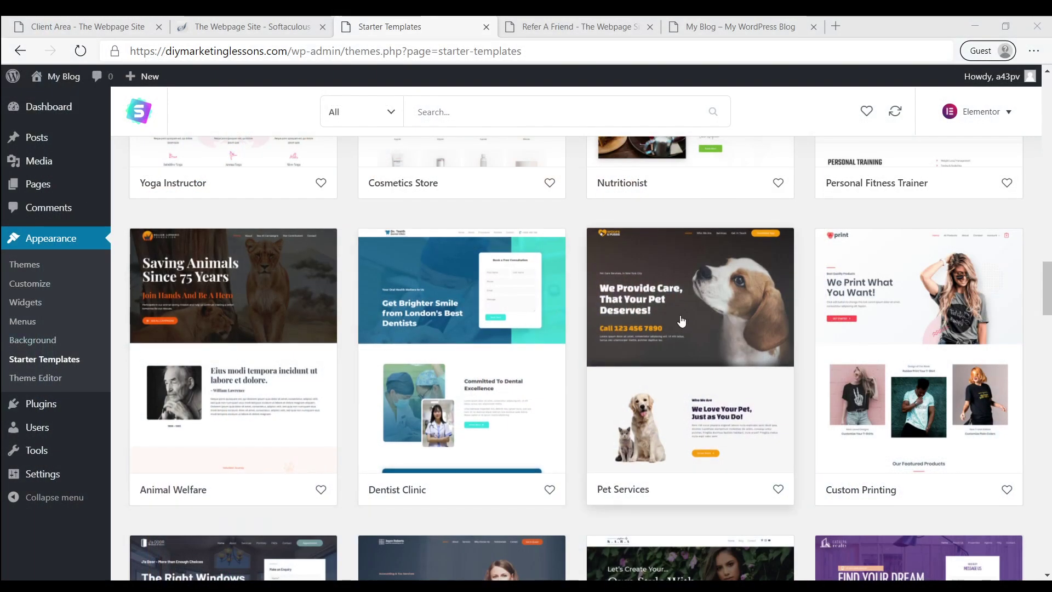
Open the Pet Services template details and scroll through its preview
click(683, 281)
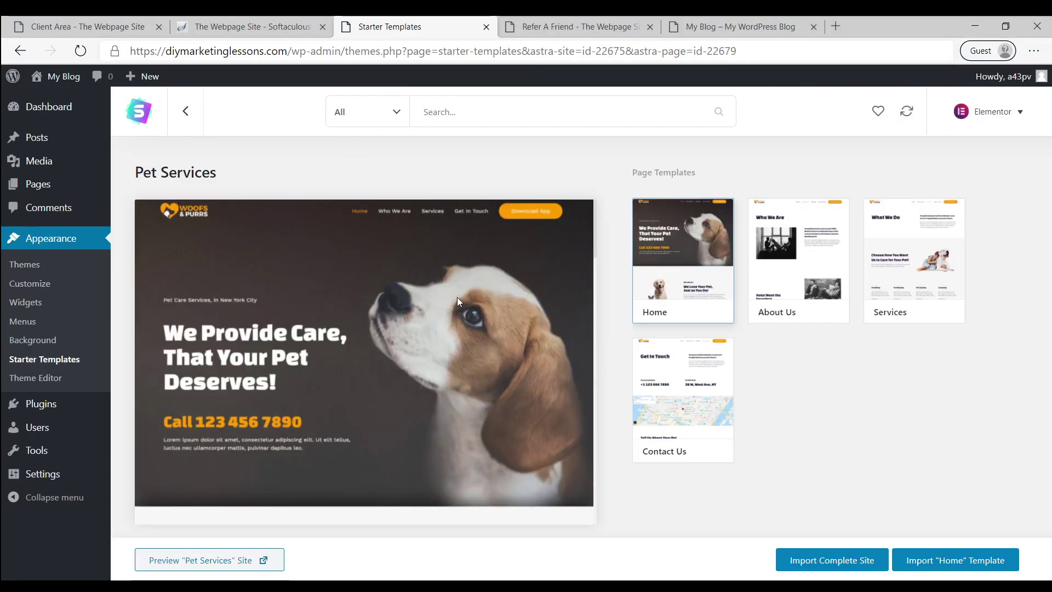
scroll(457, 297, down, 1)
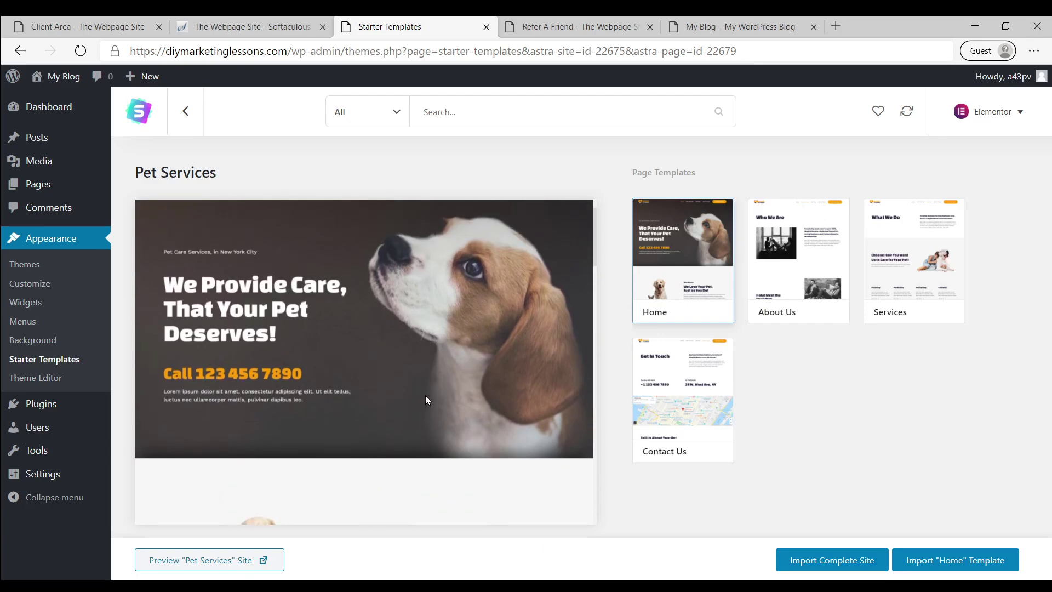
scroll(417, 399, down, 3)
scroll(374, 389, down, 3)
scroll(318, 345, up, 1)
scroll(320, 335, down, 5)
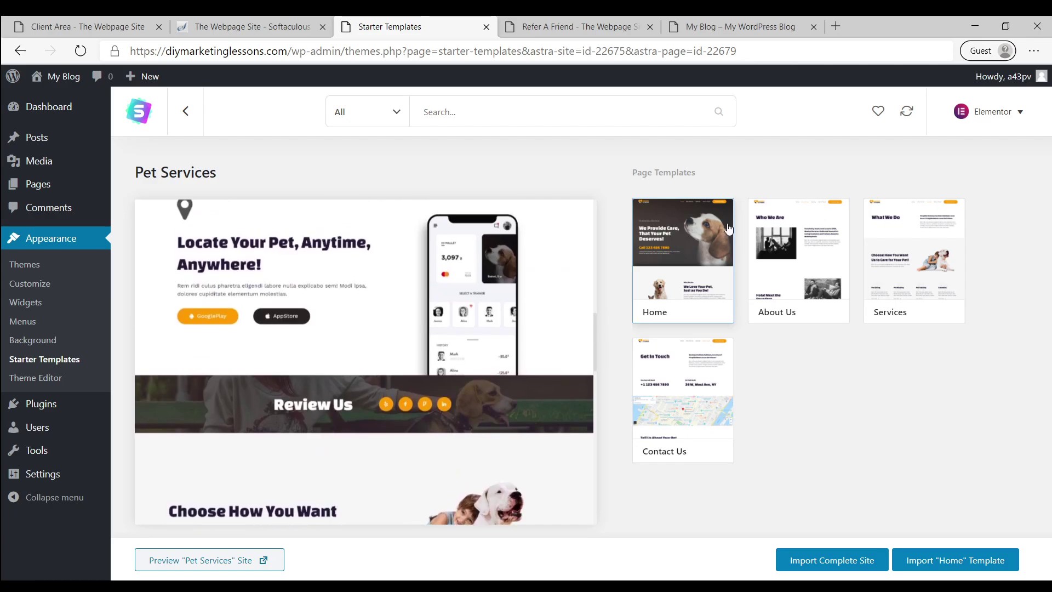
Preview the About Us, Services, Contact Us and Home pages, then start Import Complete Site
click(793, 265)
click(893, 274)
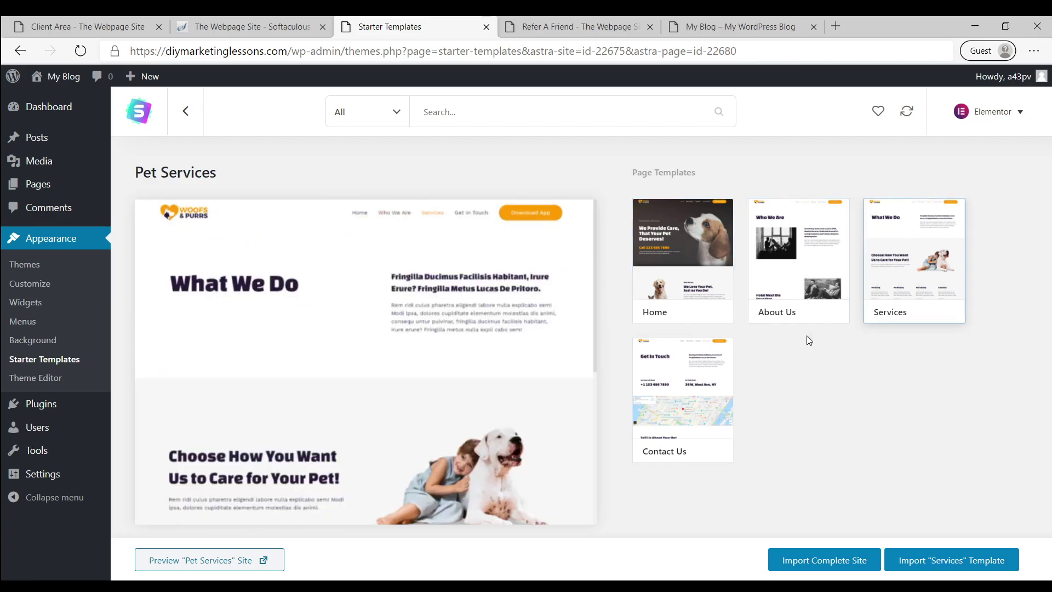
click(689, 371)
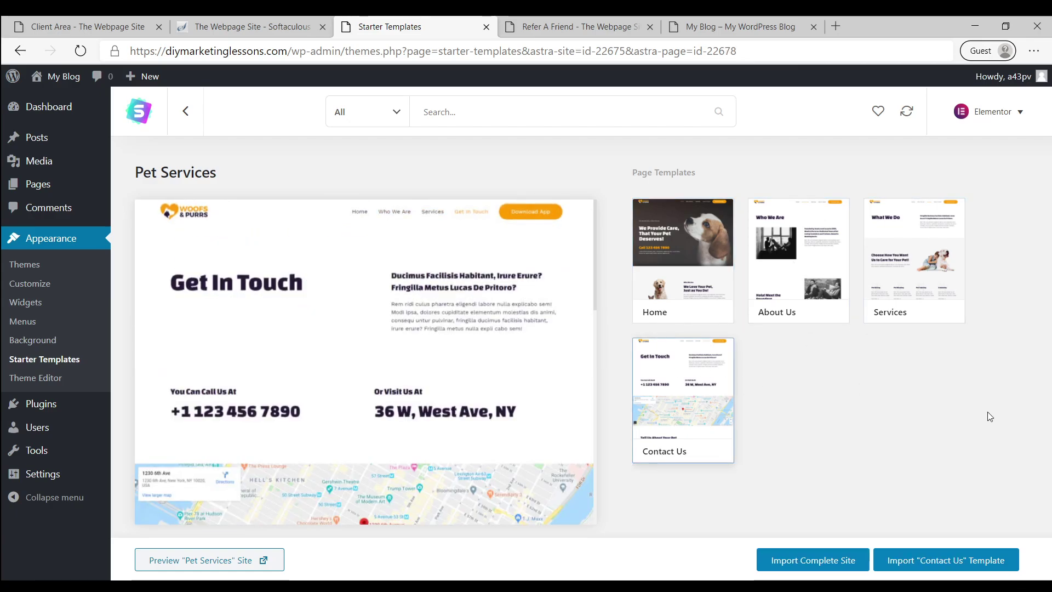
click(690, 258)
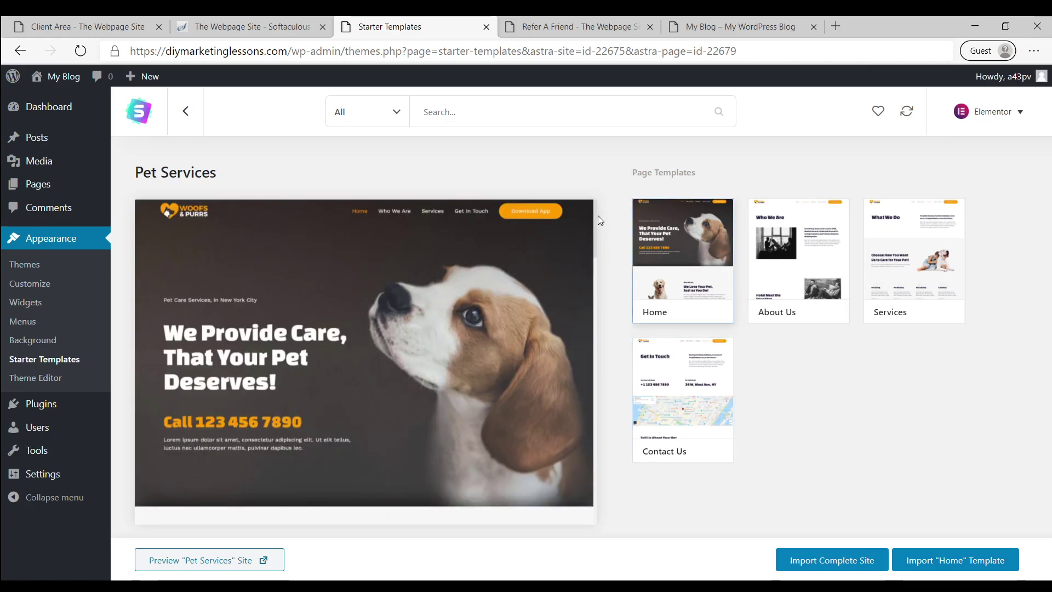
scroll(512, 278, down, 5)
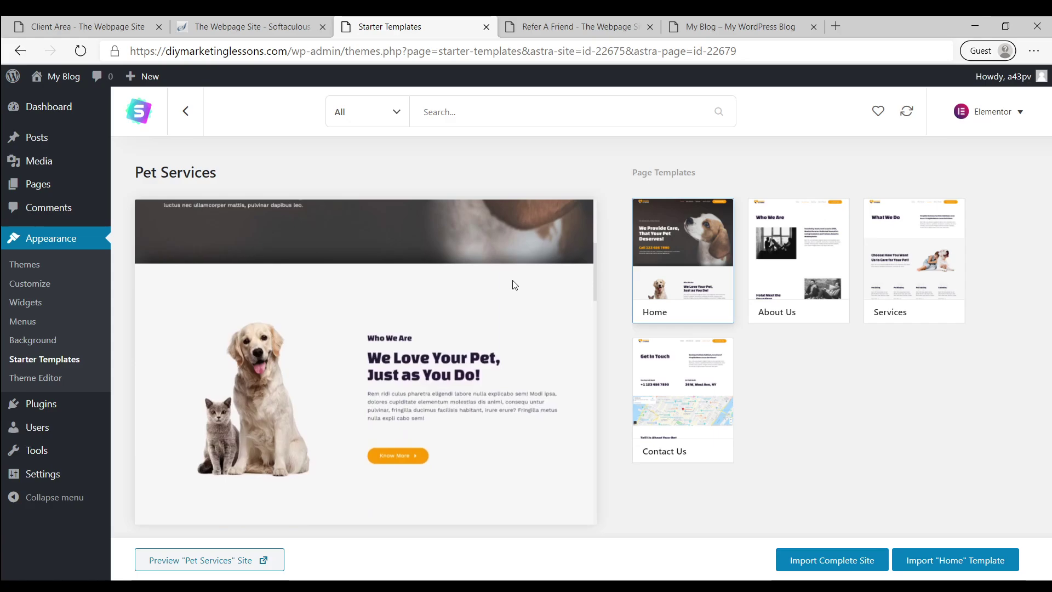
click(846, 567)
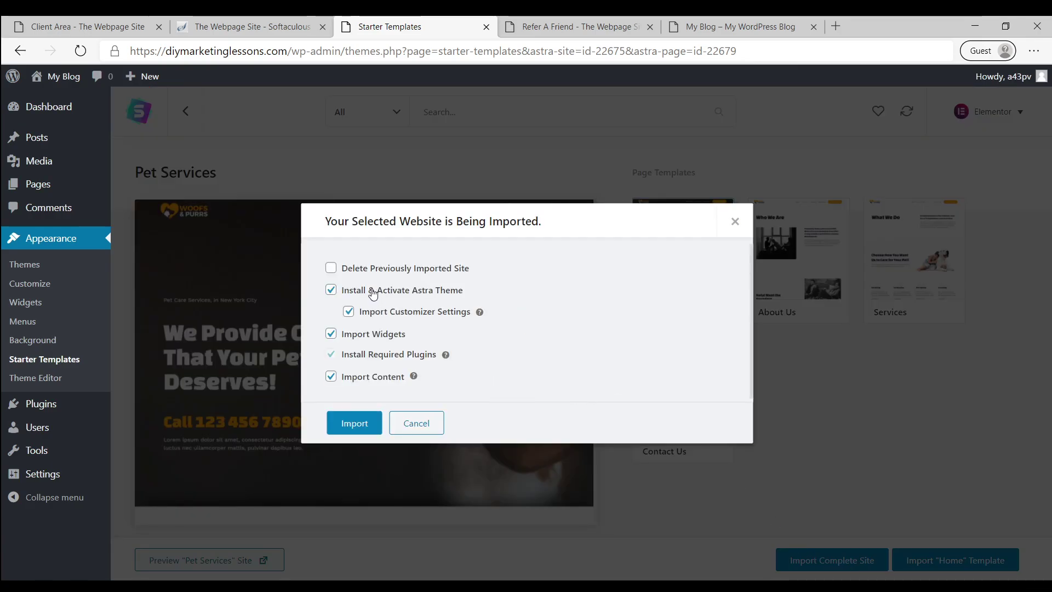
Import the Pet Services site with the default Astra theme options, then view the blog's front page
click(358, 427)
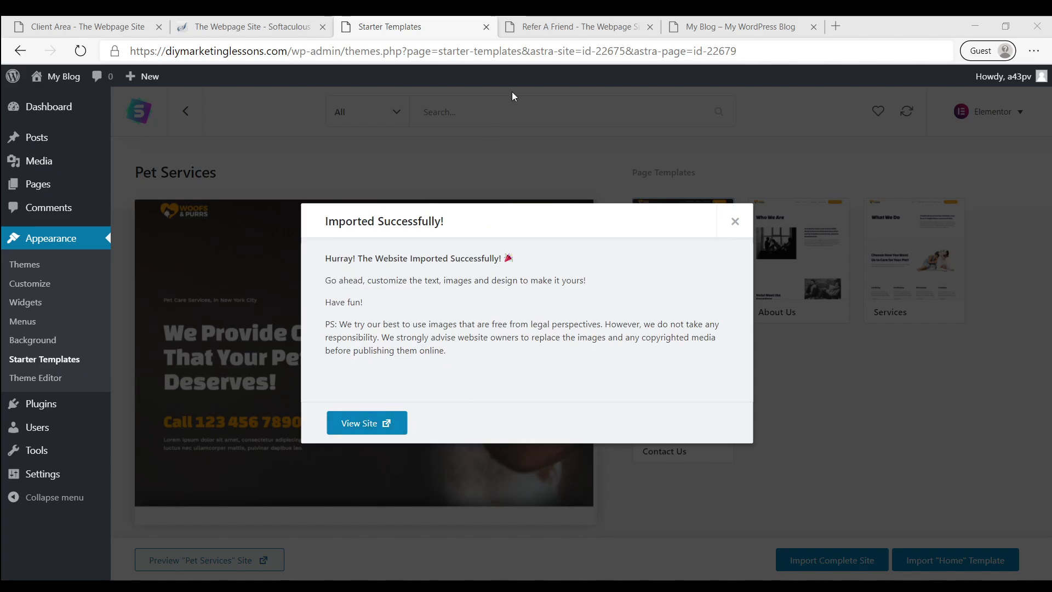
click(690, 34)
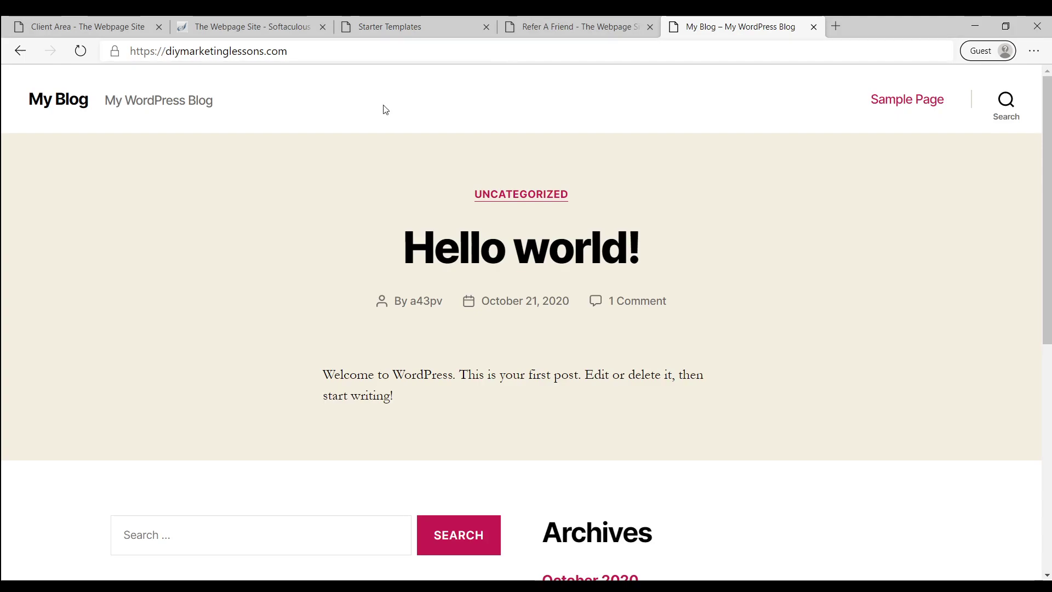
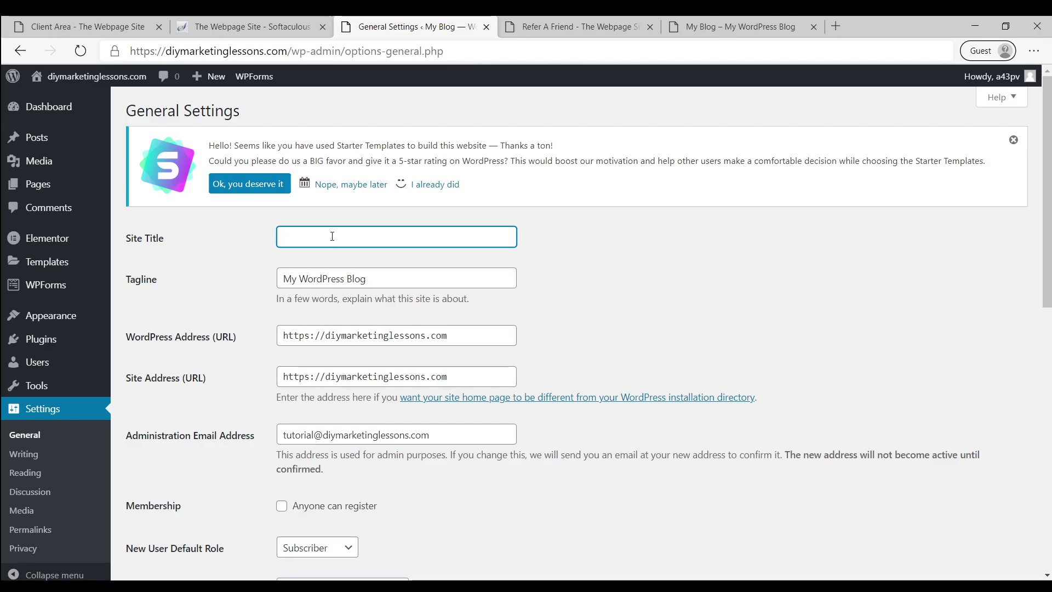
Enter 'The Barber Shop' as the Site Title
text(Bal)
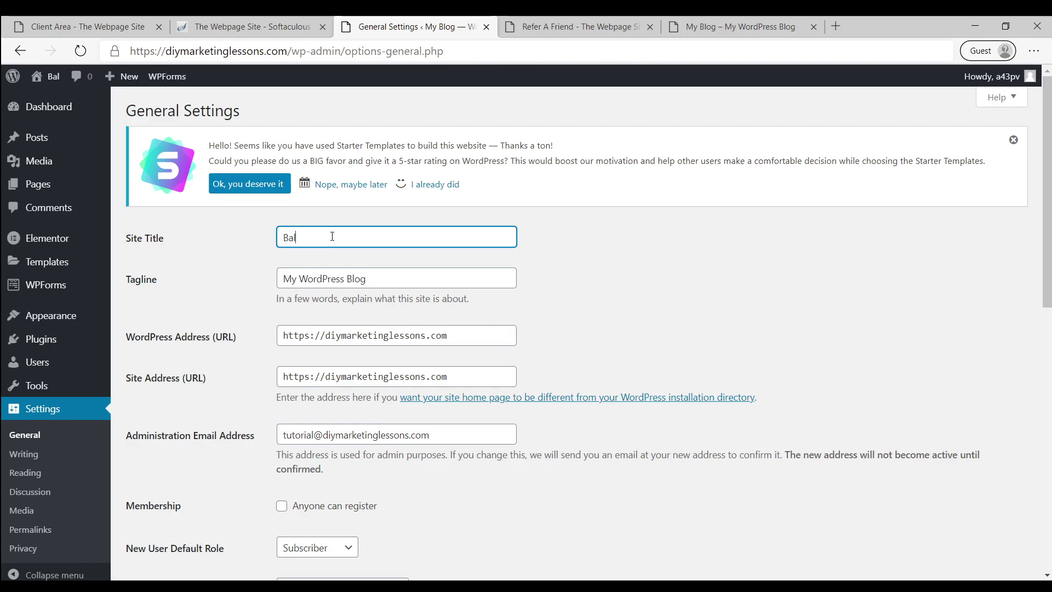
text(by)
key(BackSpace)
key(BackSpace)
key(BackSpace)
key(BackSpace)
key(BackSpace)
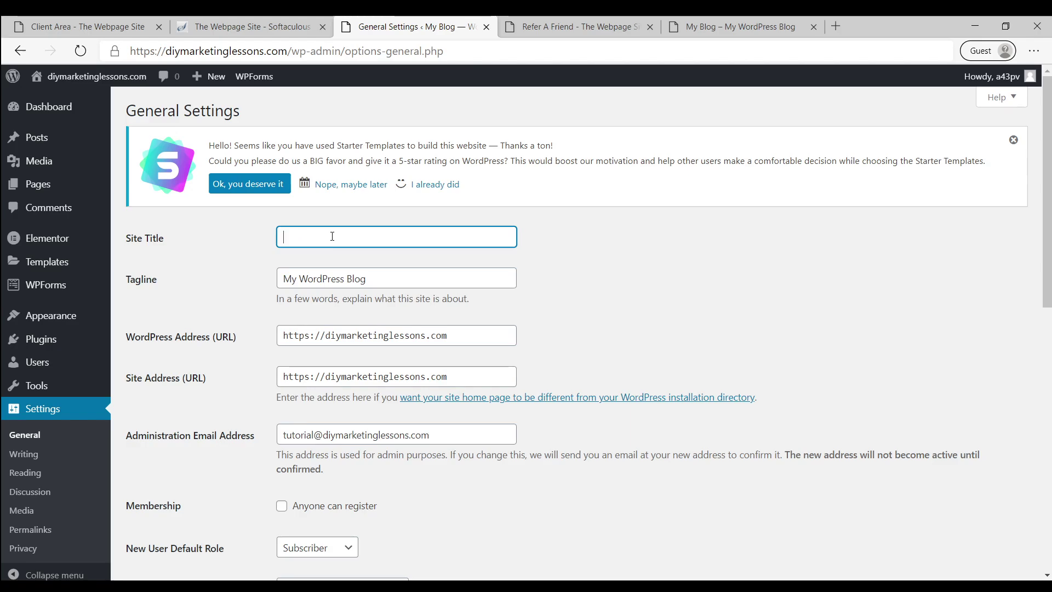
text(B)
key(BackSpace)
text(The)
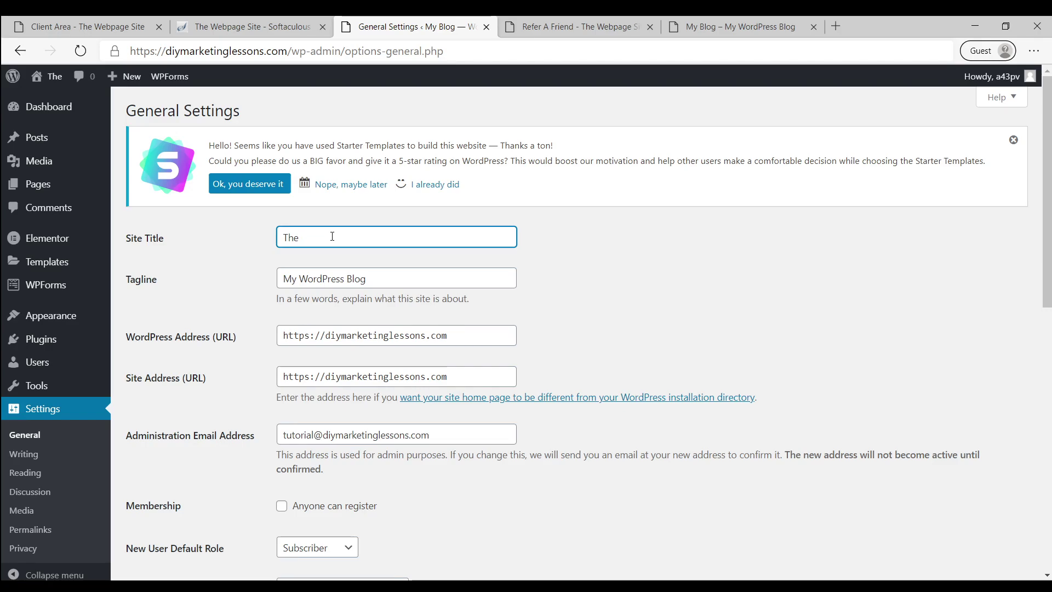
text( Bab)
key(BackSpace)
key(BackSpace)
key(BackSpace)
key(BackSpace)
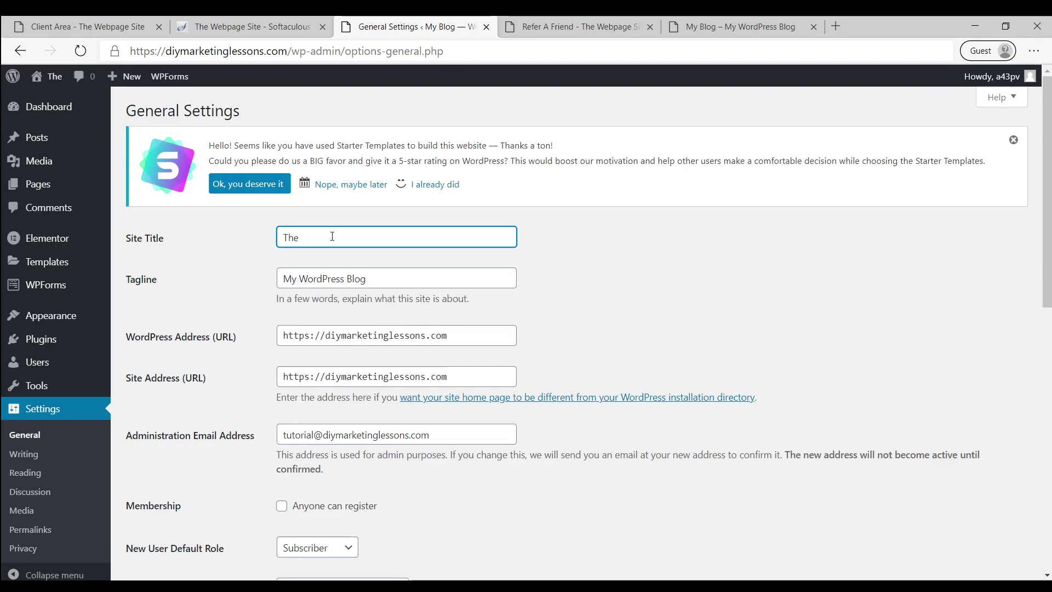
text(Barber s)
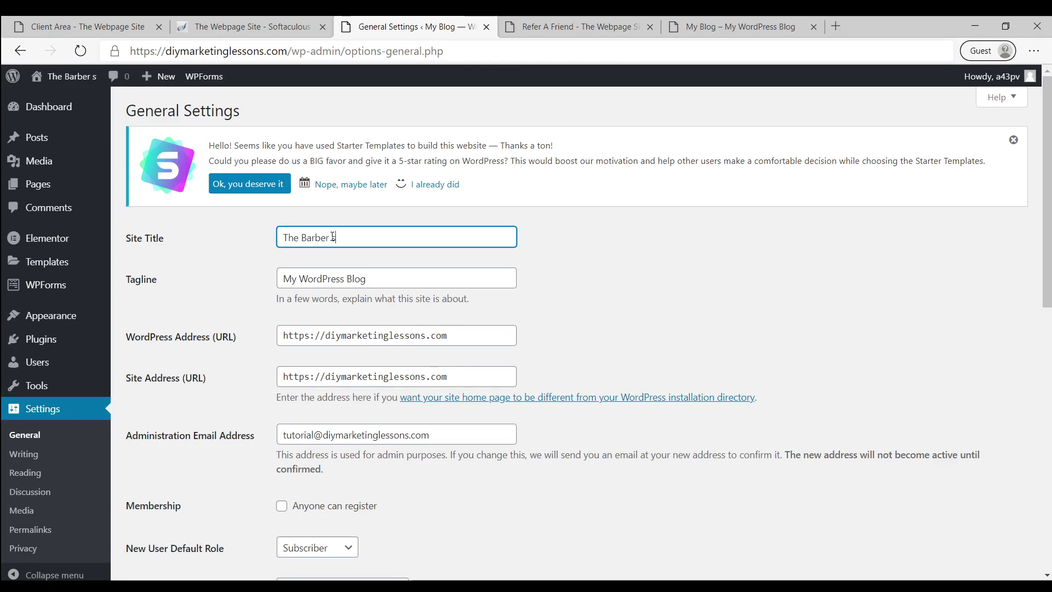
key(BackSpace)
text(Shop)
Replace the tagline 'My WordPress Blog' with 'The Best Barber Shop In New York City'
key(Tab)
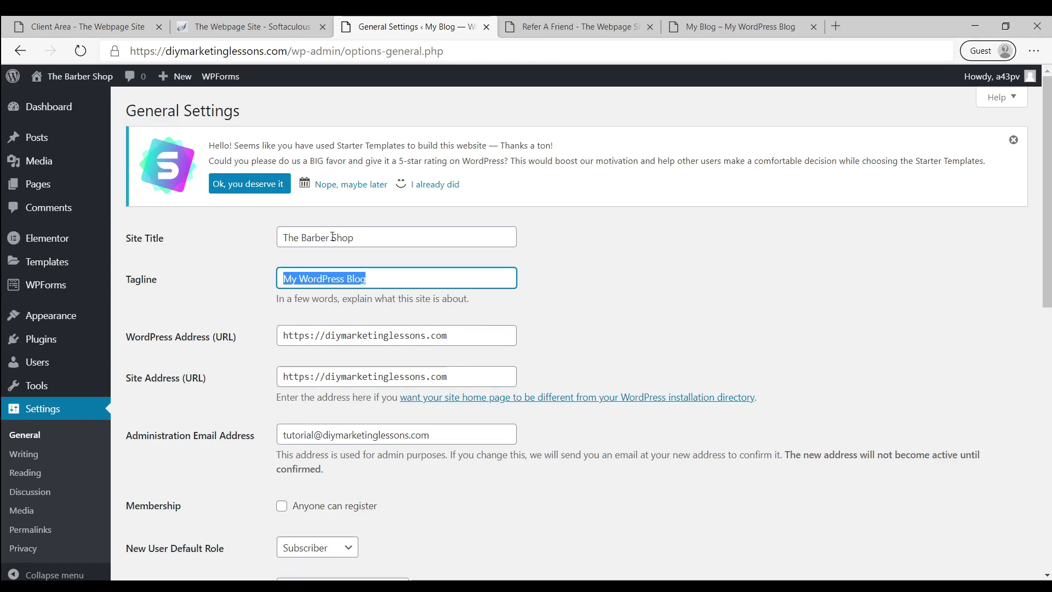
key(BackSpace)
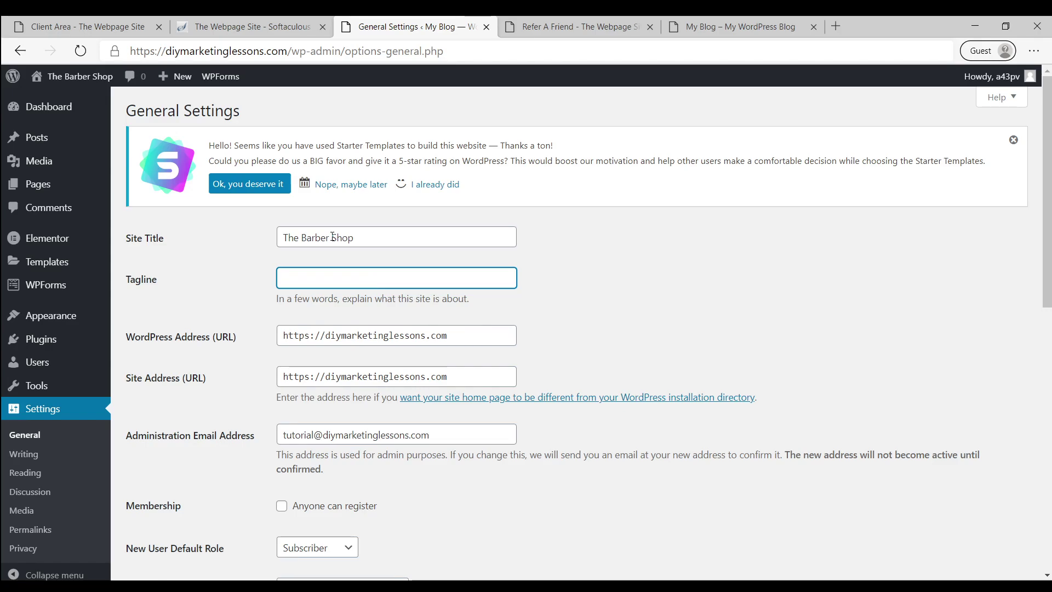
text(Thebe)
key(BackSpace)
key(BackSpace)
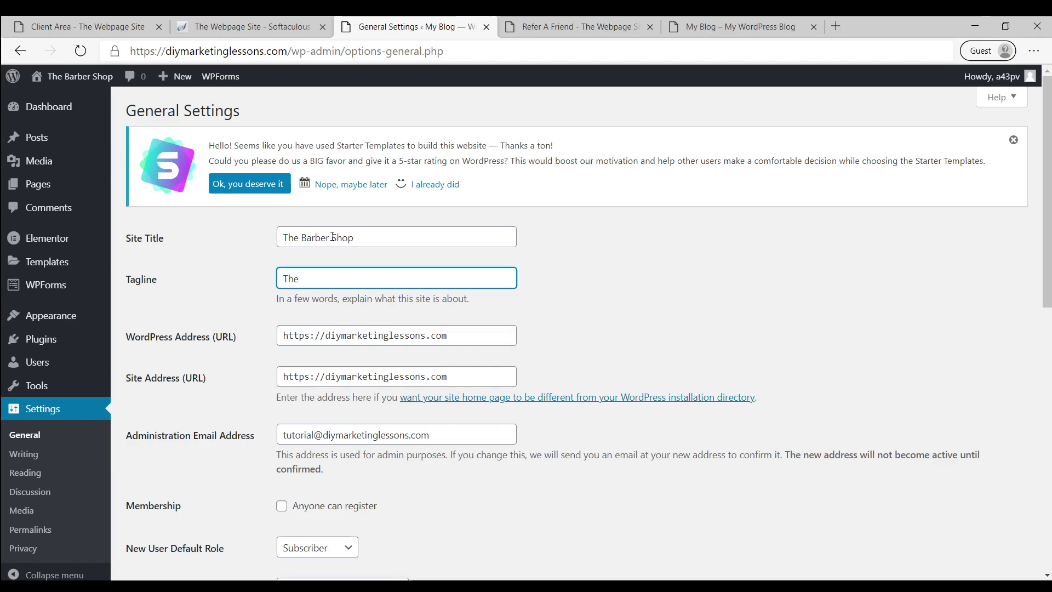
text(Best Ba)
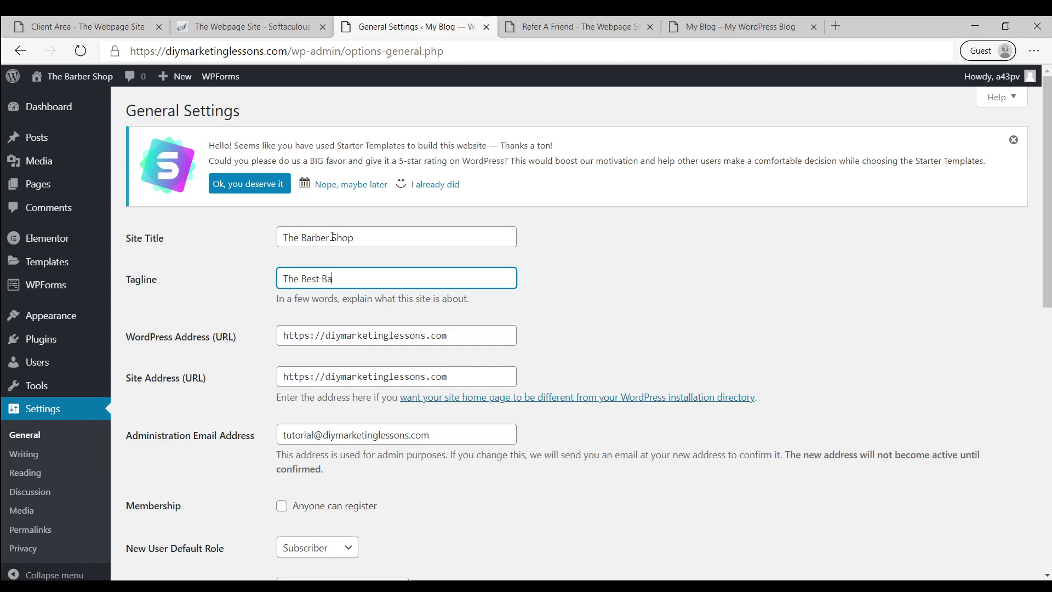
text(rber Shop In New Yo)
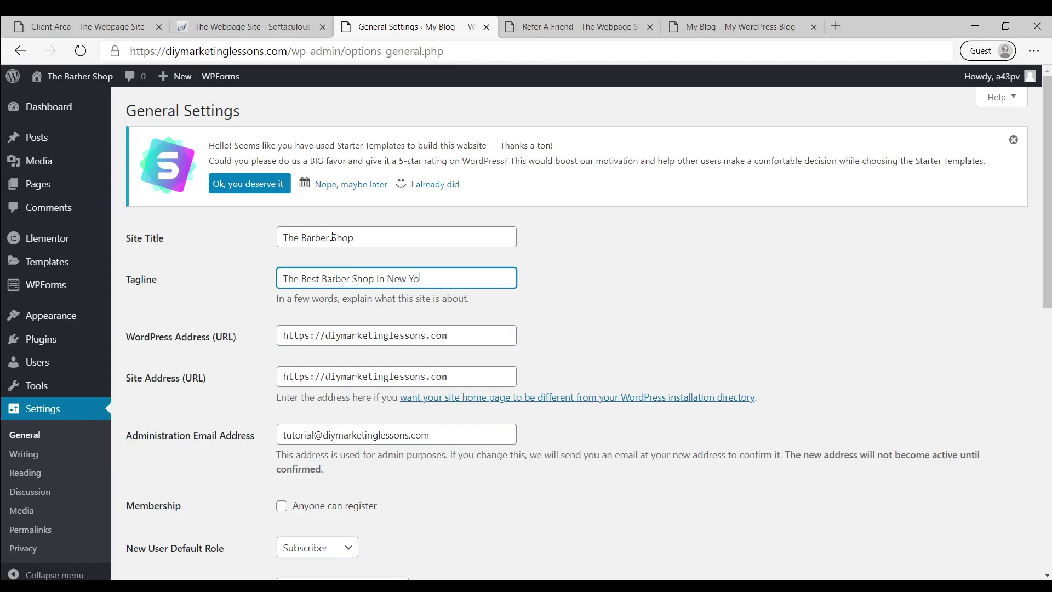
text(rk City)
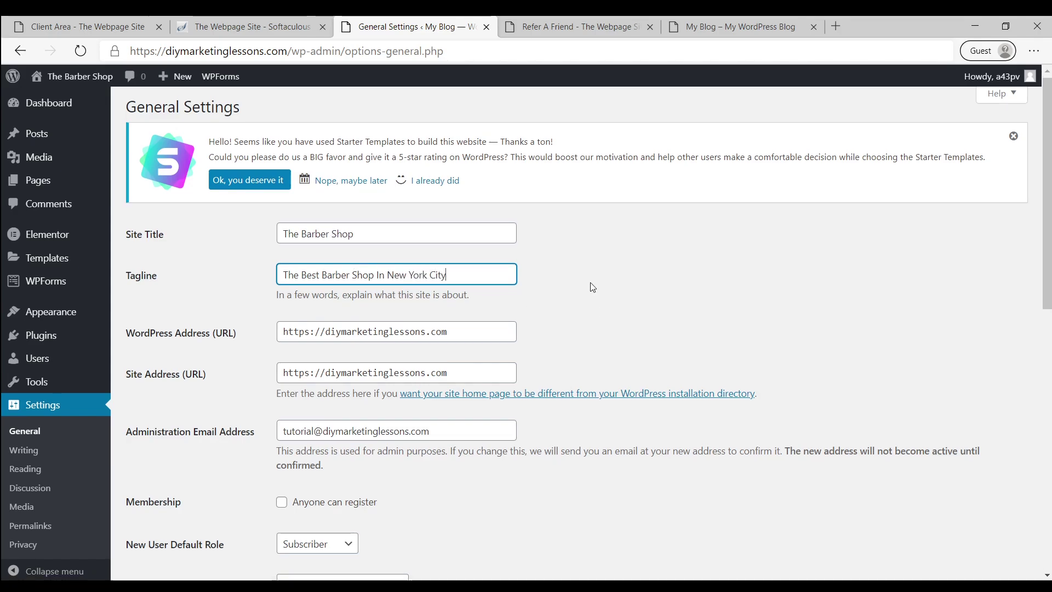
scroll(590, 282, down, 1)
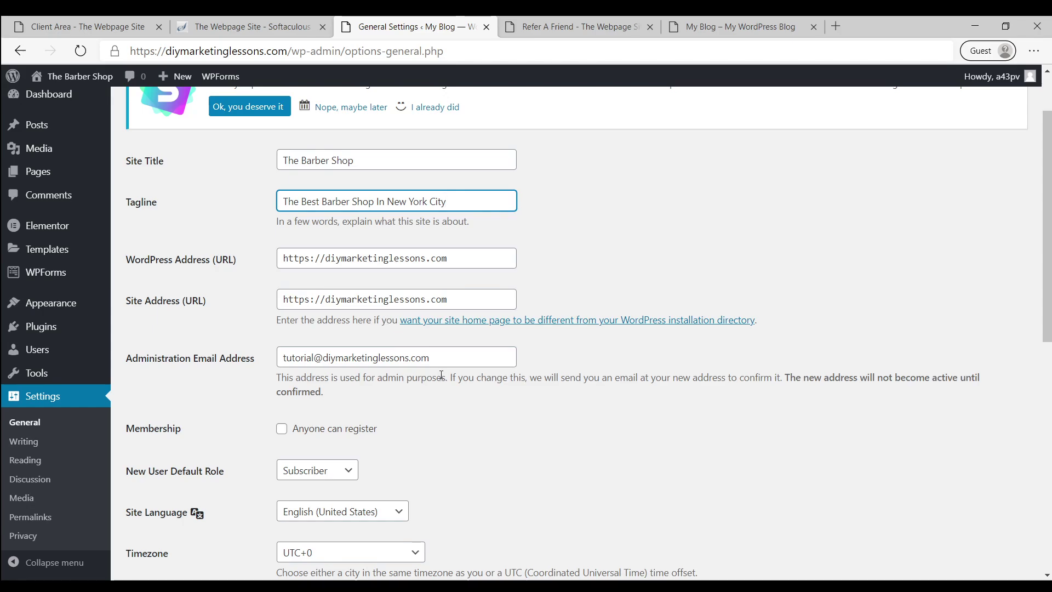
Choose New York in the Timezone dropdown and save the General Settings
click(459, 358)
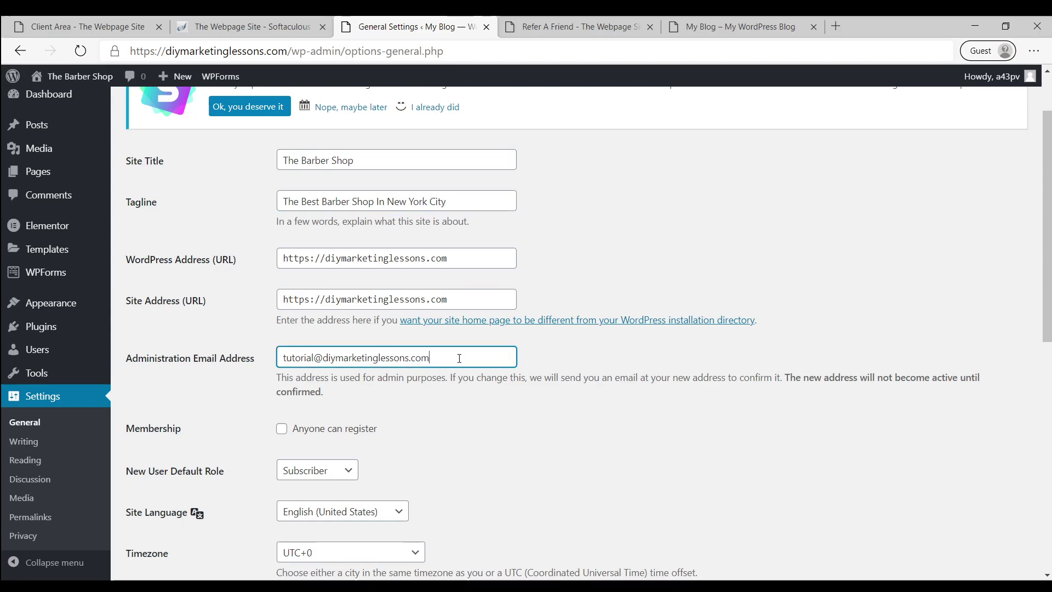
click(600, 439)
scroll(599, 440, down, 6)
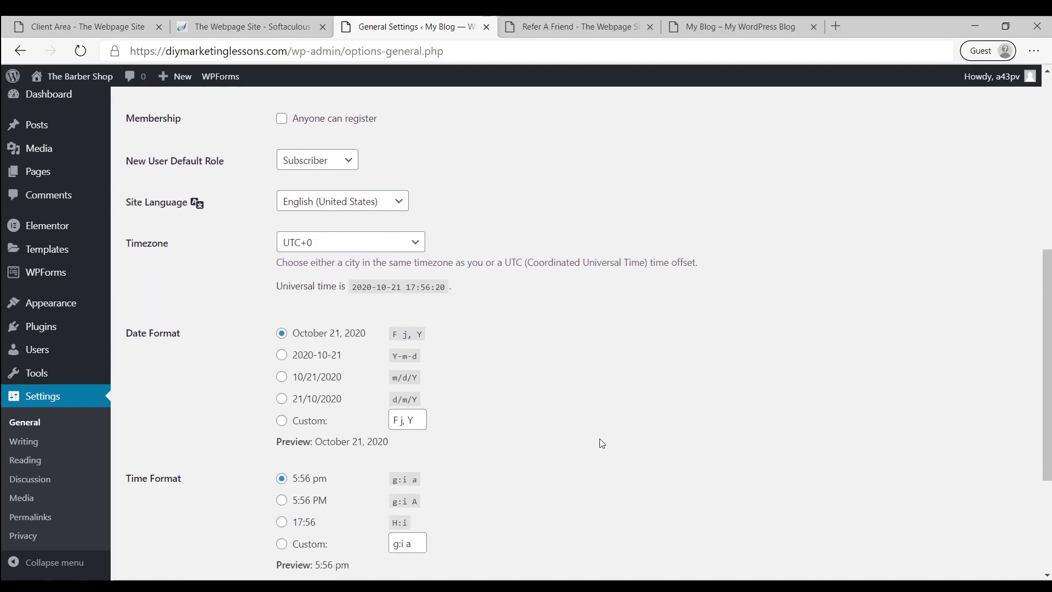
scroll(536, 341, down, 2)
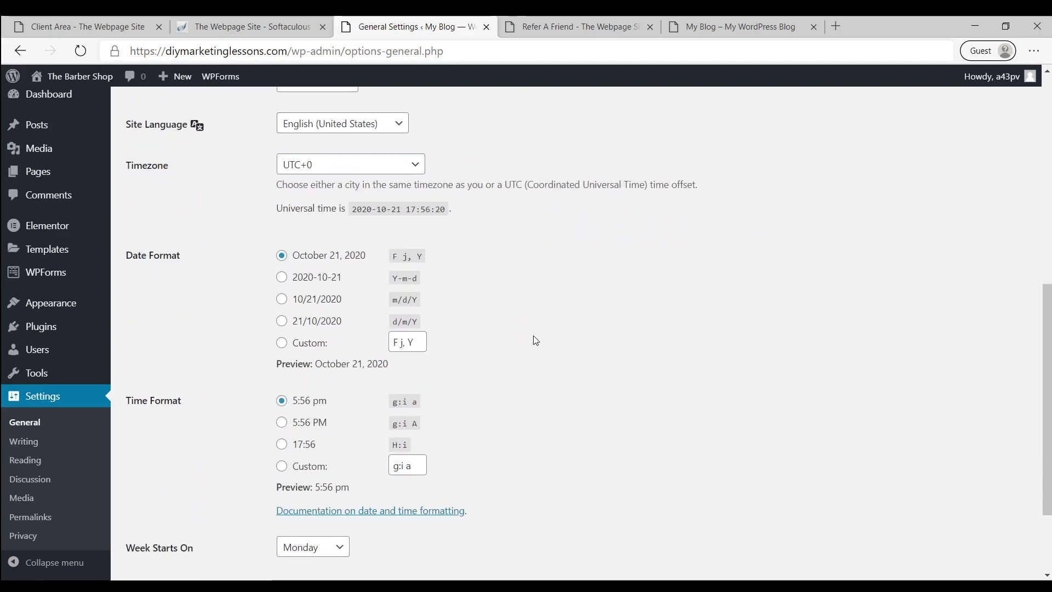
click(351, 166)
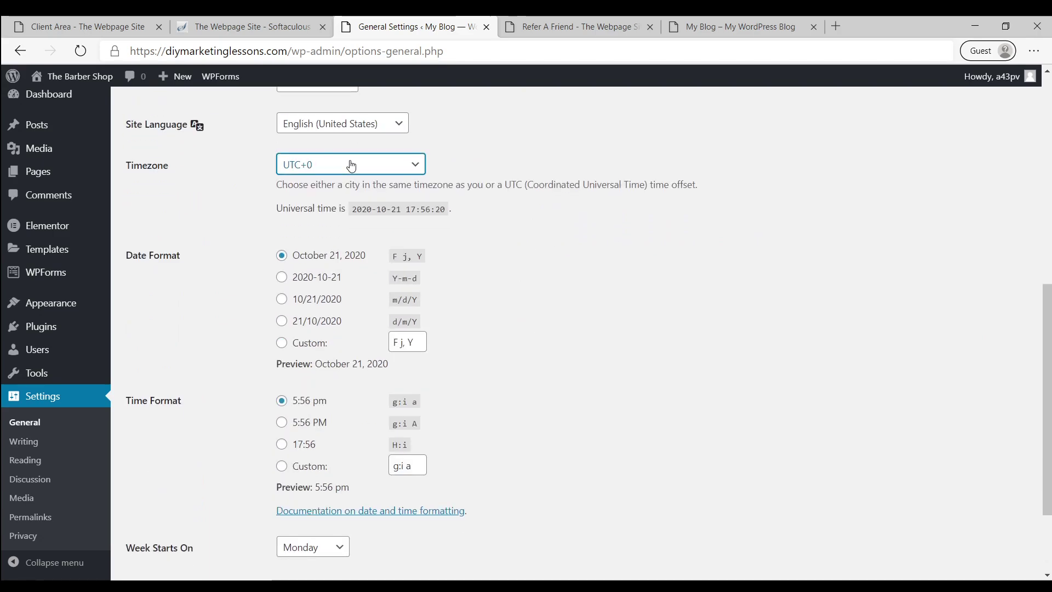
text(ea)
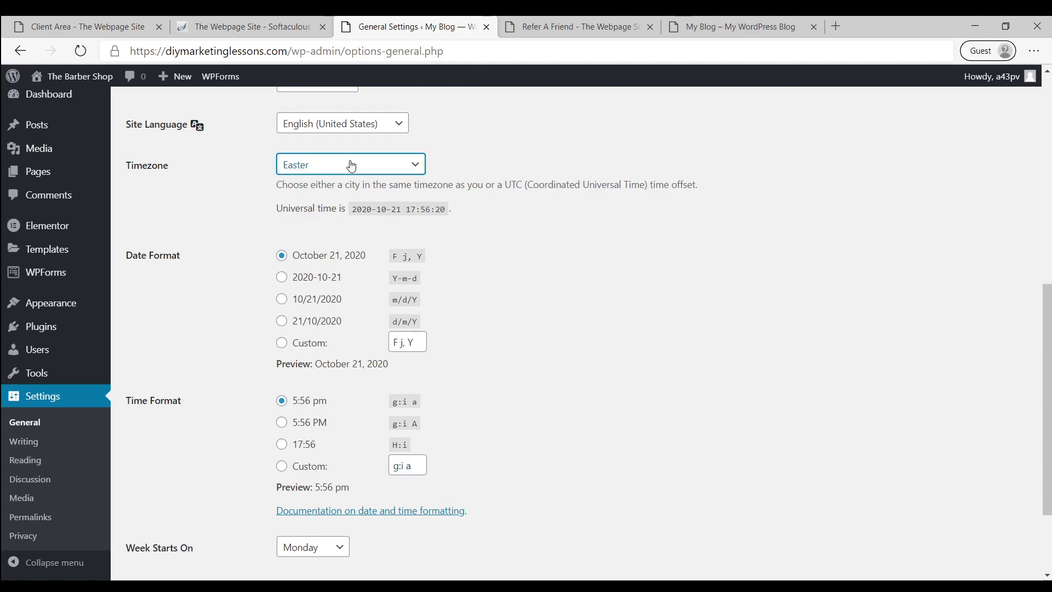
text(new)
click(574, 235)
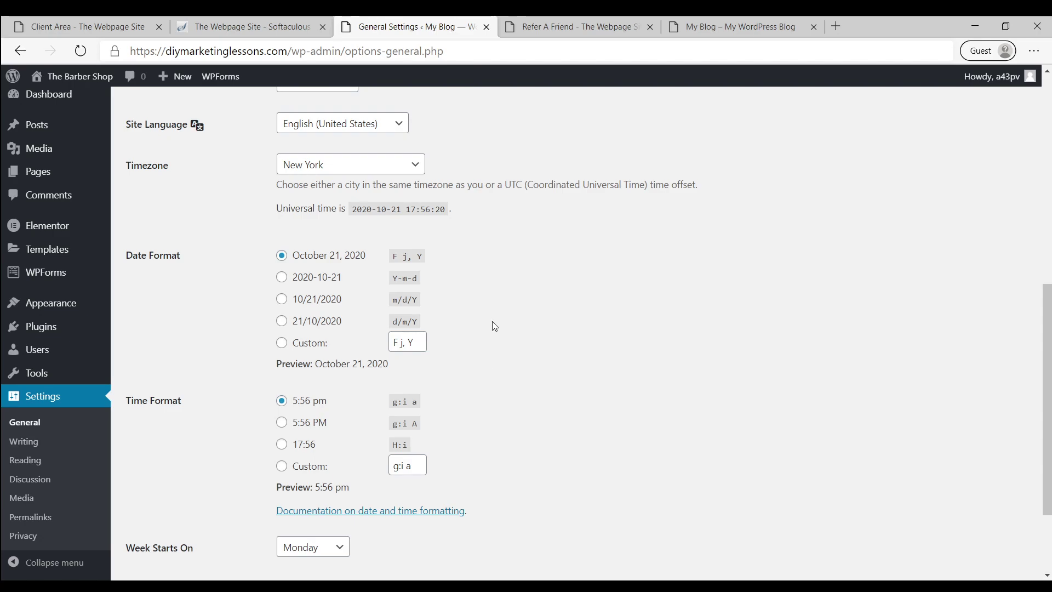
scroll(492, 321, down, 2)
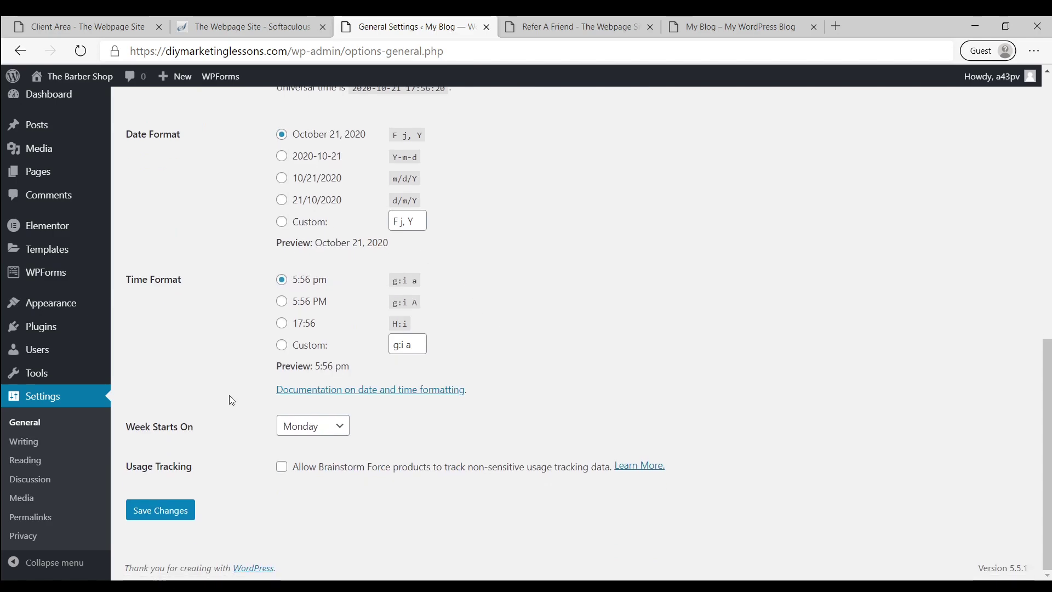
click(164, 514)
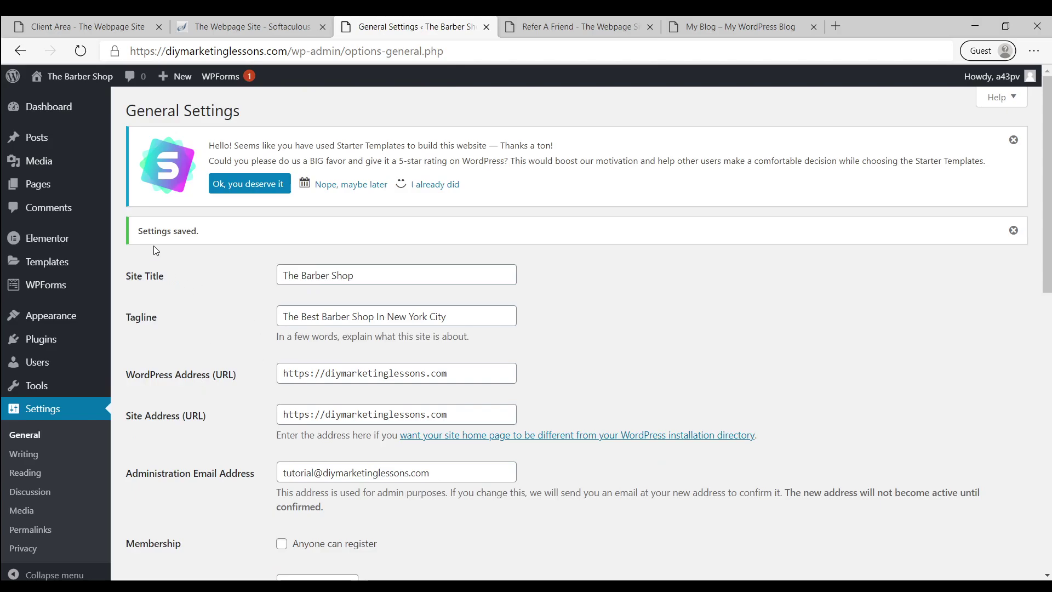
In Media Settings, uncheck 'Organize my uploads into month- and year-based folders' and save
scroll(80, 491, down, 1)
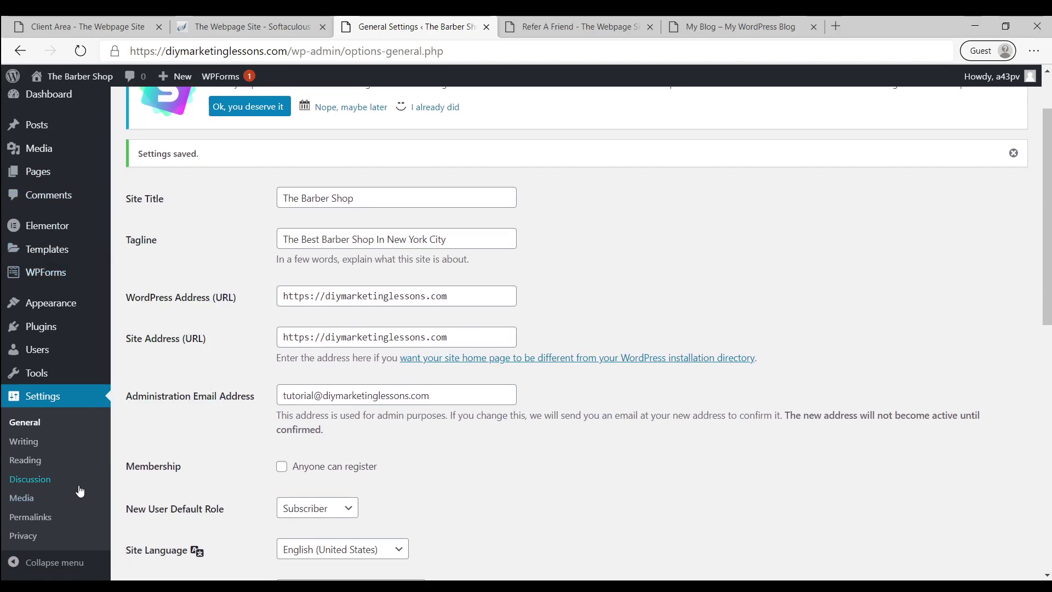
click(22, 498)
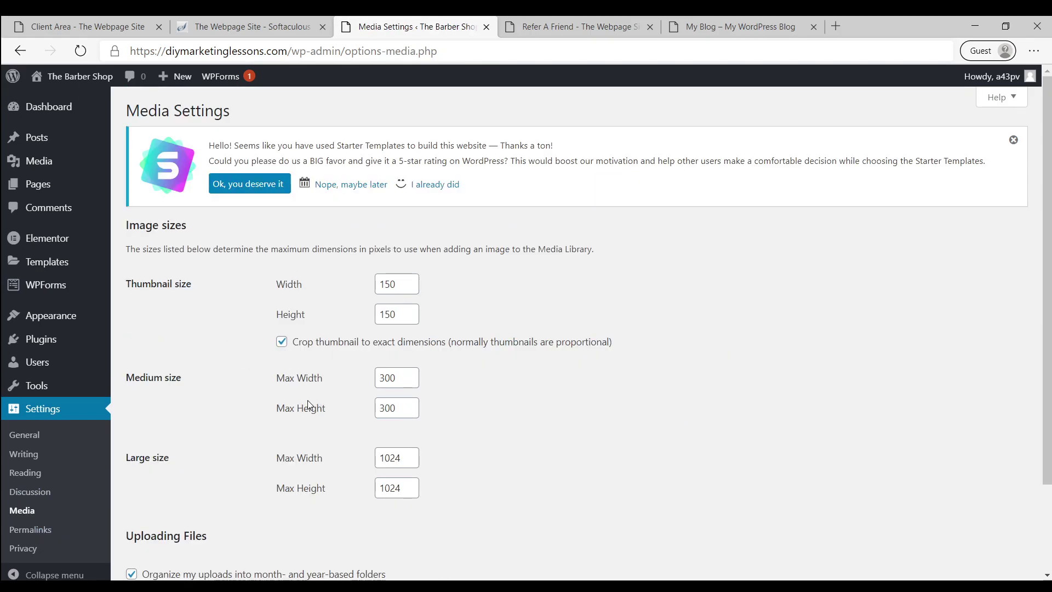
scroll(308, 406, down, 2)
click(132, 497)
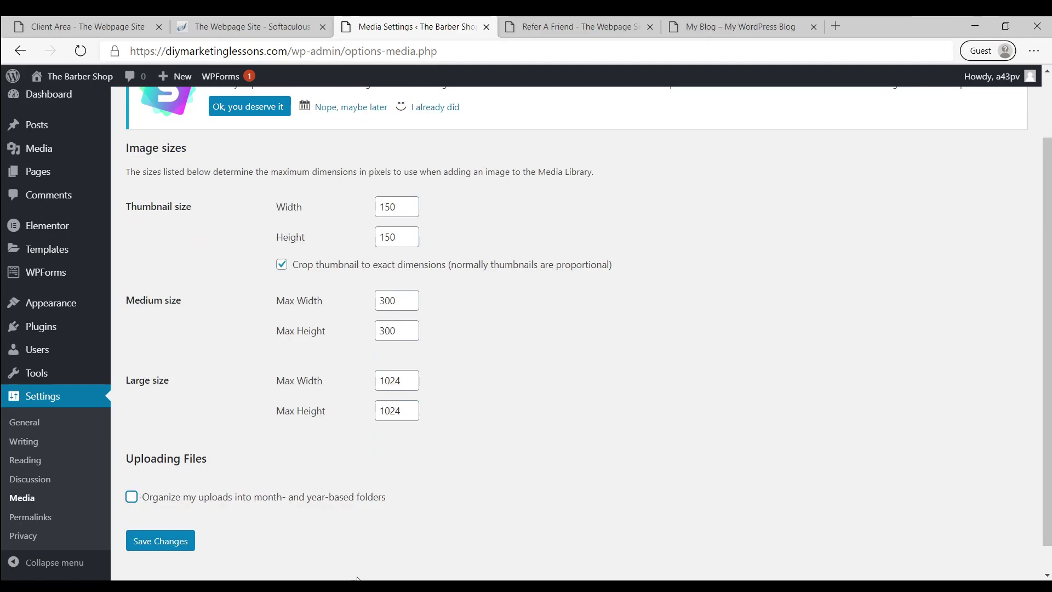
click(155, 543)
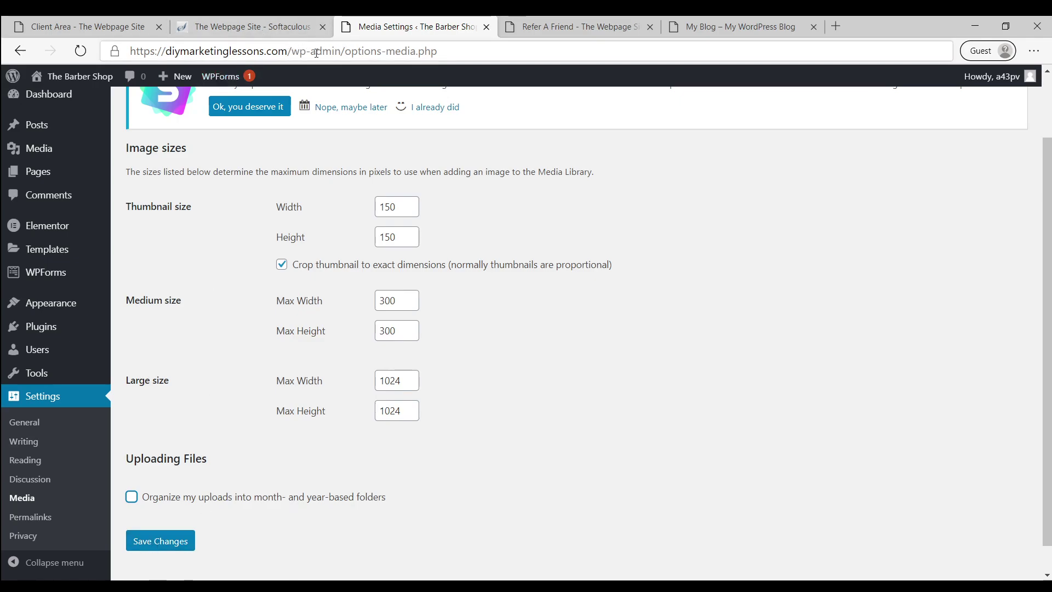
click(156, 541)
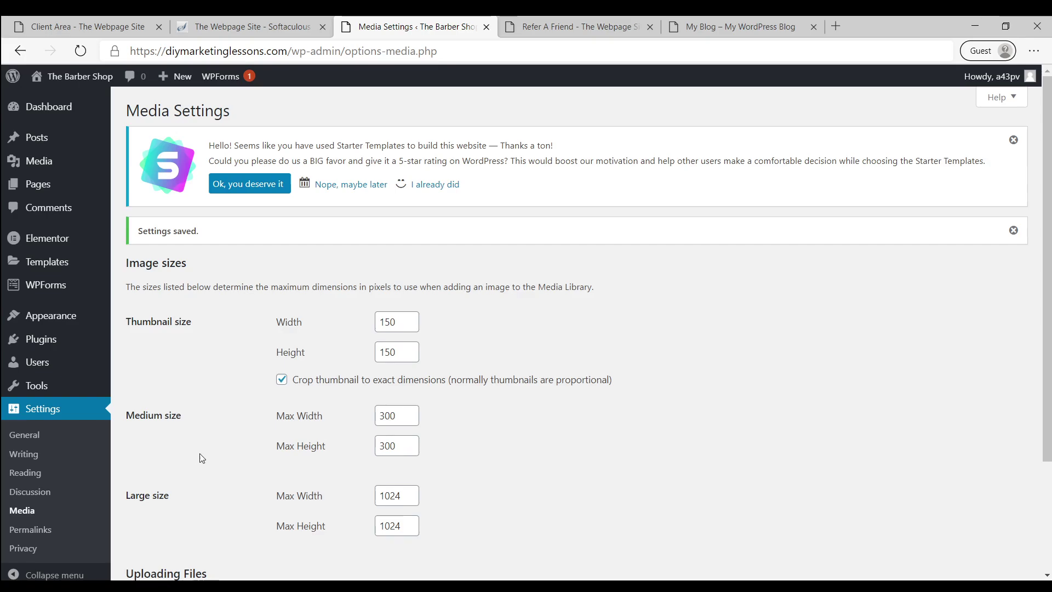
scroll(192, 450, down, 3)
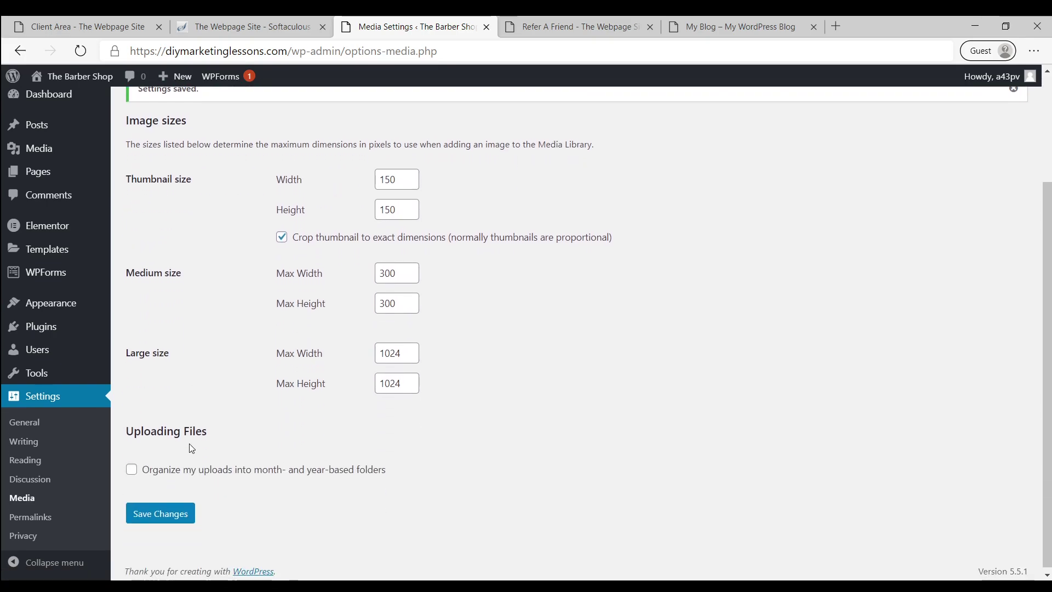
Switch permalinks to the Post name structure (/%postname%/) and save
click(34, 518)
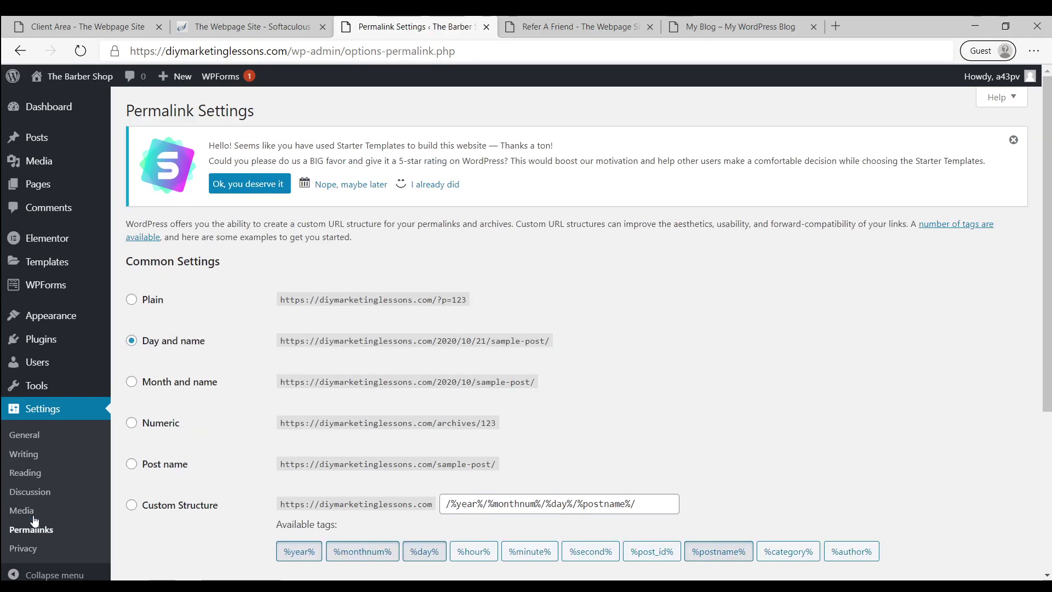
scroll(206, 393, down, 1)
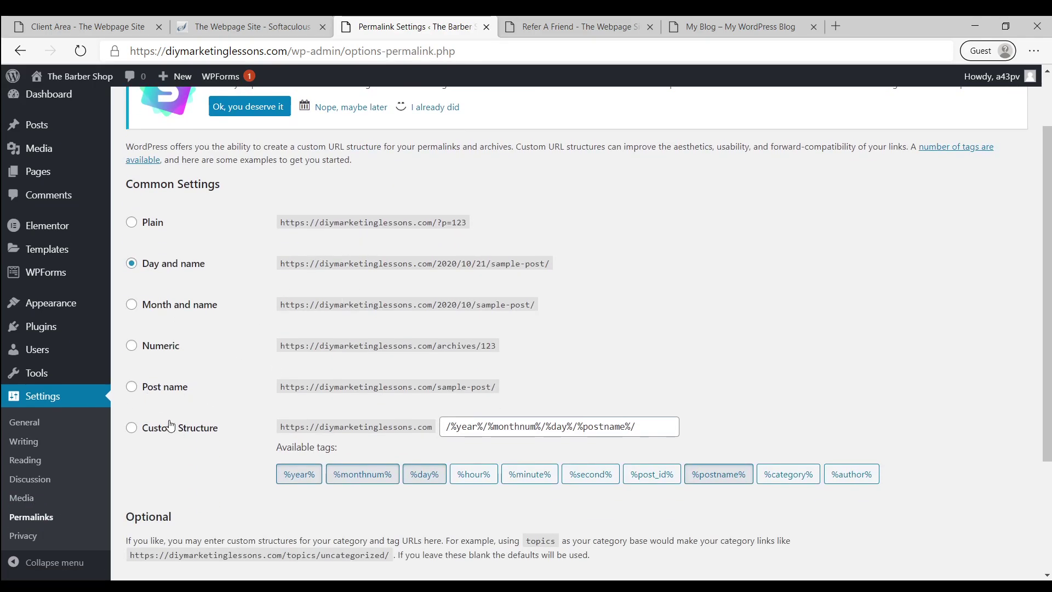
click(152, 386)
scroll(212, 391, down, 3)
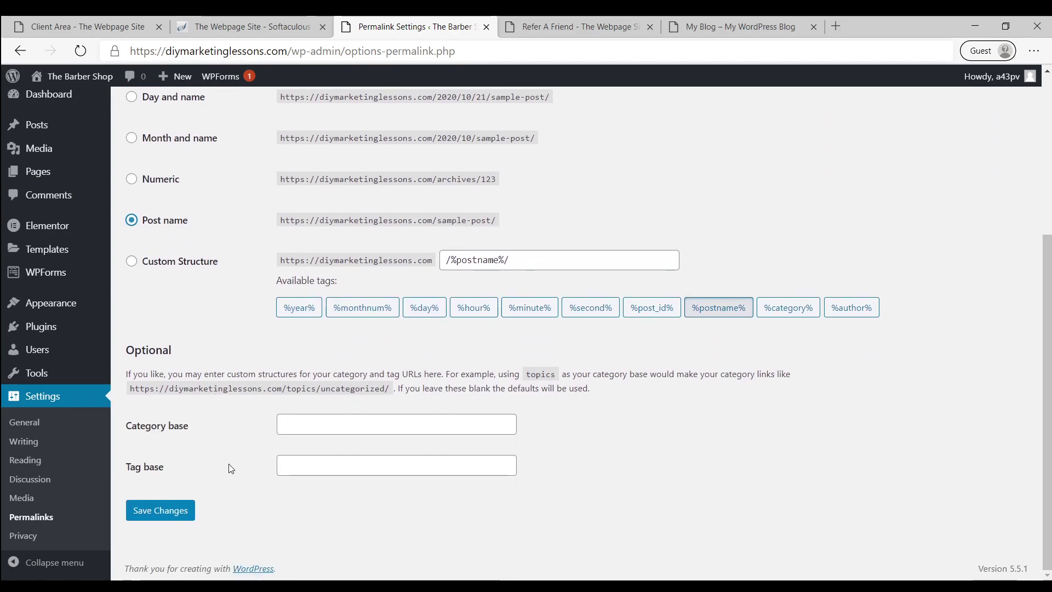
click(158, 508)
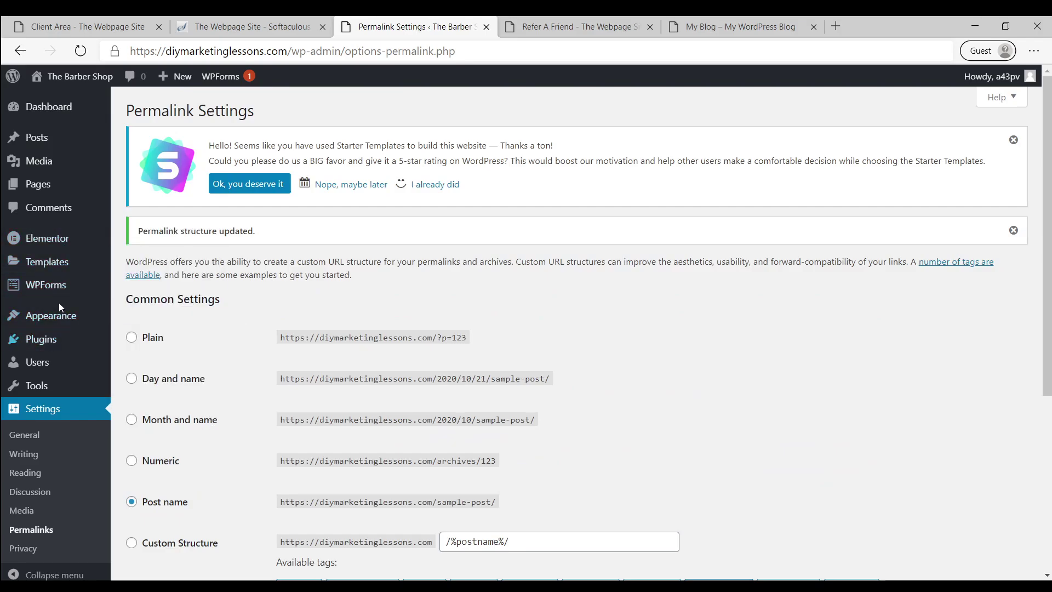
mouse_move(39, 188)
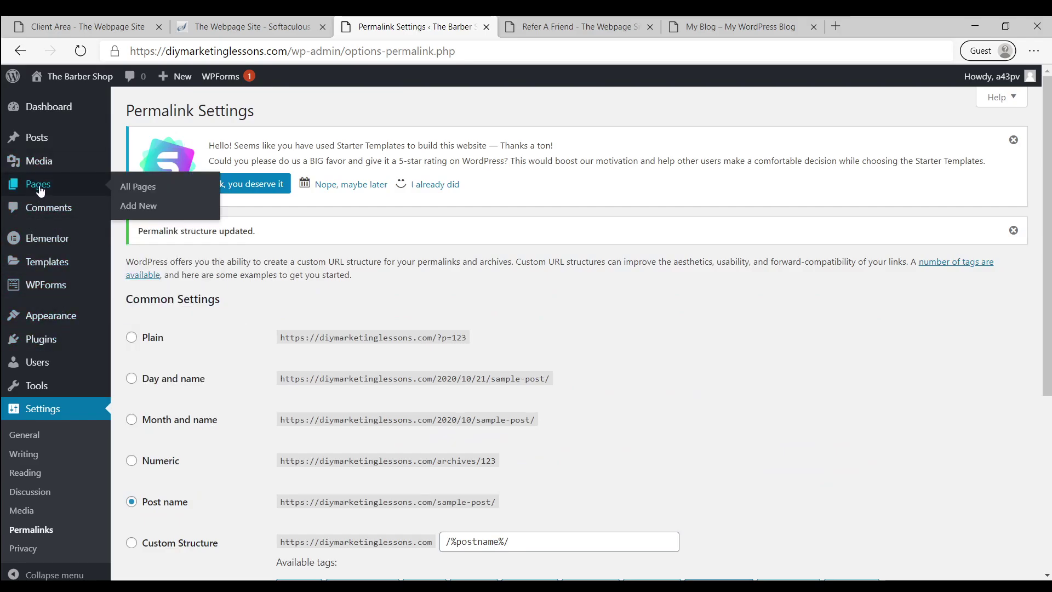
Move the Sample Page to the trash from the All Pages list
click(133, 188)
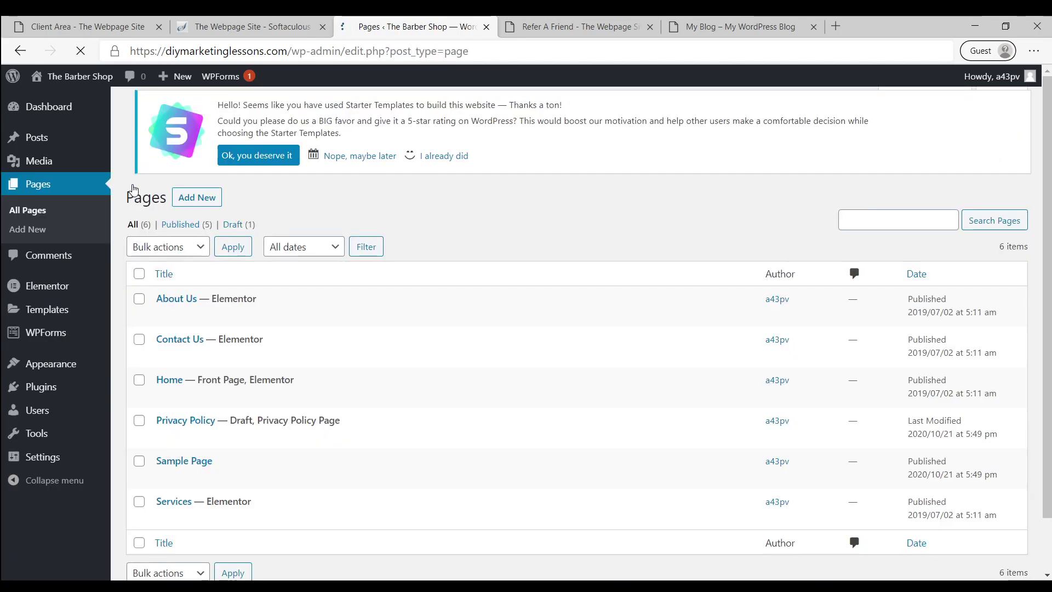
scroll(334, 357, down, 2)
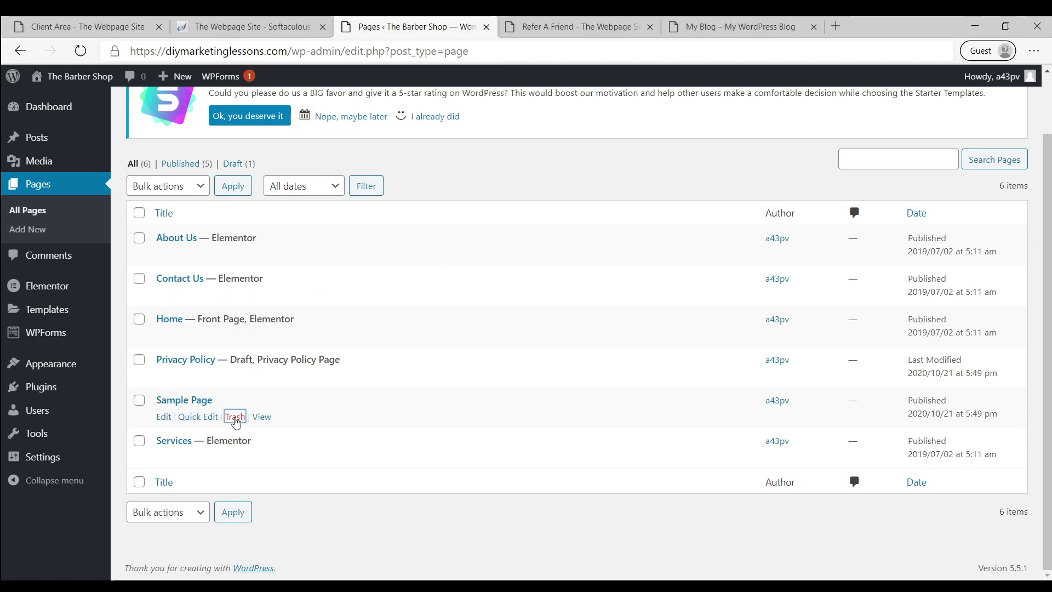
click(235, 417)
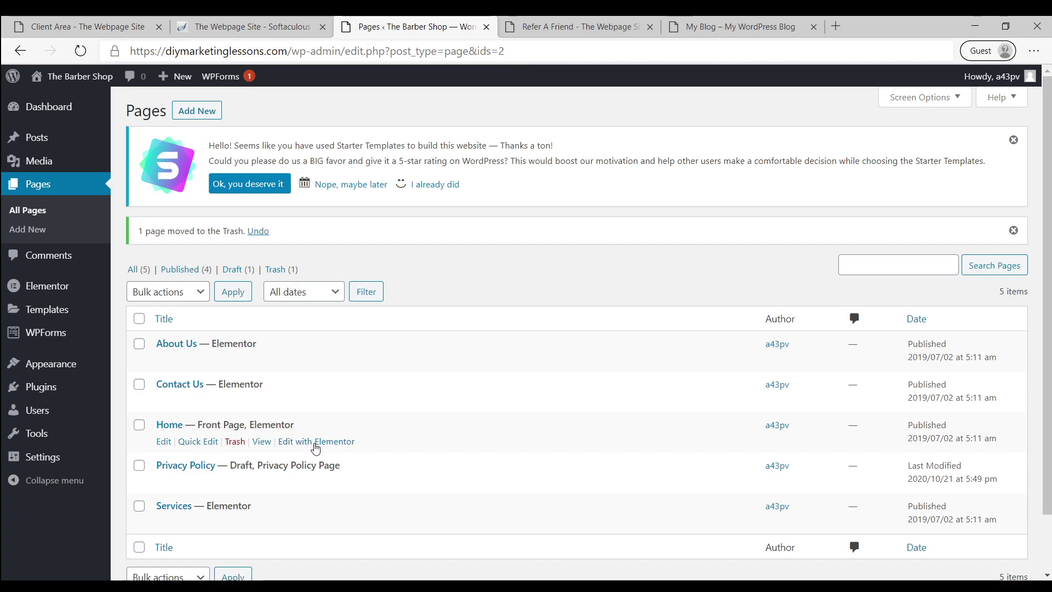
Look over the Home page in Elementor, then return to the pages list
click(312, 445)
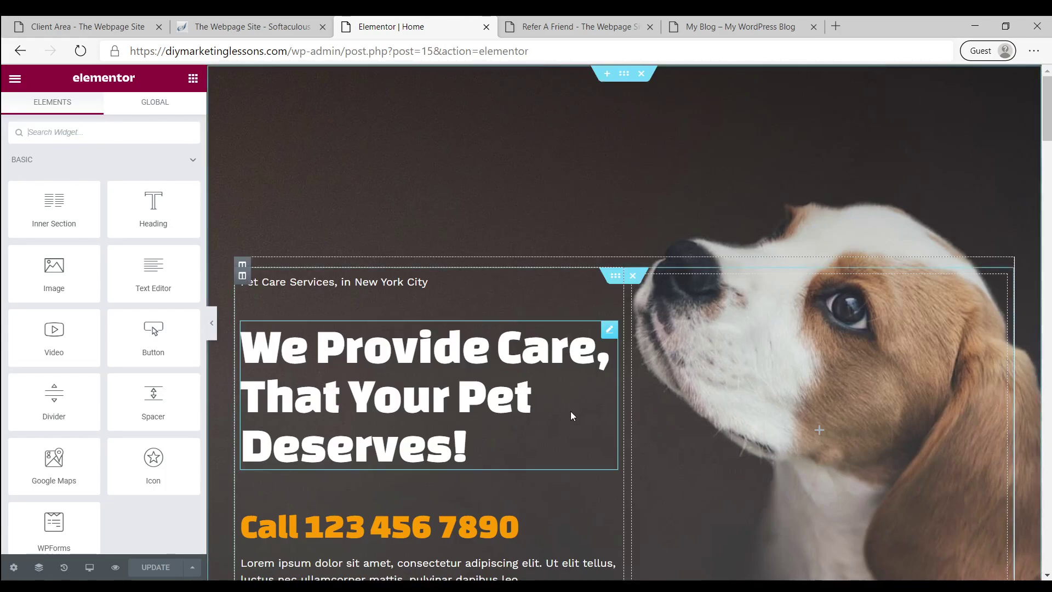
scroll(521, 275, down, 3)
scroll(520, 274, up, 2)
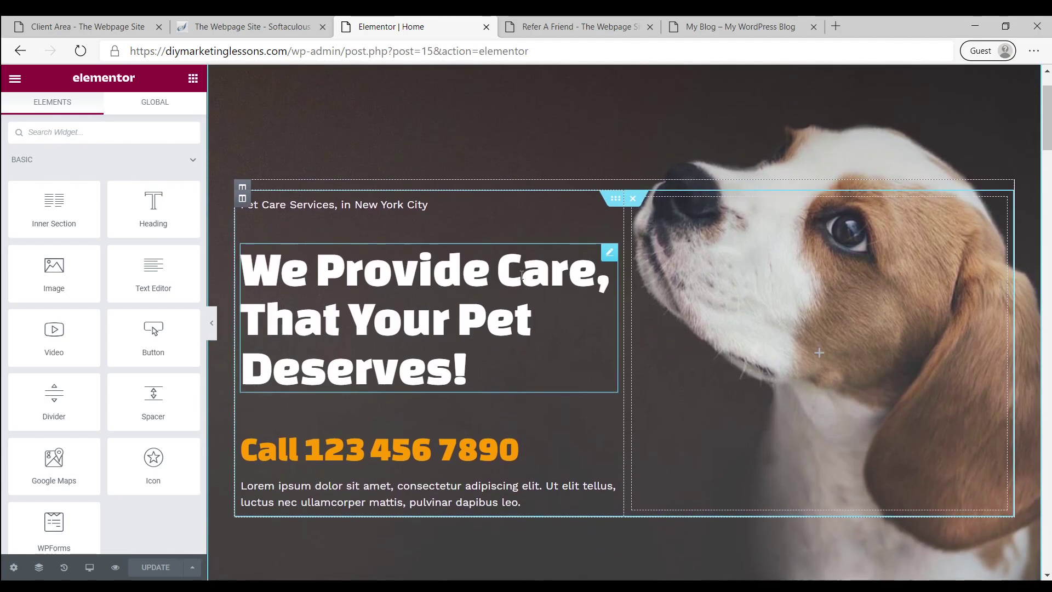
scroll(503, 289, up, 2)
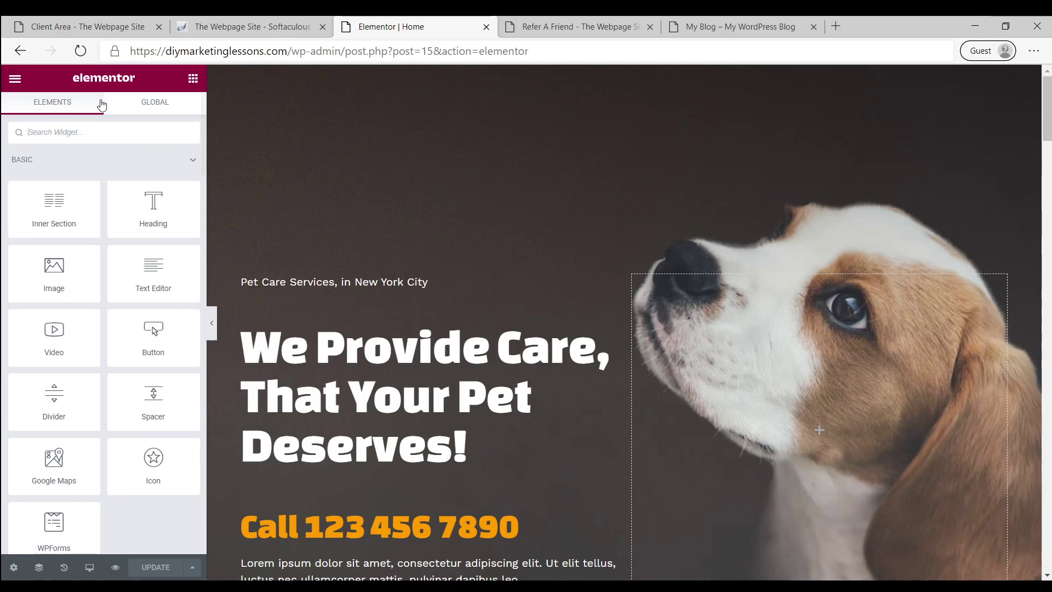
click(18, 55)
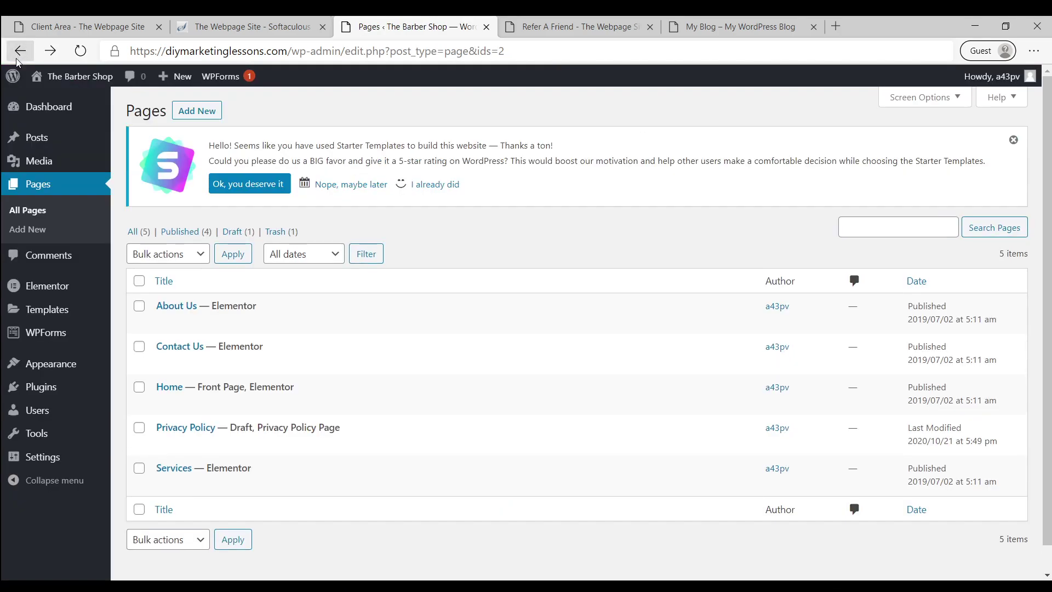
Search plugins for 'pexels', then install and activate Pexels: Free Stock Photos
mouse_move(44, 391)
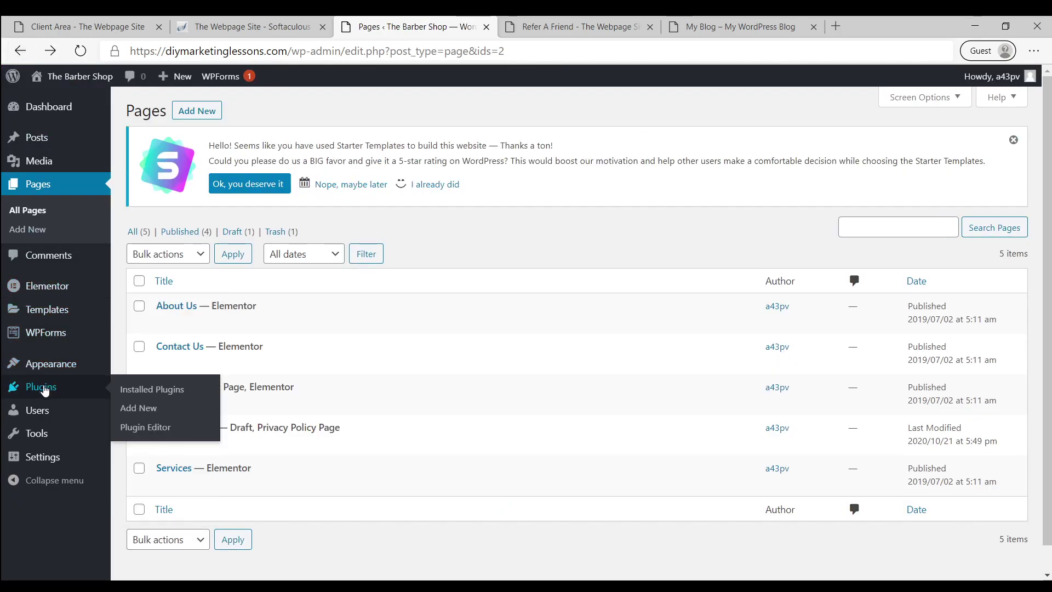
click(143, 405)
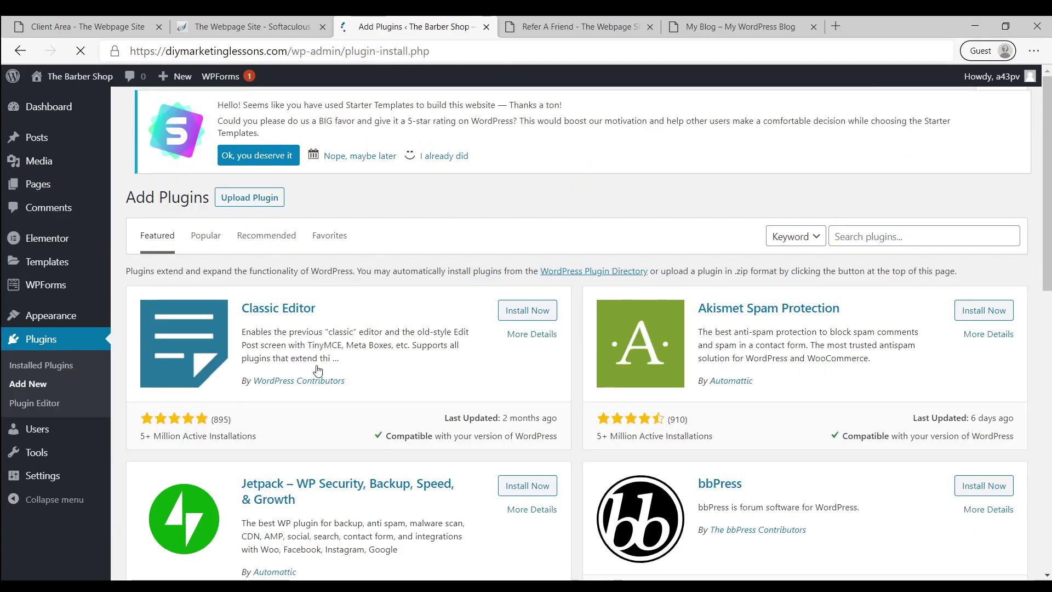
click(857, 241)
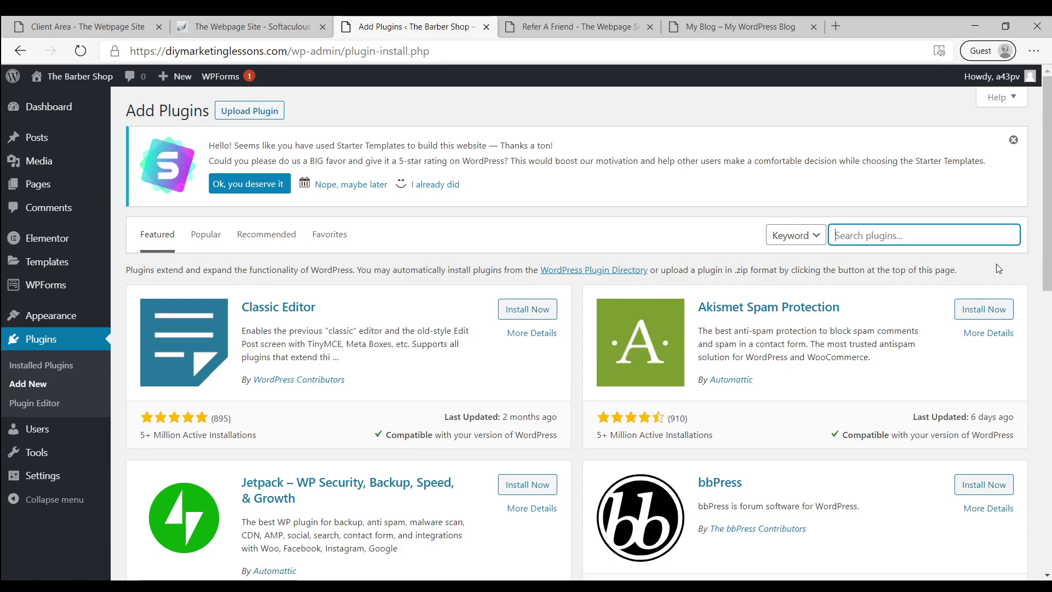
text(pexe)
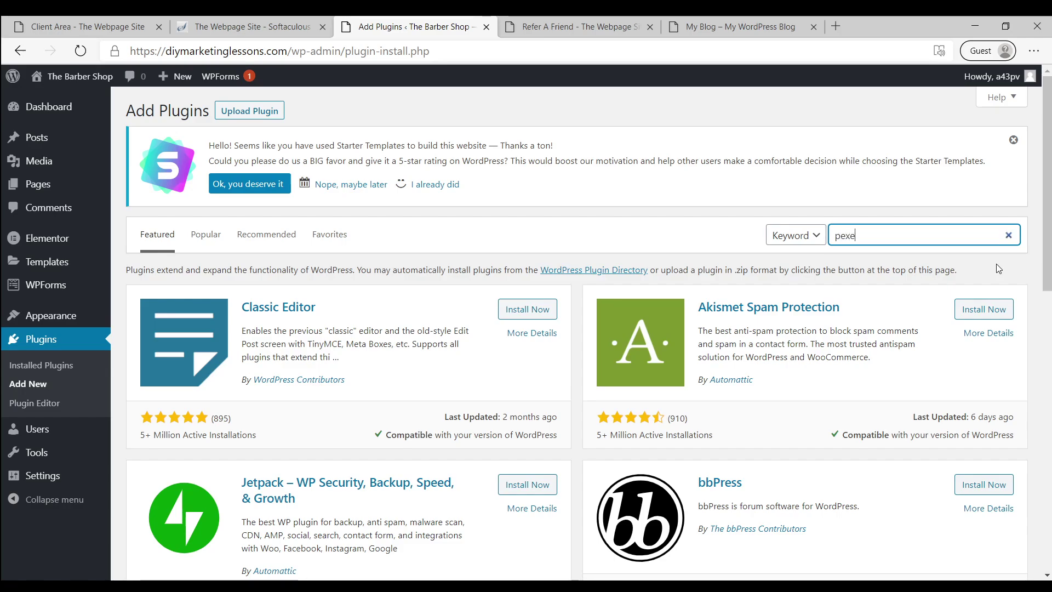
text(ls)
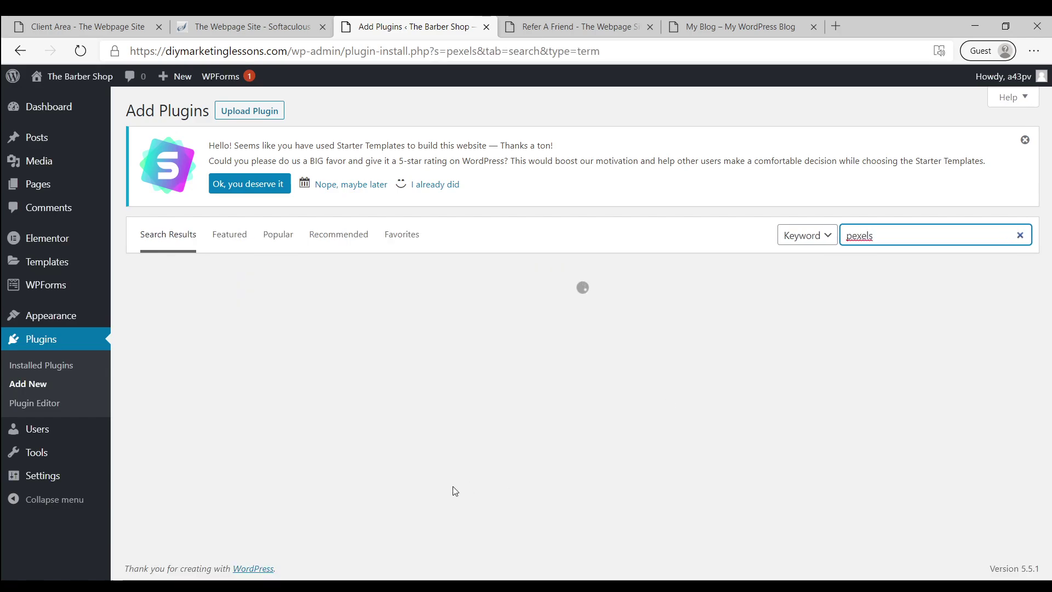
click(513, 311)
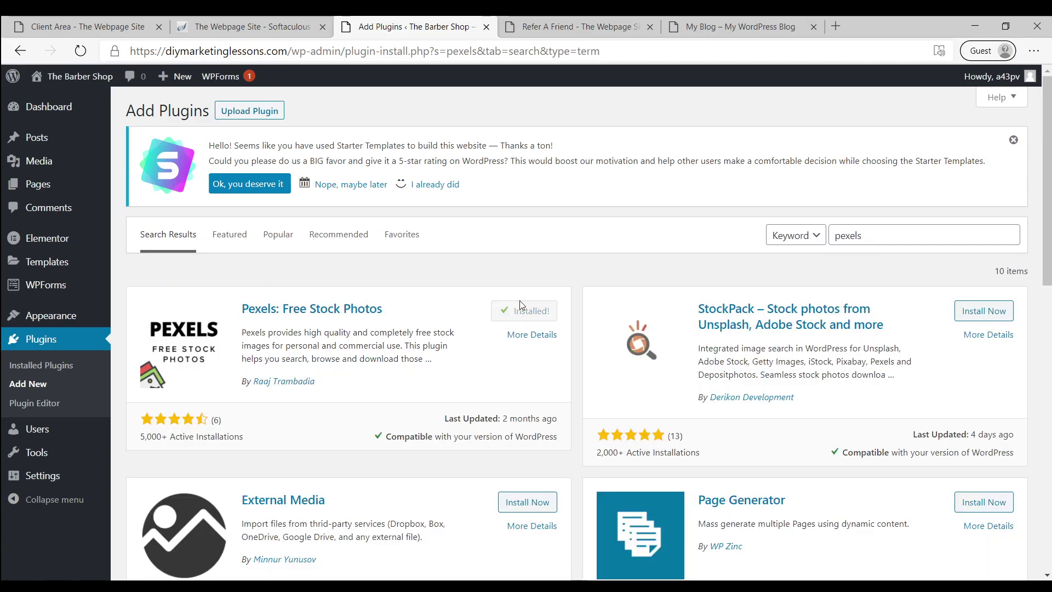
click(523, 311)
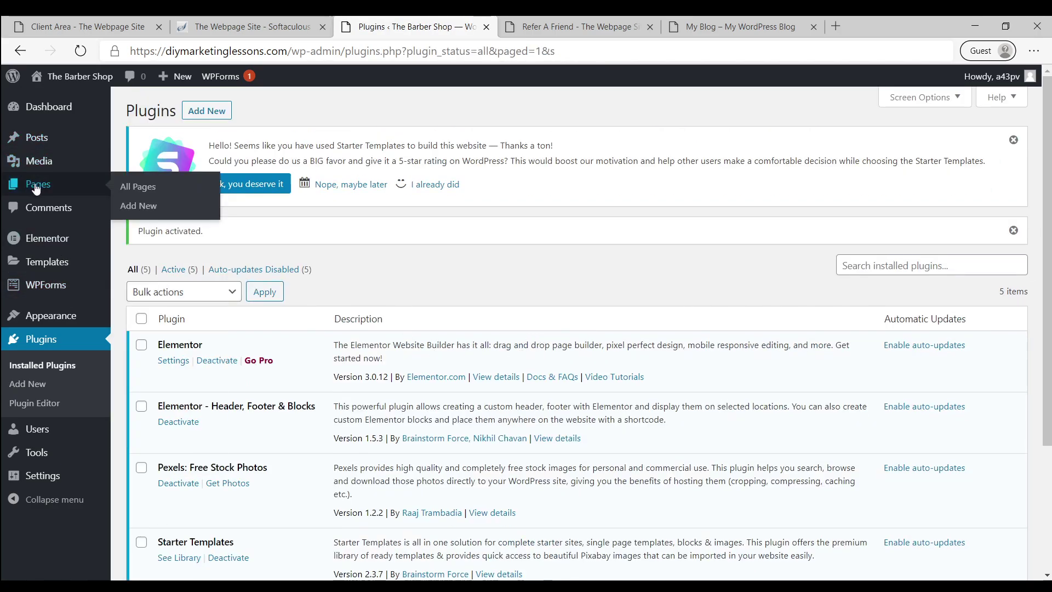
Open the Home page from the Pages list in the block editor
mouse_move(13, 134)
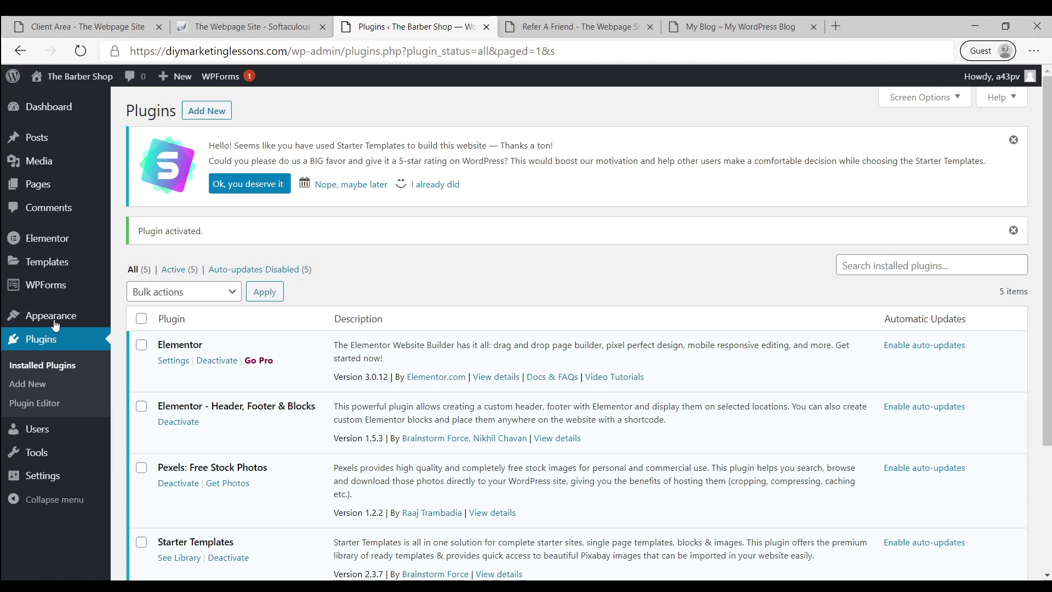
click(48, 187)
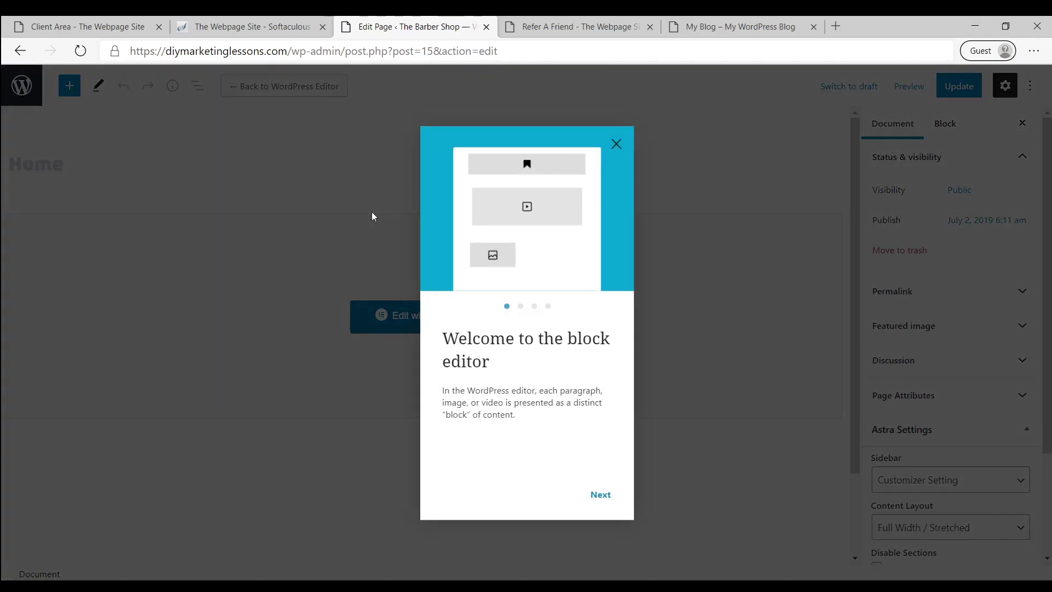
Close the block editor welcome guide and go back to the Pages list
click(617, 144)
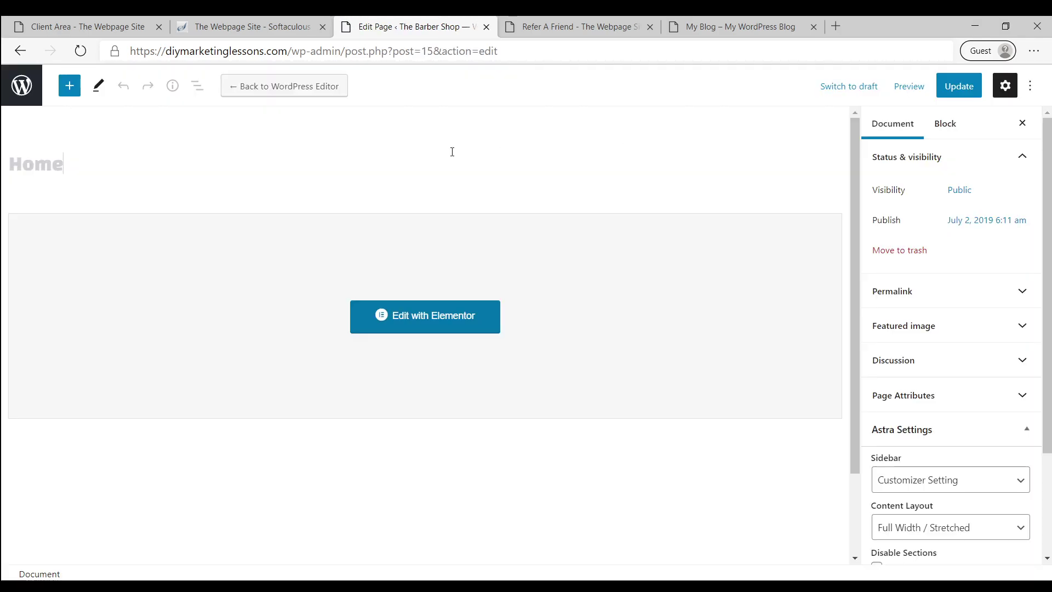
key(alt+Left)
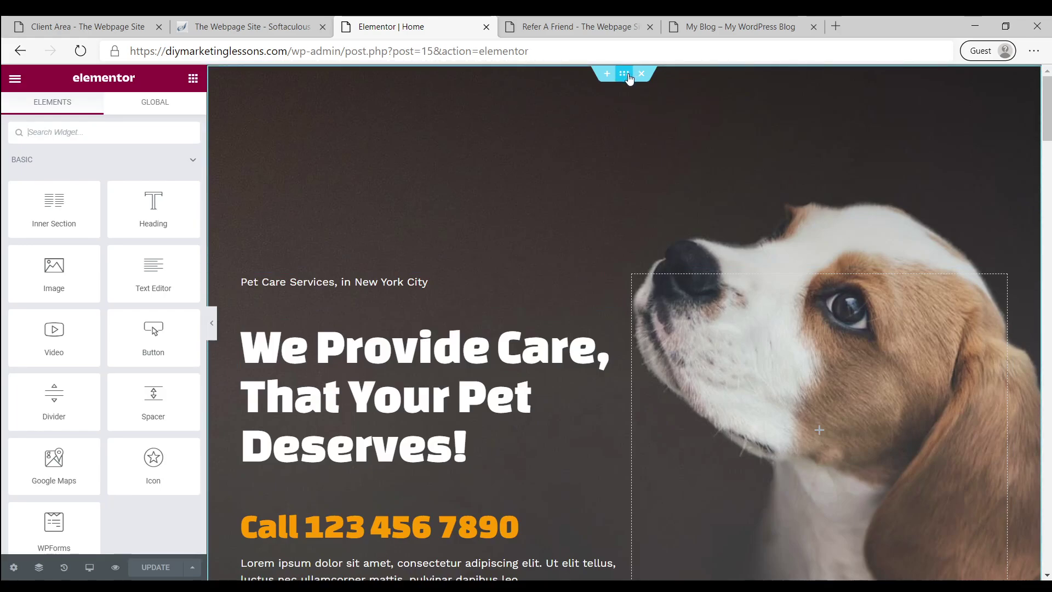
Select the pet care hero section and open its Style background Image picker
click(630, 76)
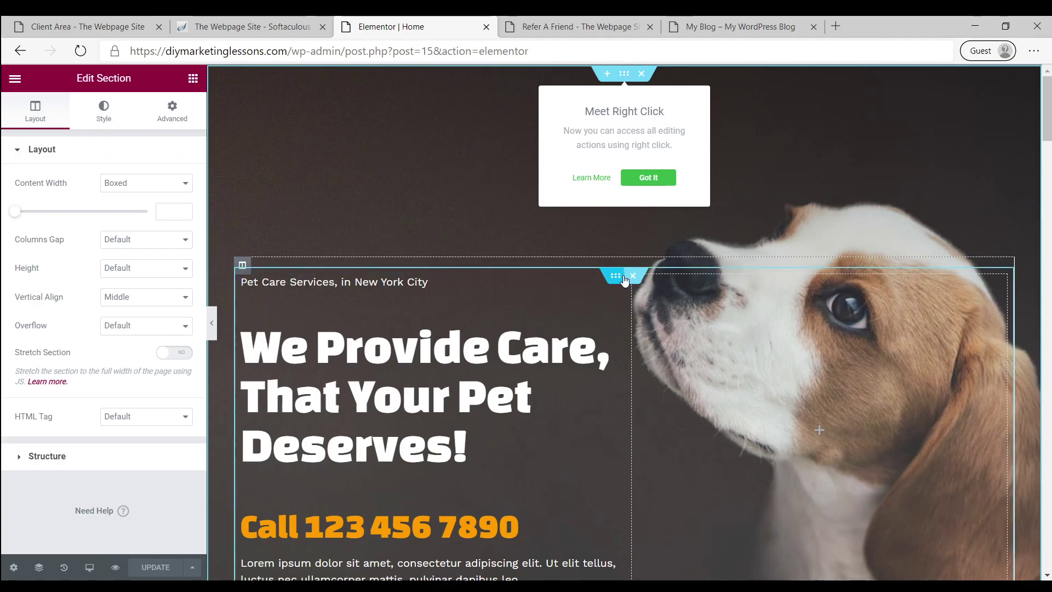
click(641, 177)
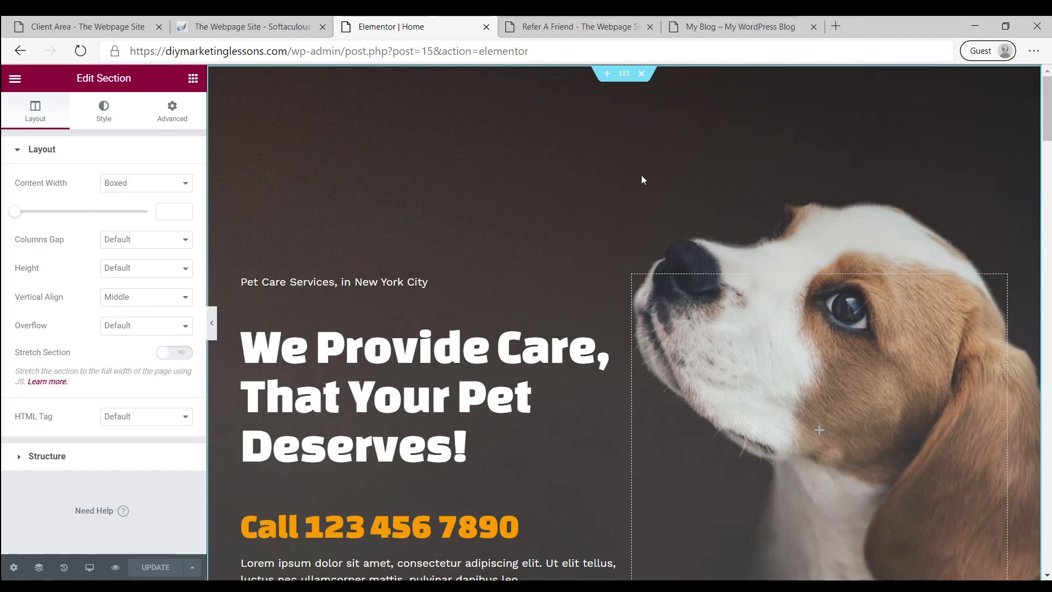
click(105, 110)
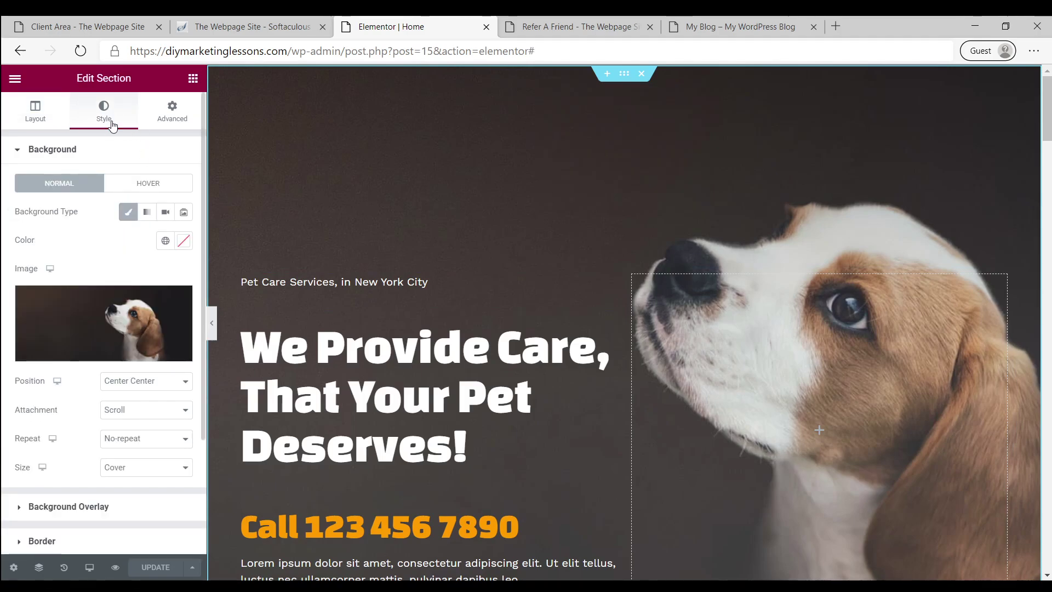
click(122, 306)
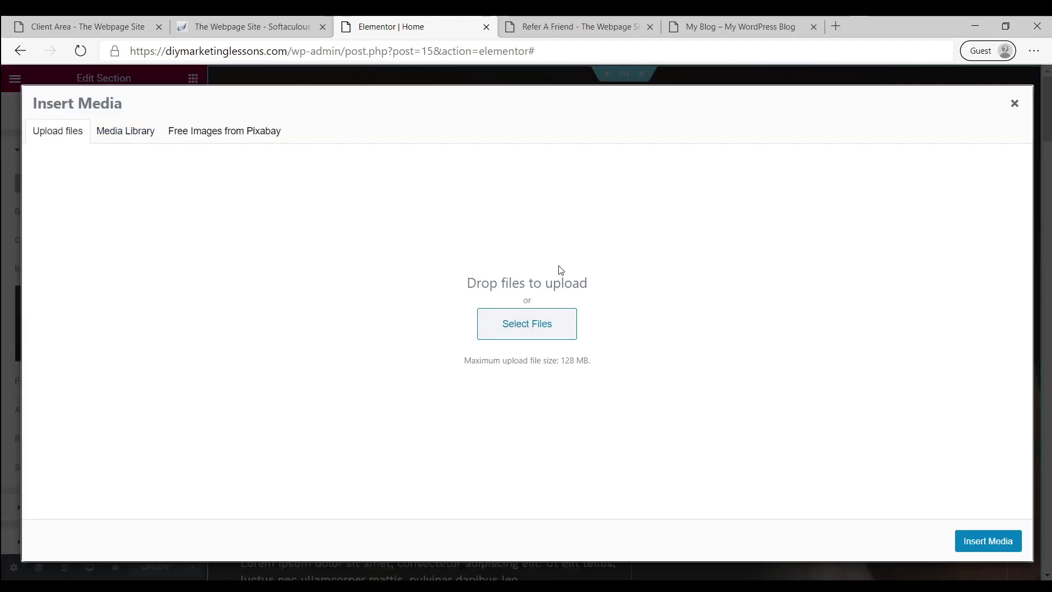
Search Pixabay for 'iman barber' and set the barber photo as the hero background
click(214, 133)
click(169, 165)
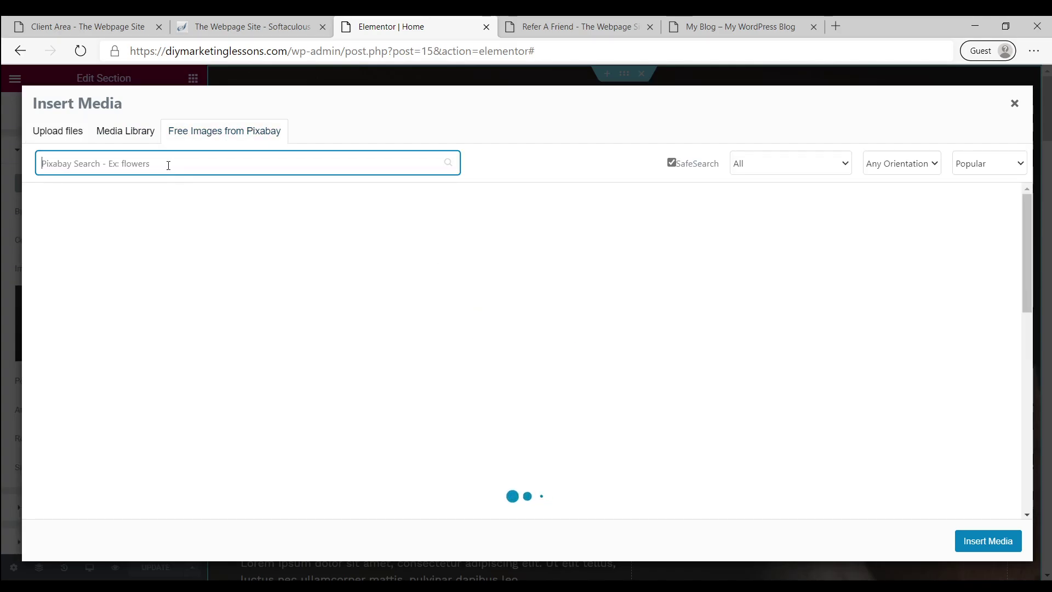
text(im)
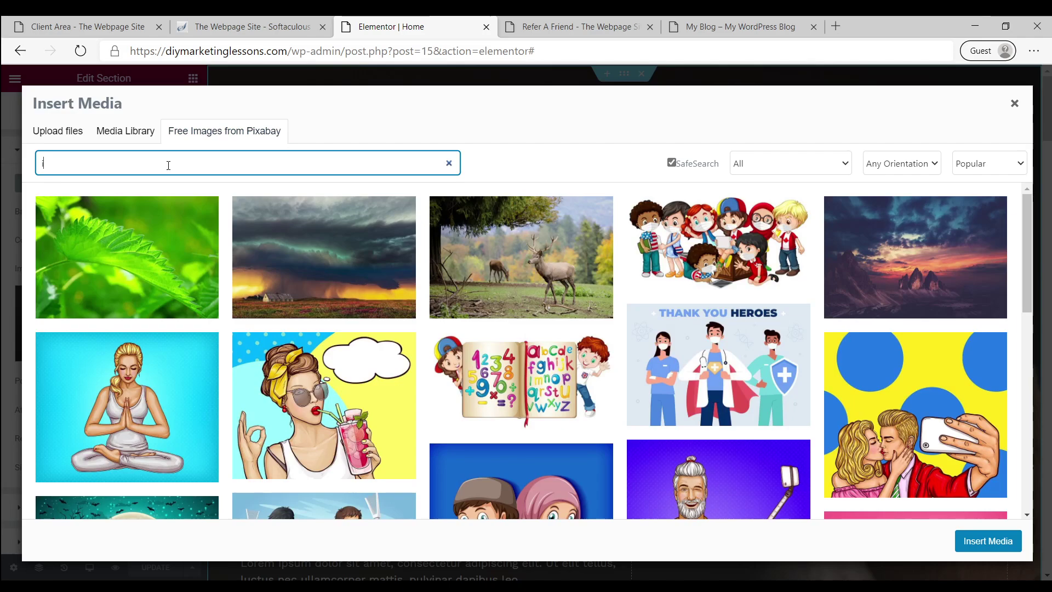
text(an barber)
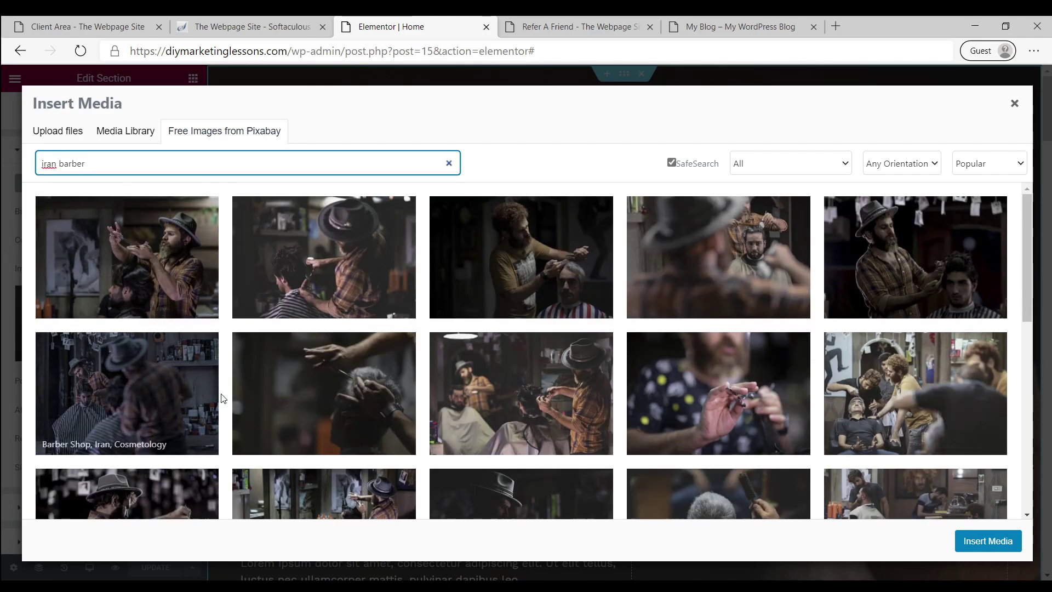
click(154, 264)
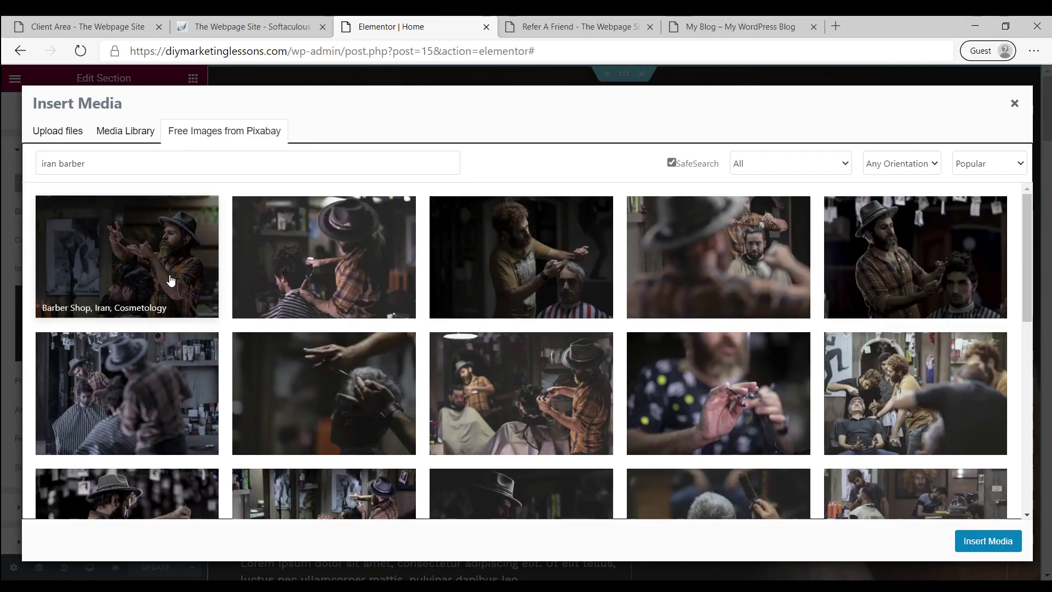
click(991, 542)
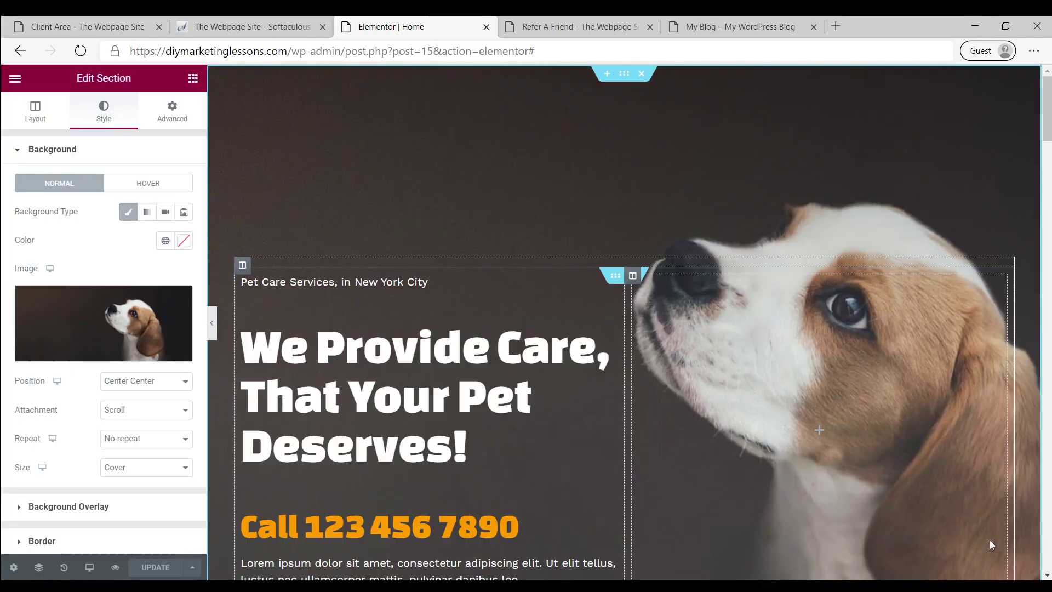
click(105, 340)
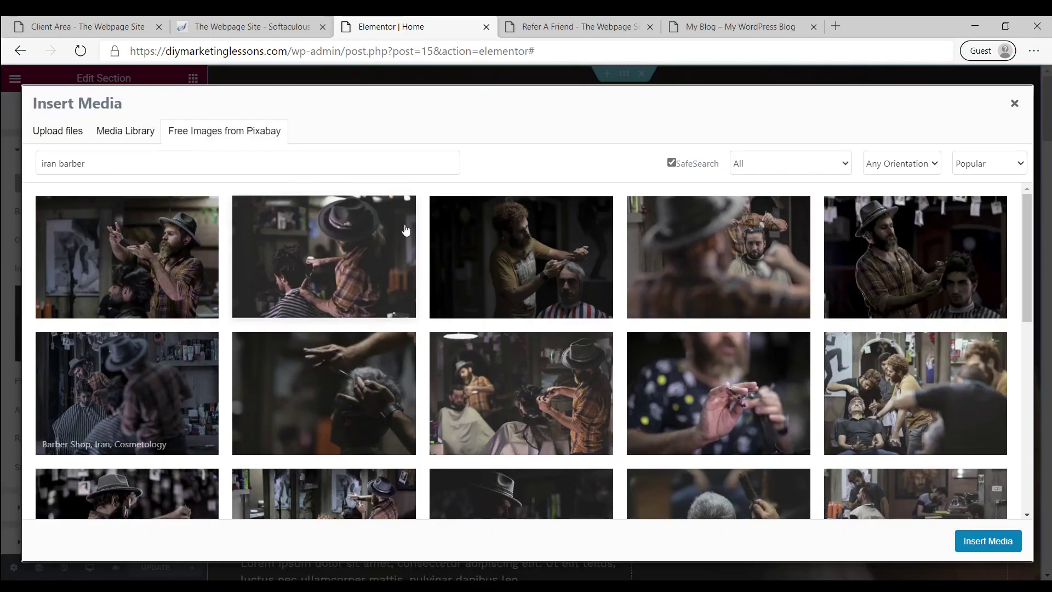
click(164, 260)
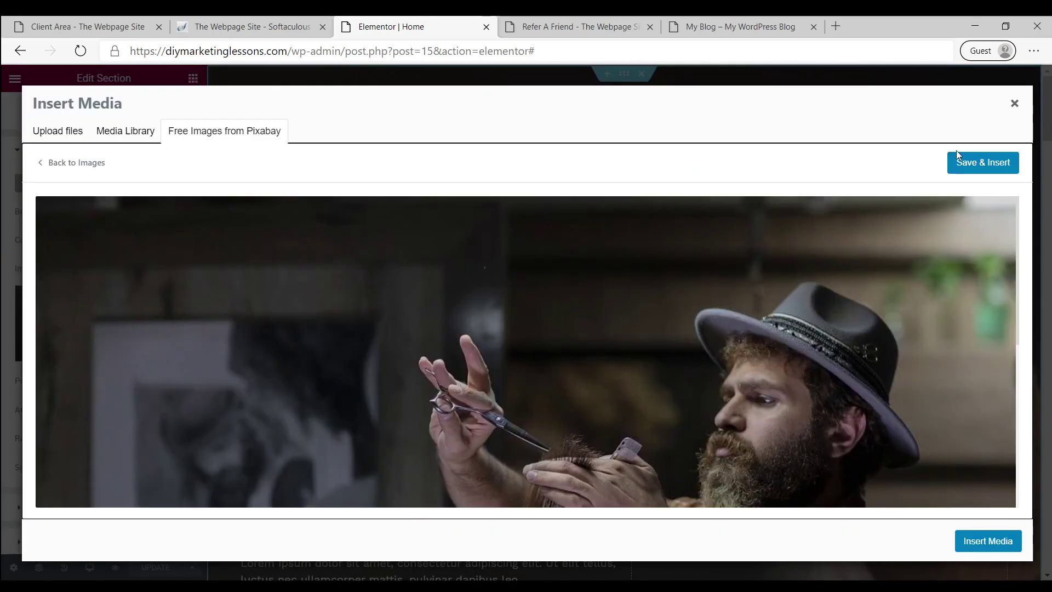
click(996, 162)
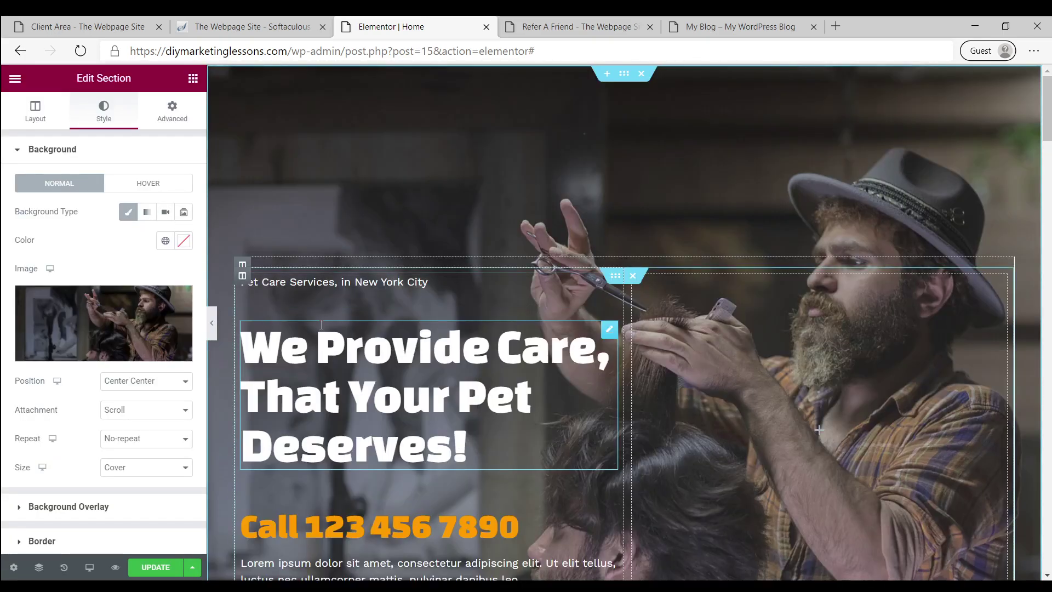
Change the tagline from 'Pet Care Services' to 'Hair Care Services, in New York City'
scroll(296, 296, down, 4)
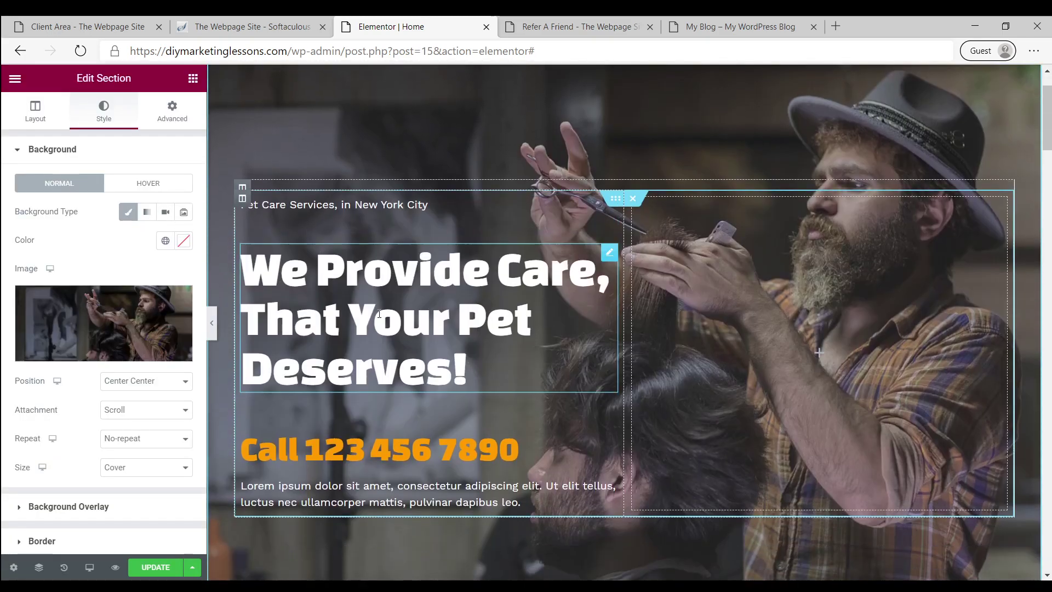
scroll(373, 351, up, 4)
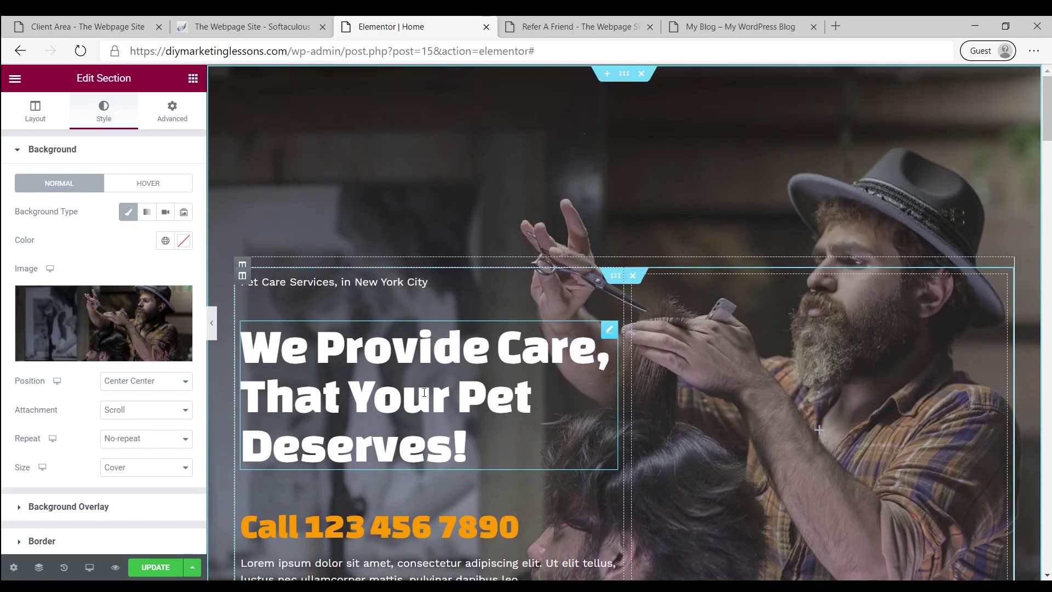
click(280, 283)
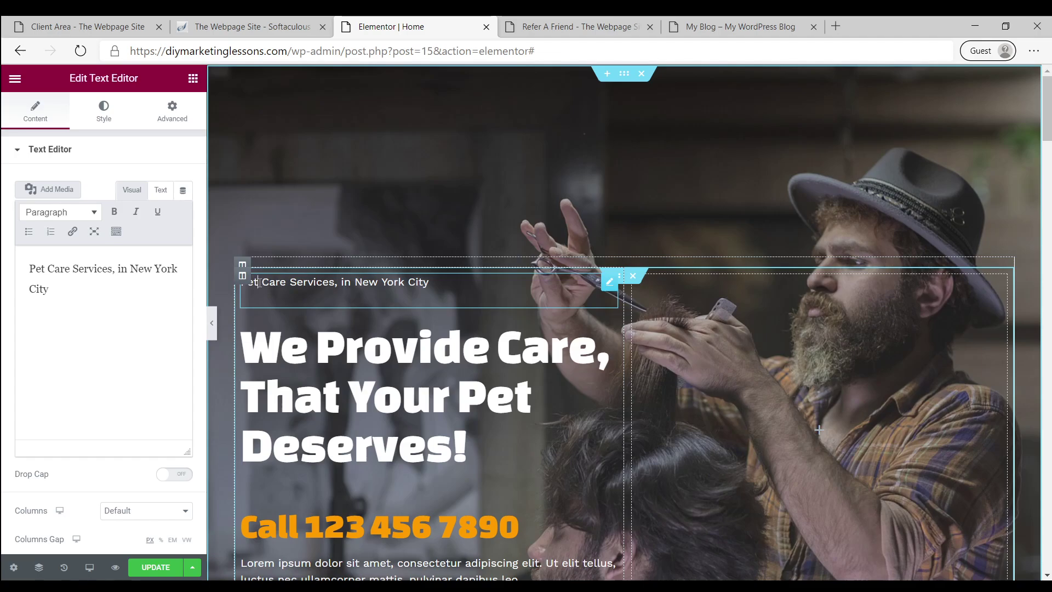
key(BackSpace)
key(BackSpace)
key(BackSpace)
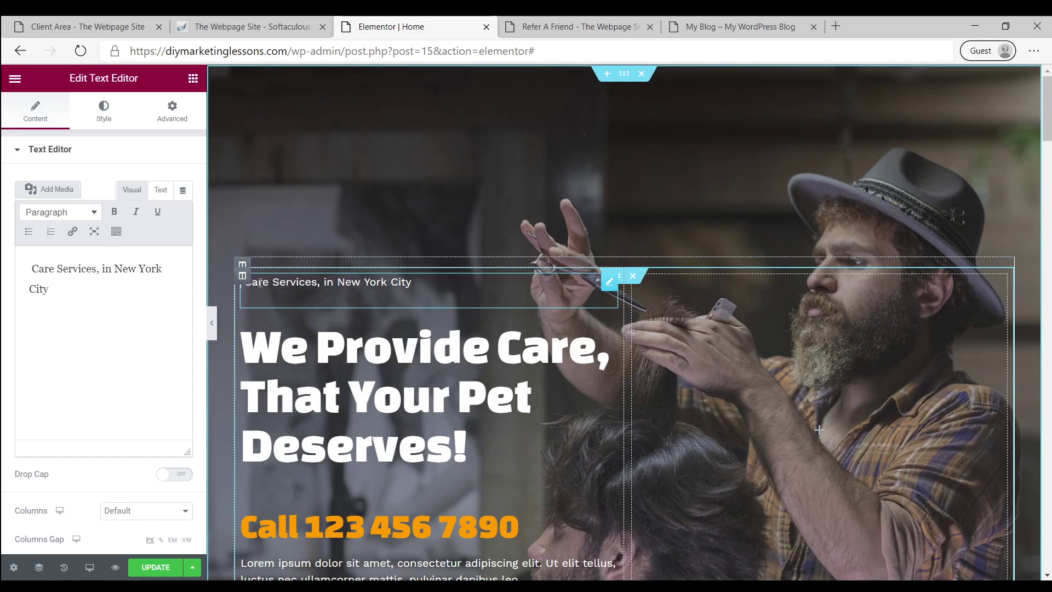
text(Hair)
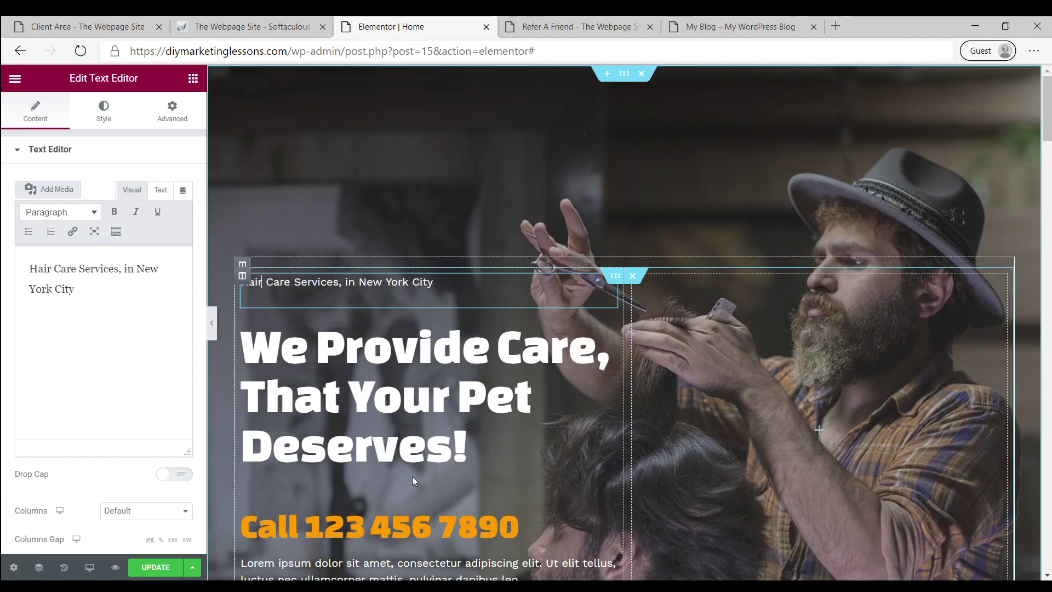
Replace 'Pet' with 'Hair' so the headline ends 'That Your Hair Deserves!'
click(415, 463)
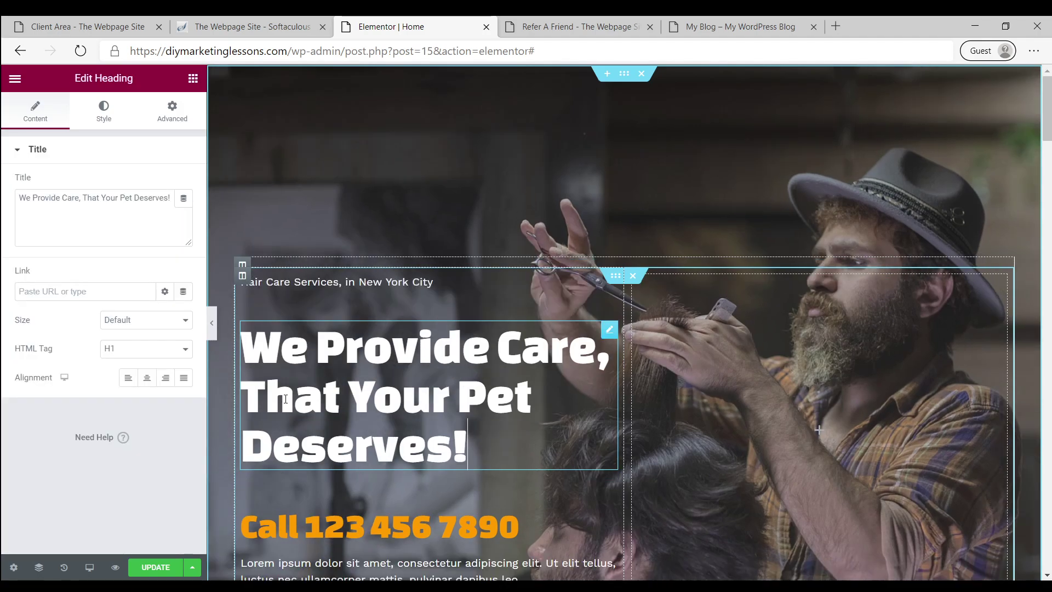
double_click(463, 392)
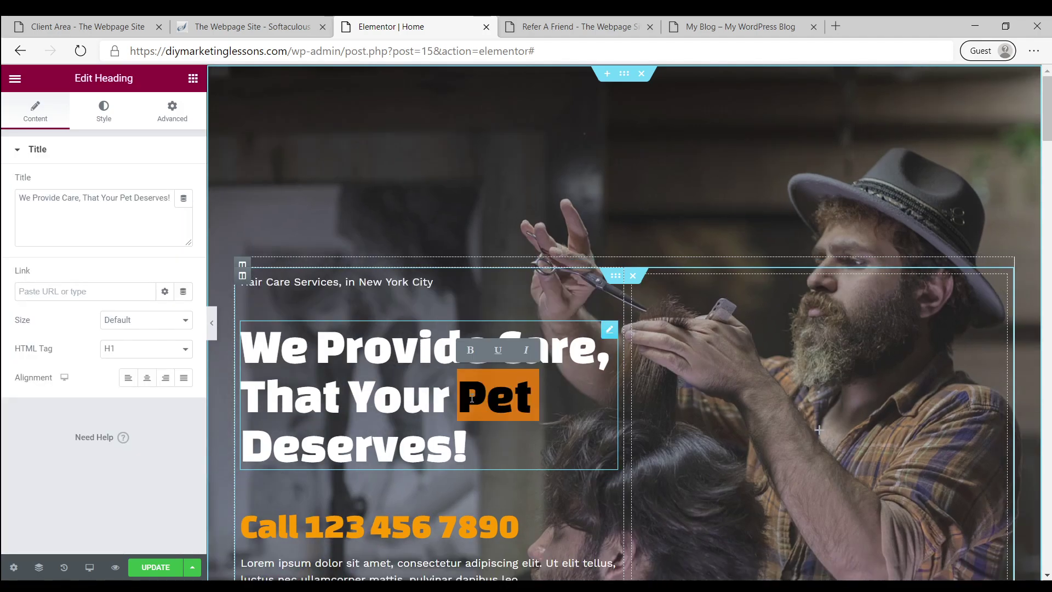
text(Hair)
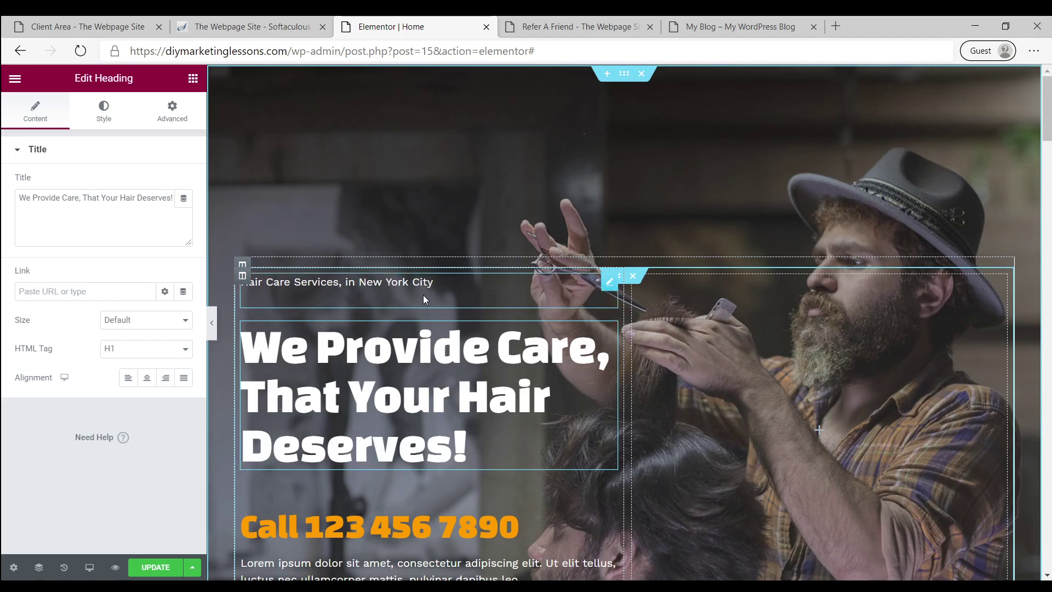
scroll(384, 365, down, 1)
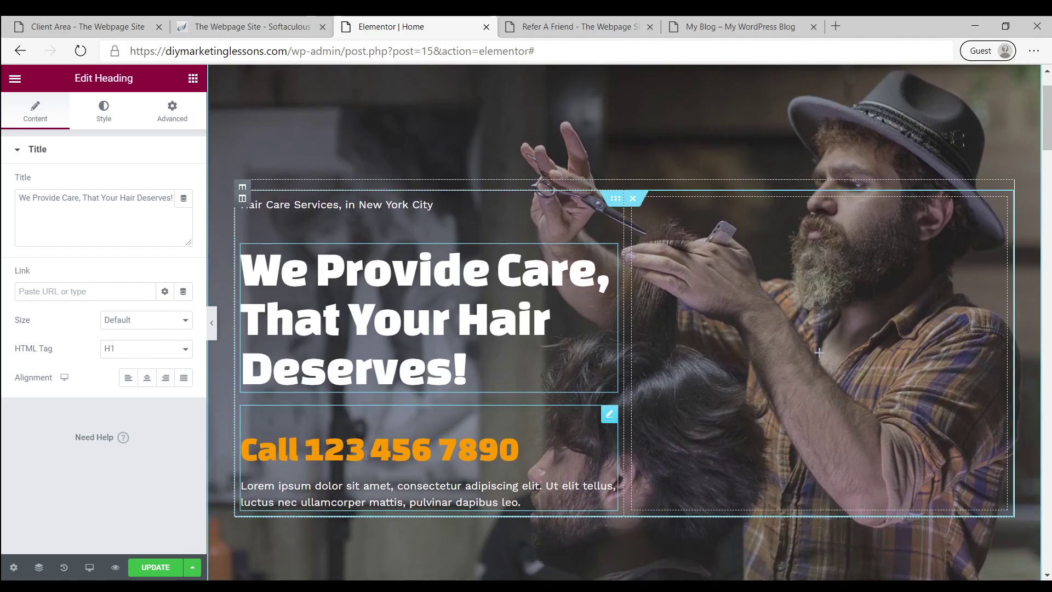
Replace the number in the Call heading with a new phone number
click(450, 455)
drag(519, 455, 313, 456)
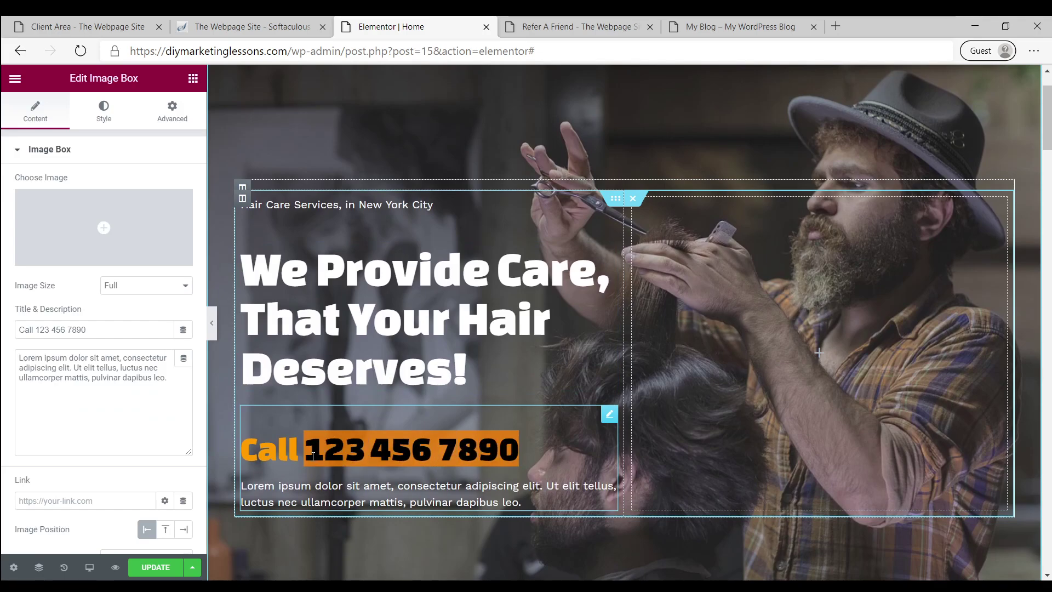
text(11)
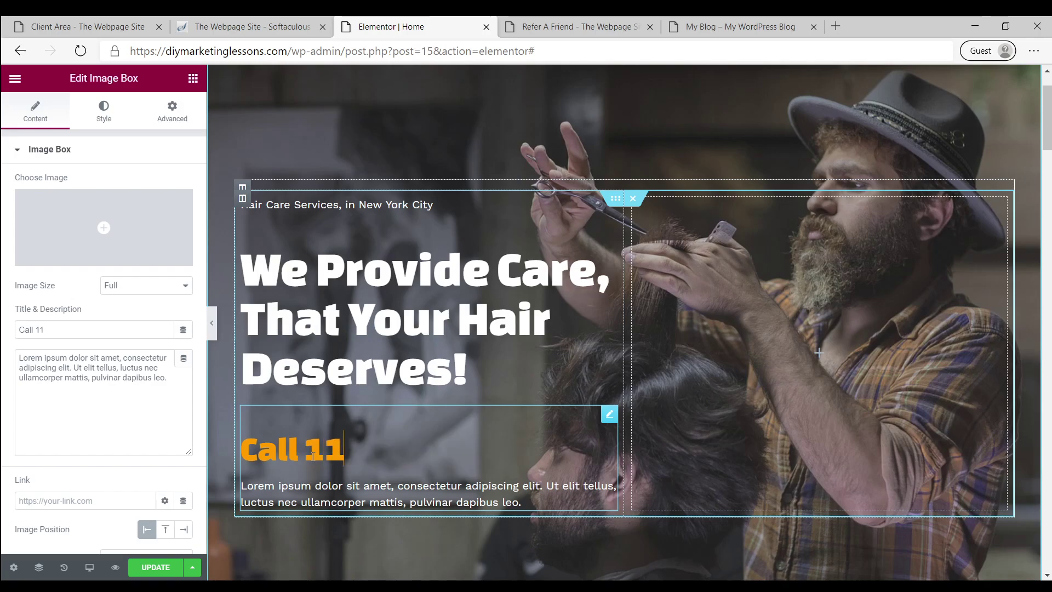
text(1.111.111)
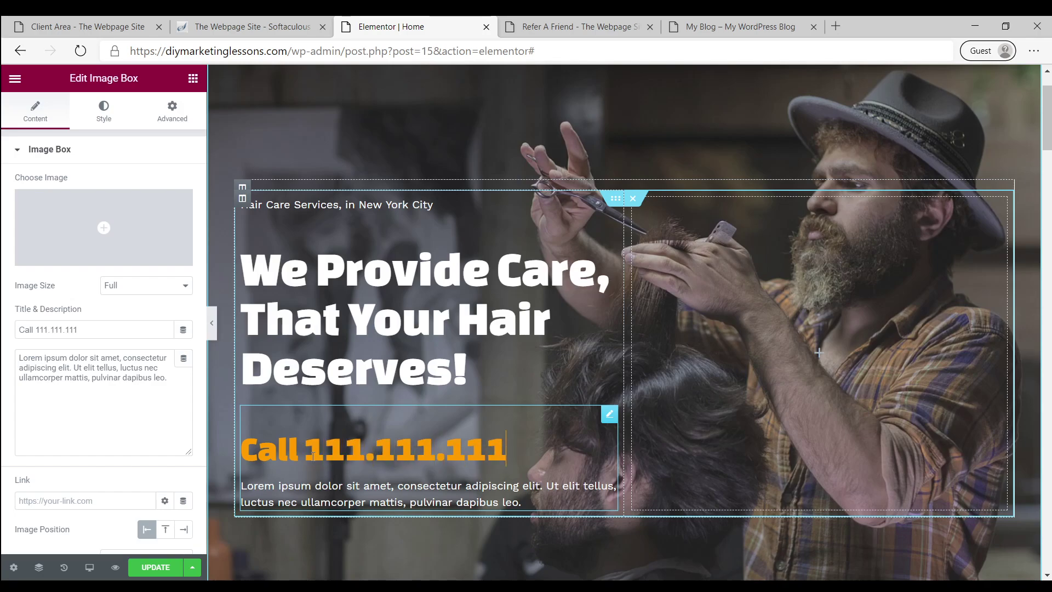
key(BackSpace)
key(BackSpace)
key(BackSpace)
key(BackSpace)
key(BackSpace)
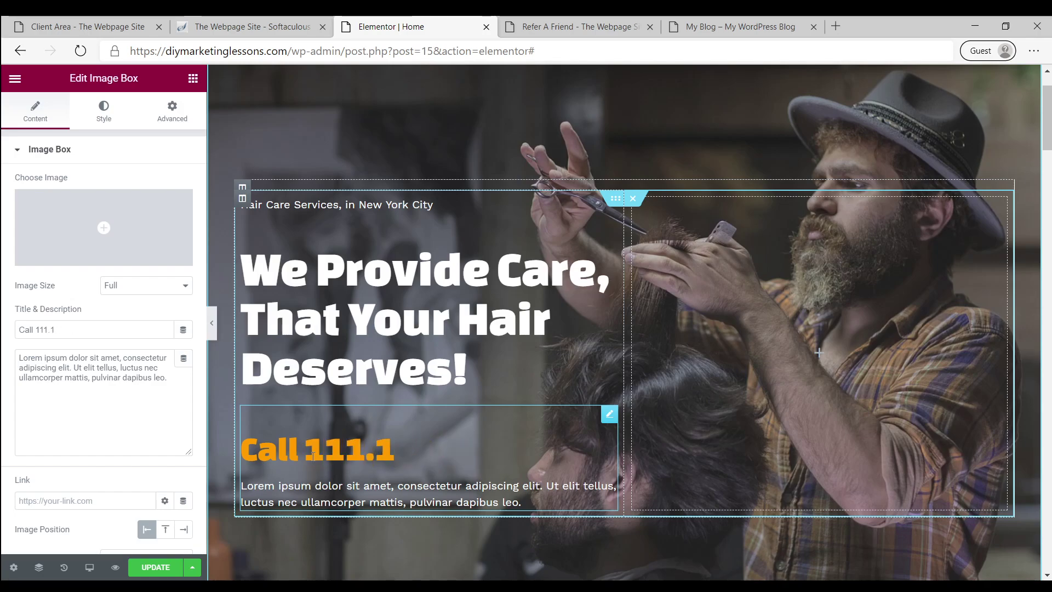
key(BackSpace)
key(BackSpace)
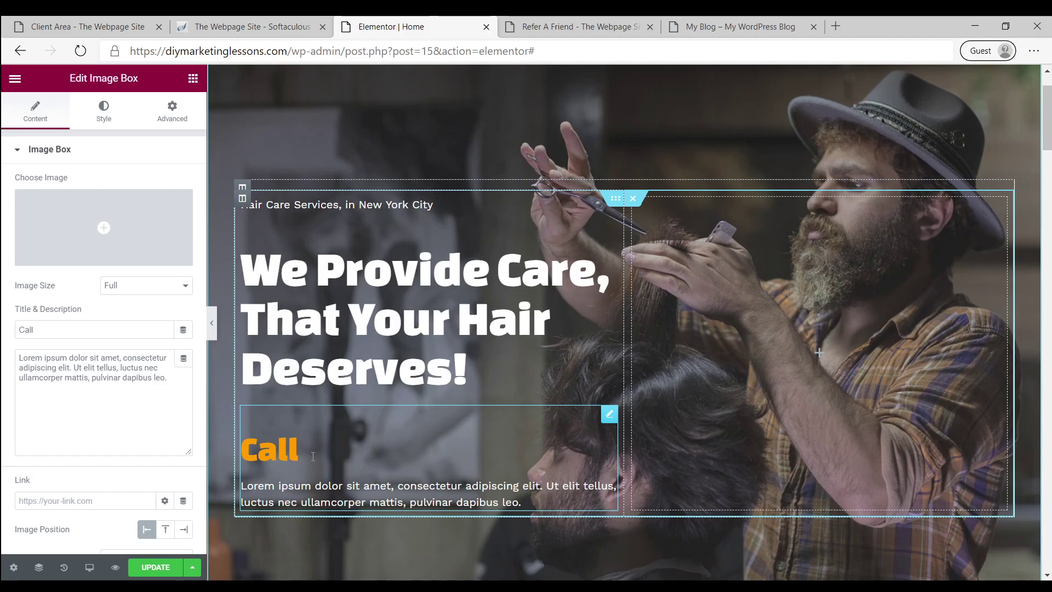
text((212)
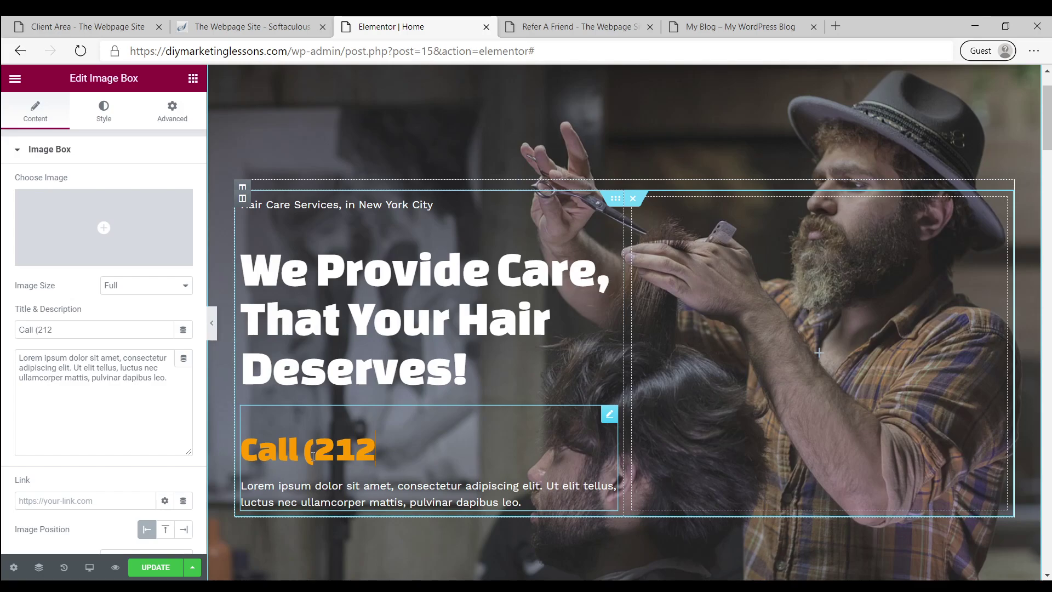
text() 111-111)
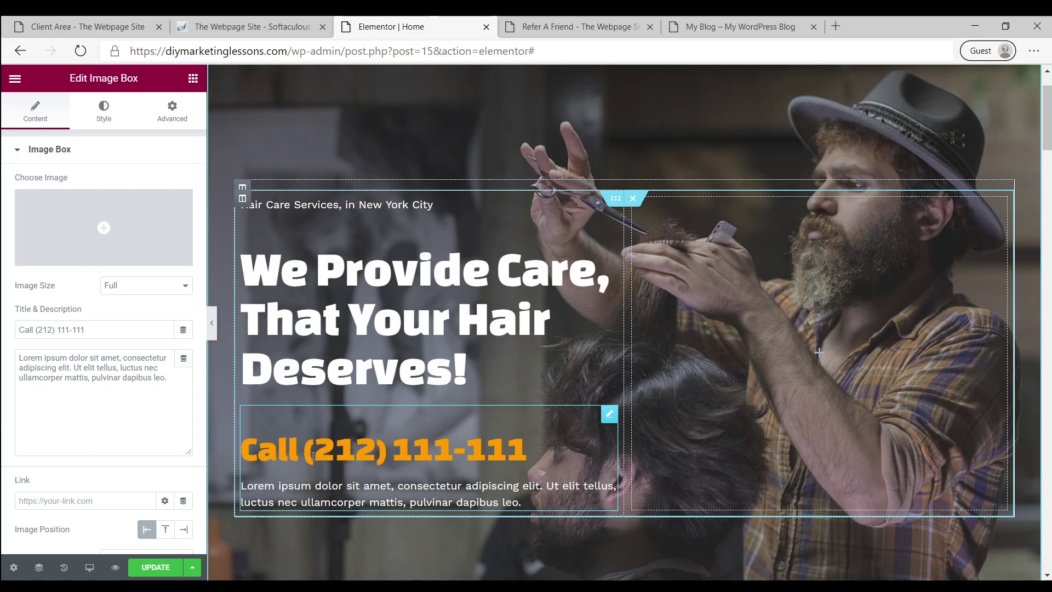
text(x)
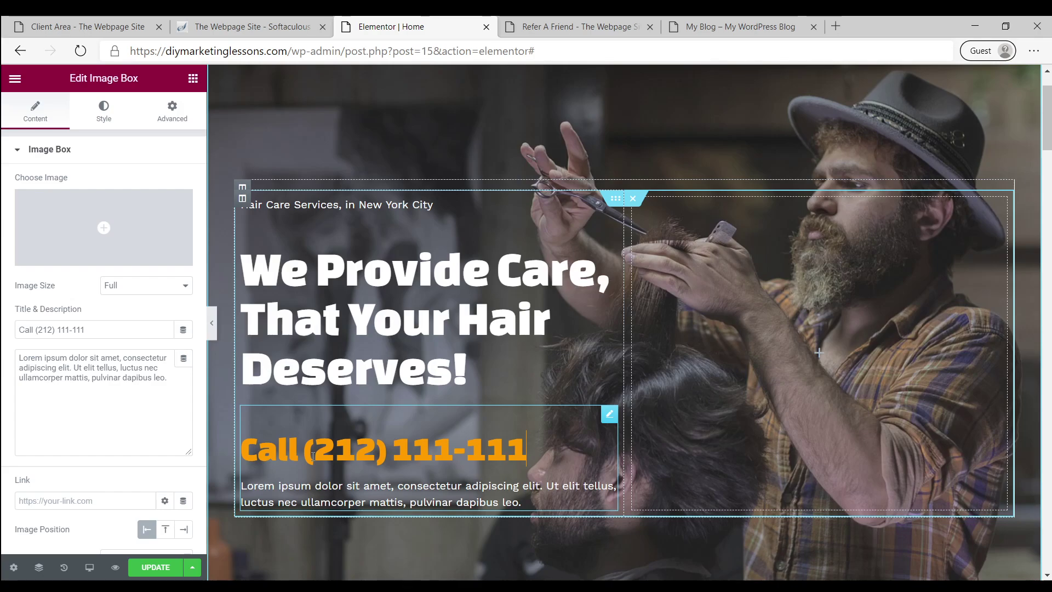
text(x)
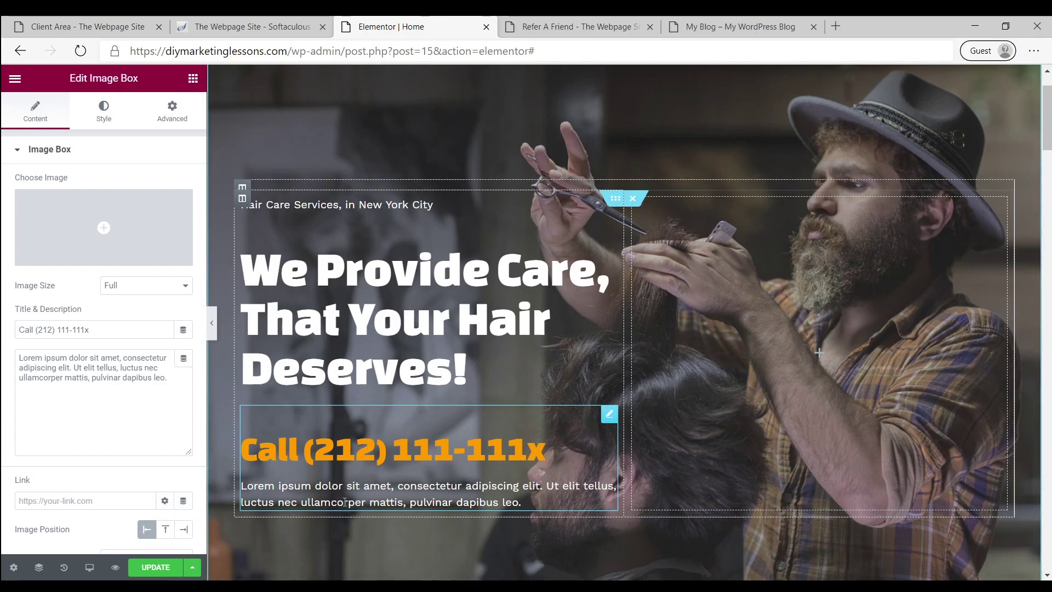
Delete the Lorem ipsum description beneath the Call heading
triple_click(348, 498)
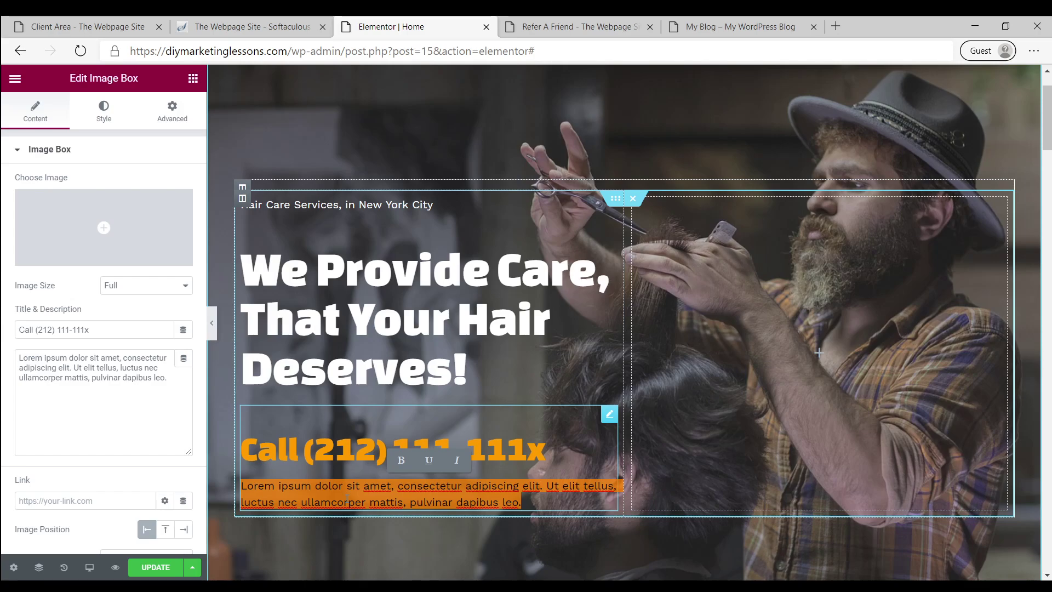
key(BackSpace)
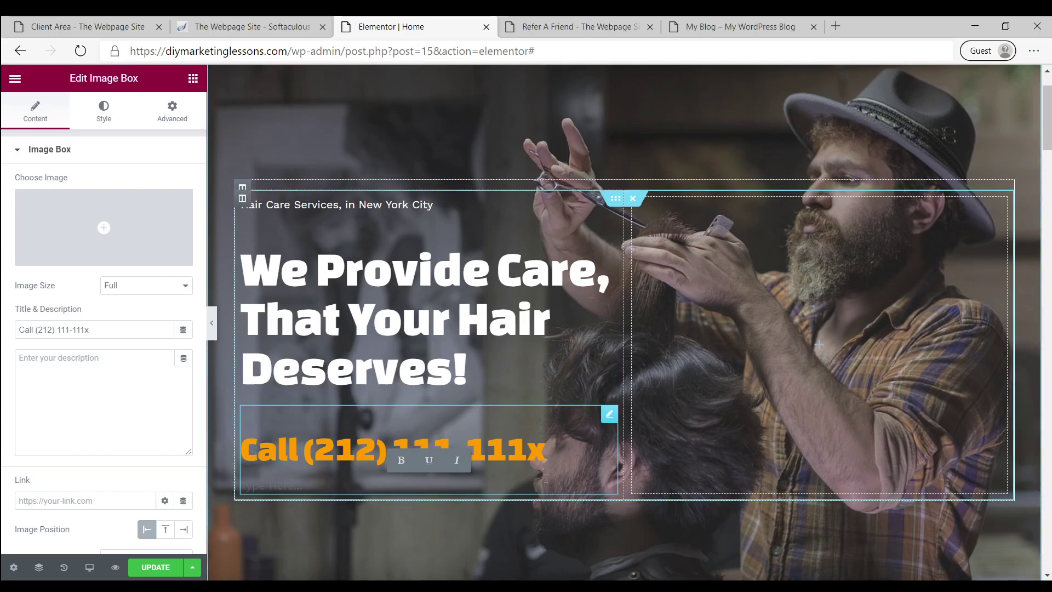
scroll(546, 482, down, 5)
Change the Who We Are heading to 'We Love Your Hair, Just as You Do!' and select the dog and cat image
scroll(542, 471, down, 4)
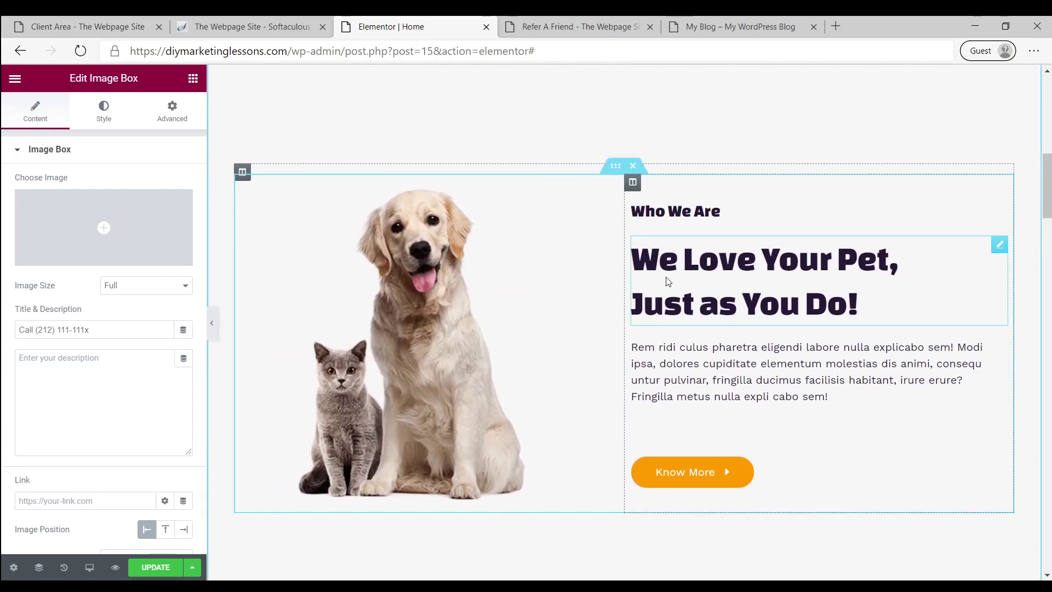
double_click(862, 263)
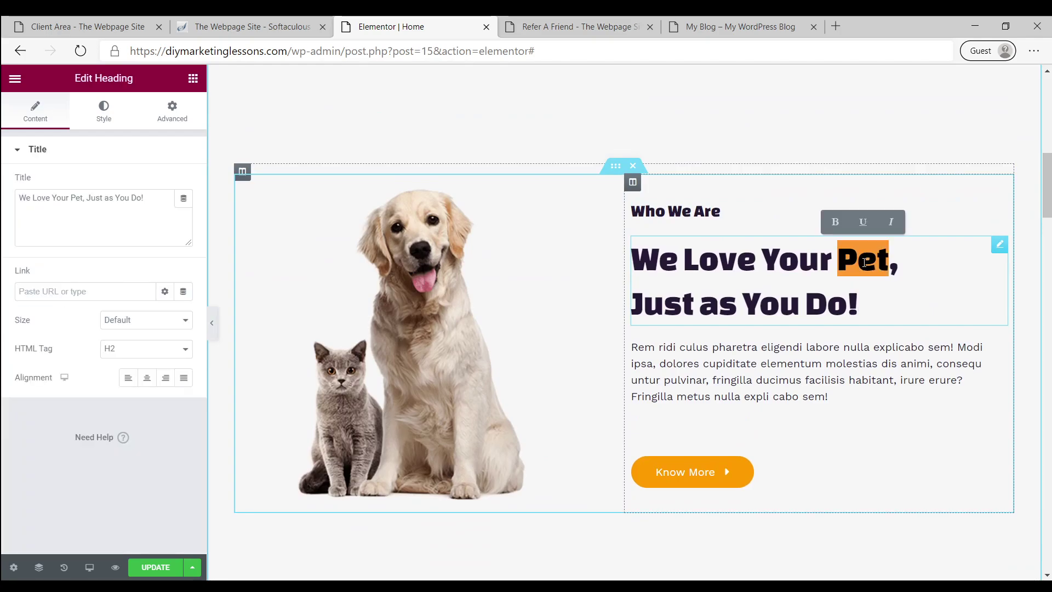
text(Hair)
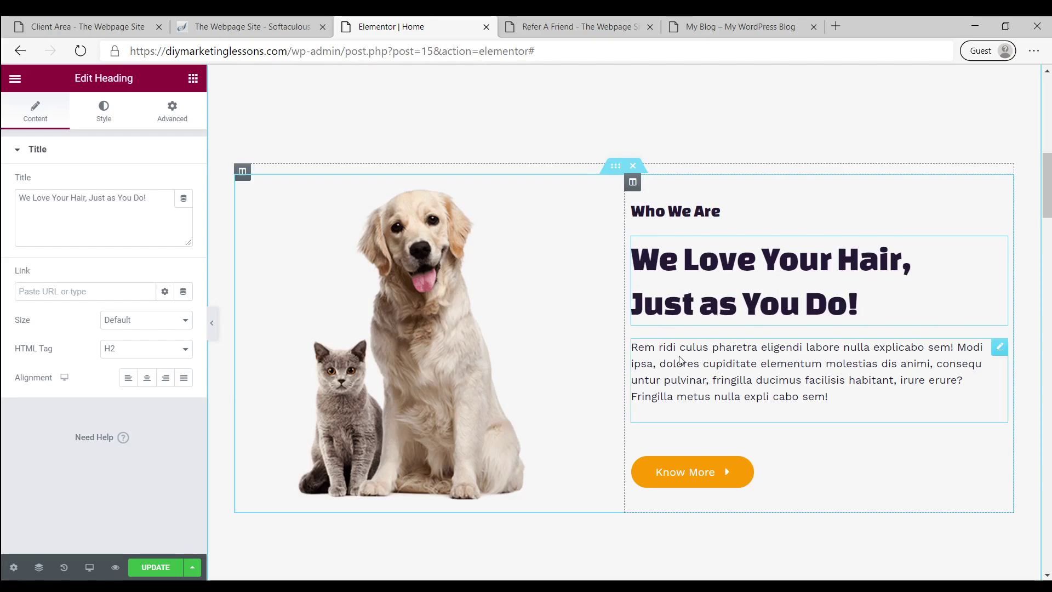
click(402, 288)
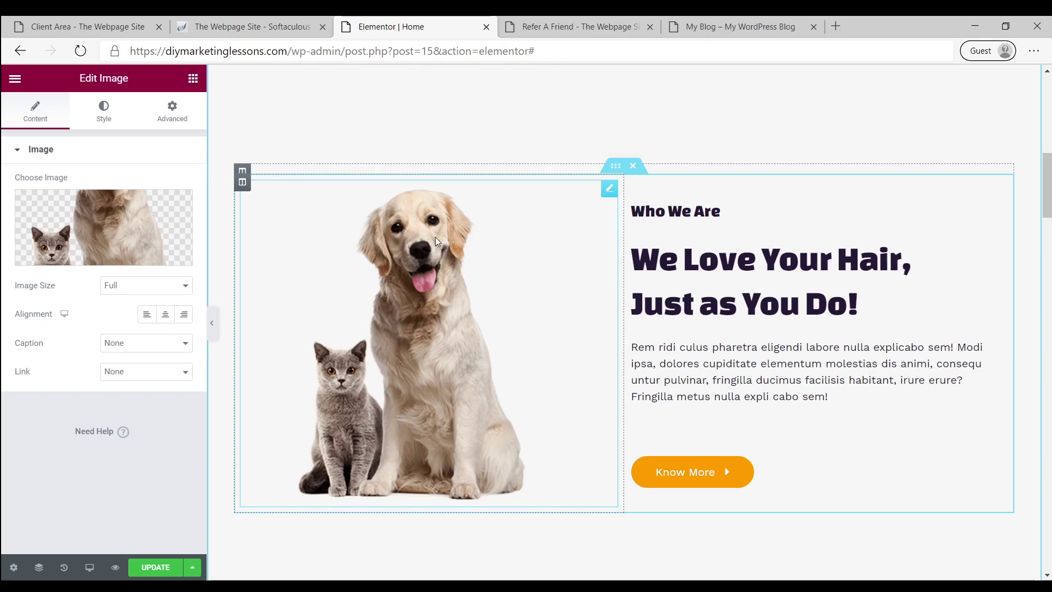
Search the free Pixabay images for 'business man' to replace the dog and cat image
click(112, 222)
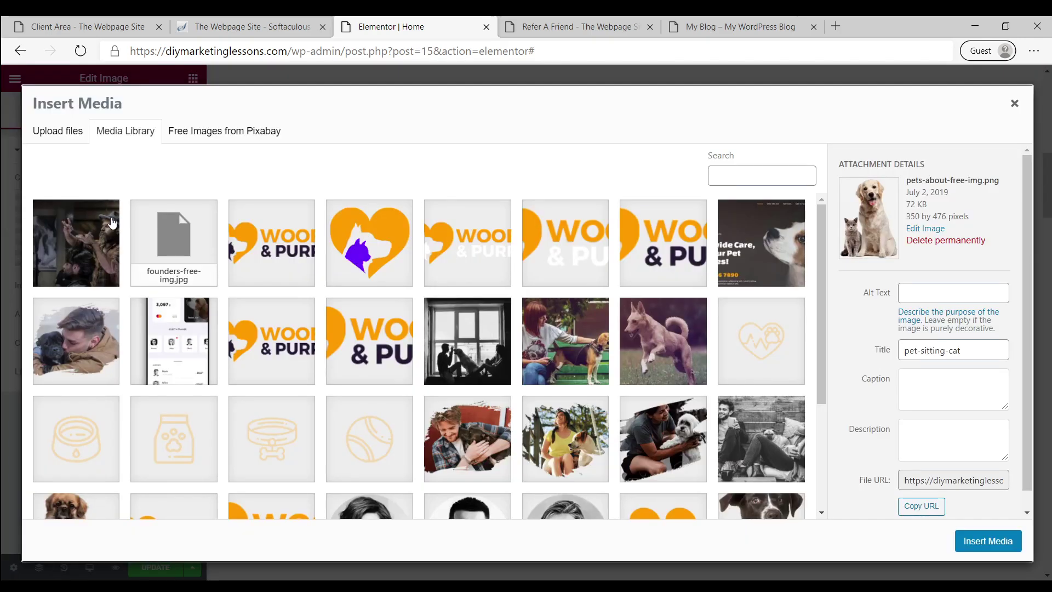
click(225, 137)
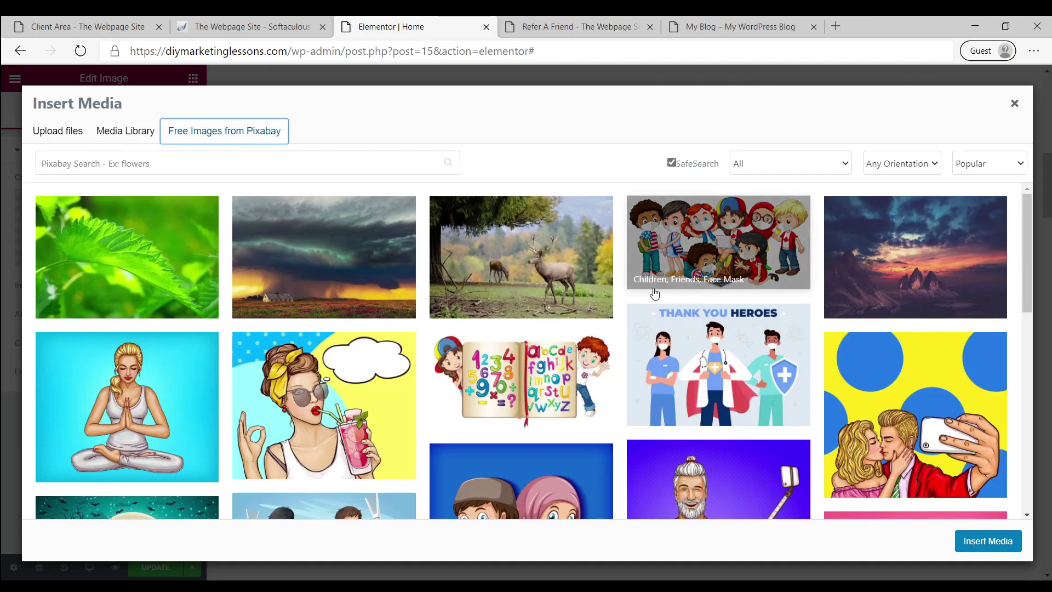
click(280, 159)
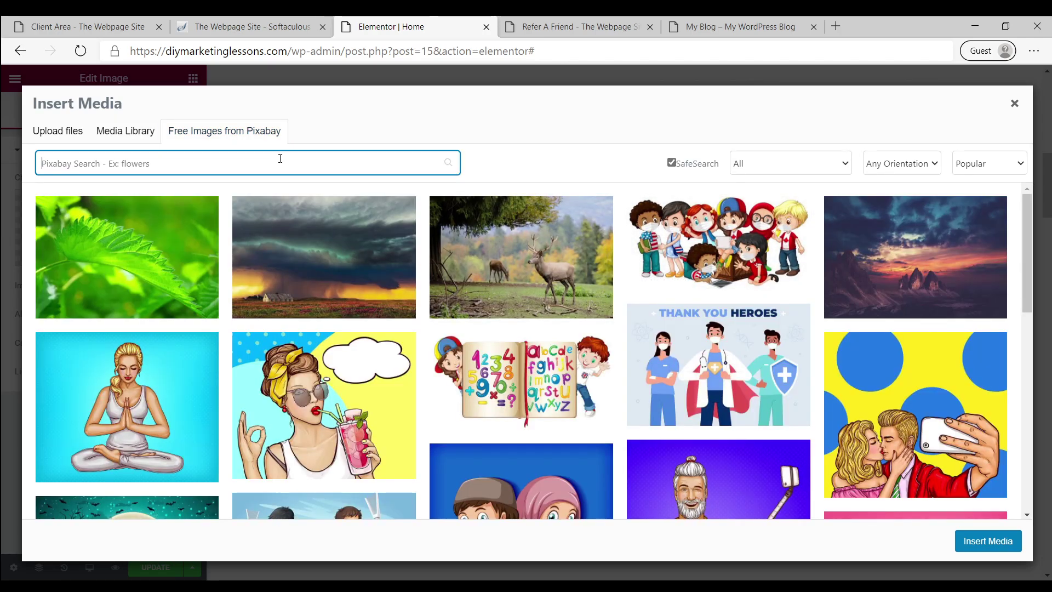
text(business)
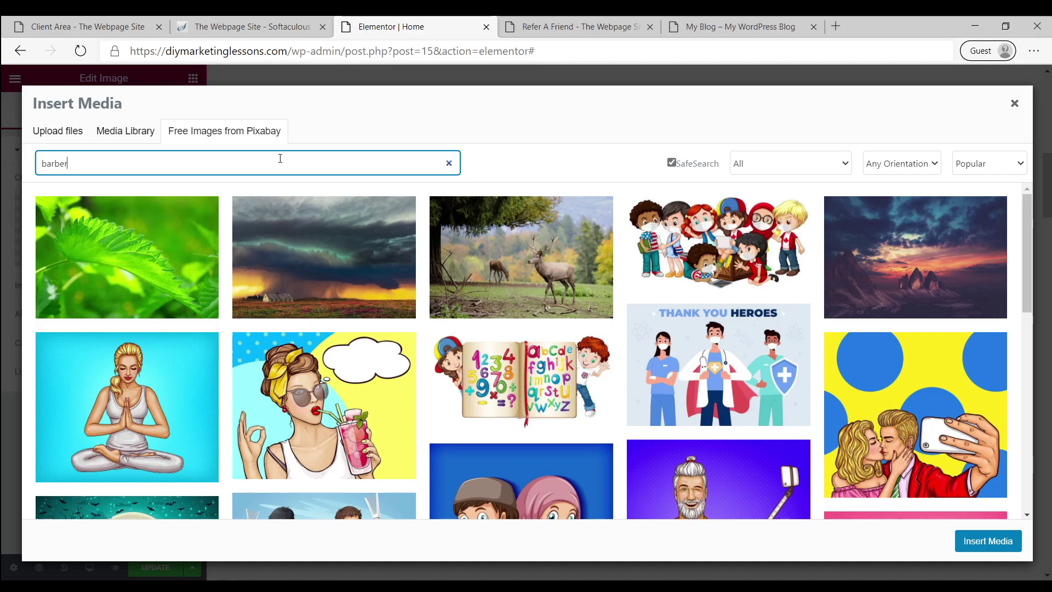
key(Return)
text(man)
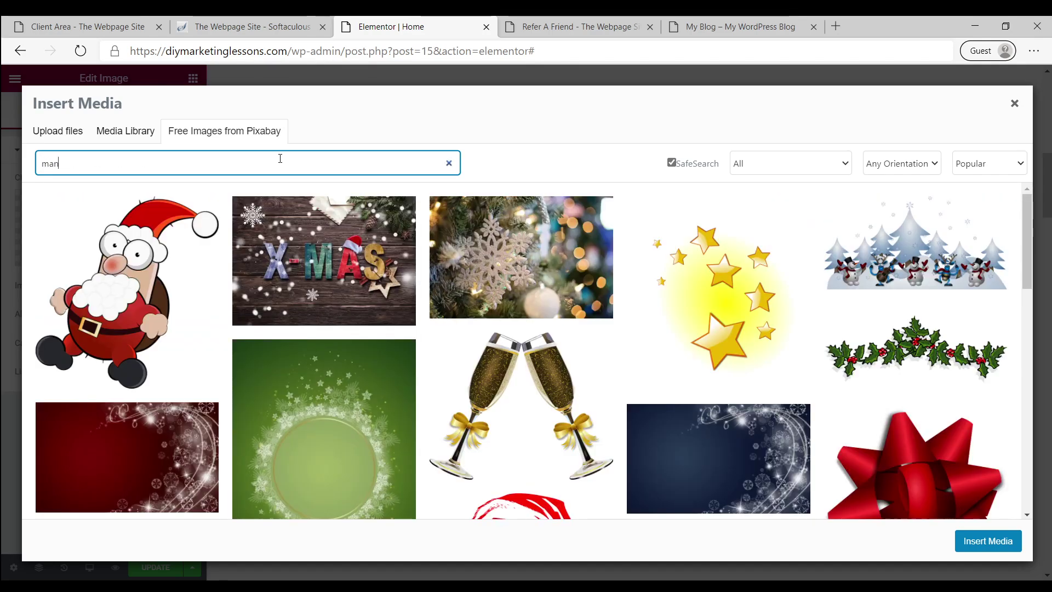
key(Return)
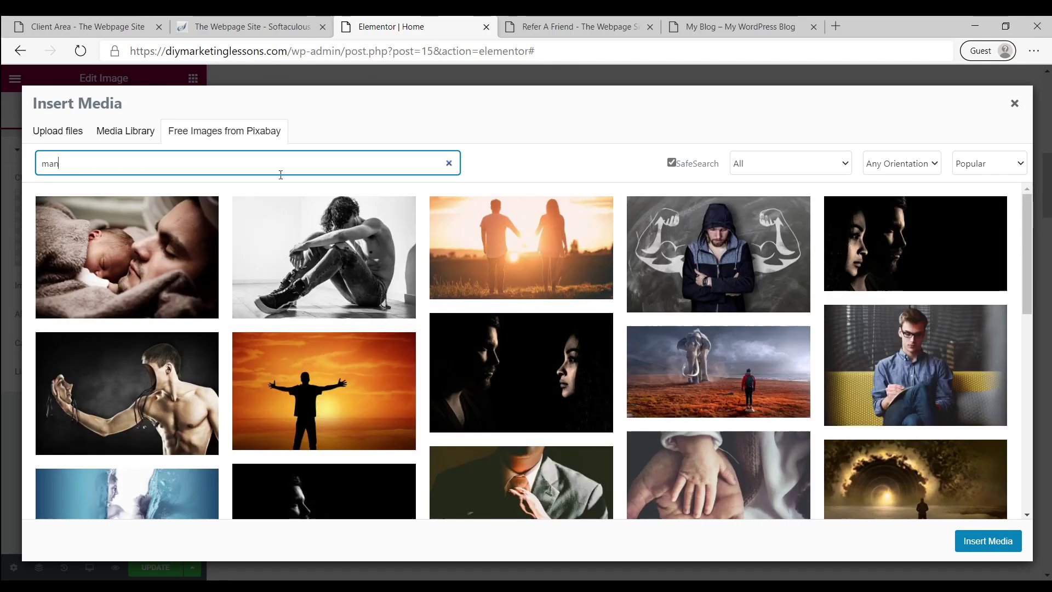
Pick the young businessman portrait from the results and save and insert it
scroll(438, 283, down, 4)
scroll(439, 282, down, 10)
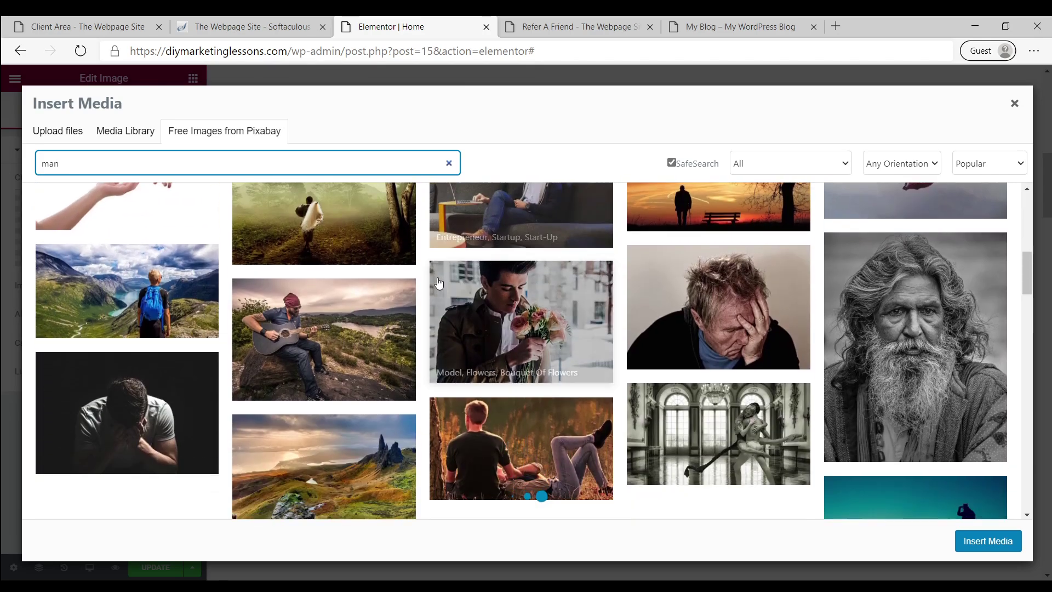
scroll(322, 272, down, 4)
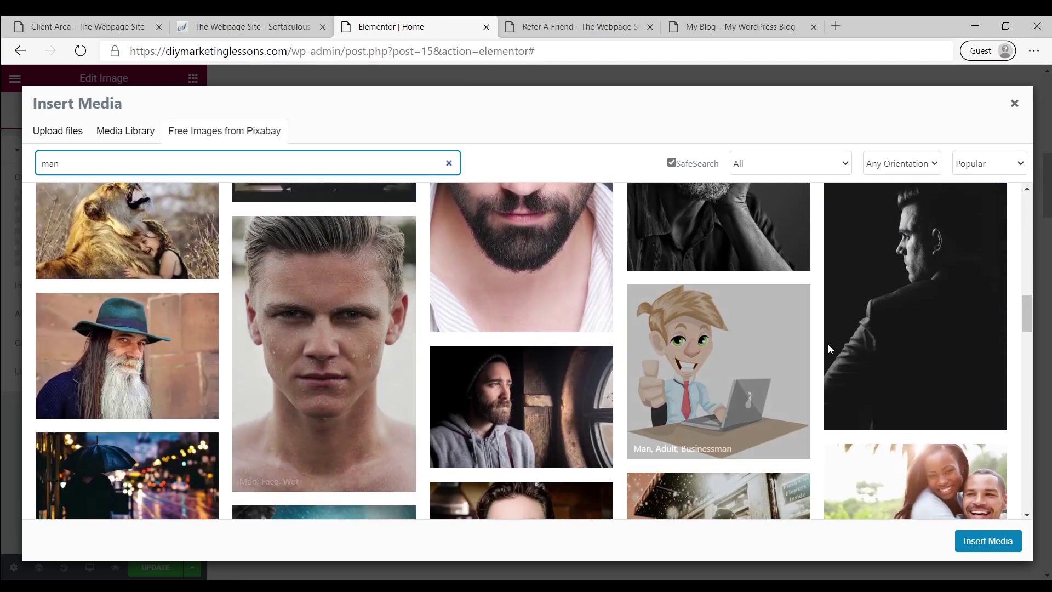
scroll(544, 357, down, 8)
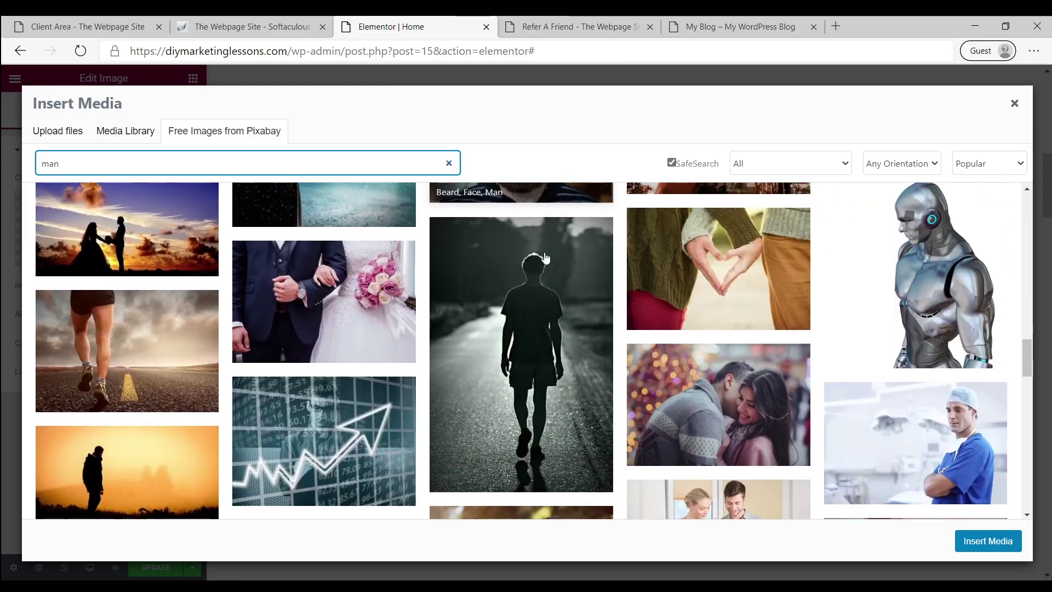
scroll(544, 357, down, 15)
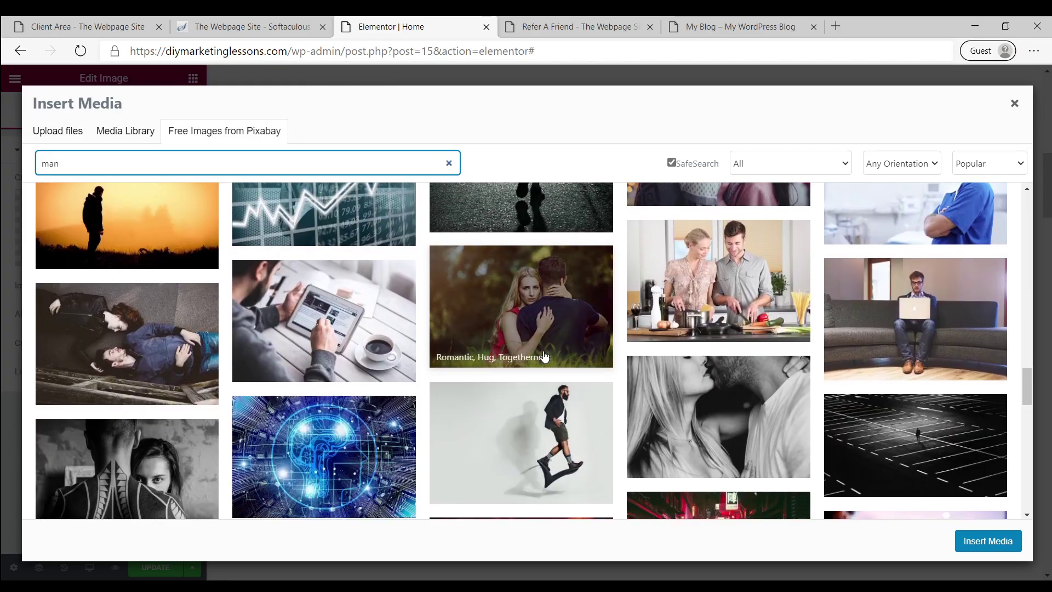
scroll(544, 357, down, 12)
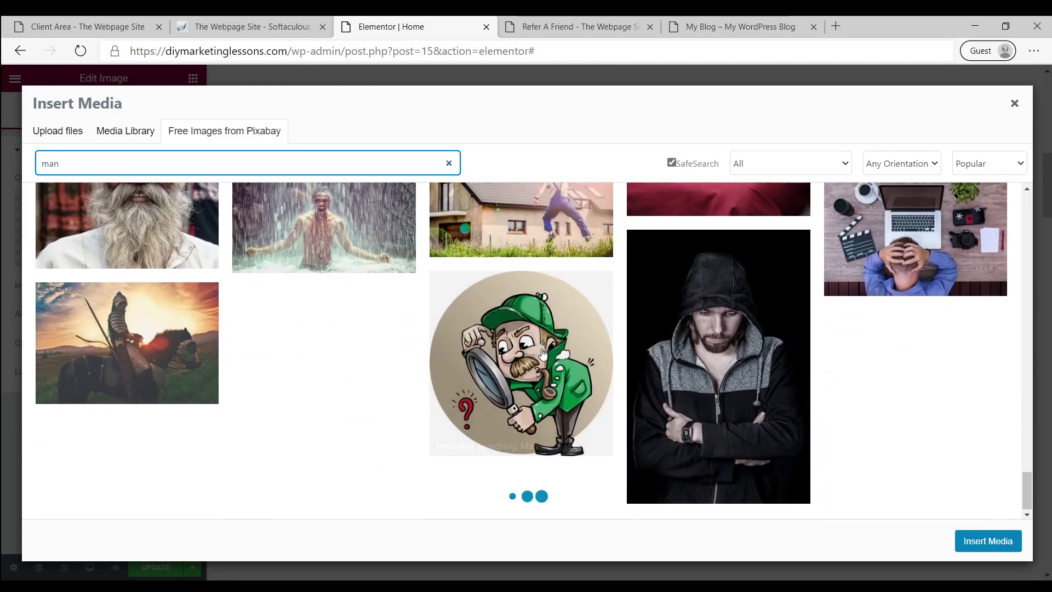
scroll(429, 337, down, 10)
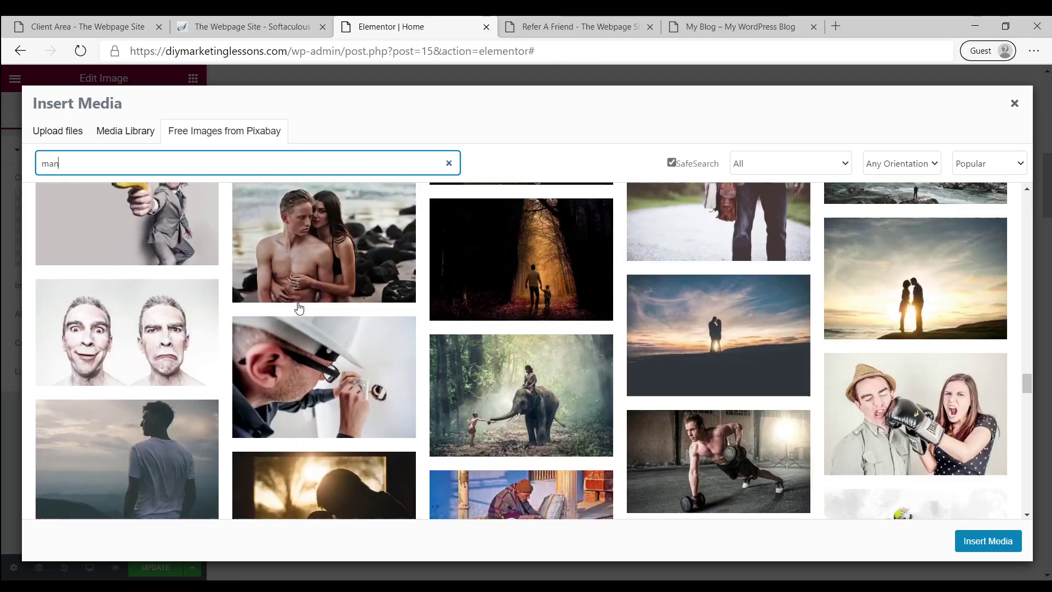
scroll(160, 302, down, 10)
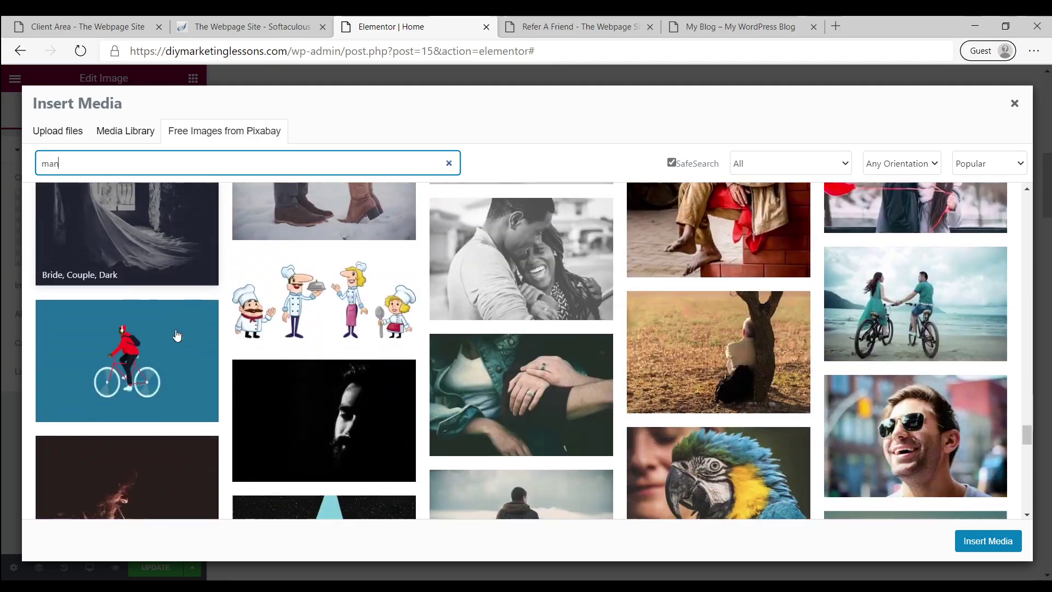
scroll(350, 359, down, 8)
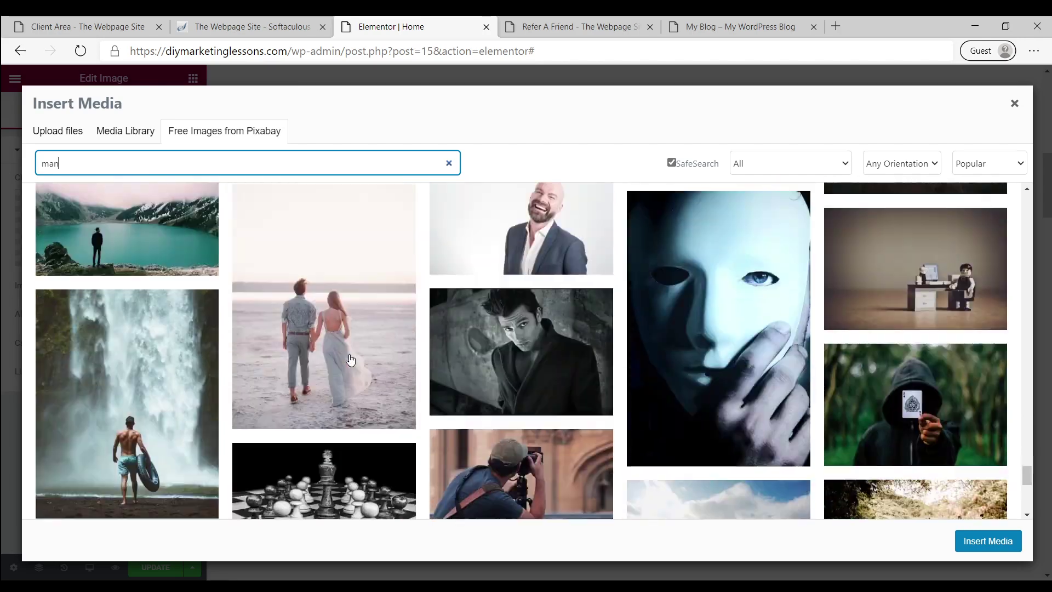
scroll(354, 370, down, 8)
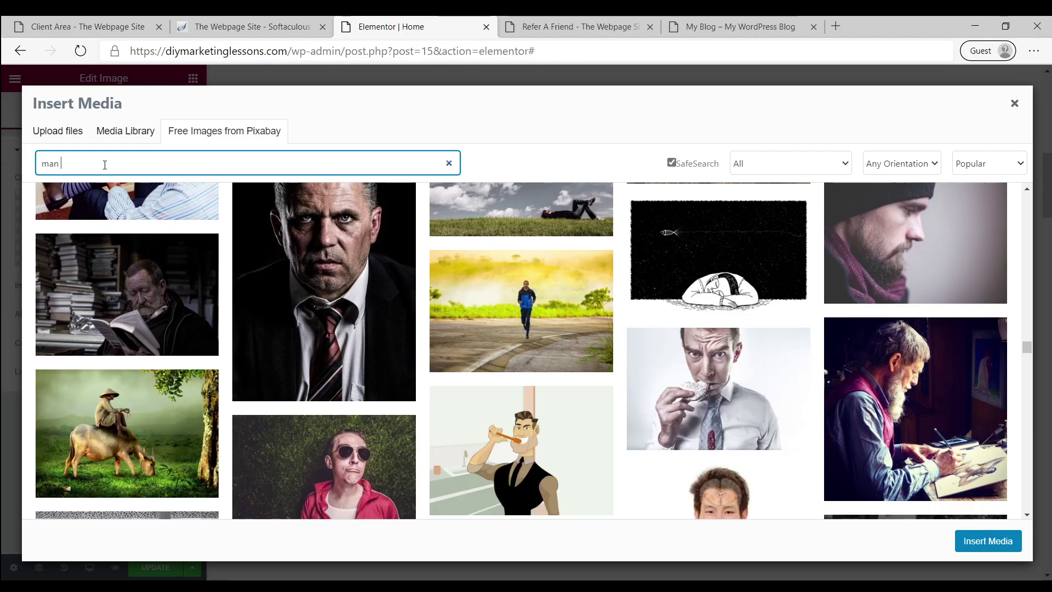
key(BackSpace)
key(BackSpace)
key(BackSpace)
key(BackSpace)
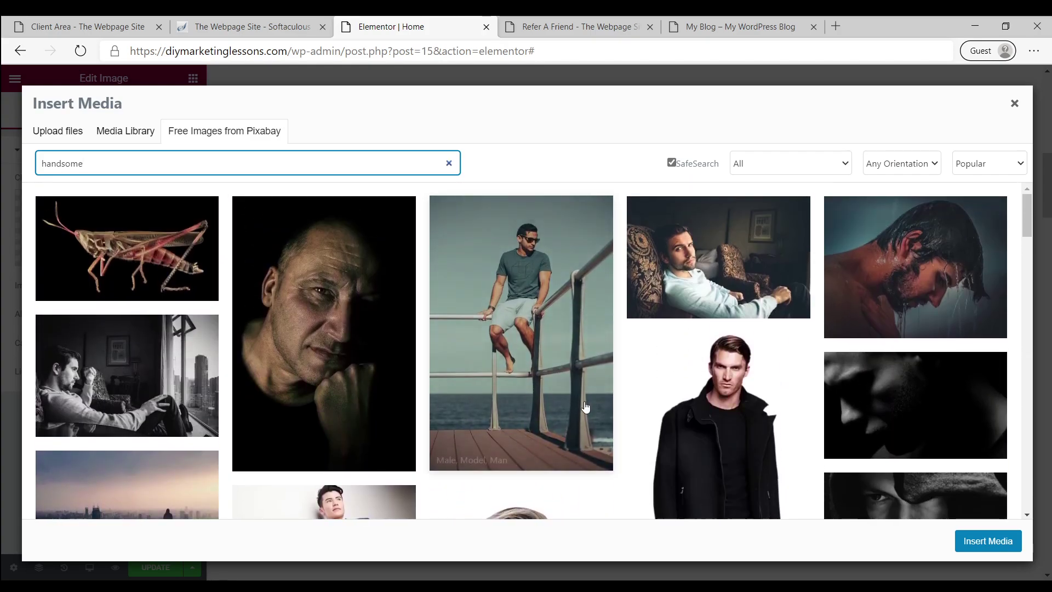
scroll(608, 349, down, 3)
scroll(610, 349, down, 3)
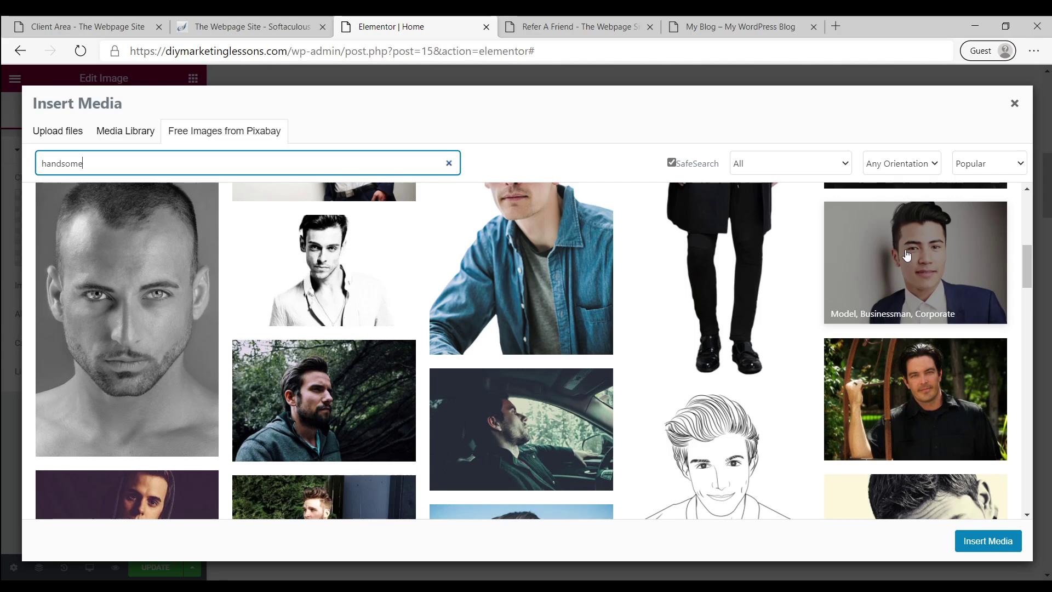
click(907, 256)
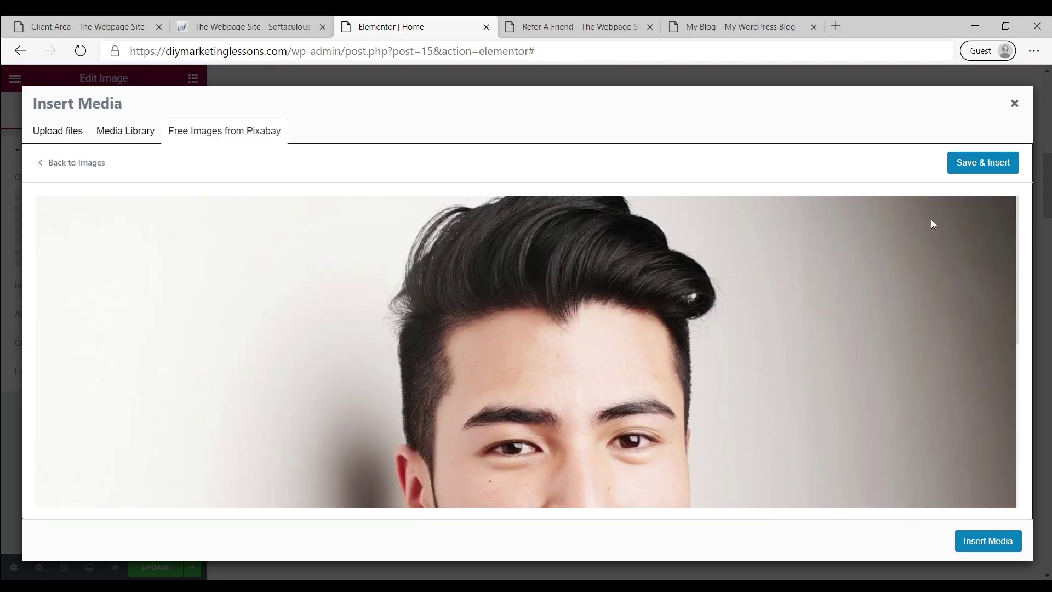
click(968, 167)
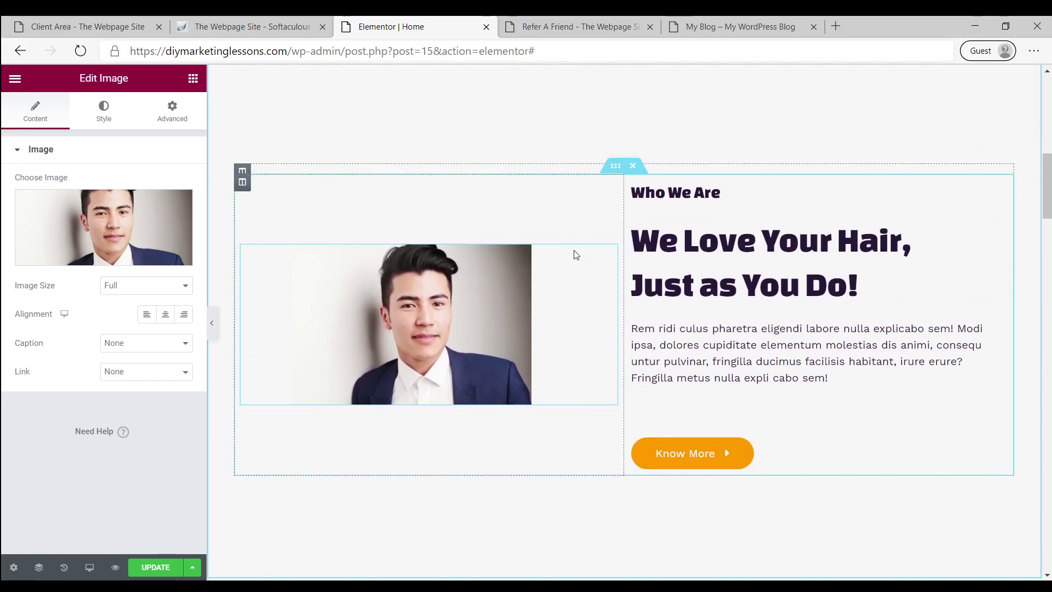
Delete the 'Locate Your Pet, Anytime, Anywhere!' app section below Who We Are
scroll(744, 283, down, 3)
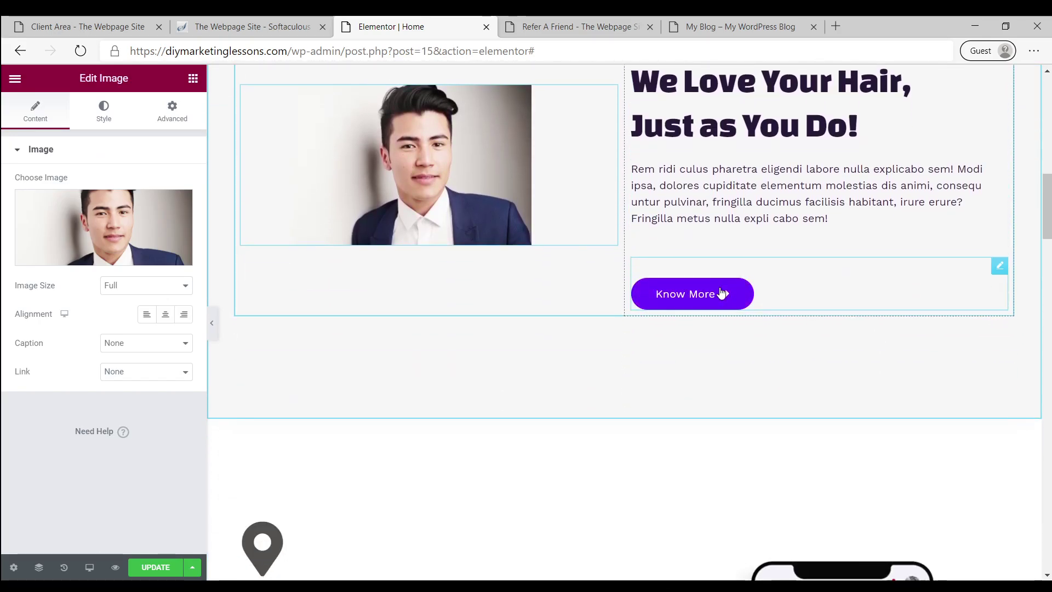
scroll(721, 294, down, 7)
scroll(573, 307, up, 3)
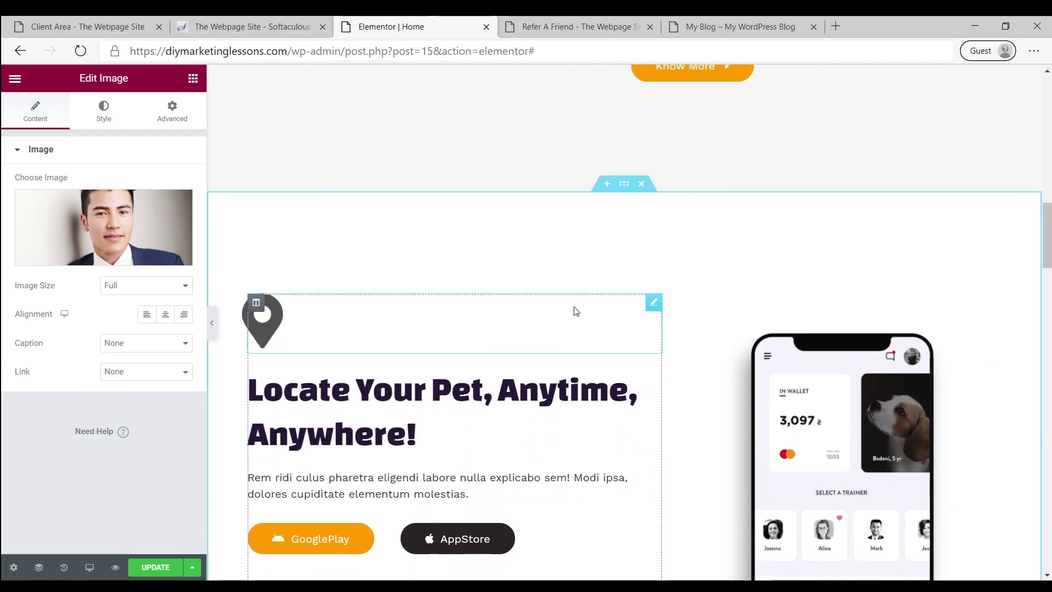
scroll(555, 414, down, 1)
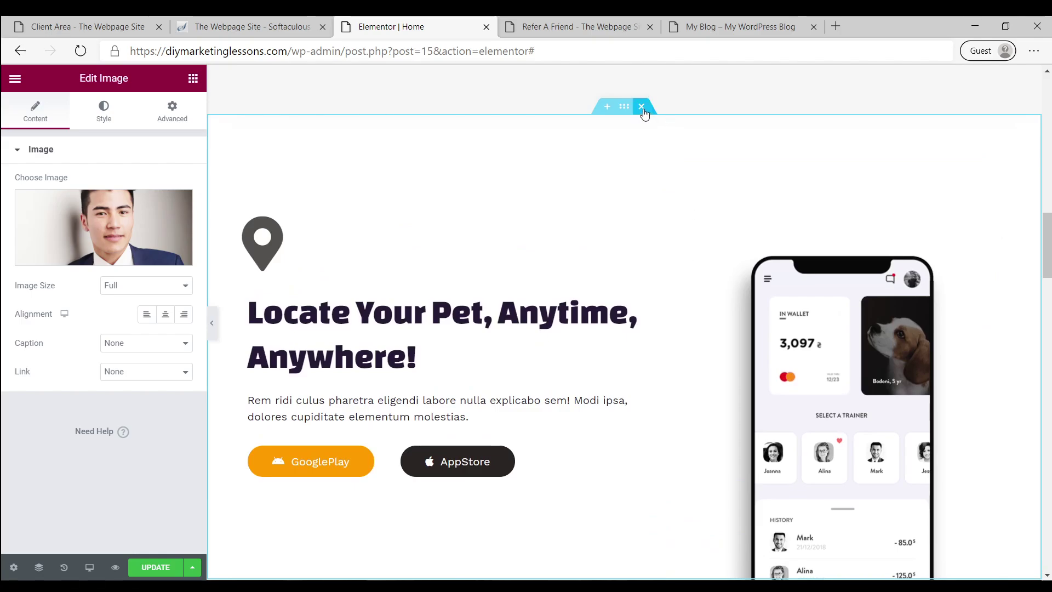
click(644, 108)
scroll(551, 339, up, 3)
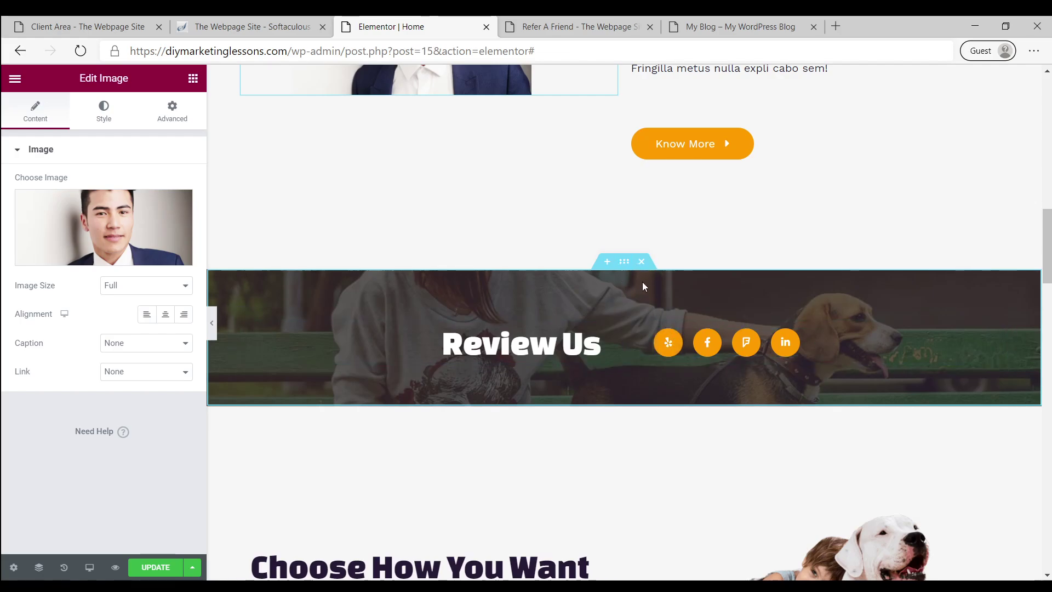
Open the Review Us section's background image picker and search Pixabay for 'new york'
click(625, 262)
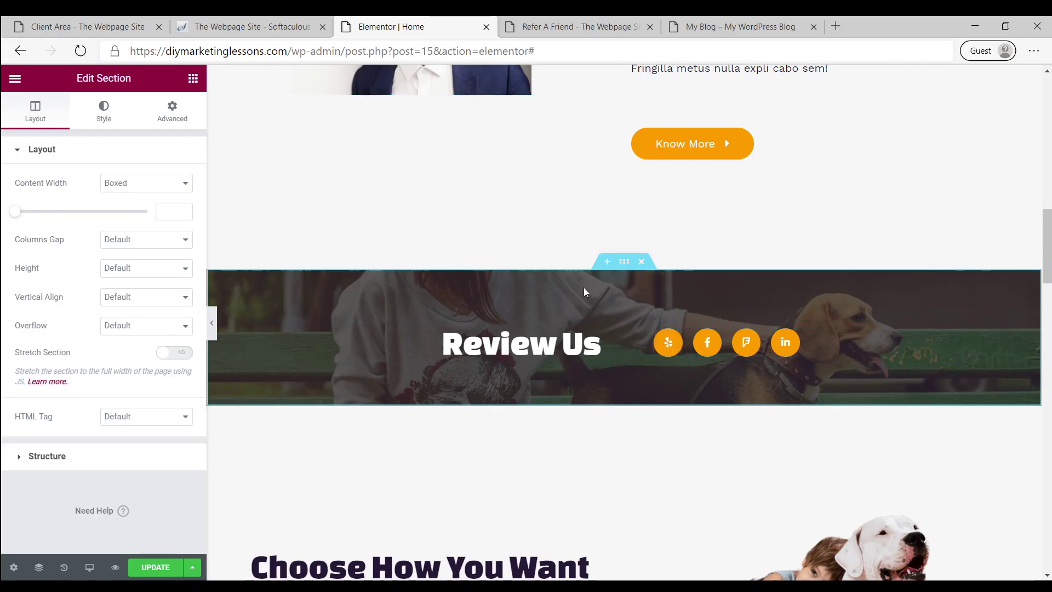
click(103, 109)
click(96, 318)
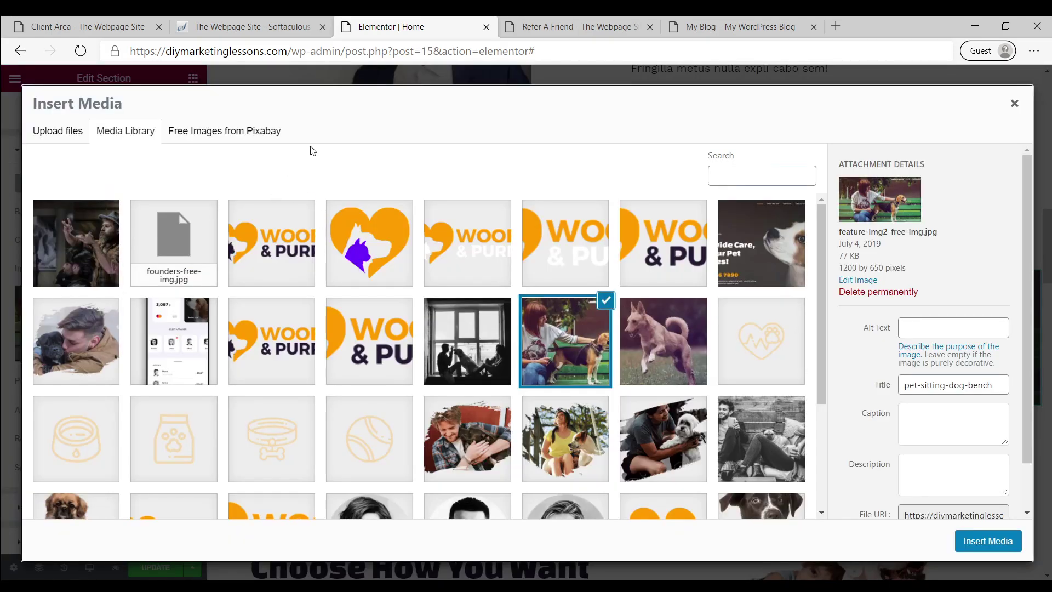
click(241, 140)
click(199, 164)
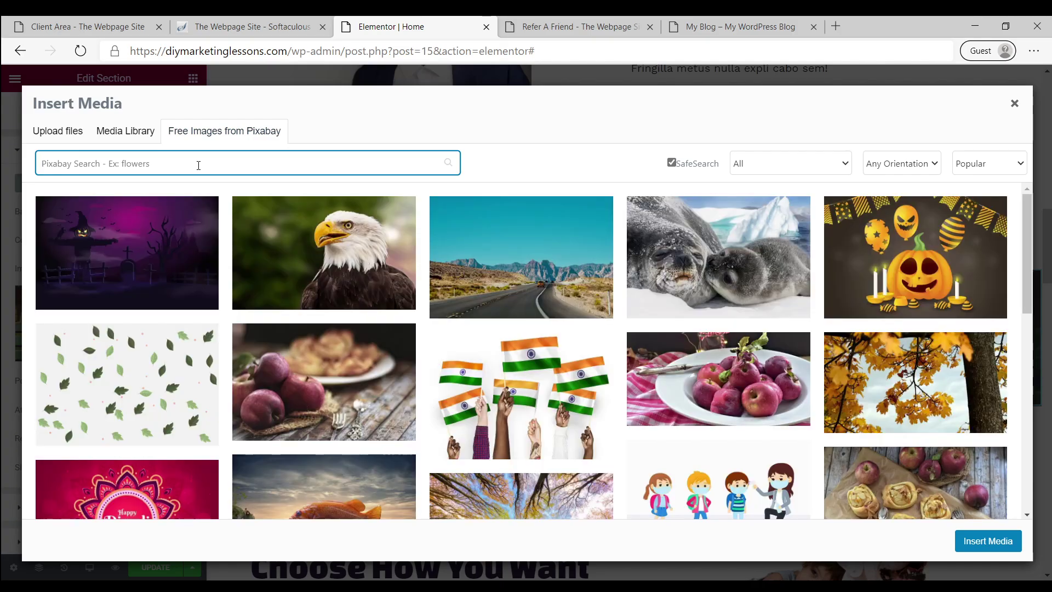
text(new york)
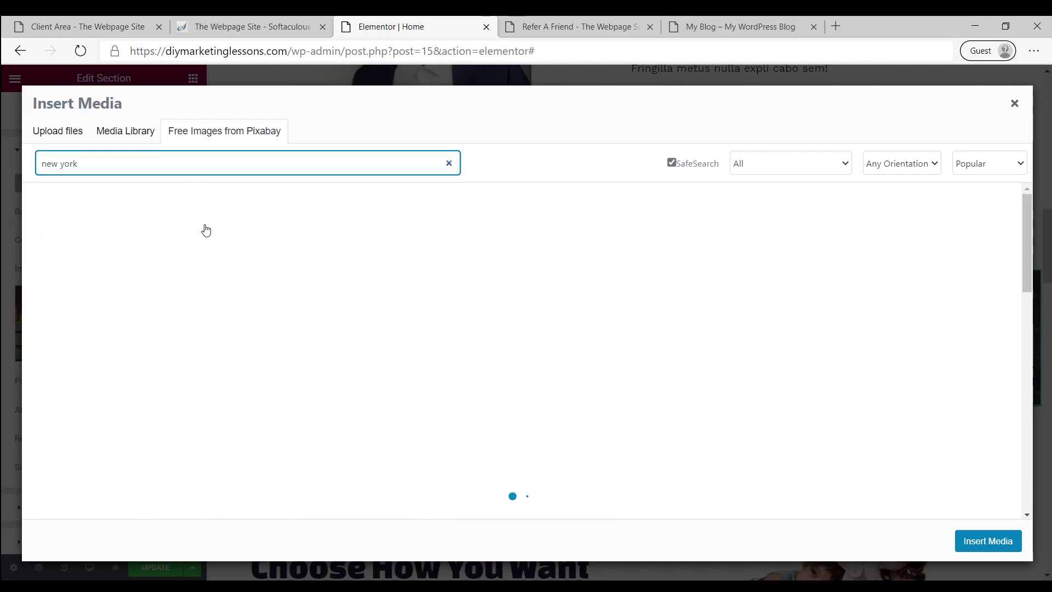
Choose the Brooklyn Bridge photo and insert it as the section background
scroll(559, 404, down, 3)
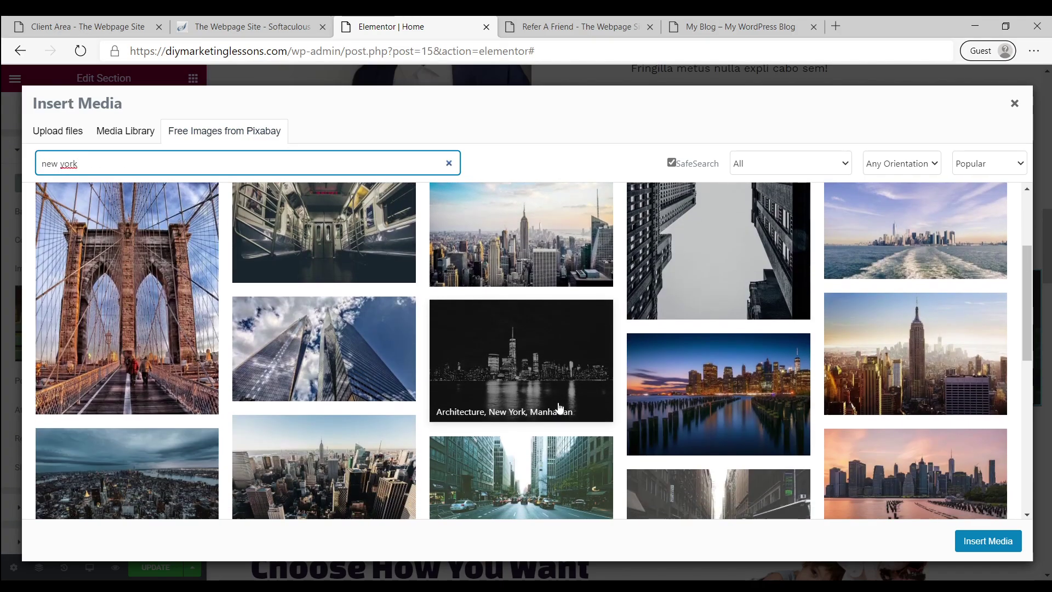
scroll(526, 378, down, 1)
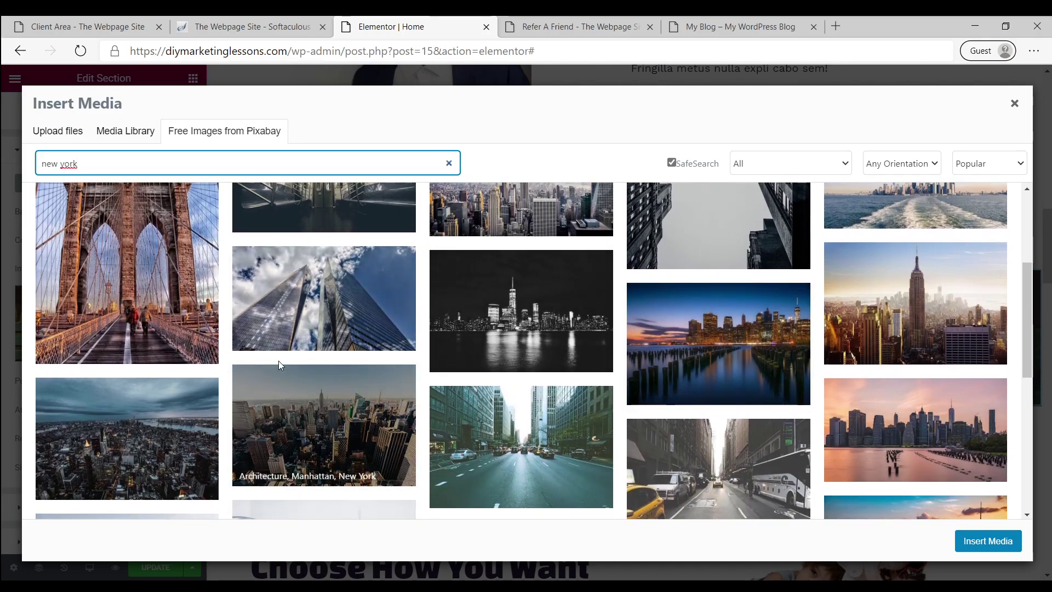
scroll(278, 364, down, 2)
scroll(734, 271, down, 2)
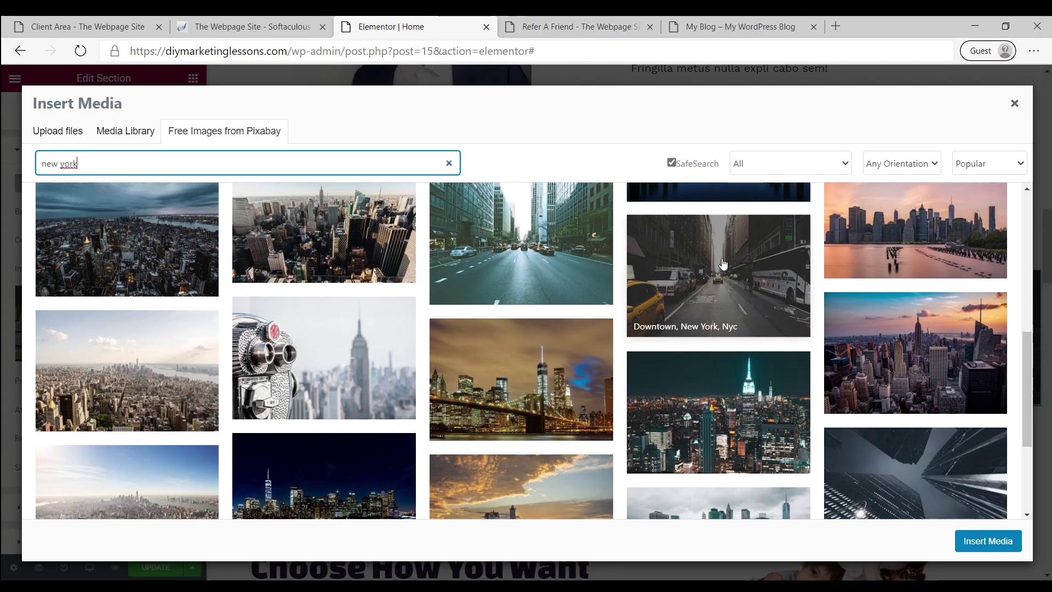
scroll(723, 263, down, 2)
scroll(209, 295, down, 2)
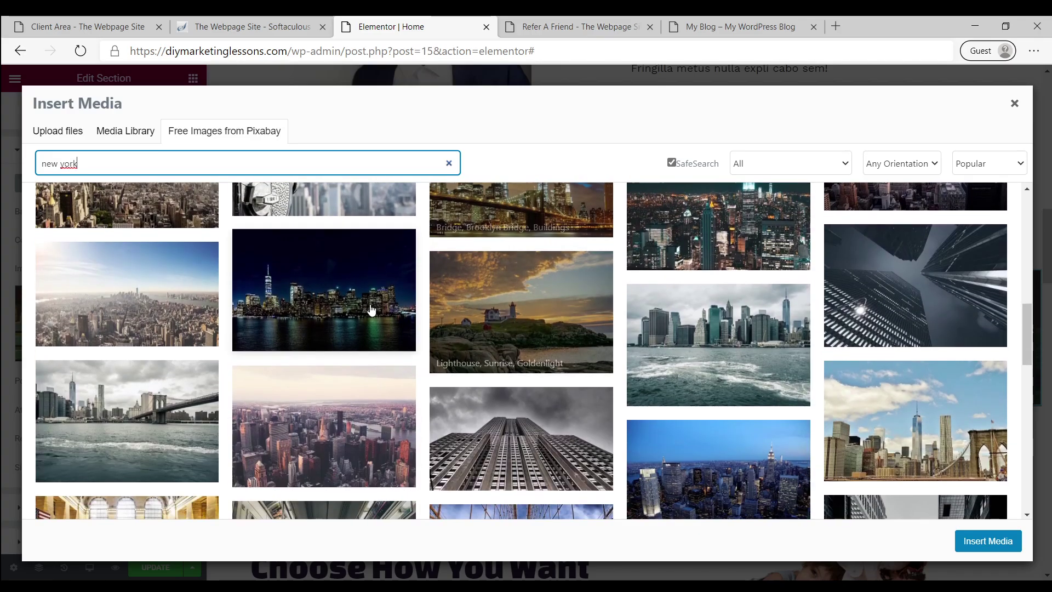
scroll(209, 296, down, 1)
scroll(539, 342, down, 2)
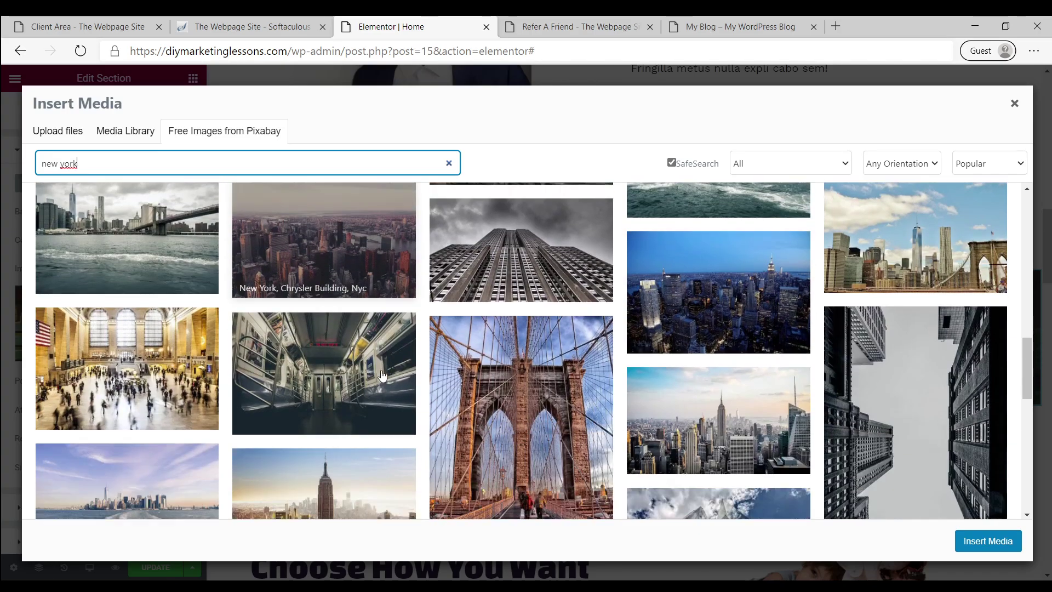
scroll(170, 335, up, 3)
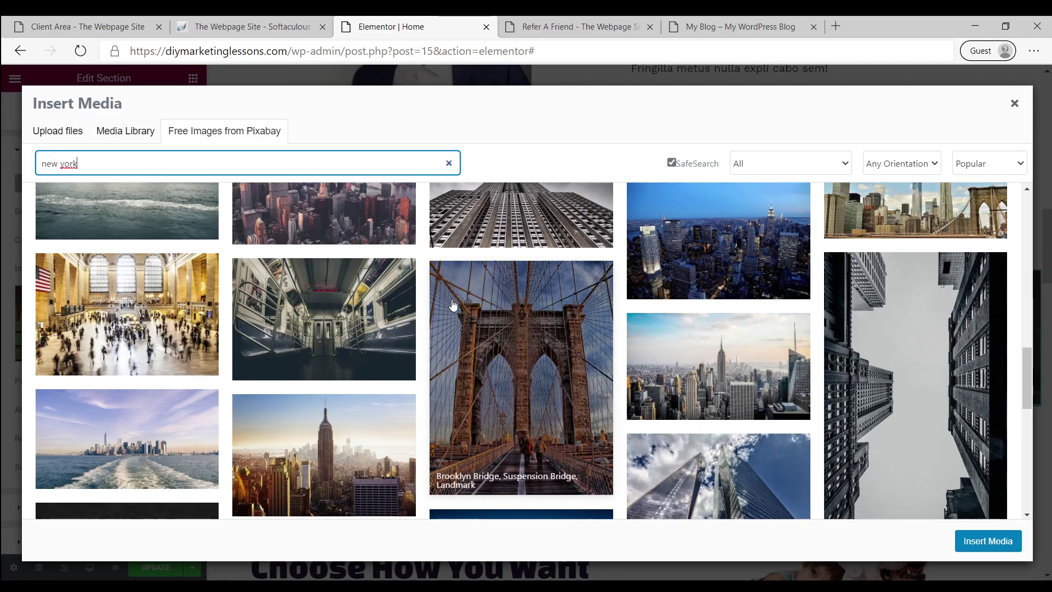
scroll(169, 334, up, 5)
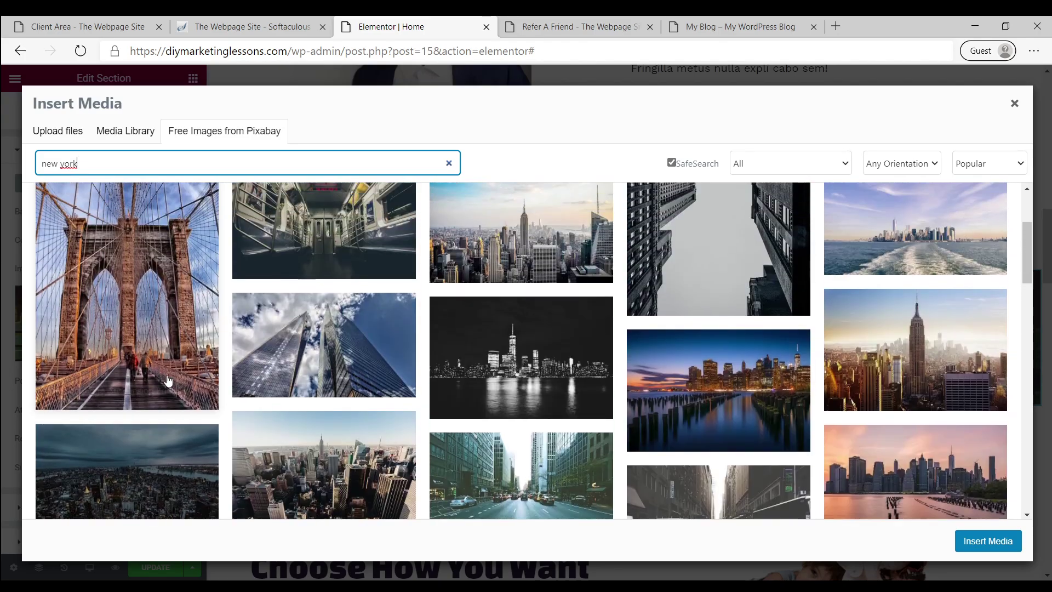
click(169, 381)
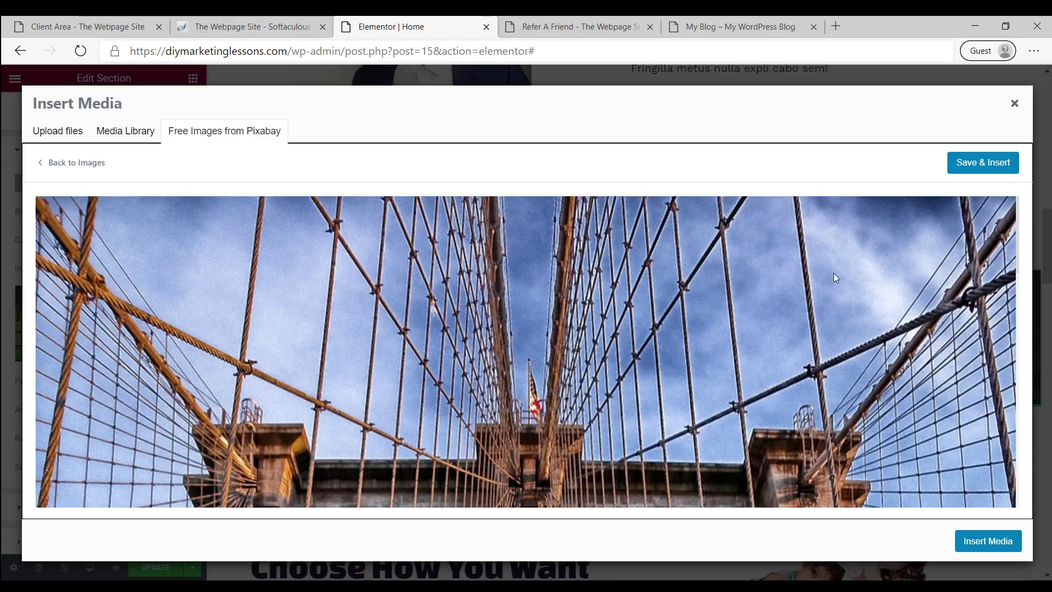
click(987, 170)
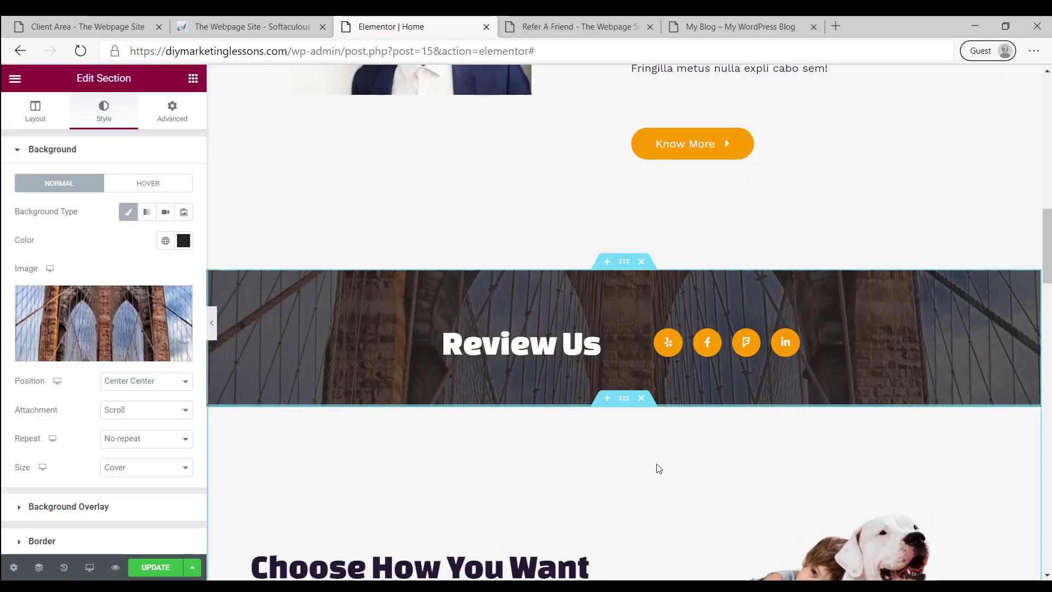
Inspect the links of the Yelp, Facebook F and Foursquare social icons in Review Us
scroll(547, 445, down, 3)
scroll(547, 440, up, 3)
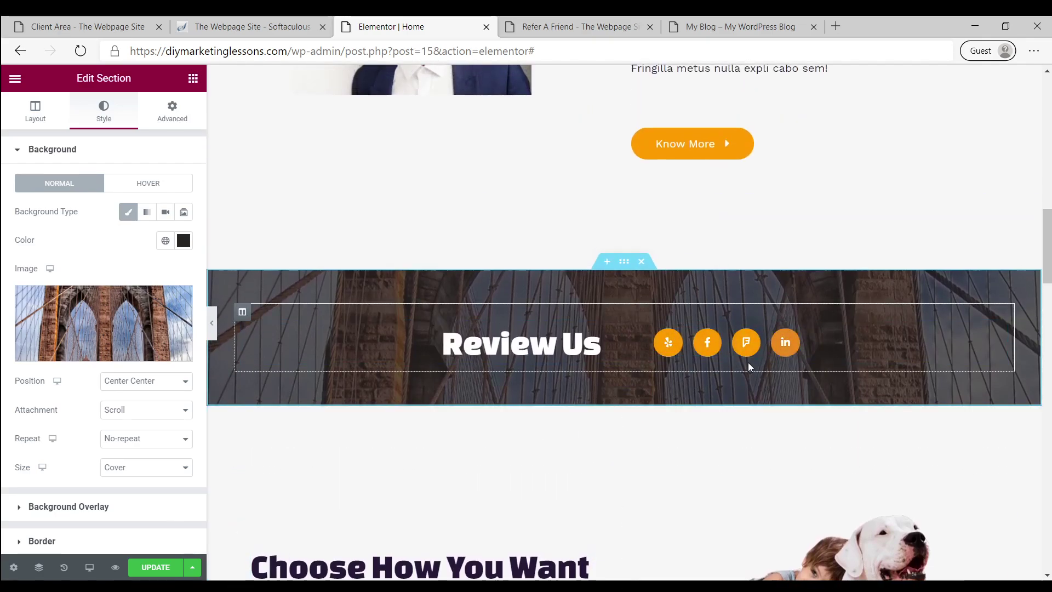
click(673, 345)
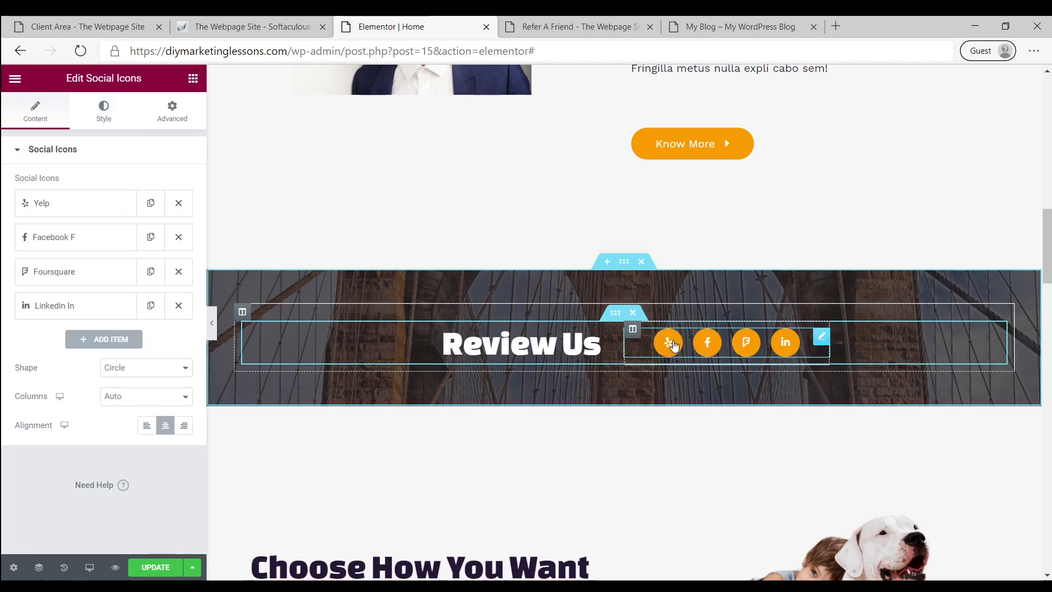
click(73, 205)
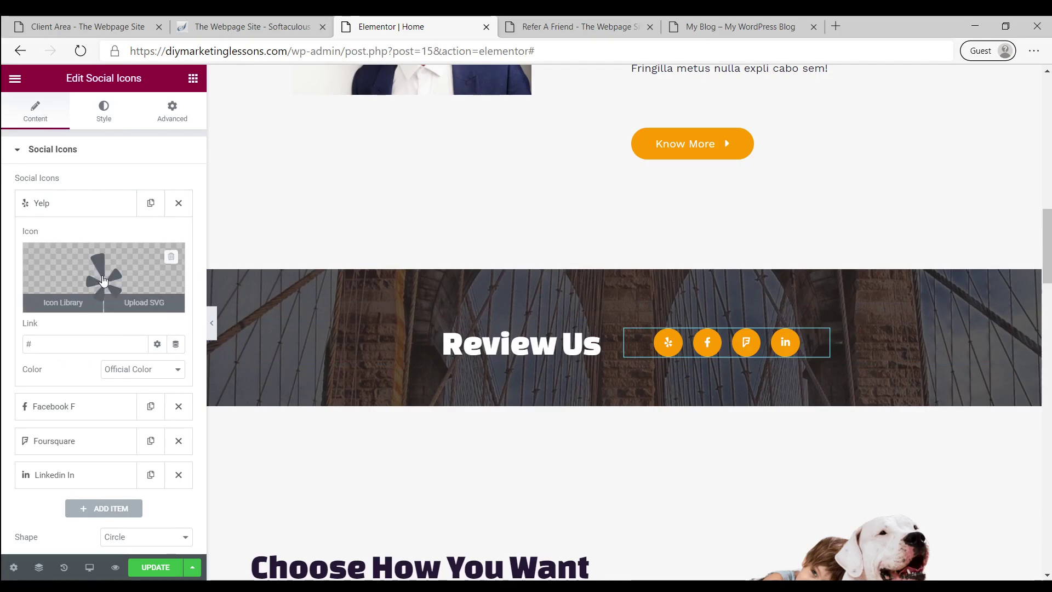
double_click(66, 344)
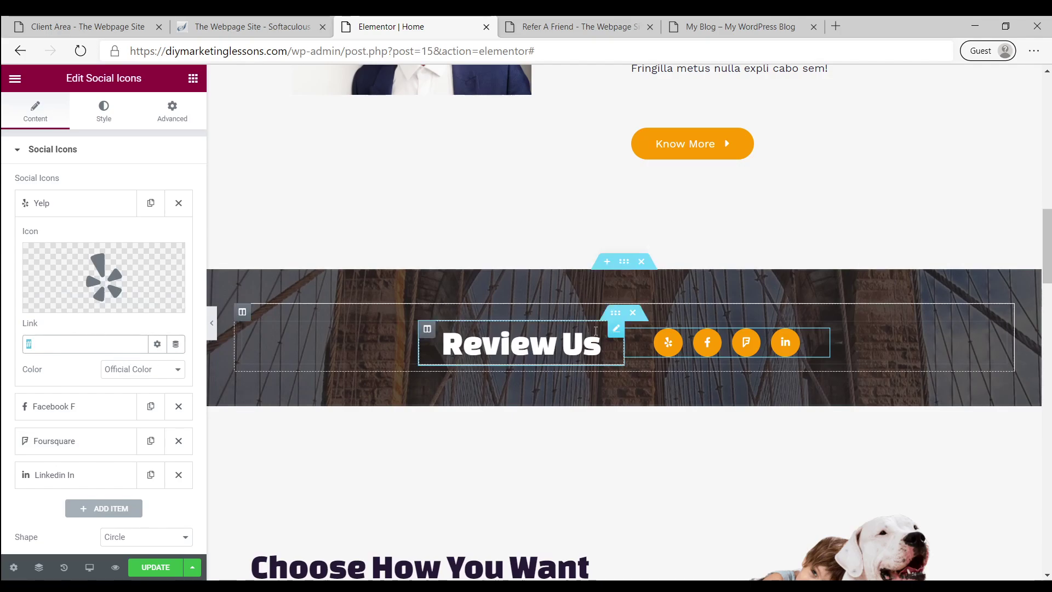
scroll(601, 336, down, 7)
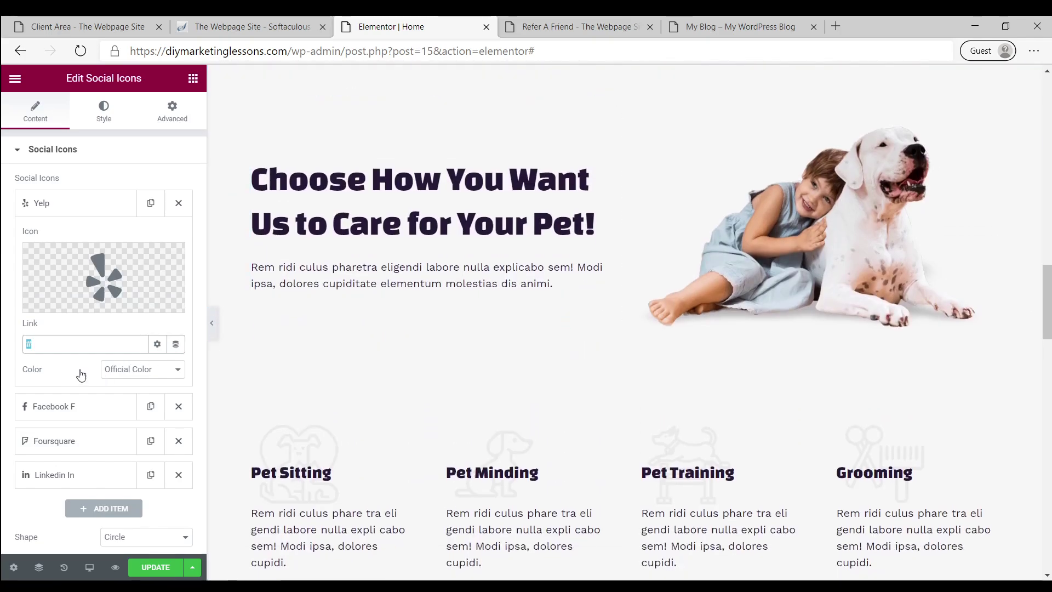
click(77, 406)
click(78, 440)
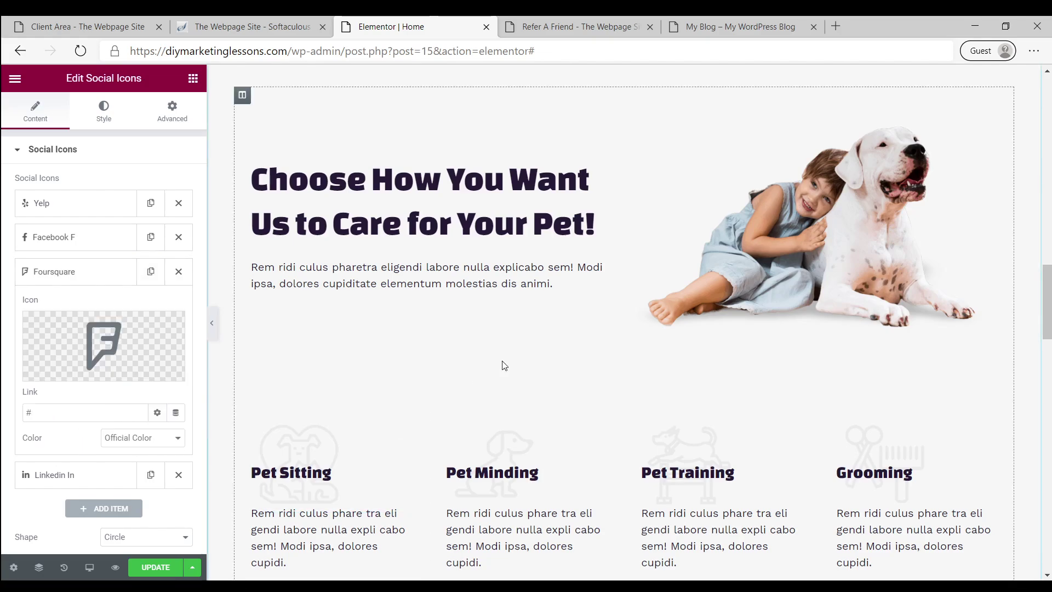
scroll(537, 329, down, 3)
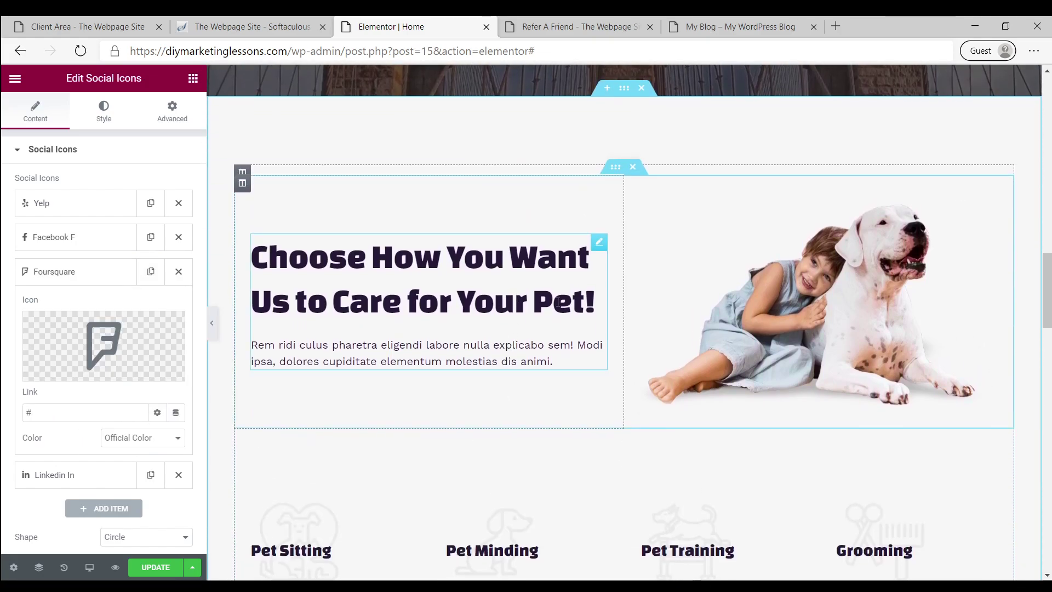
click(558, 302)
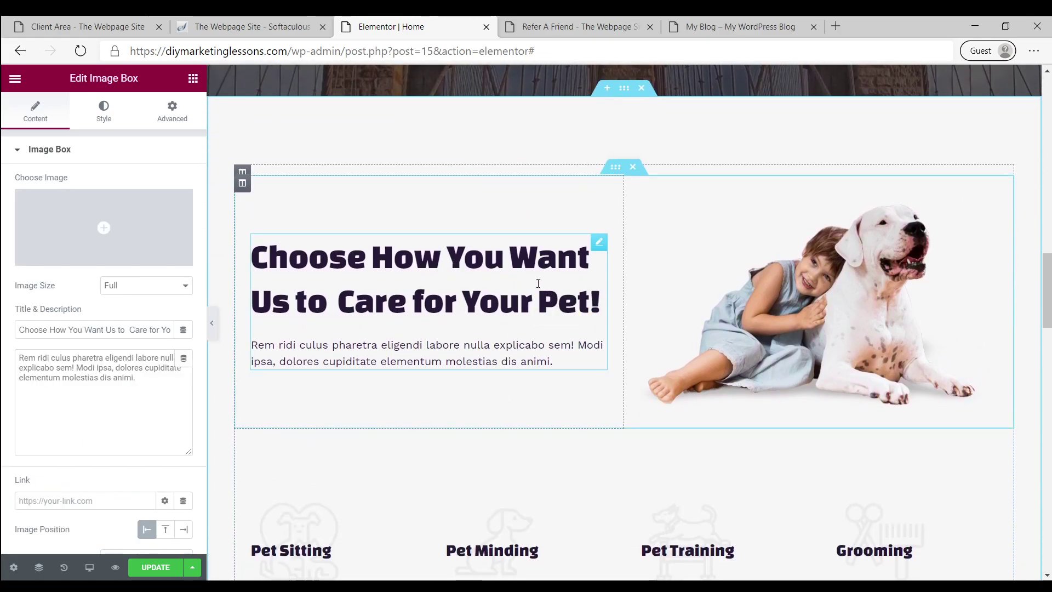
Retype the pet-care heading as 'We Do Beards Too!' and select the child-and-dog image
double_click(564, 300)
scroll(539, 320, down, 10)
scroll(539, 320, down, 10)
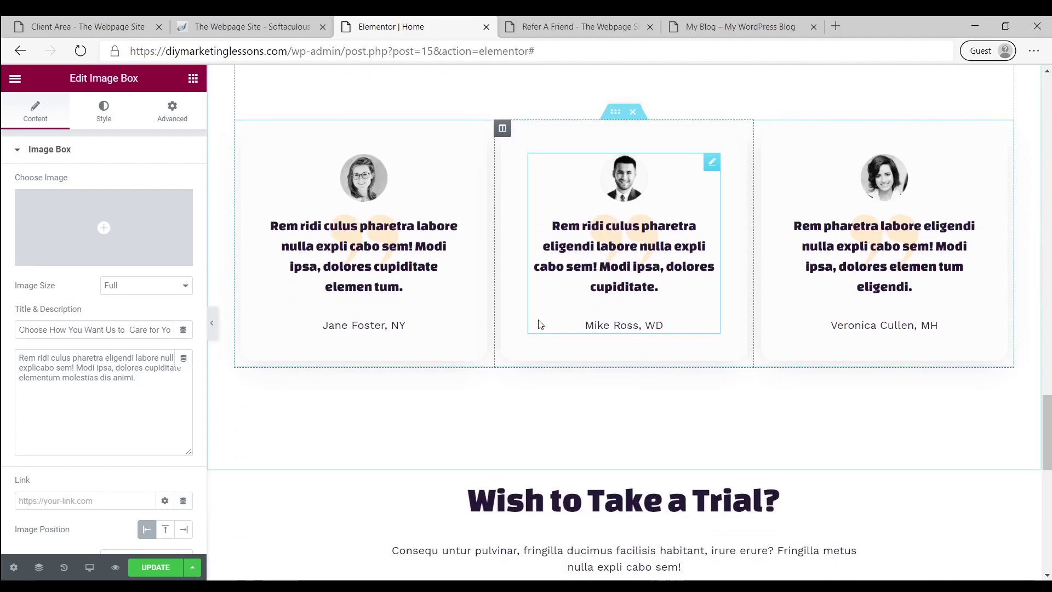
scroll(539, 323, up, 8)
scroll(539, 325, up, 8)
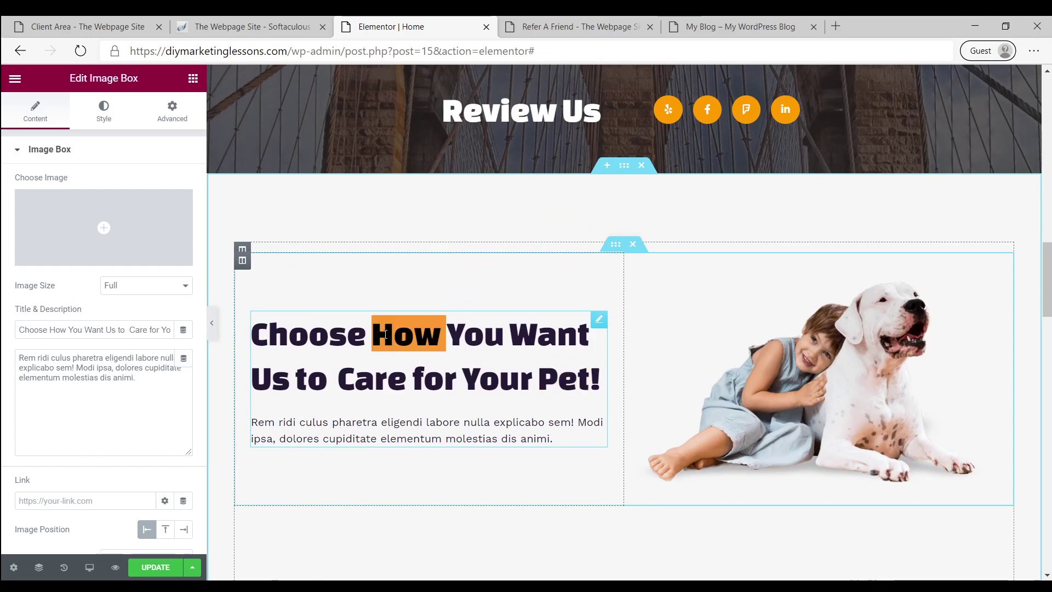
triple_click(390, 336)
text(We do B)
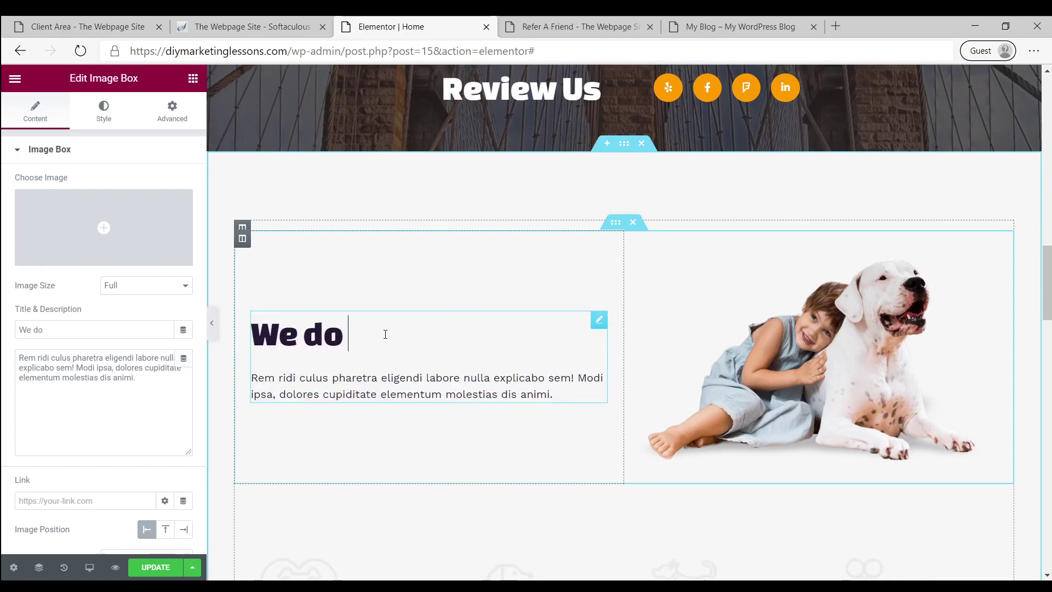
key(BackSpace)
key(BackSpace)
key(BackSpace)
text(Do Beards Too!)
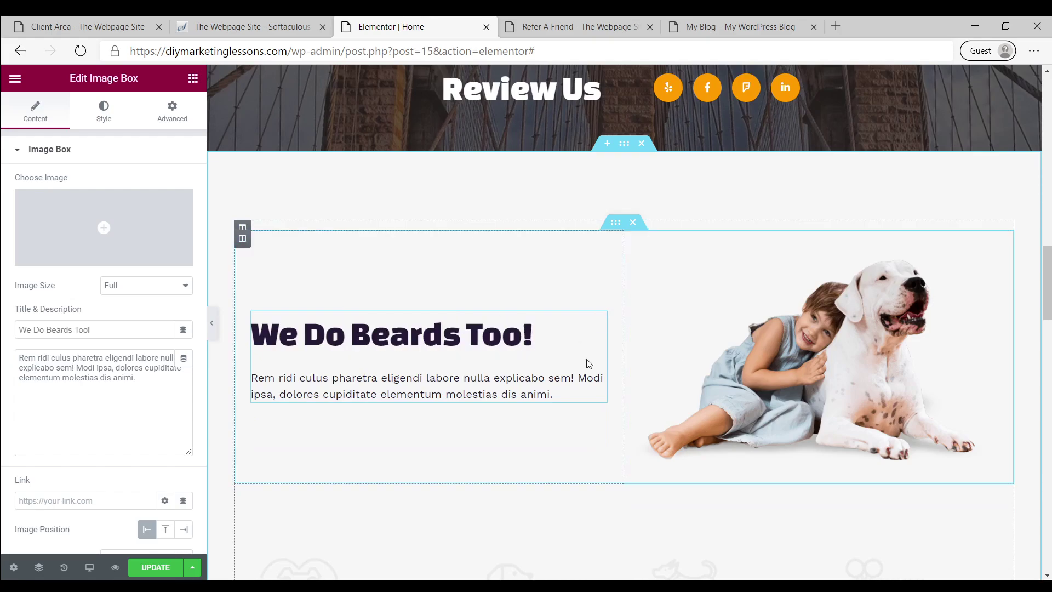
triple_click(383, 389)
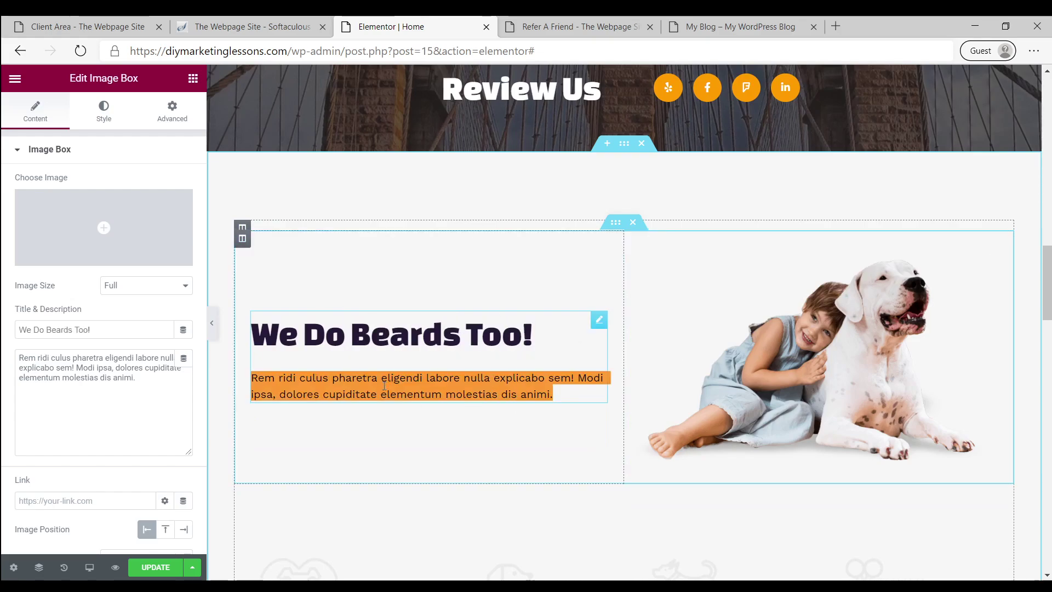
click(865, 347)
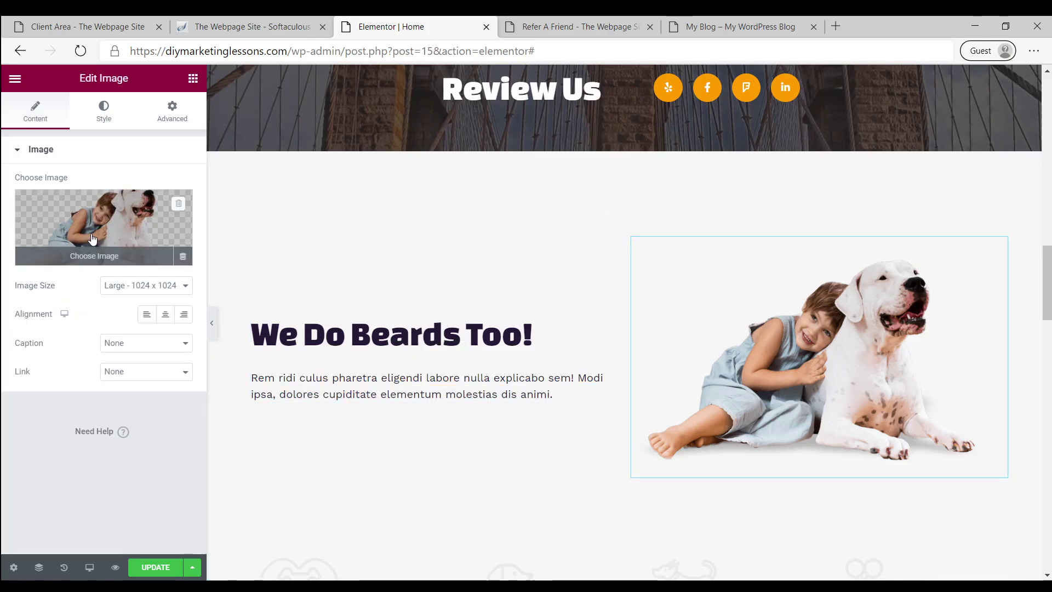
Search the free Pixabay images for 'beard' to replace the child-and-dog picture
click(148, 235)
click(209, 135)
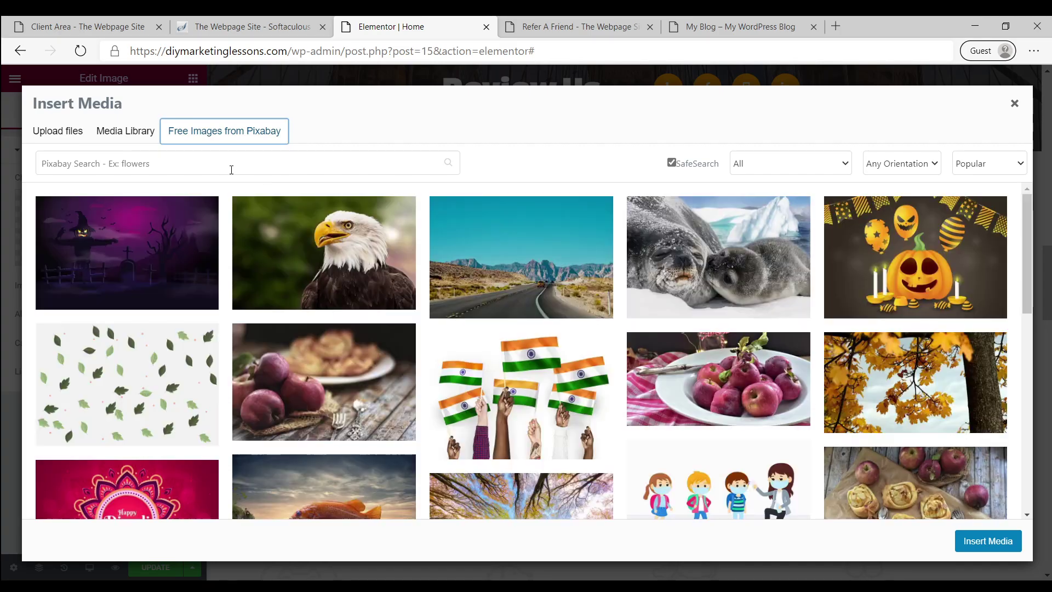
click(223, 165)
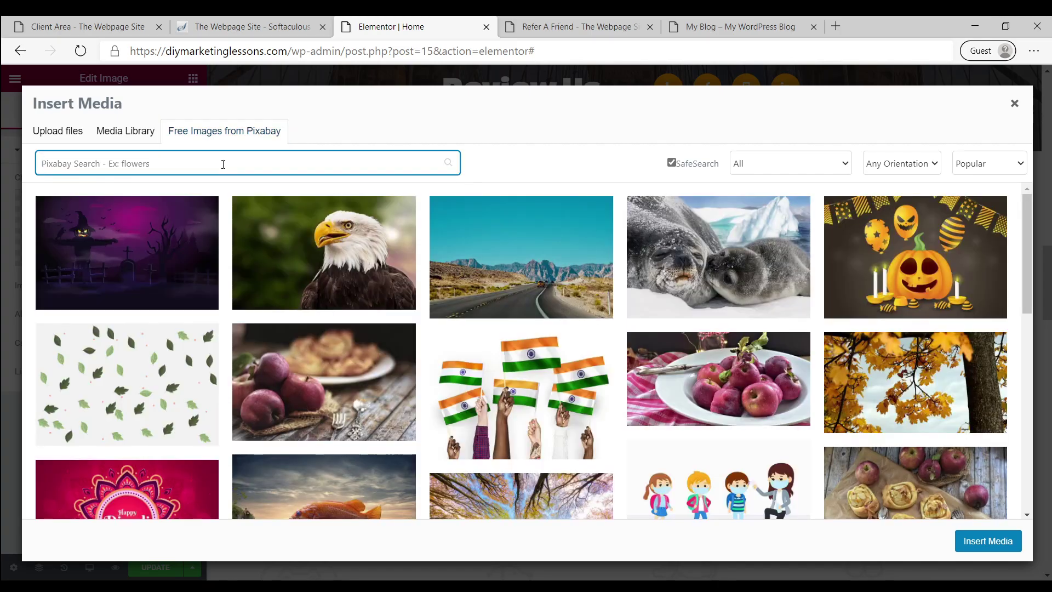
text(beard)
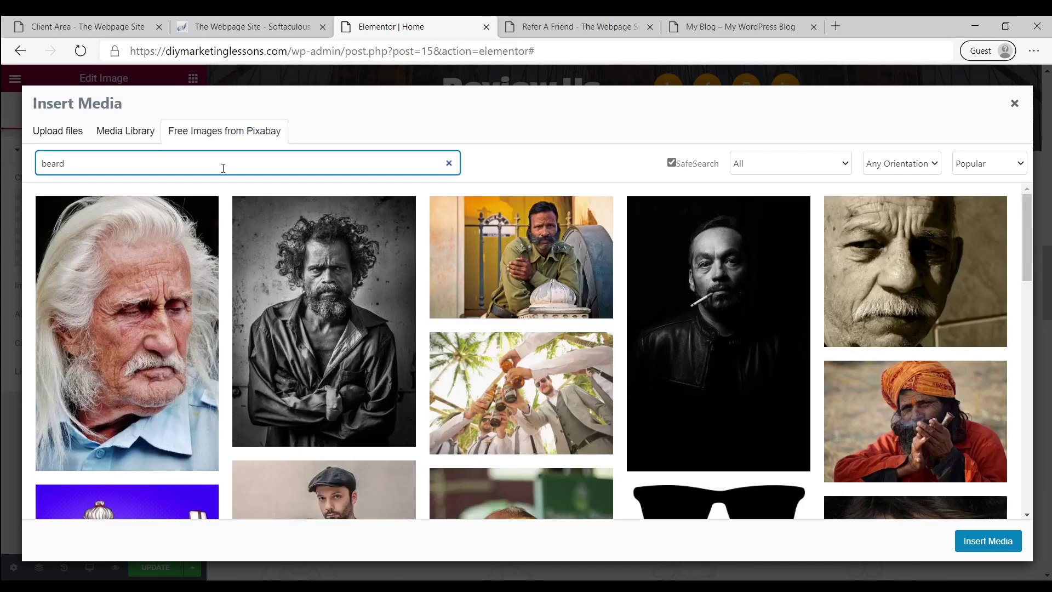
scroll(429, 248, down, 3)
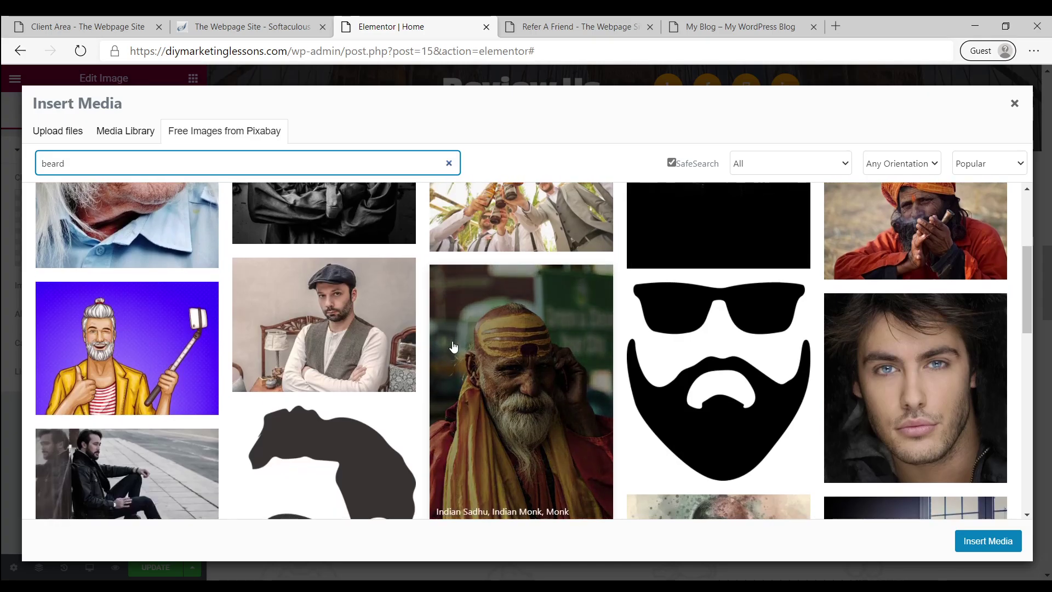
scroll(454, 346, down, 10)
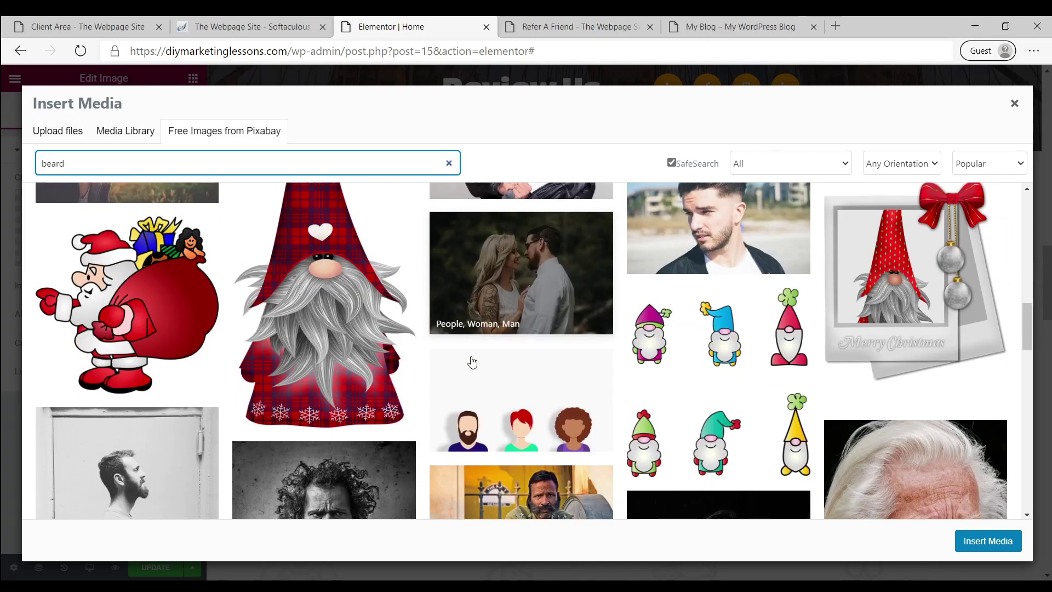
scroll(472, 362, down, 5)
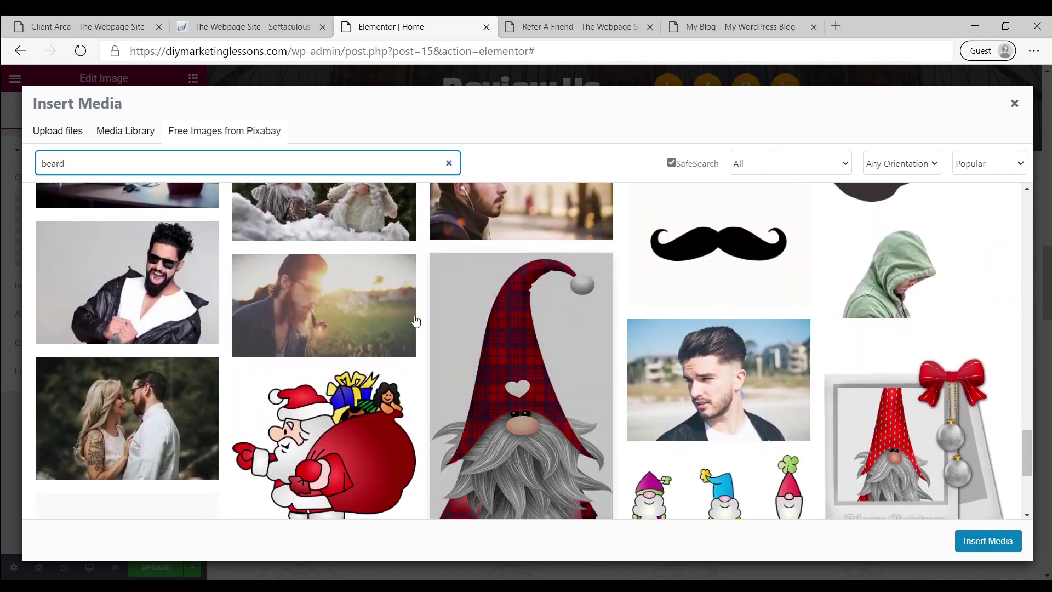
scroll(415, 321, down, 4)
Try the search terms 'shav' and 'barber', then close the image picker without inserting
double_click(105, 159)
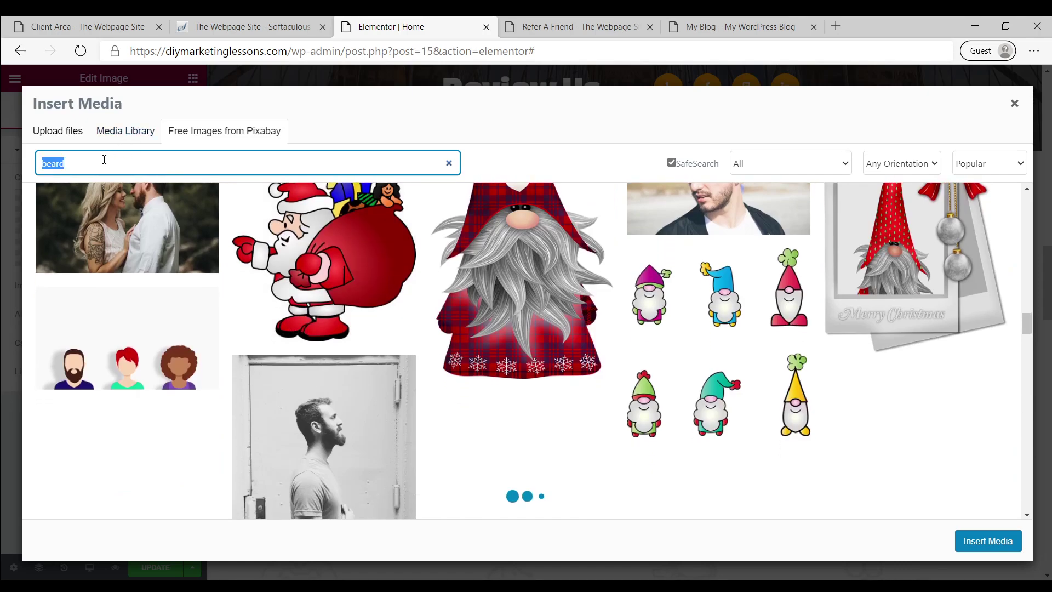
click(104, 159)
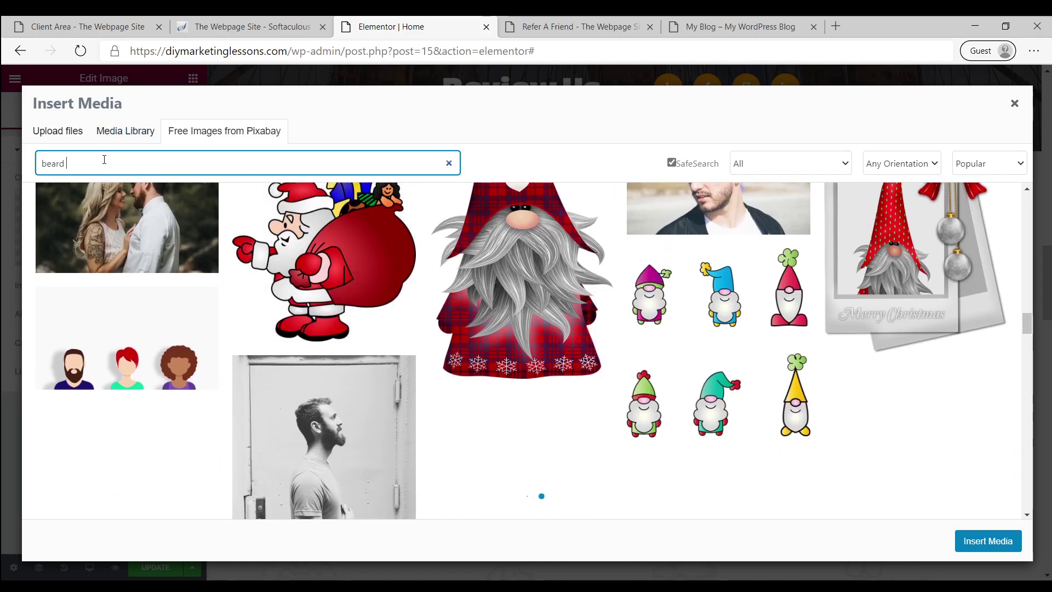
text(shave)
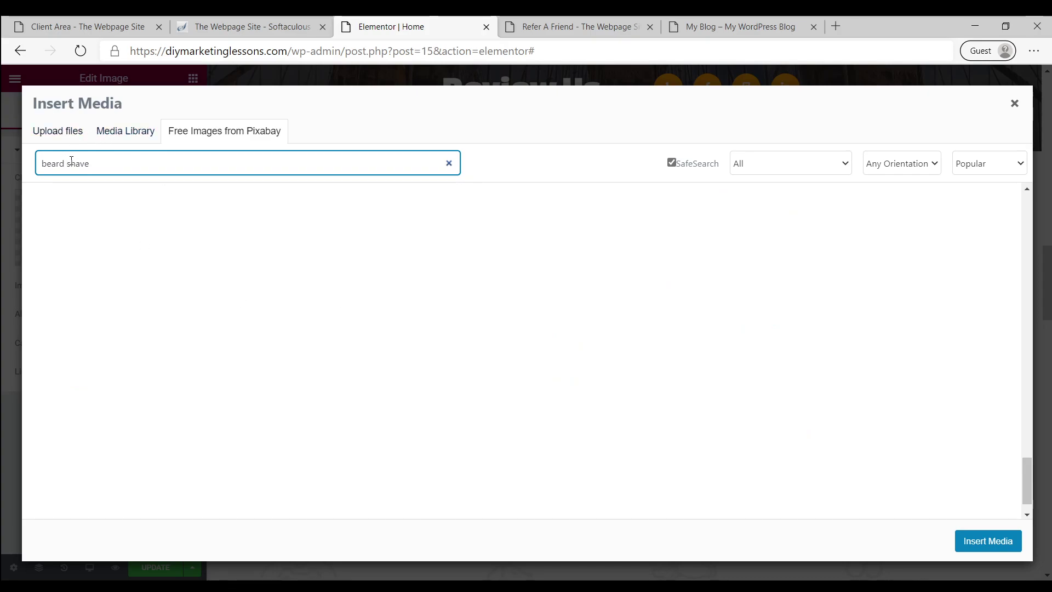
drag(66, 161, 56, 162)
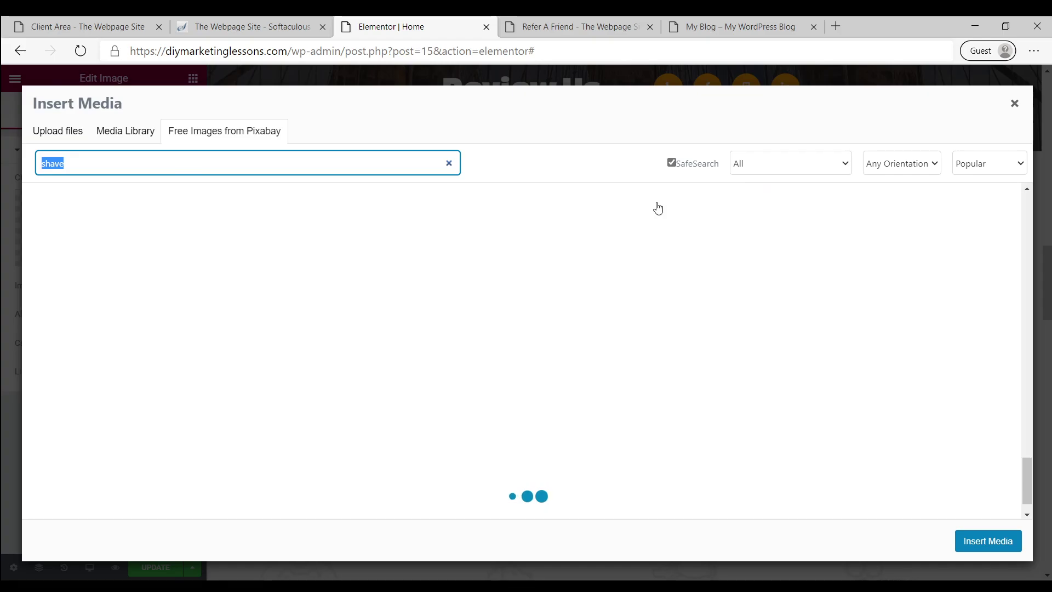
text(barber)
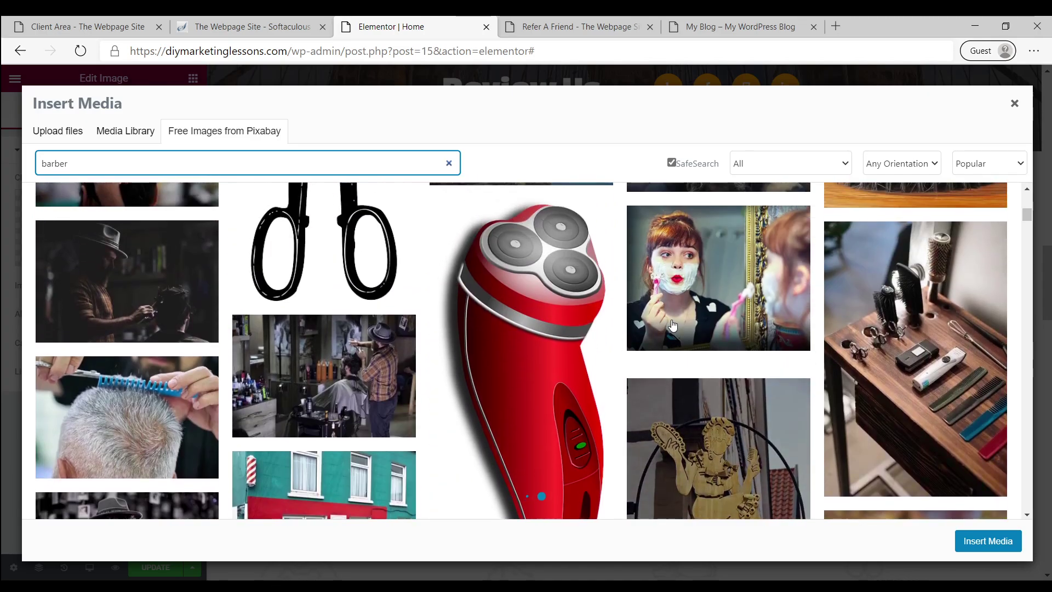
scroll(673, 324, up, 2)
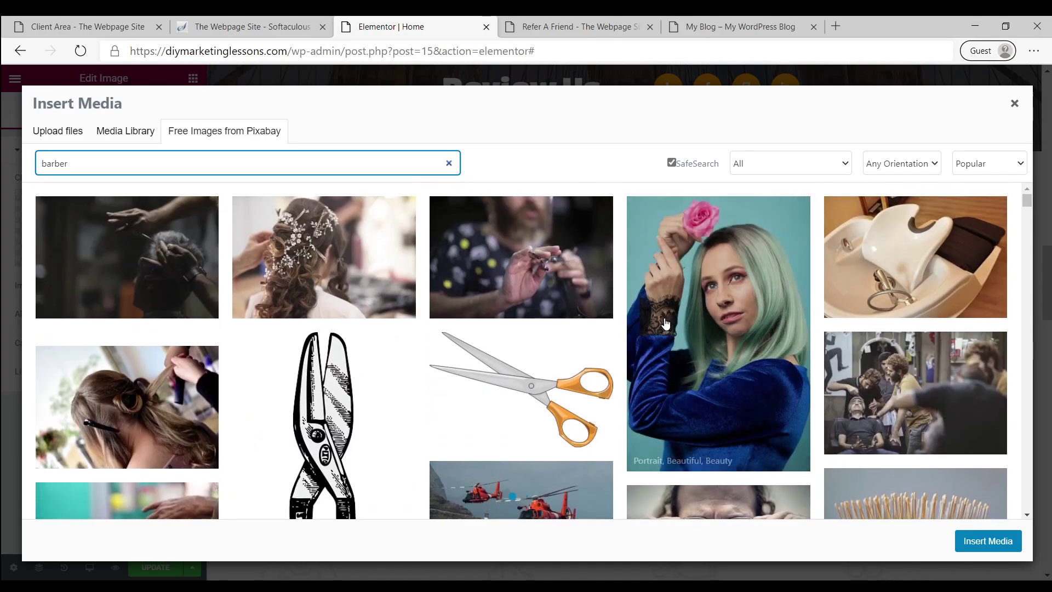
scroll(676, 334, down, 10)
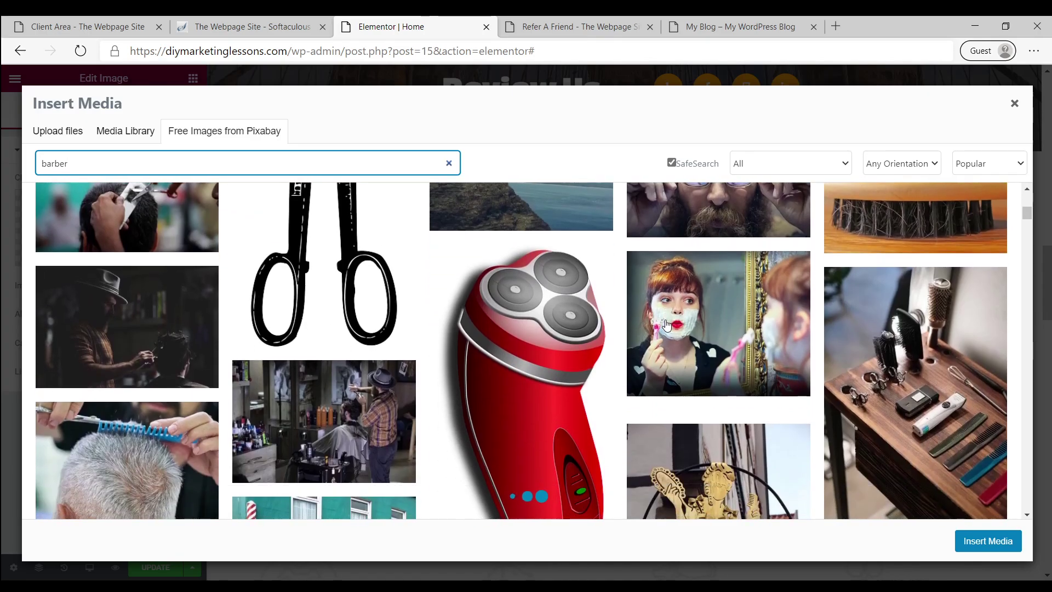
scroll(668, 323, down, 2)
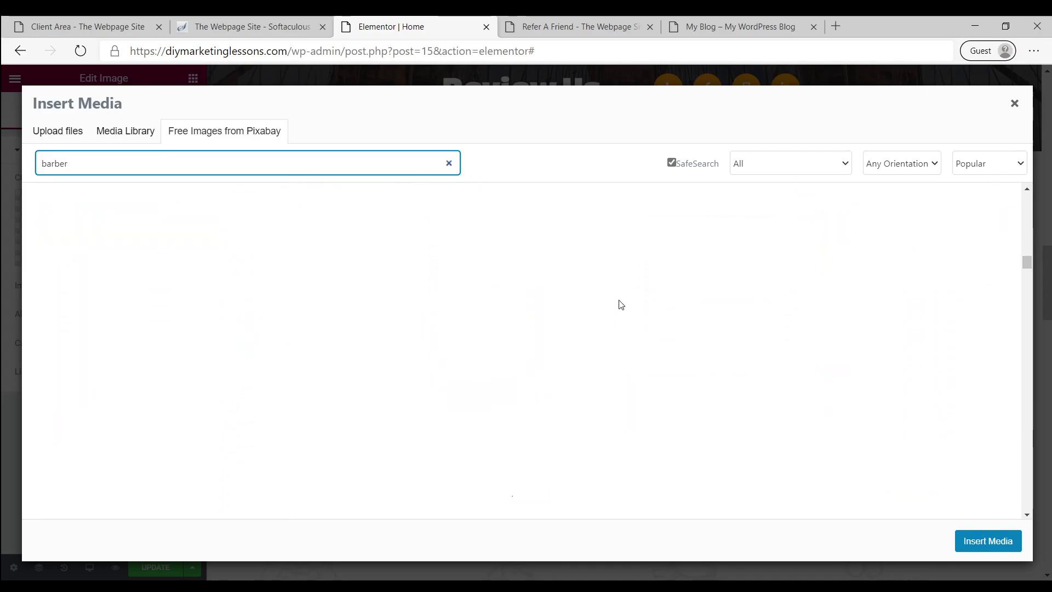
click(1015, 103)
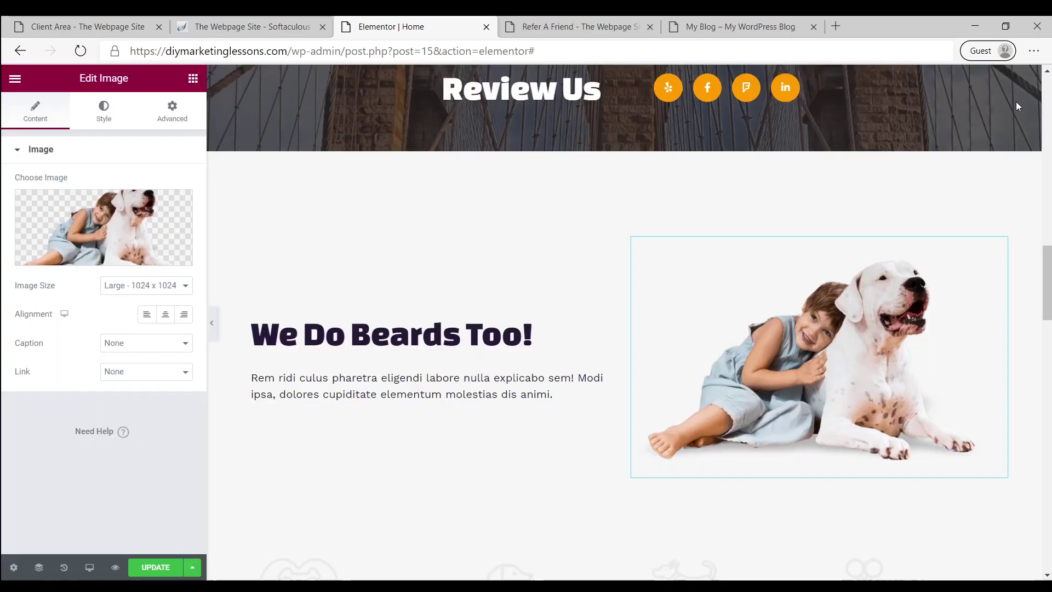
Reopen the image picker and search Pixabay for barber images
click(111, 237)
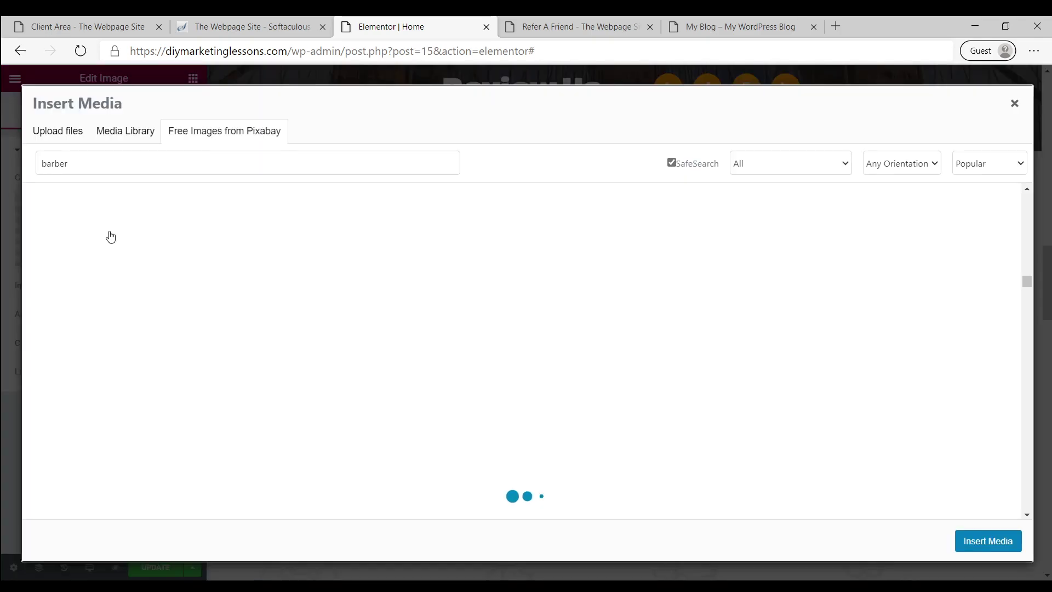
click(204, 163)
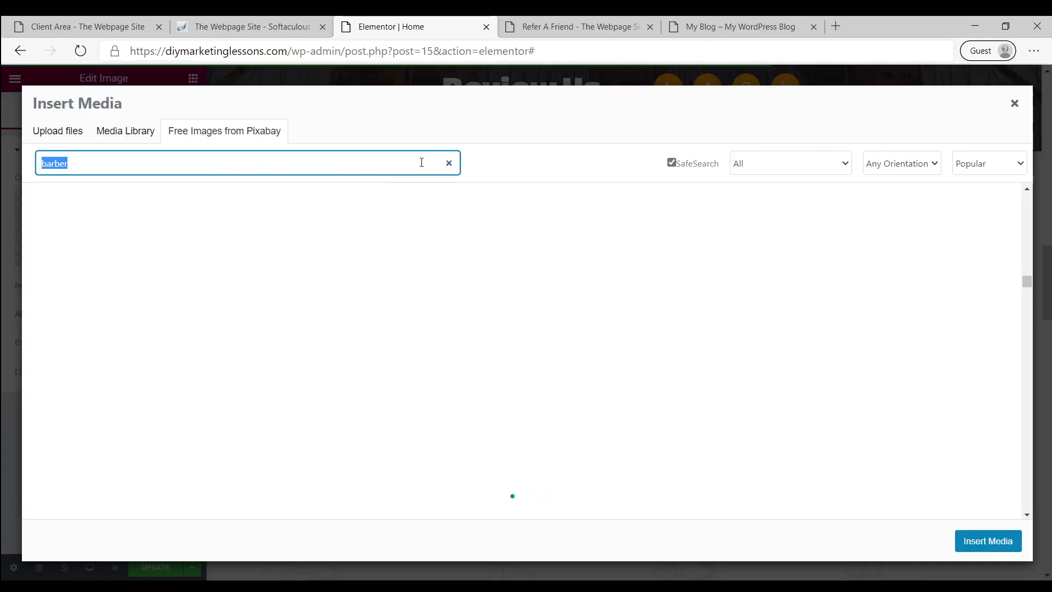
click(449, 162)
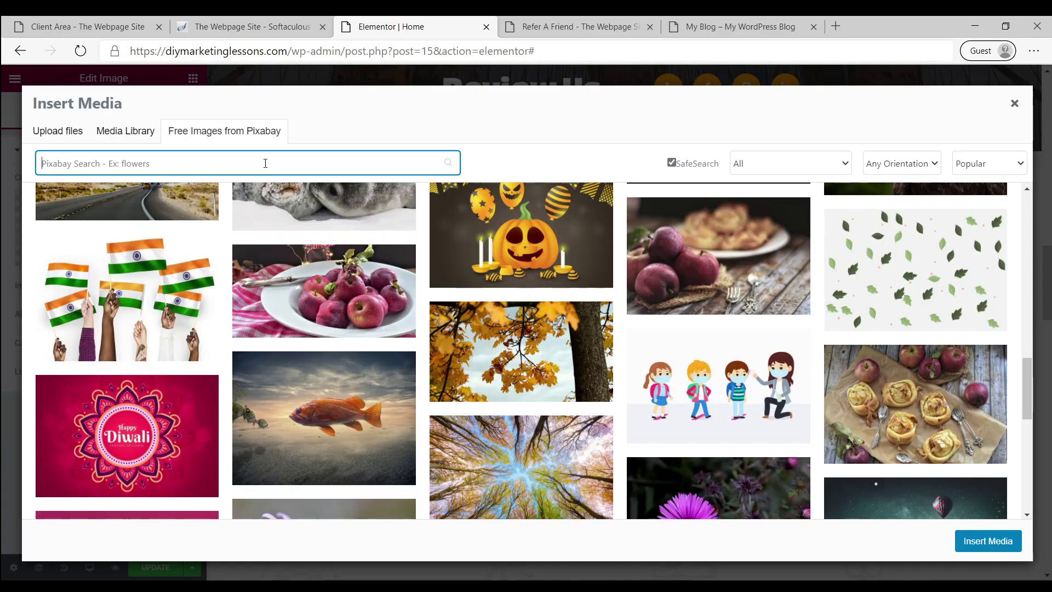
text(barber)
key(Return)
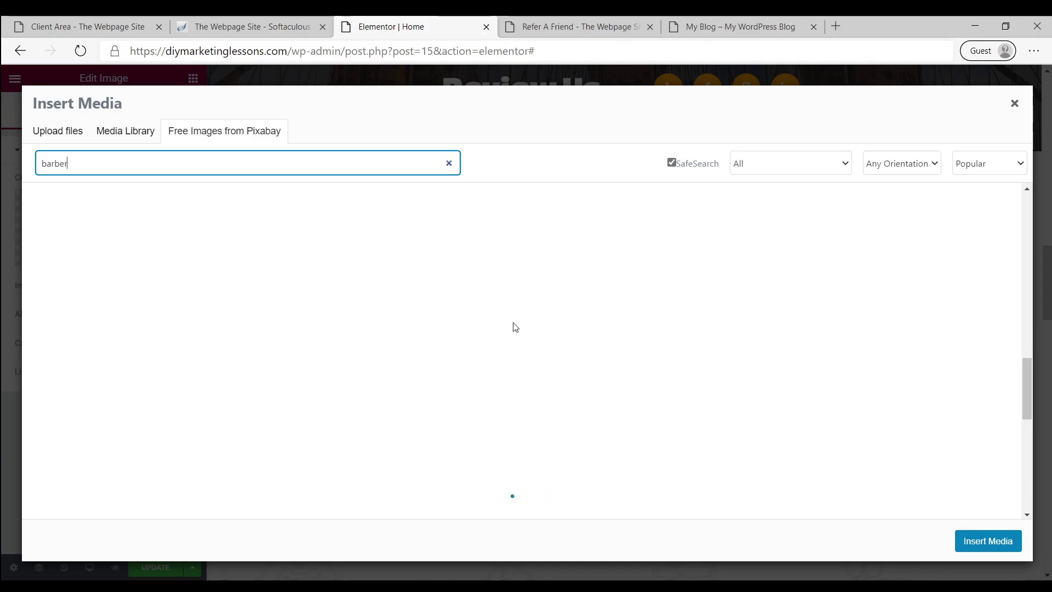
Choose the black-and-white barber towel-shave photo and save and insert it
scroll(515, 328, up, 10)
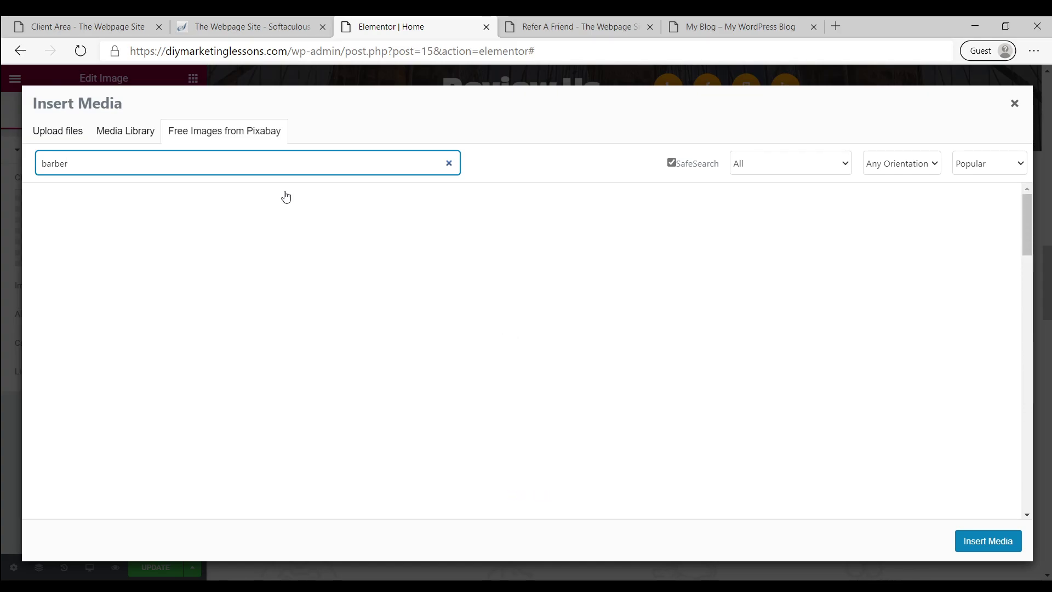
double_click(193, 168)
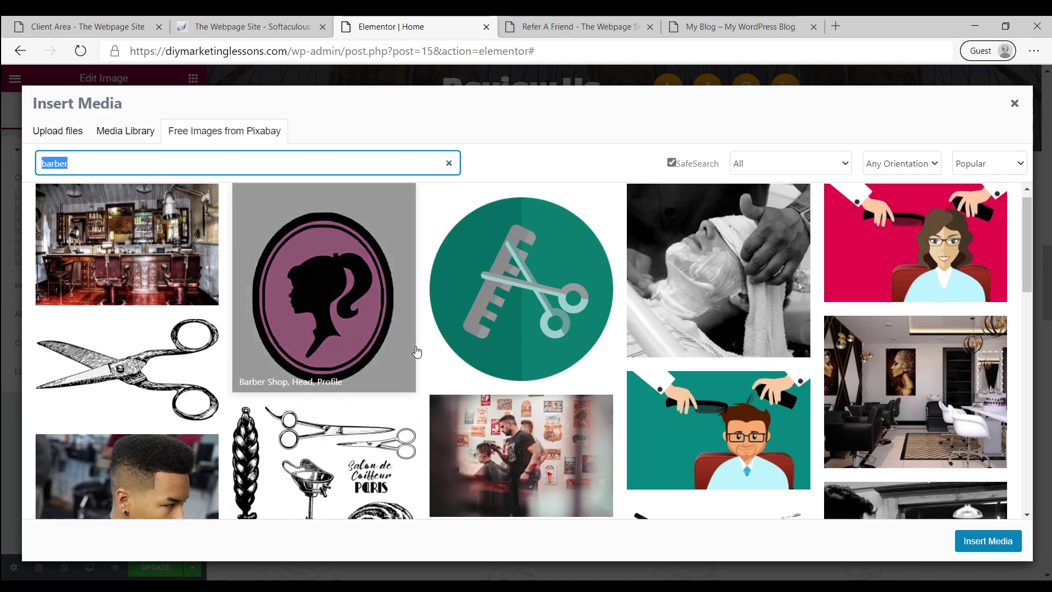
scroll(419, 352, down, 3)
scroll(426, 353, up, 2)
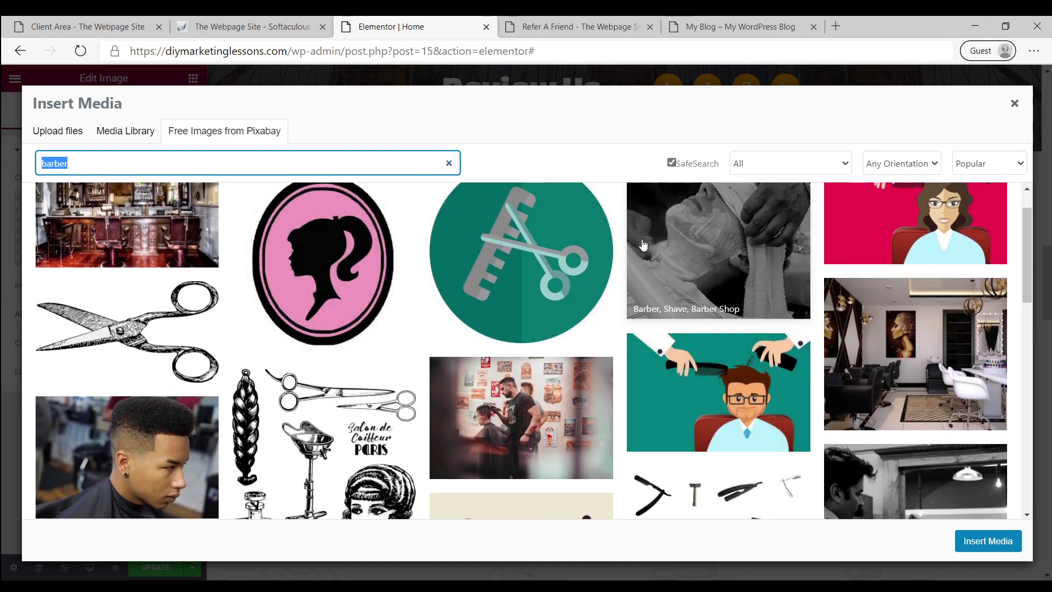
click(666, 248)
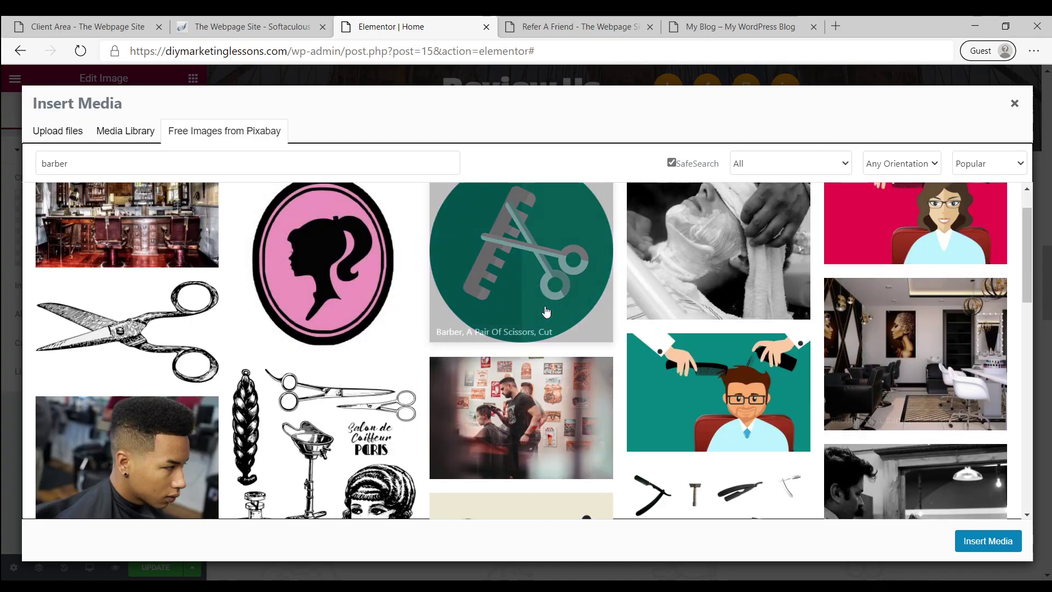
scroll(521, 427, up, 1)
click(695, 298)
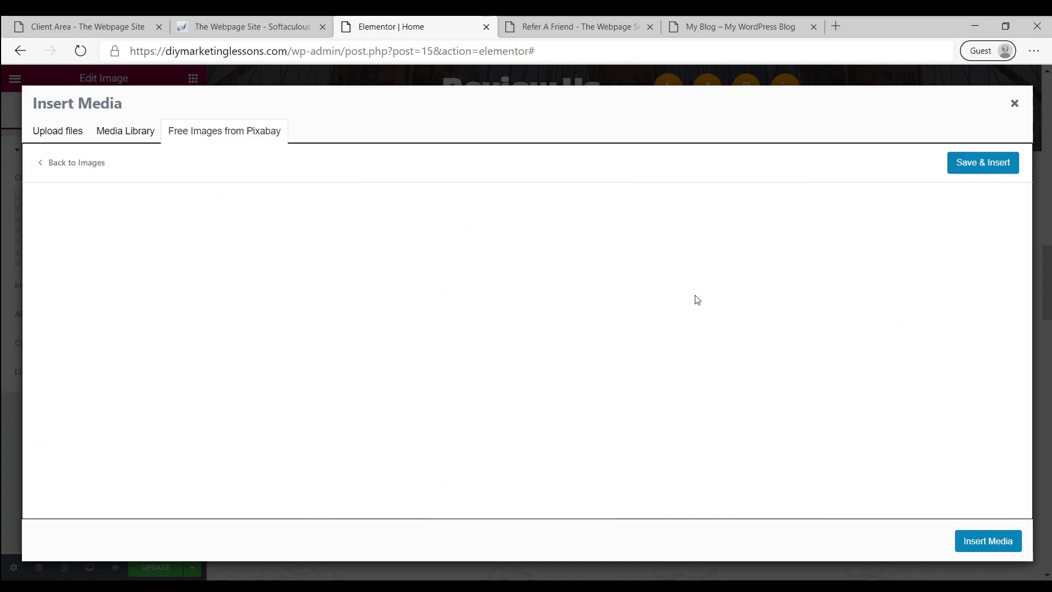
click(959, 170)
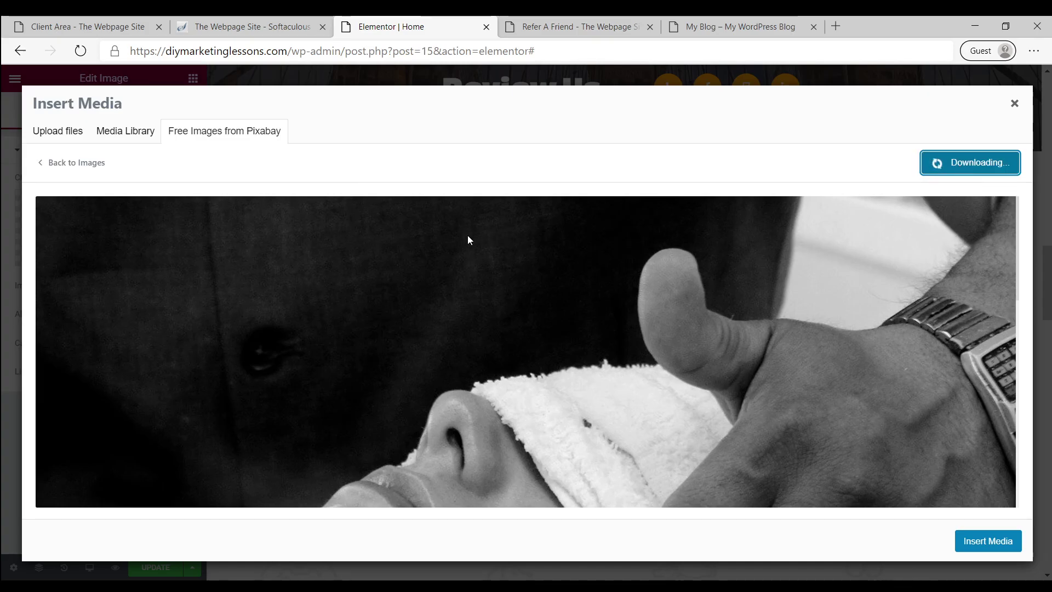
Delete the pet services section from the page
scroll(428, 325, down, 9)
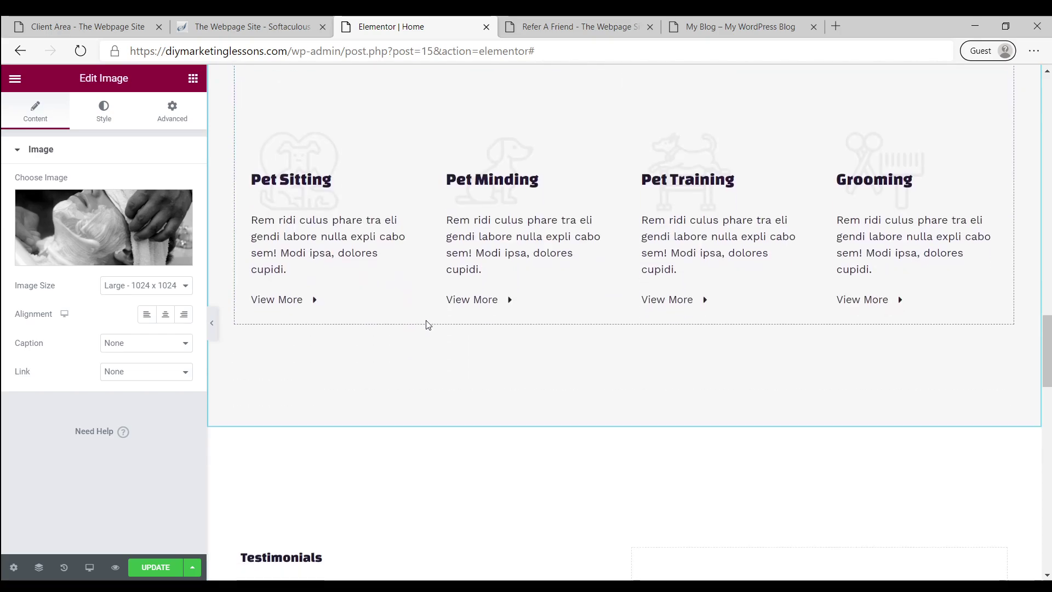
scroll(354, 311, up, 3)
scroll(355, 310, up, 3)
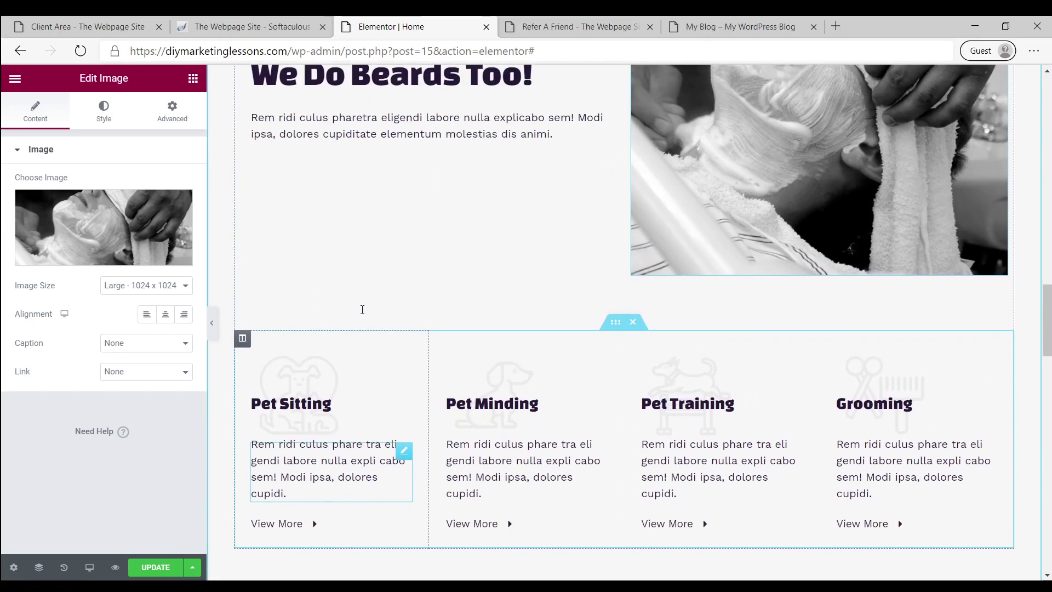
scroll(359, 321, down, 3)
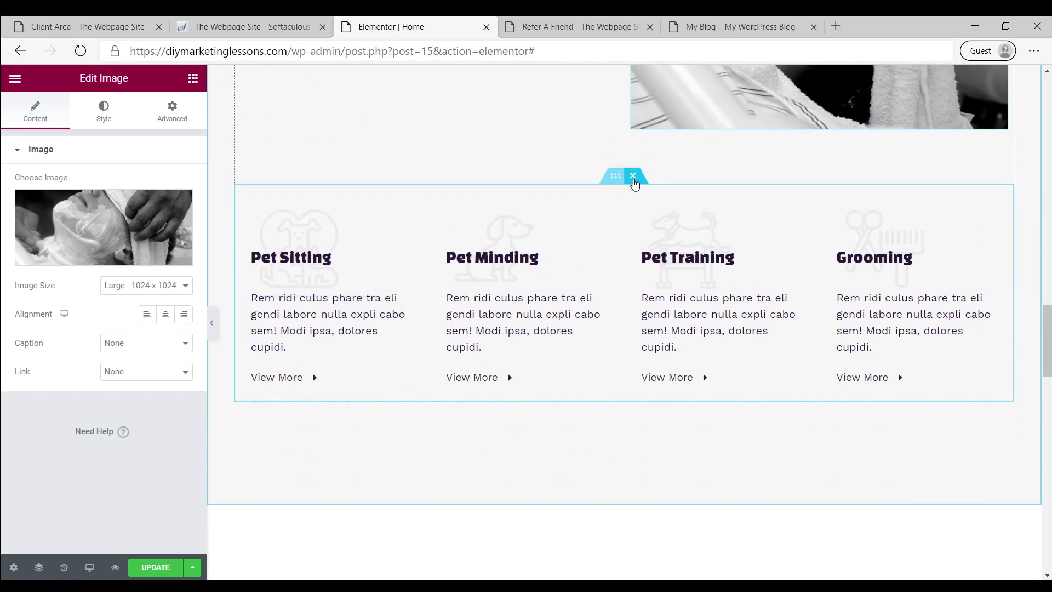
click(633, 180)
Retitle the 'Happy Faces' heading to 'Reviews'
scroll(470, 453, down, 3)
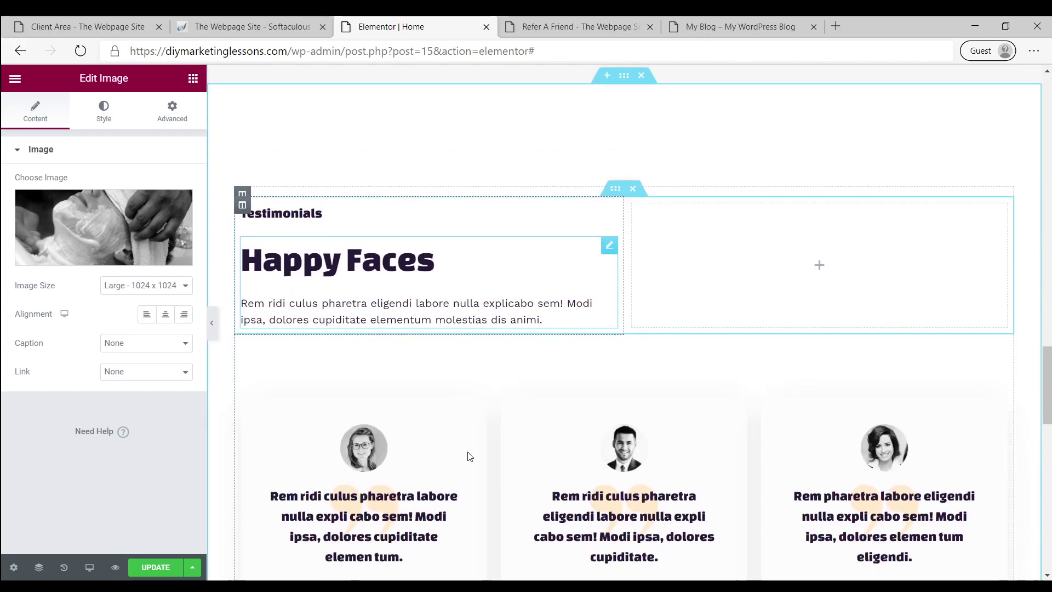
triple_click(290, 259)
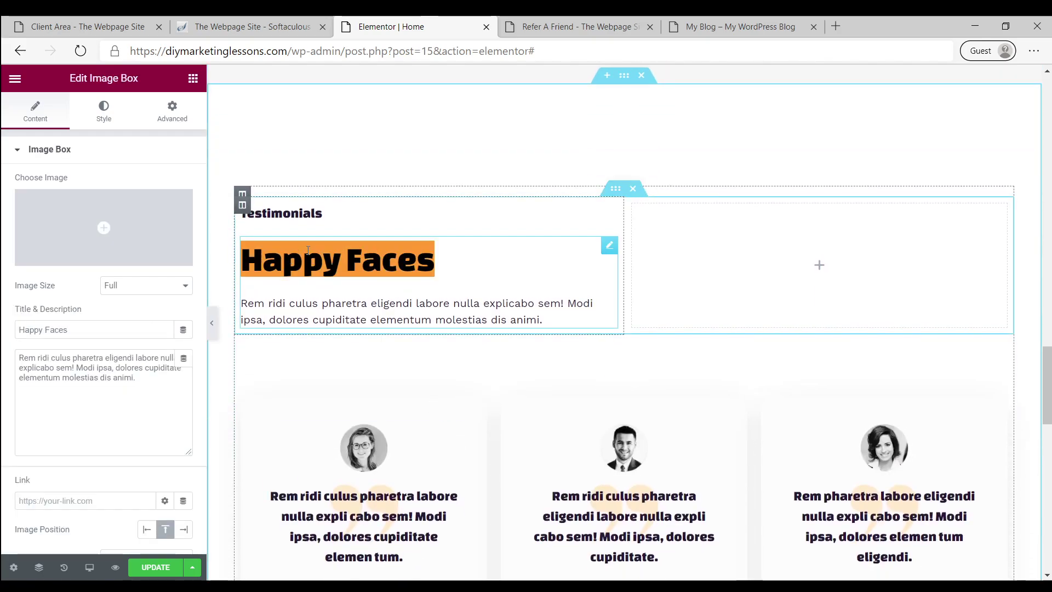
text(Reviews)
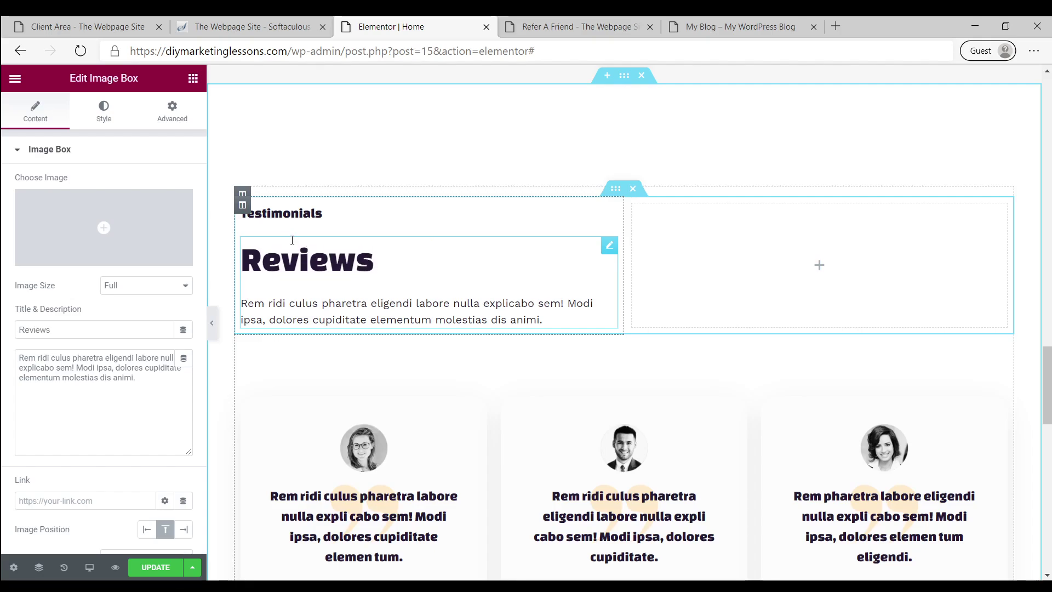
Delete the Testimonials label heading, then select the first testimonial card
click(305, 215)
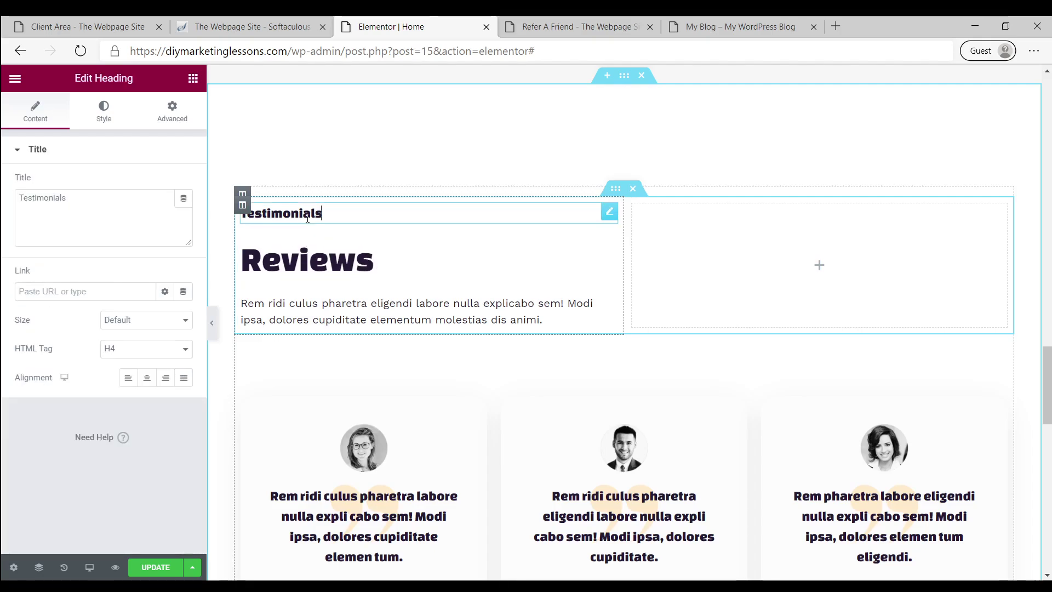
right_click(609, 218)
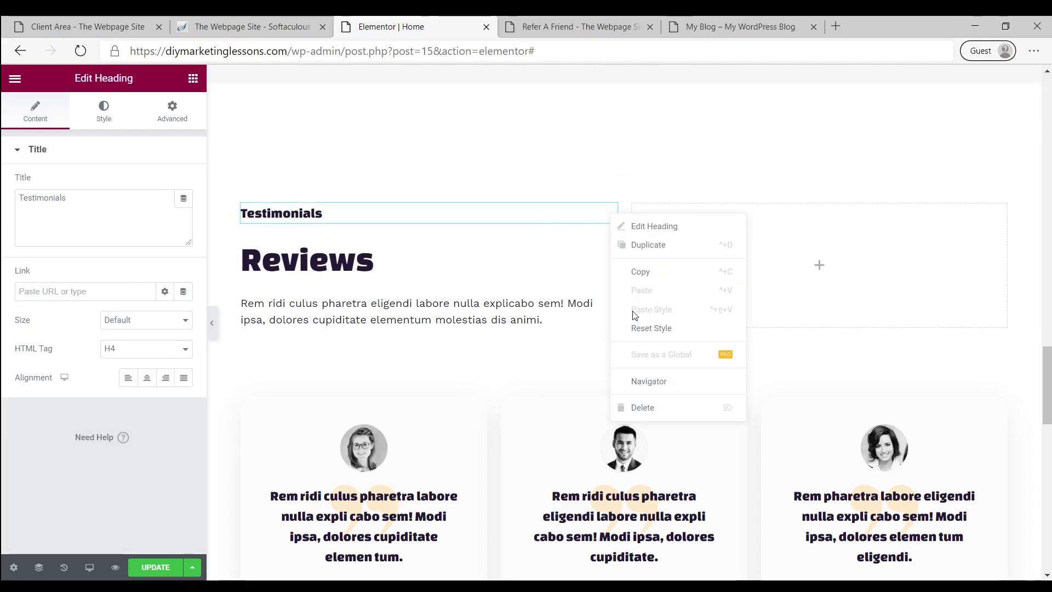
click(641, 407)
scroll(559, 348, down, 5)
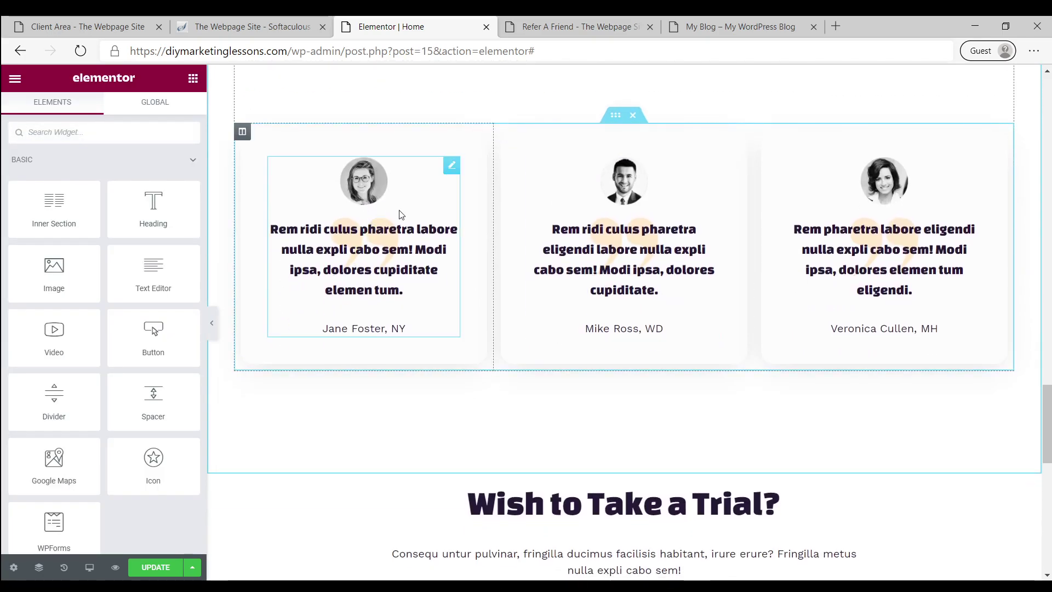
click(351, 262)
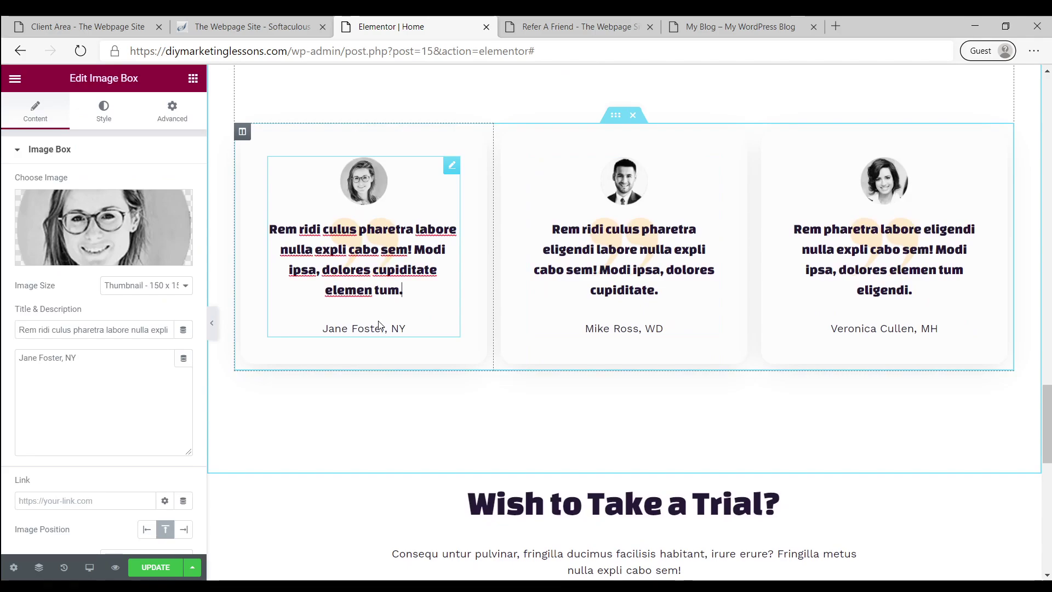
scroll(599, 357, down, 5)
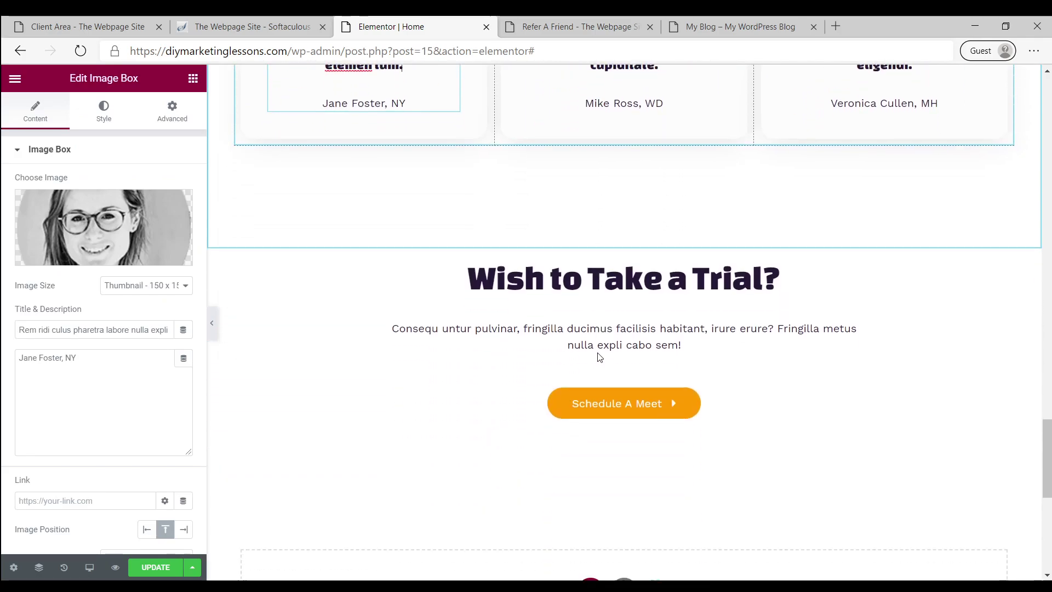
Retitle 'Wish to Take a Trial?' to 'Schedule Your Appointment Today!' and select the Schedule A Meet button
triple_click(573, 203)
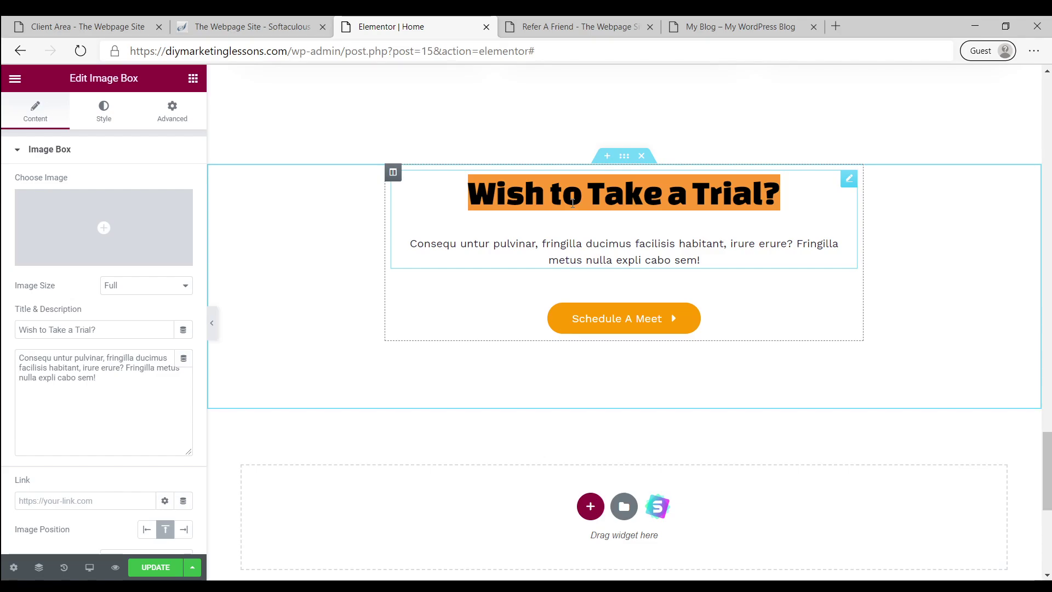
key(Left)
triple_click(573, 203)
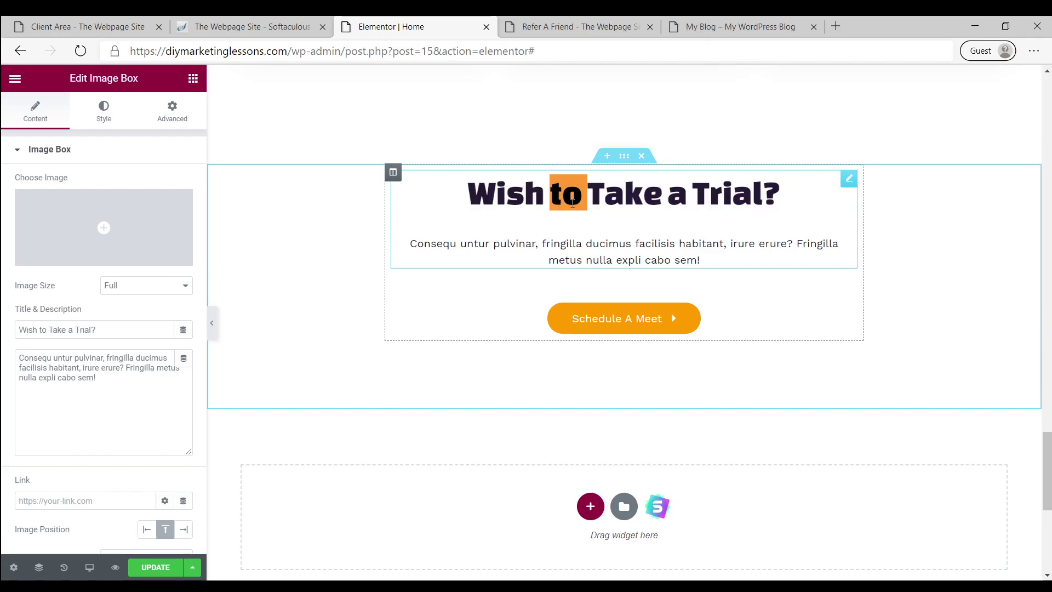
text(Sc)
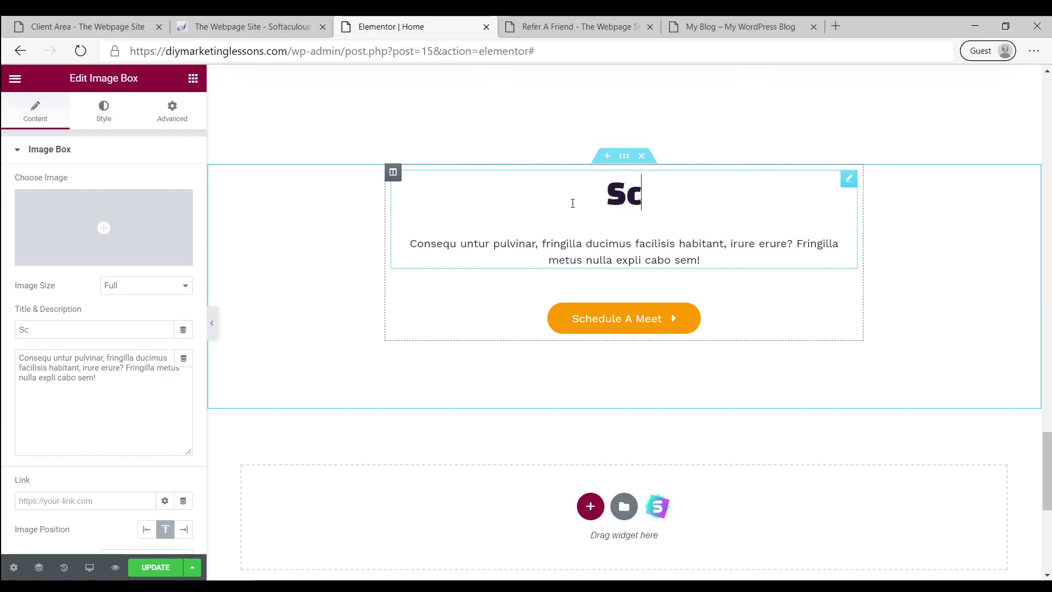
text(hec)
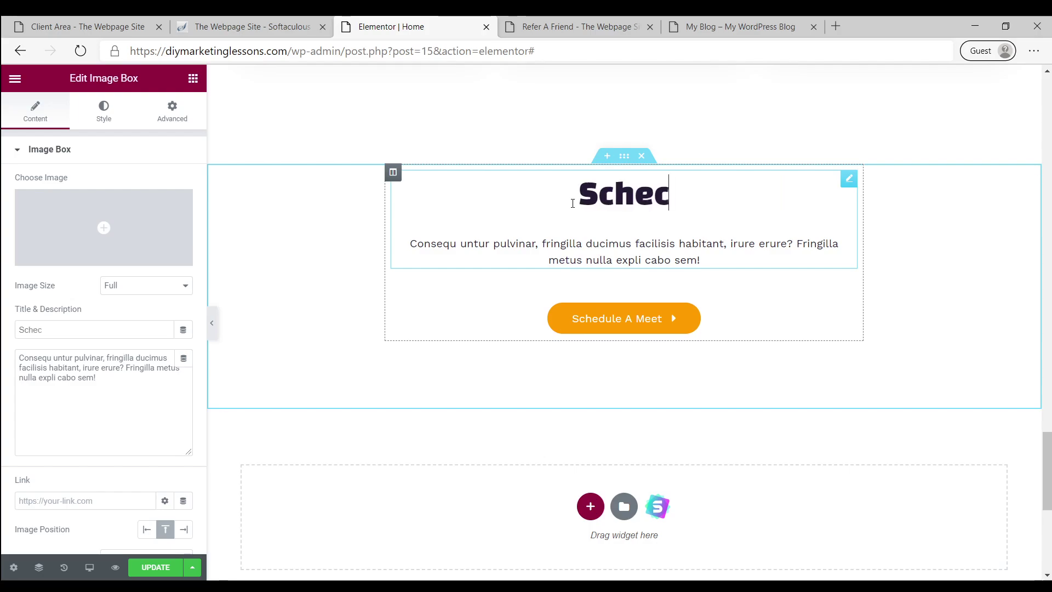
key(BackSpace)
text(du)
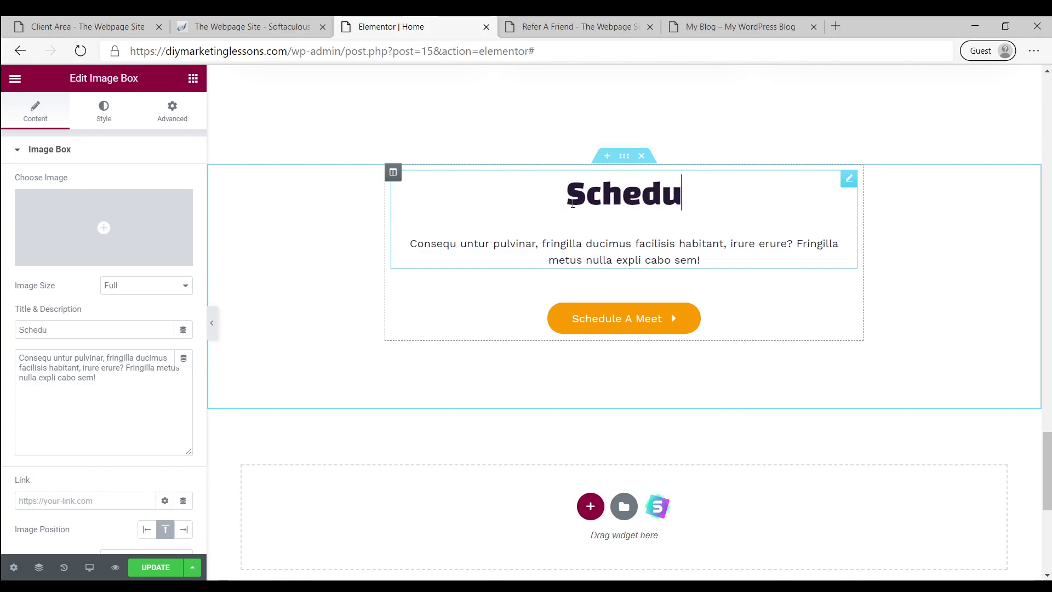
text(le Your )
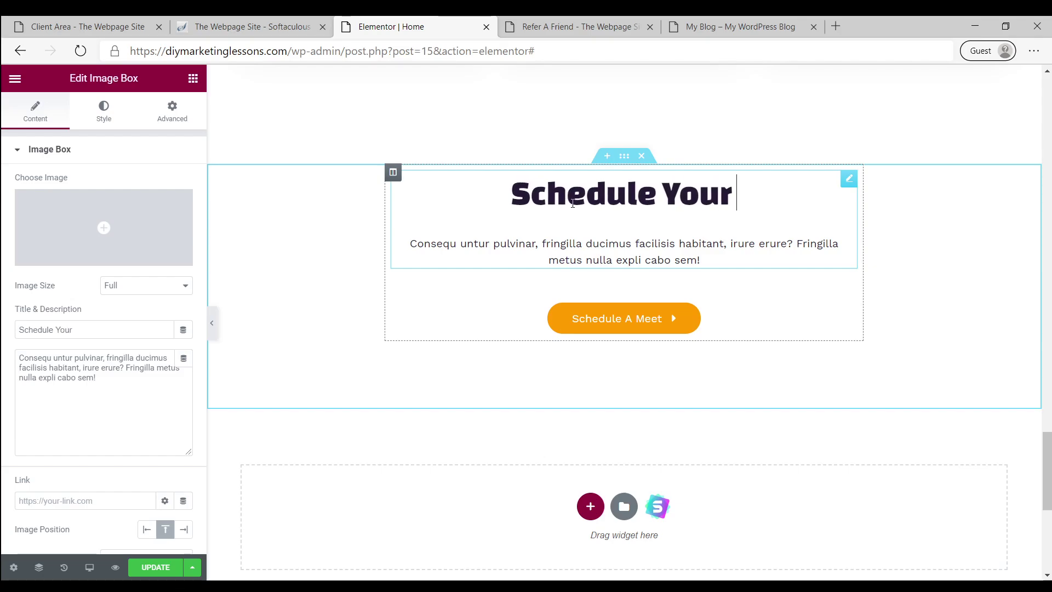
text(Appointment Tod)
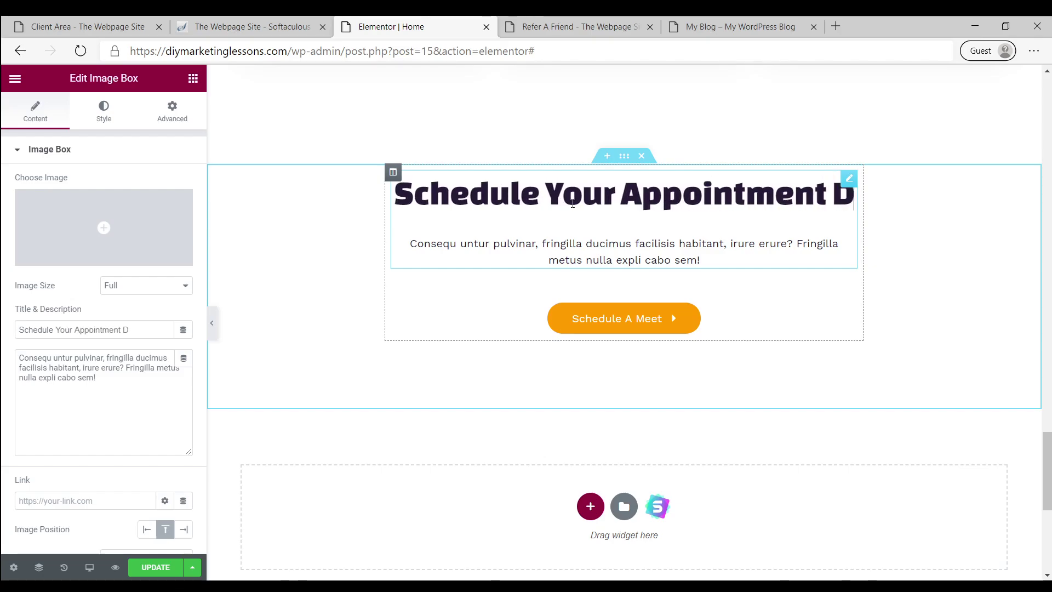
text(ay!)
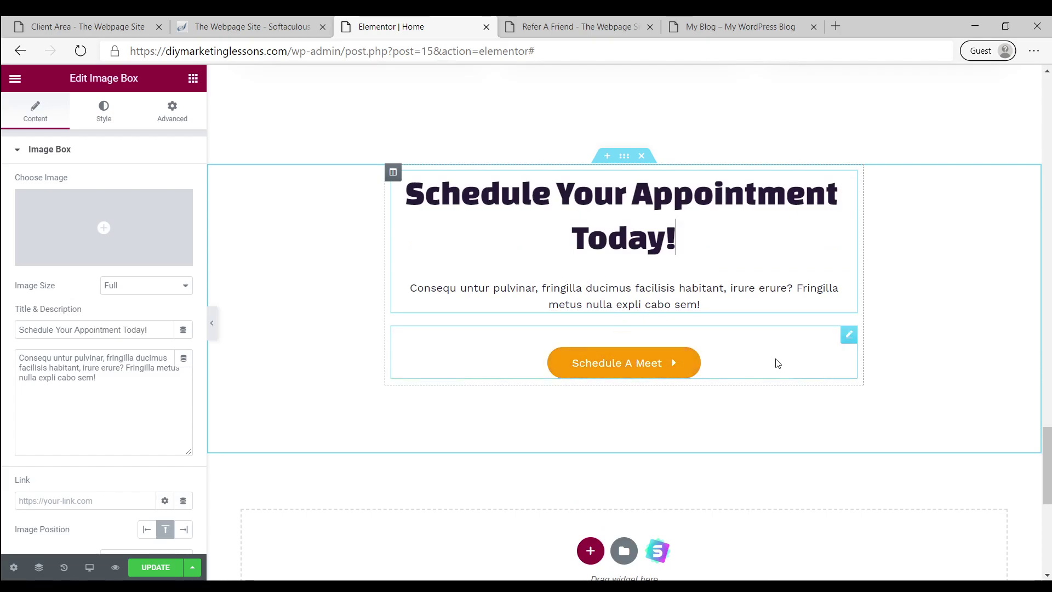
click(826, 358)
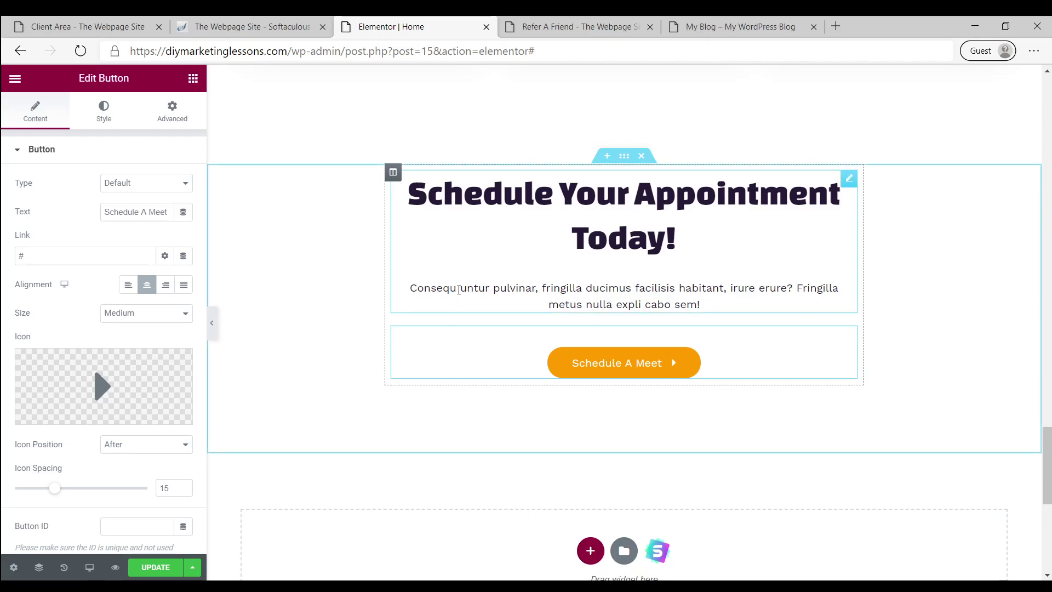
Replace the appointment paragraph with 'We are accepting new clients!'
triple_click(449, 291)
double_click(460, 289)
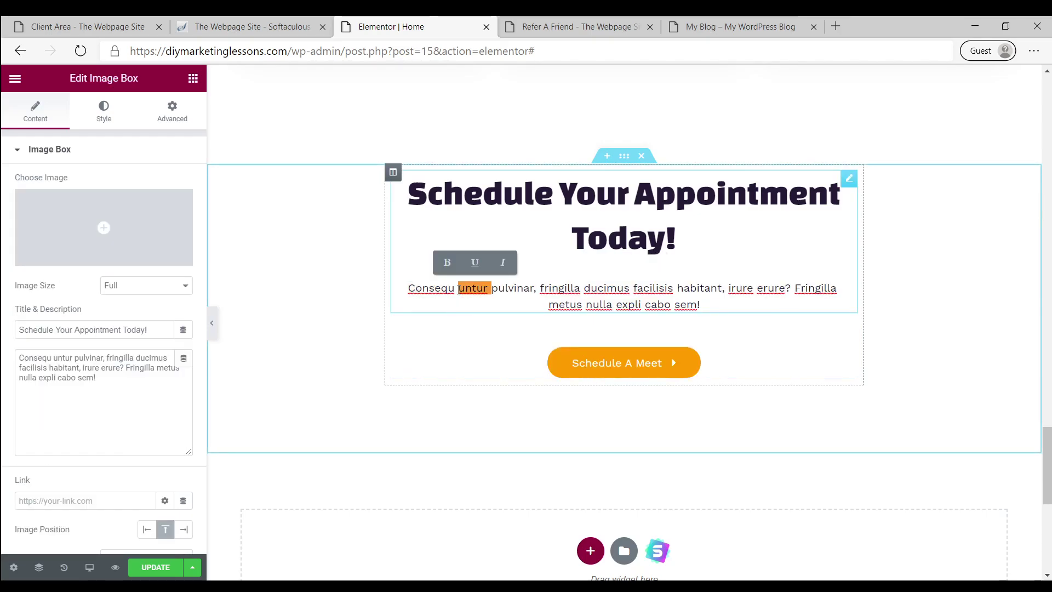
click(471, 288)
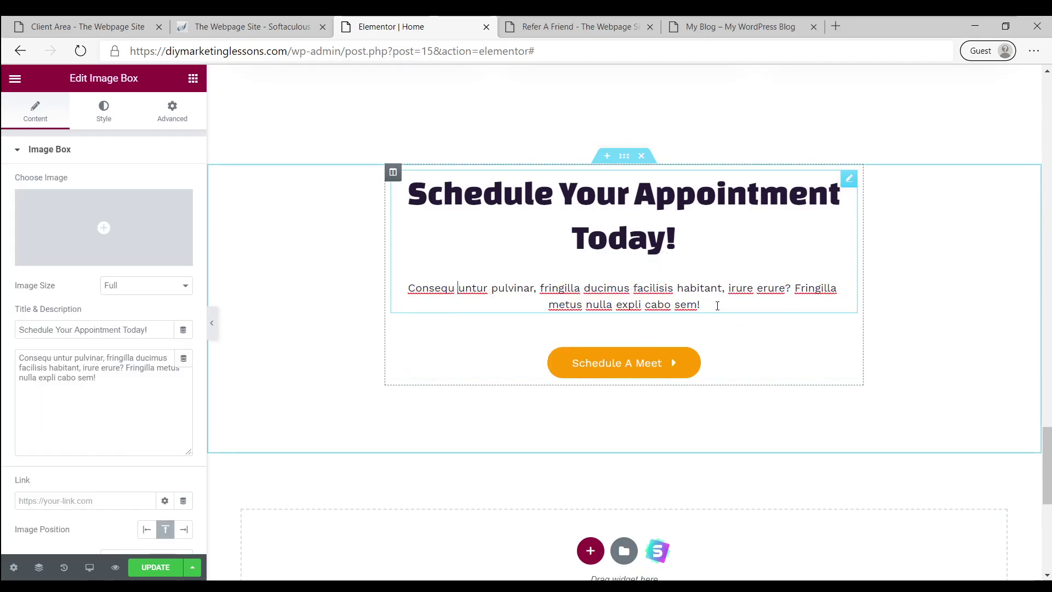
drag(705, 304, 404, 294)
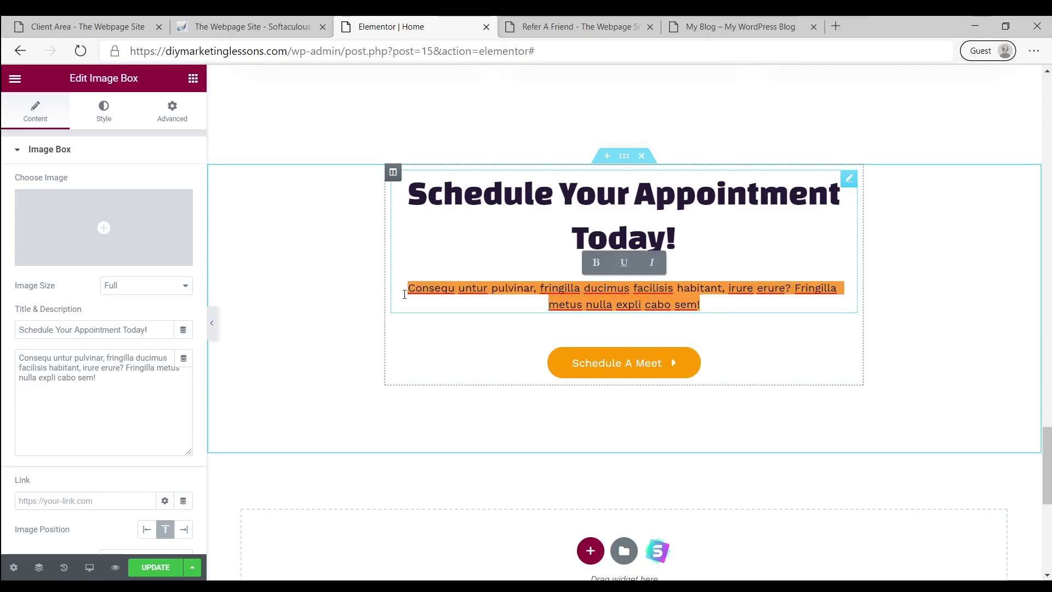
text(WE)
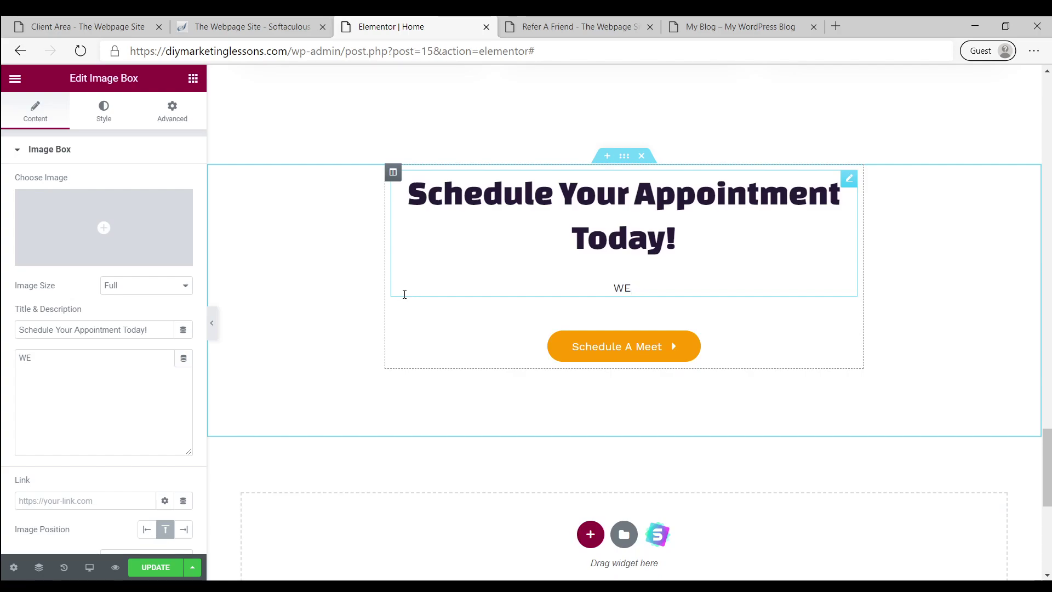
text( Hav)
key(BackSpace)
key(BackSpace)
key(BackSpace)
text(H)
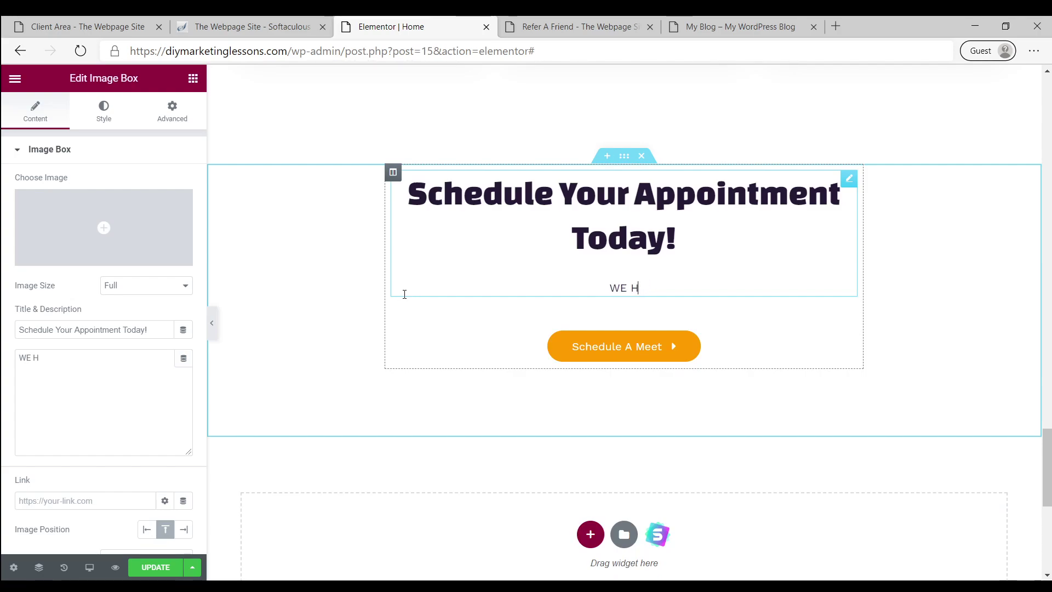
key(BackSpace)
text(Are)
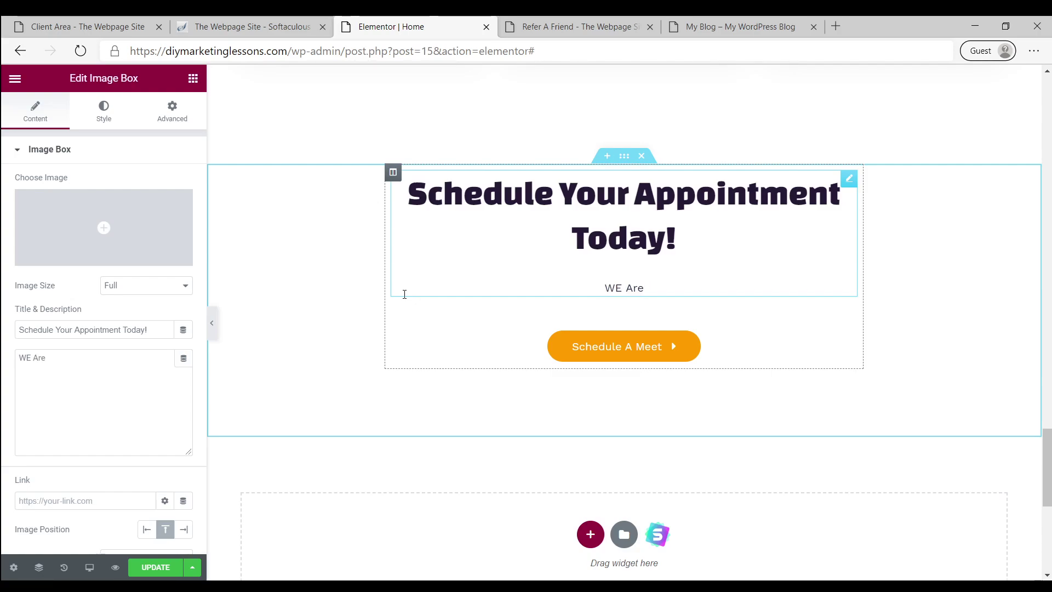
key(BackSpace)
key(BackSpace)
key(BackSpace)
key(BackSpace)
key(BackSpace)
text(e are )
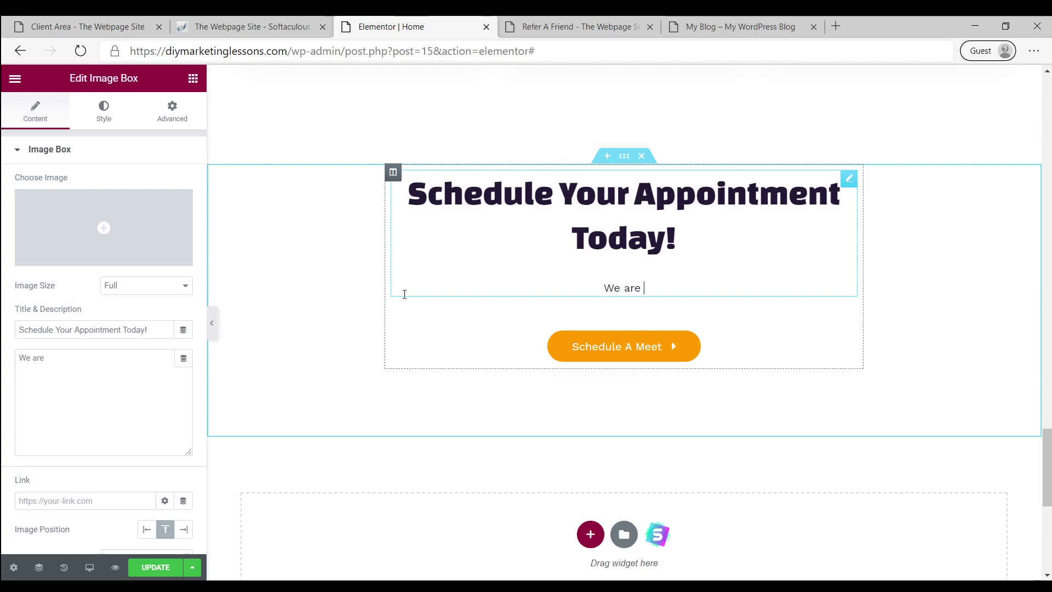
text(accepting )
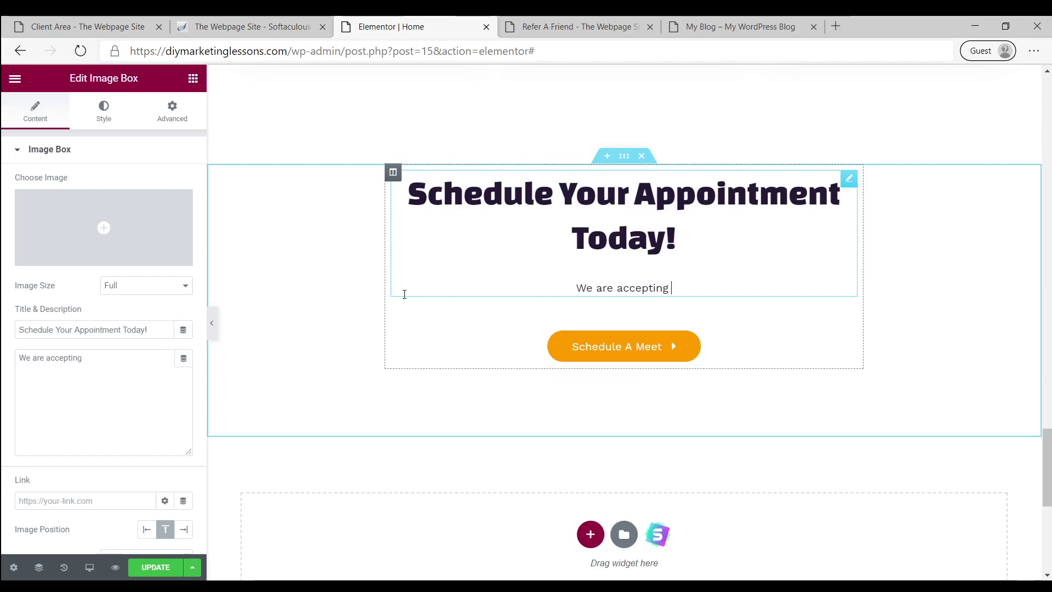
text(new Client)
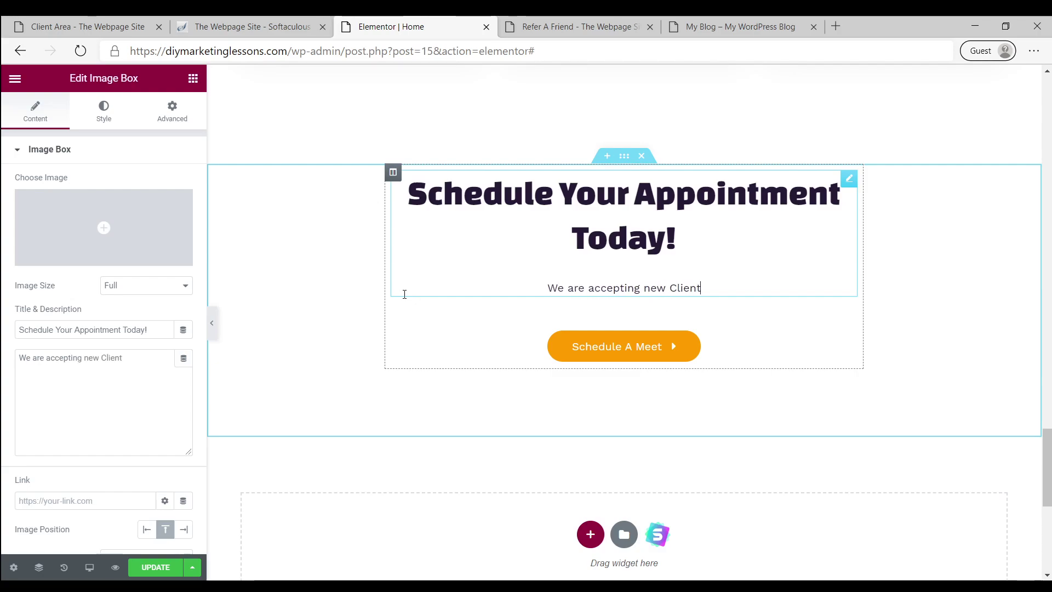
key(BackSpace)
key(BackSpace)
key(BackSpace)
key(BackSpace)
key(BackSpace)
key(BackSpace)
text(clients)
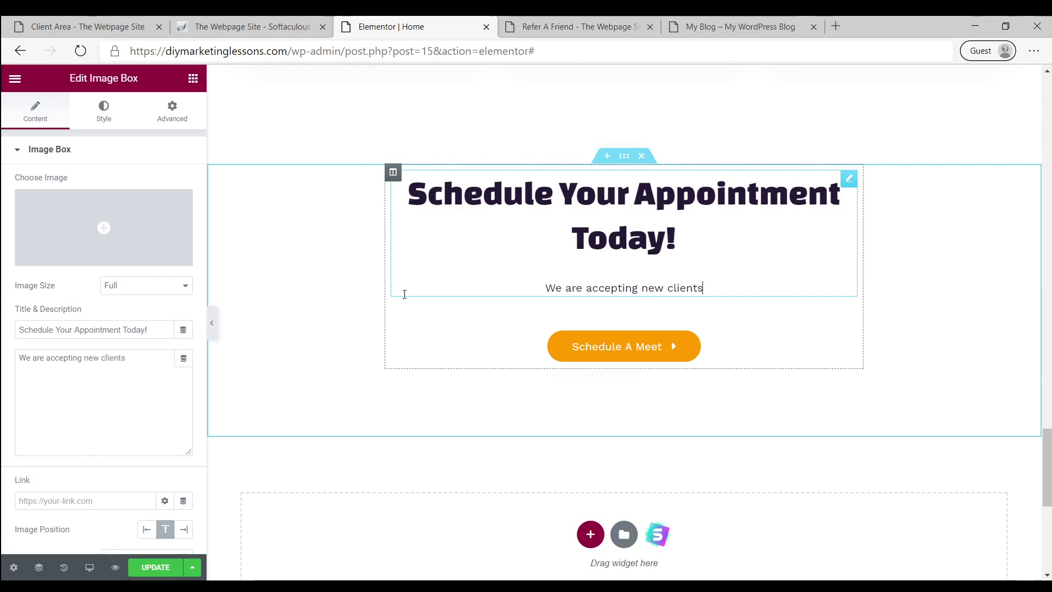
text(!)
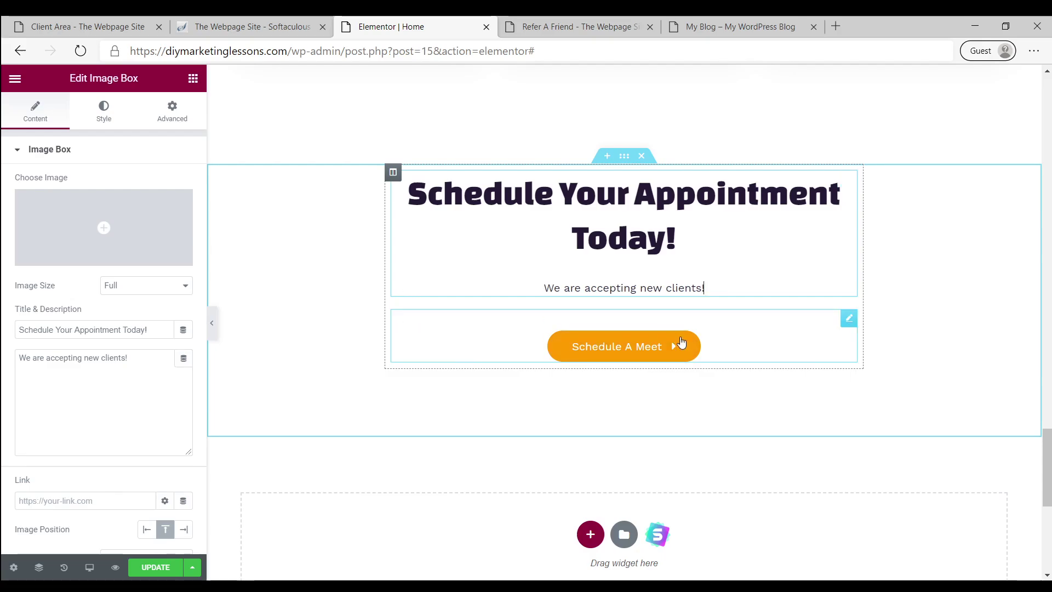
Relabel the Schedule A Meet button to 'BOOK NOW'
click(738, 338)
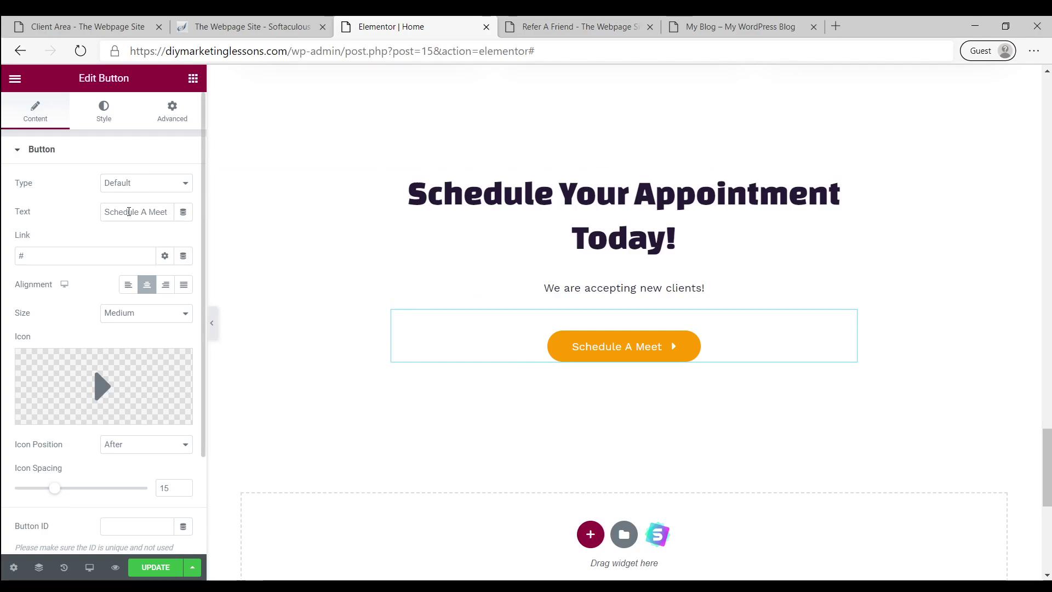
triple_click(130, 213)
text(B)
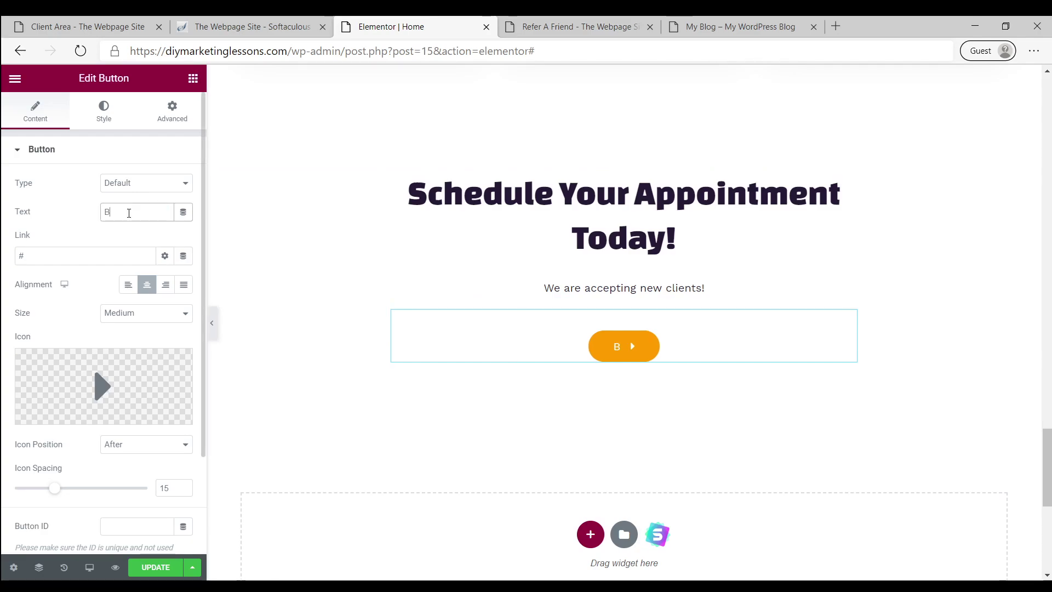
text(OOKINOW)
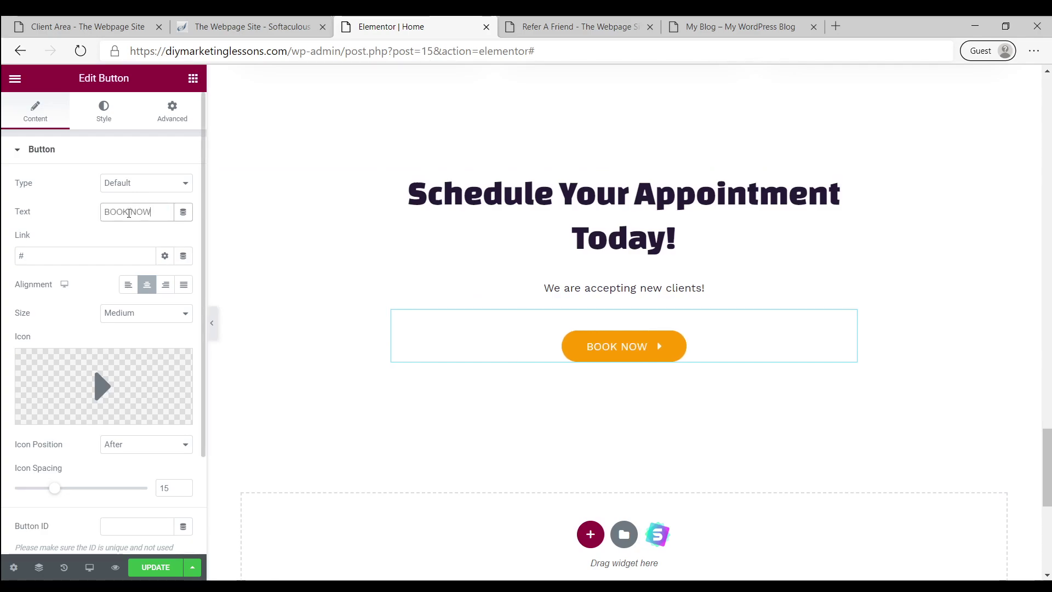
click(70, 252)
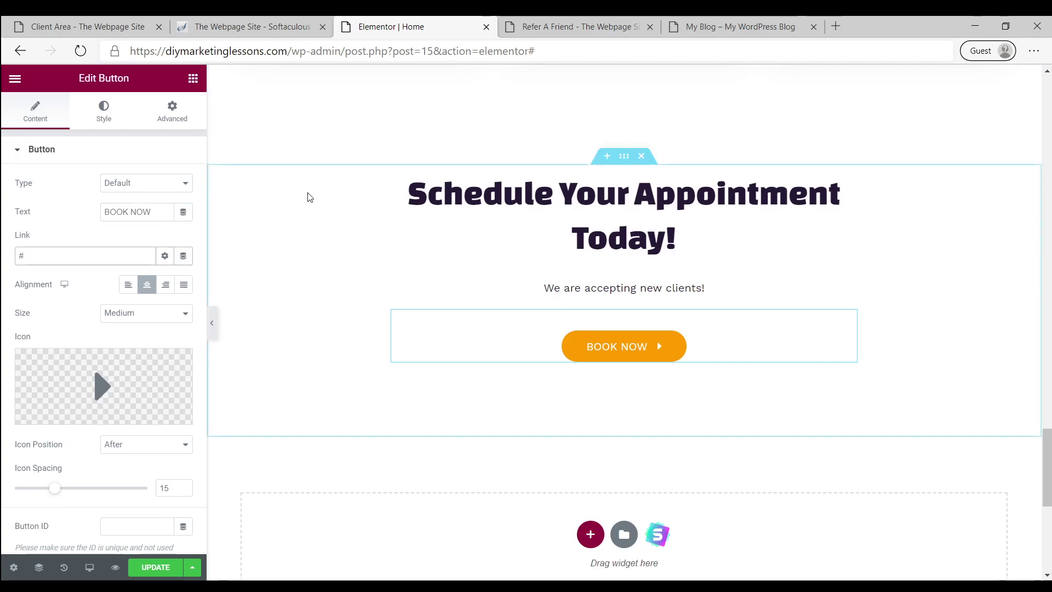
Save the Home page with UPDATE and scroll through it to review the edits
scroll(650, 367, down, 2)
scroll(650, 368, up, 1)
scroll(650, 367, down, 7)
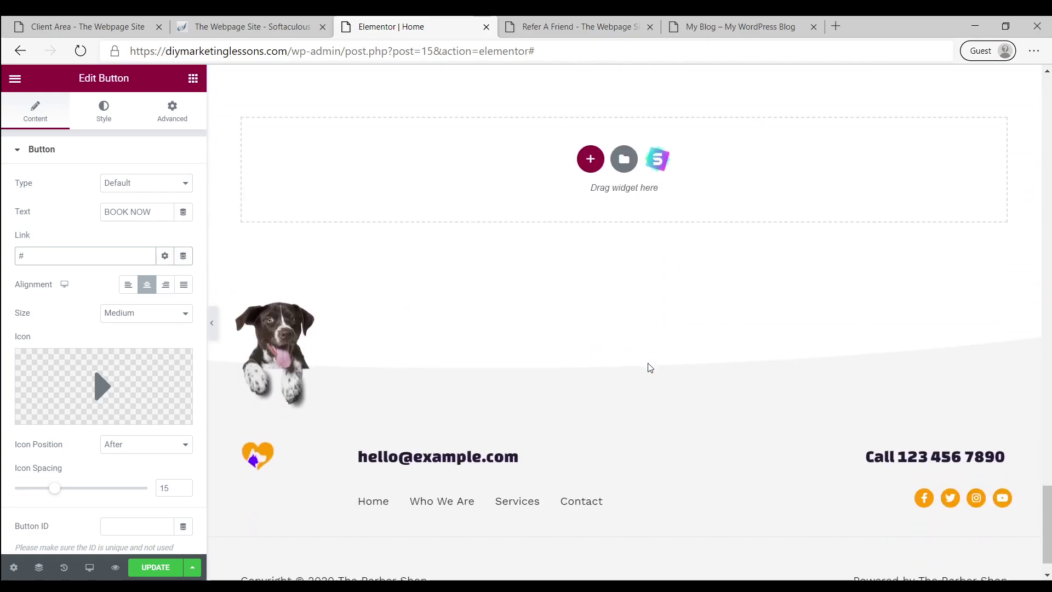
click(158, 575)
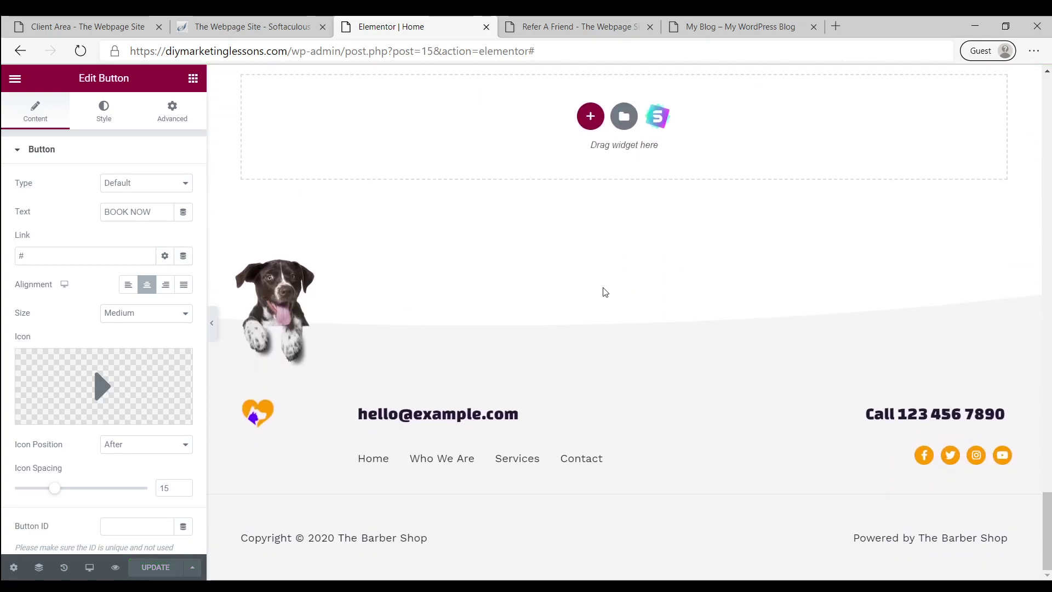
scroll(583, 283, up, 15)
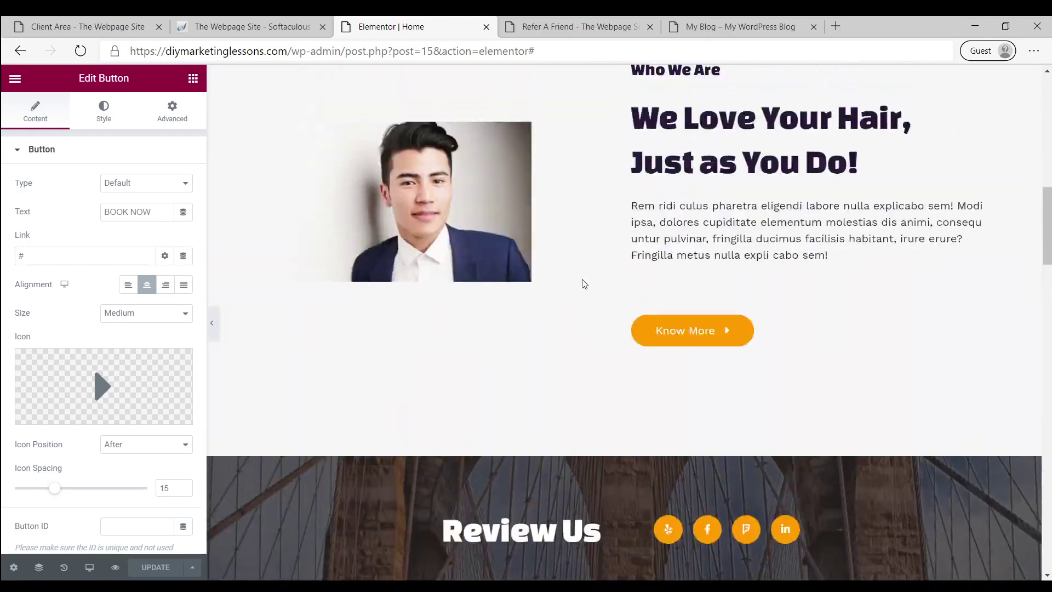
scroll(583, 283, down, 10)
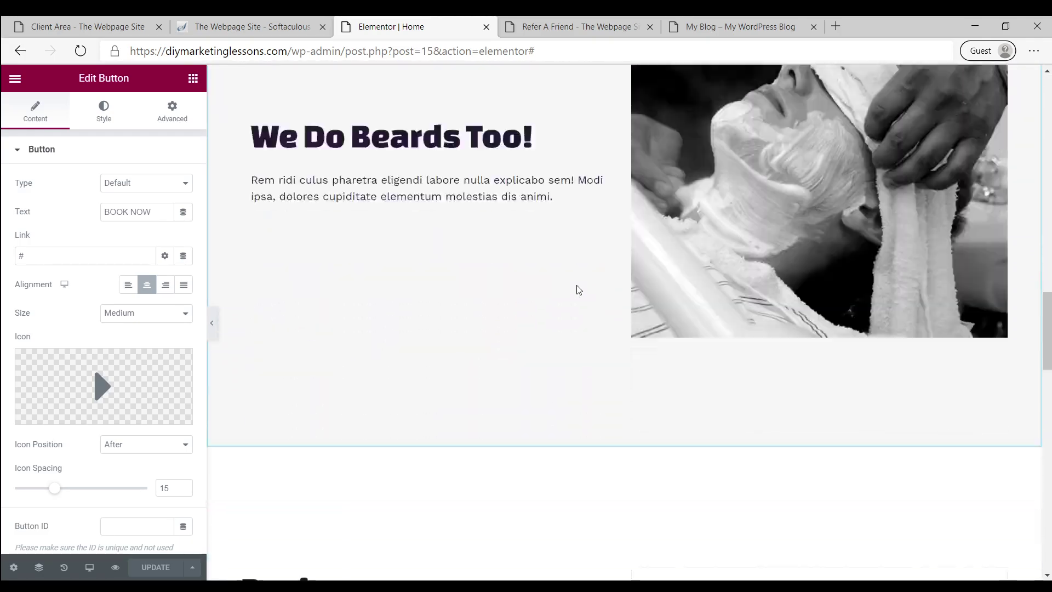
scroll(579, 290, down, 10)
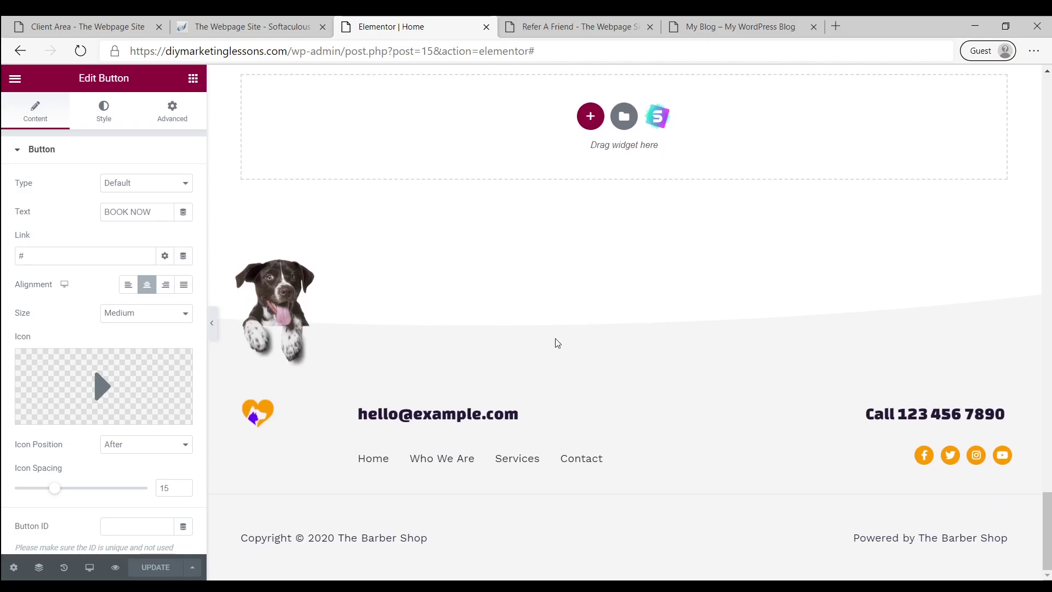
scroll(376, 340, up, 15)
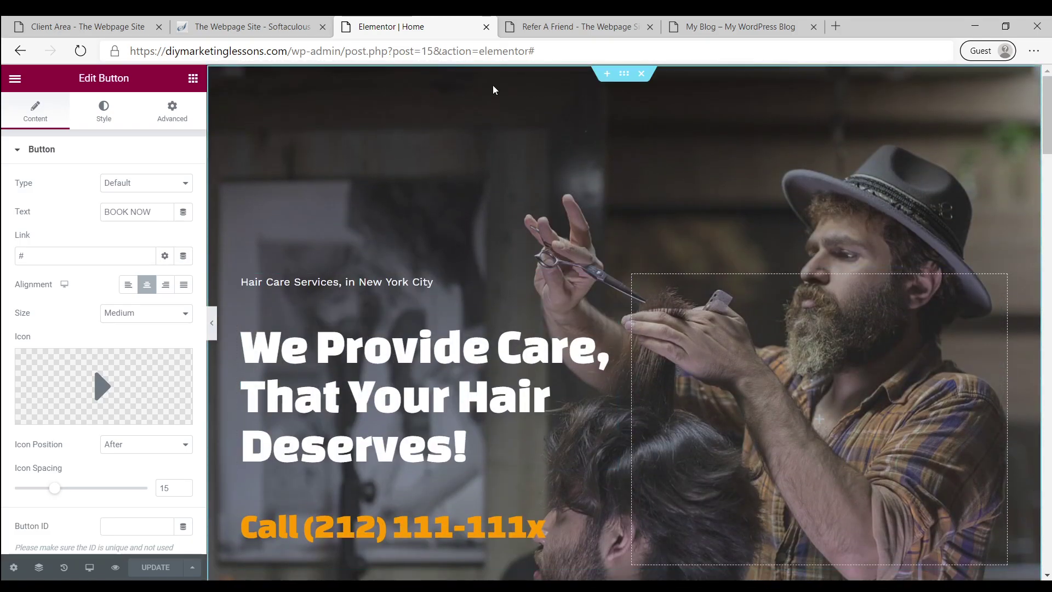
Exit Elementor to the dashboard and turn off the editor's fullscreen mode
click(14, 81)
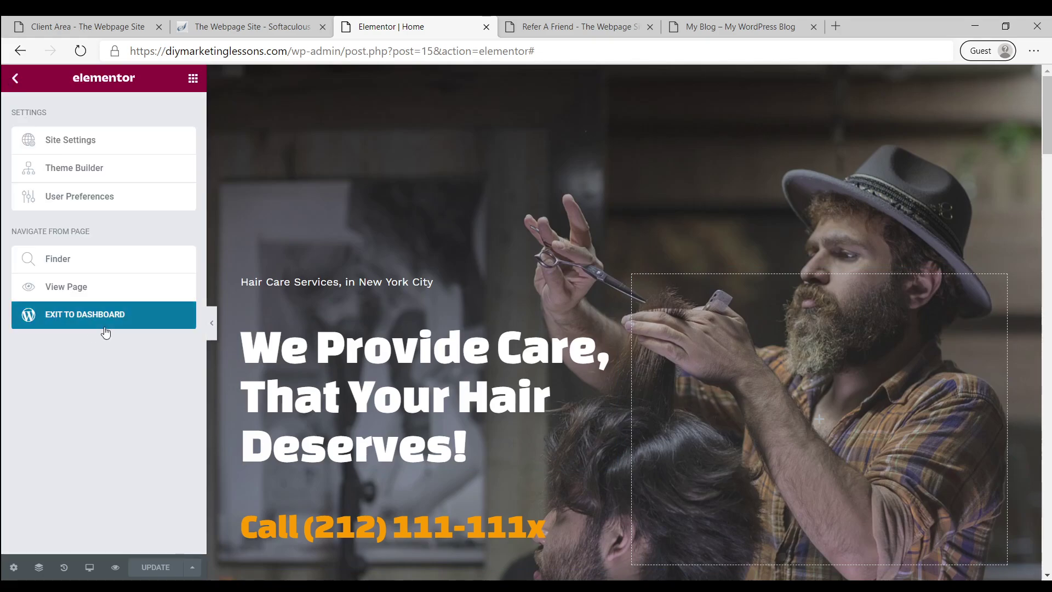
click(96, 314)
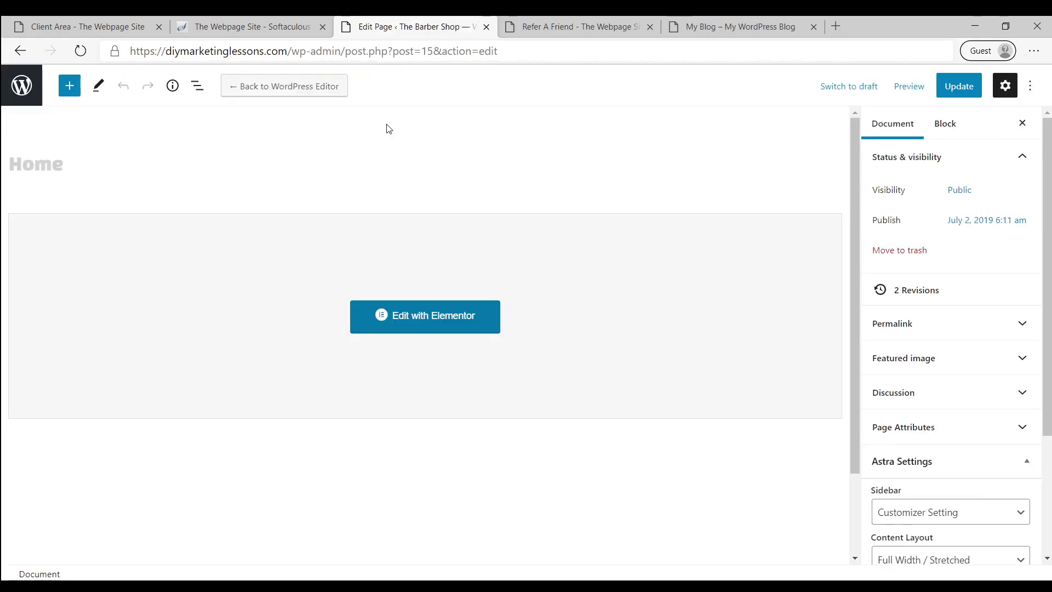
click(1031, 86)
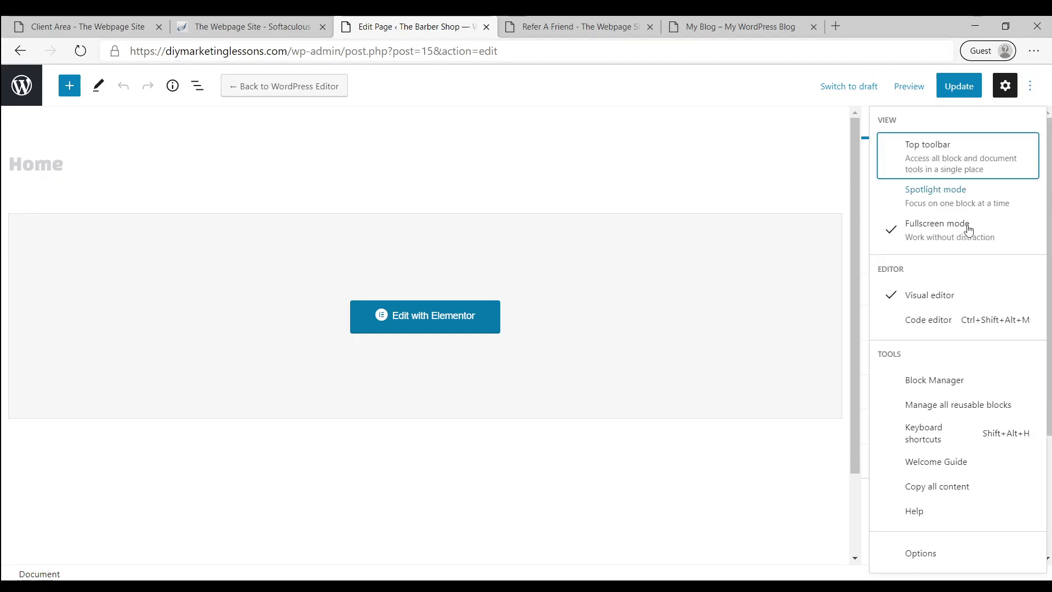
click(920, 243)
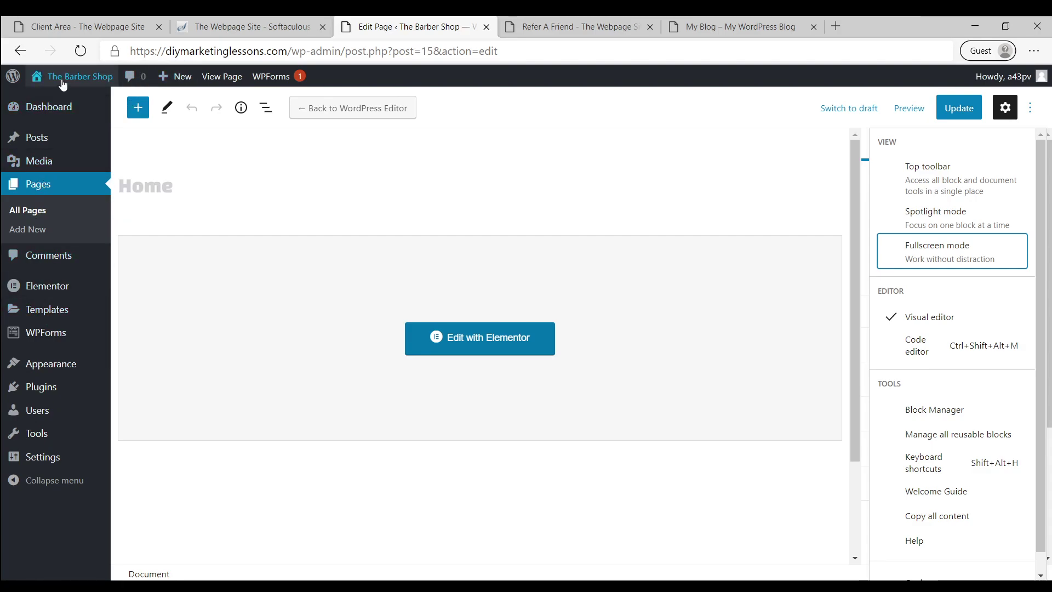
In the Customizer's Transparent Header settings, turn off the separate retina and transparent-header logos
mouse_move(55, 367)
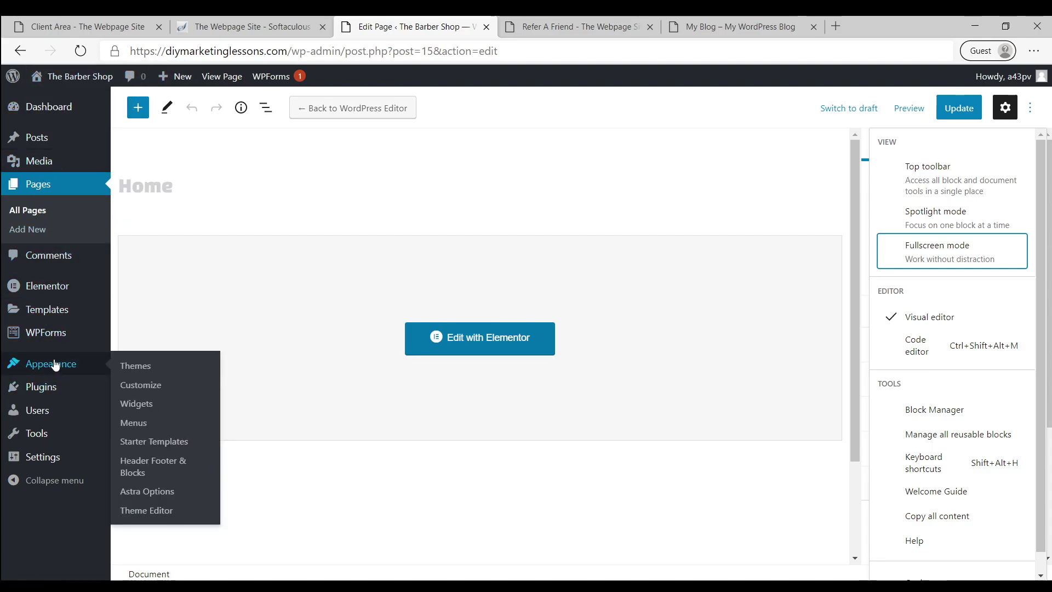
click(137, 387)
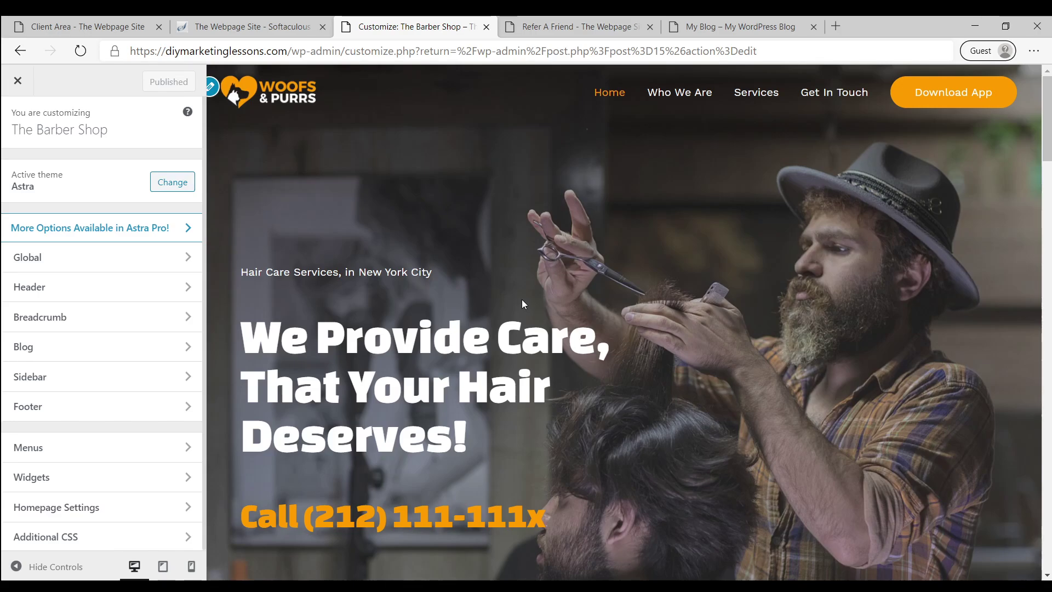
click(213, 88)
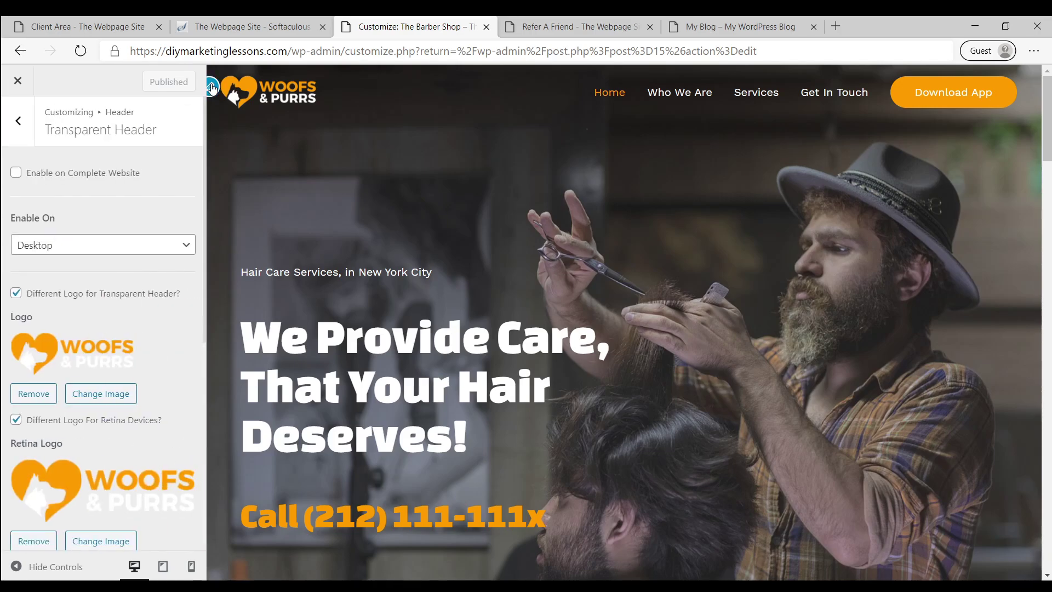
click(16, 422)
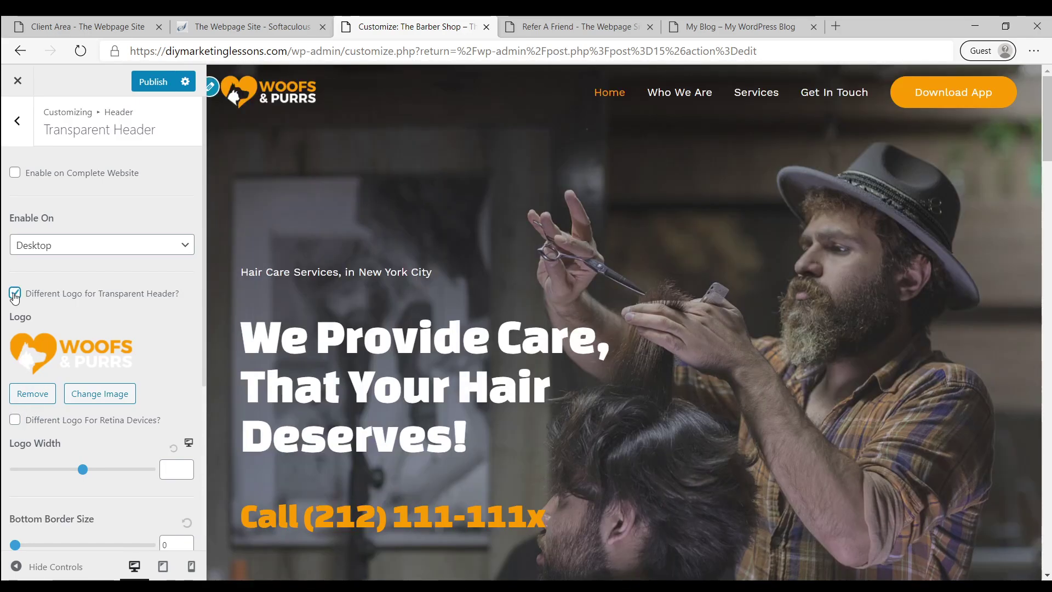
click(15, 296)
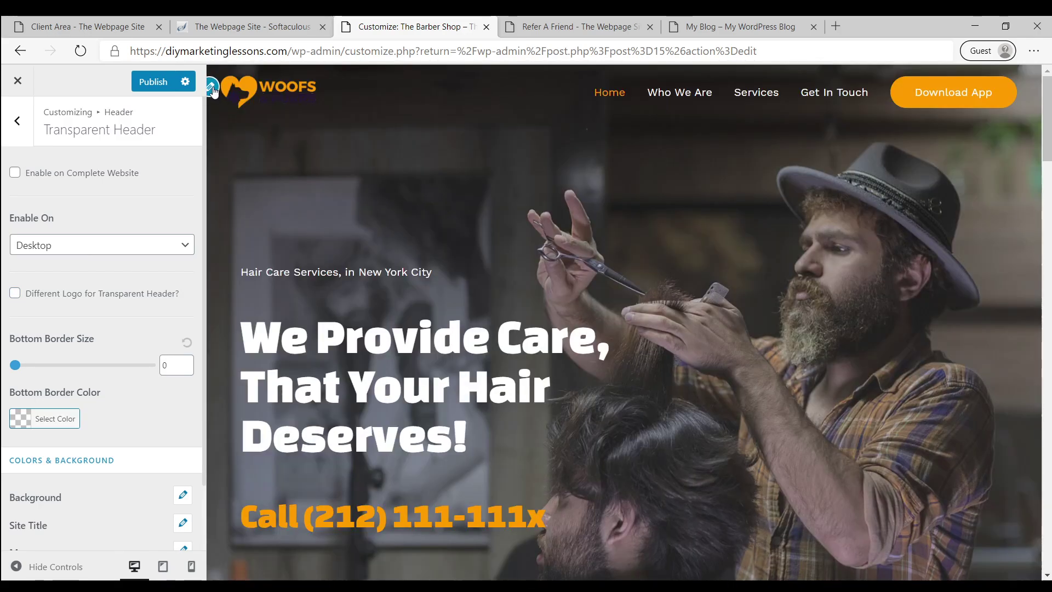
In Site Identity, disable mobile and retina logos and remove the current site logo
click(213, 89)
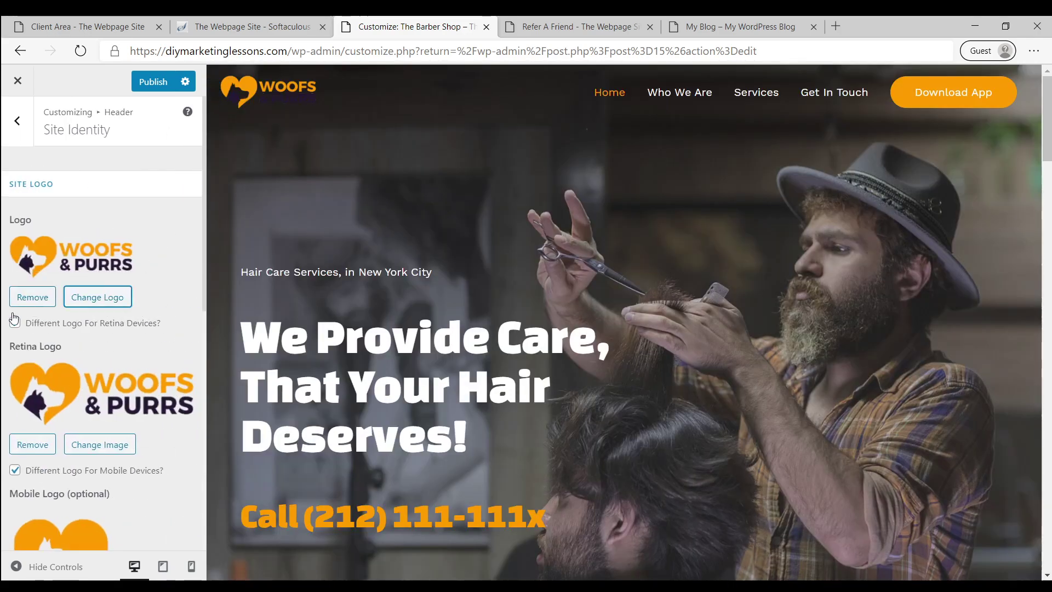
click(15, 470)
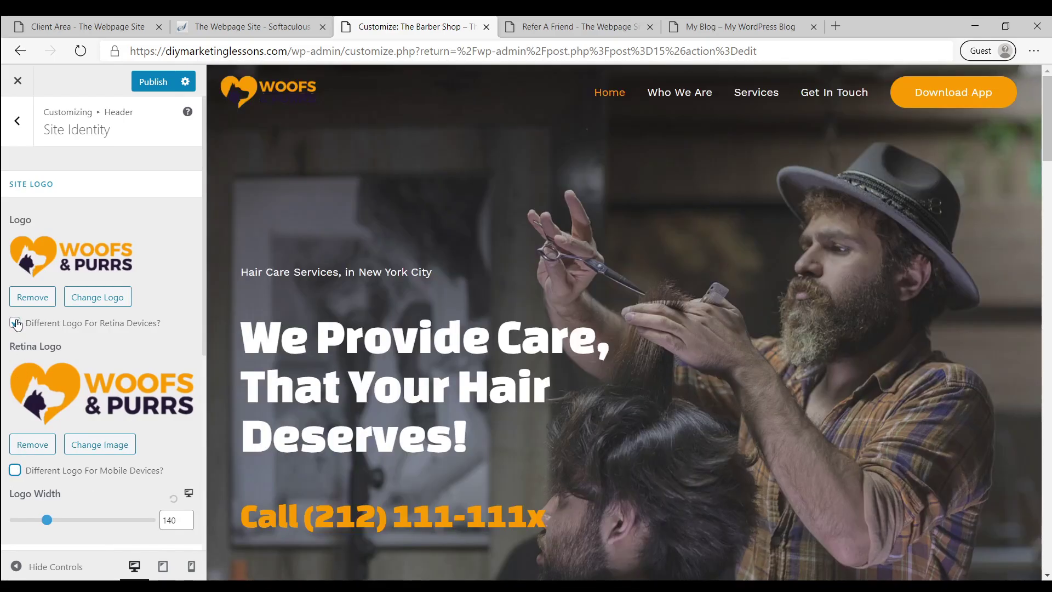
click(33, 446)
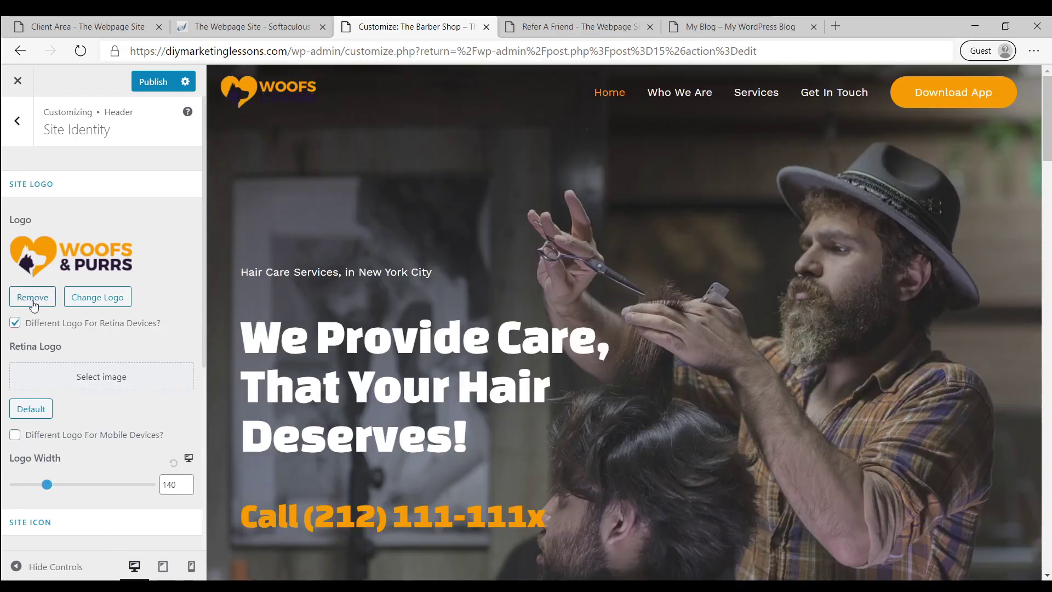
click(32, 299)
click(15, 279)
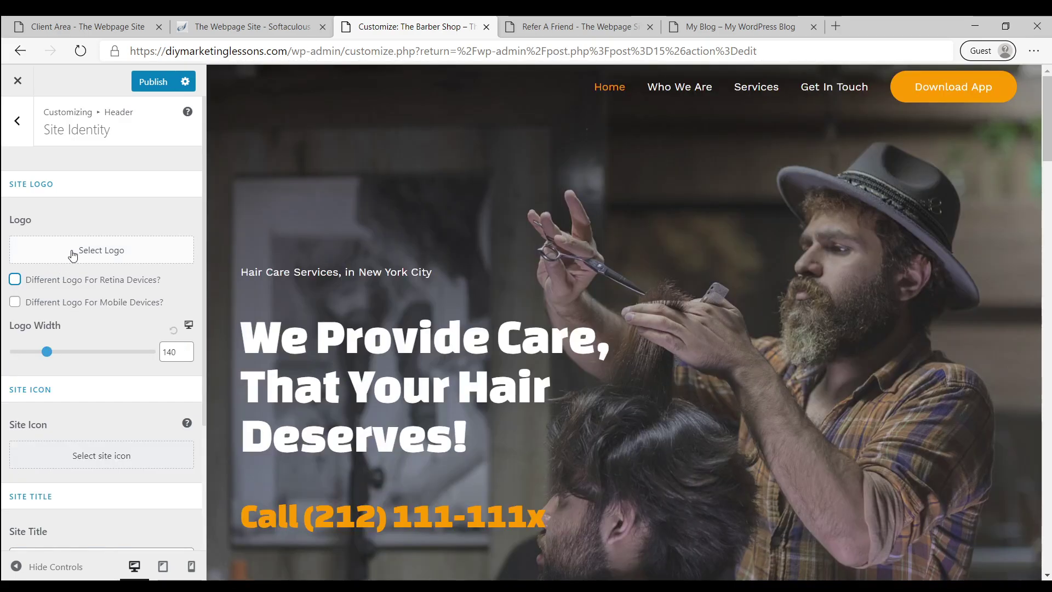
Upload TM.png as the uncropped site logo, set logo width 64, and publish
click(67, 253)
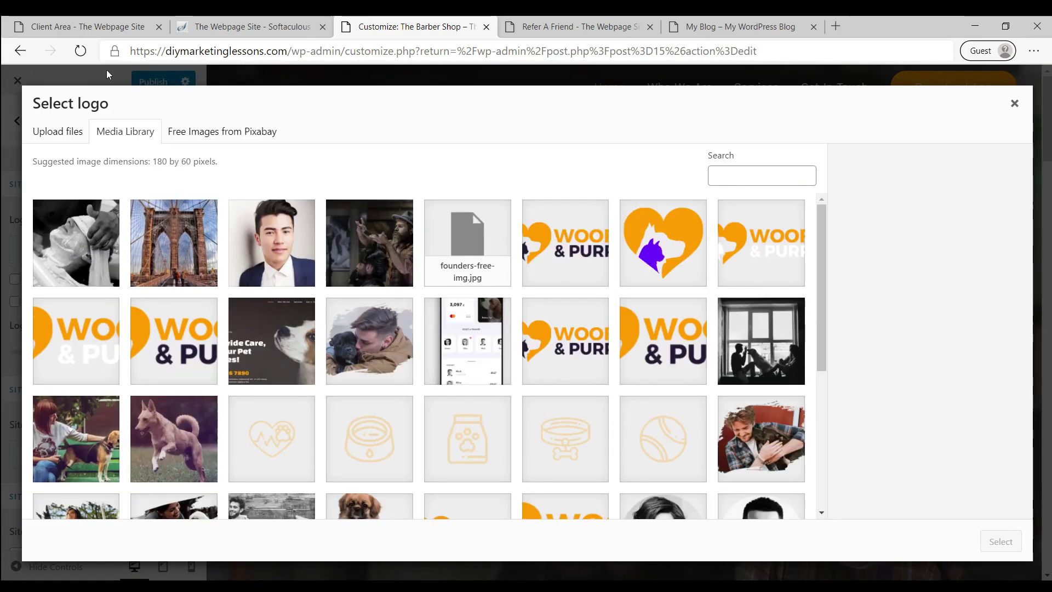
click(64, 137)
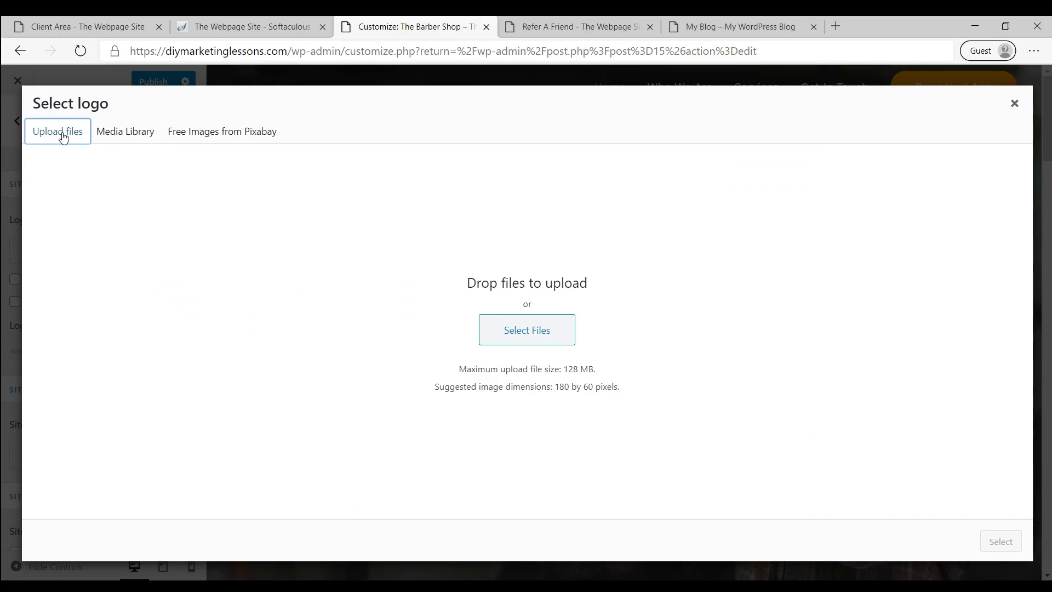
click(512, 330)
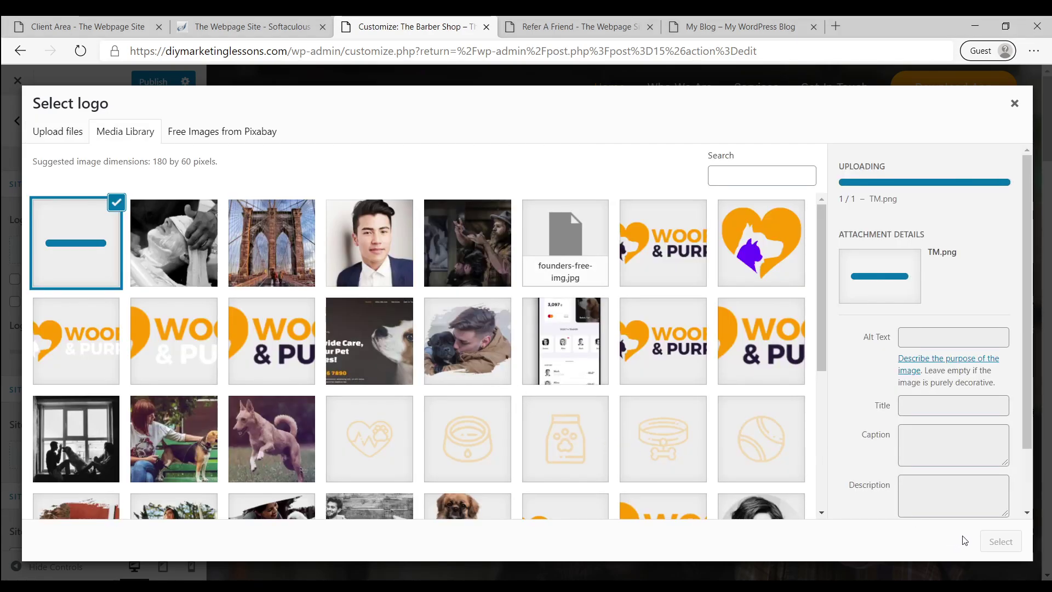
click(998, 542)
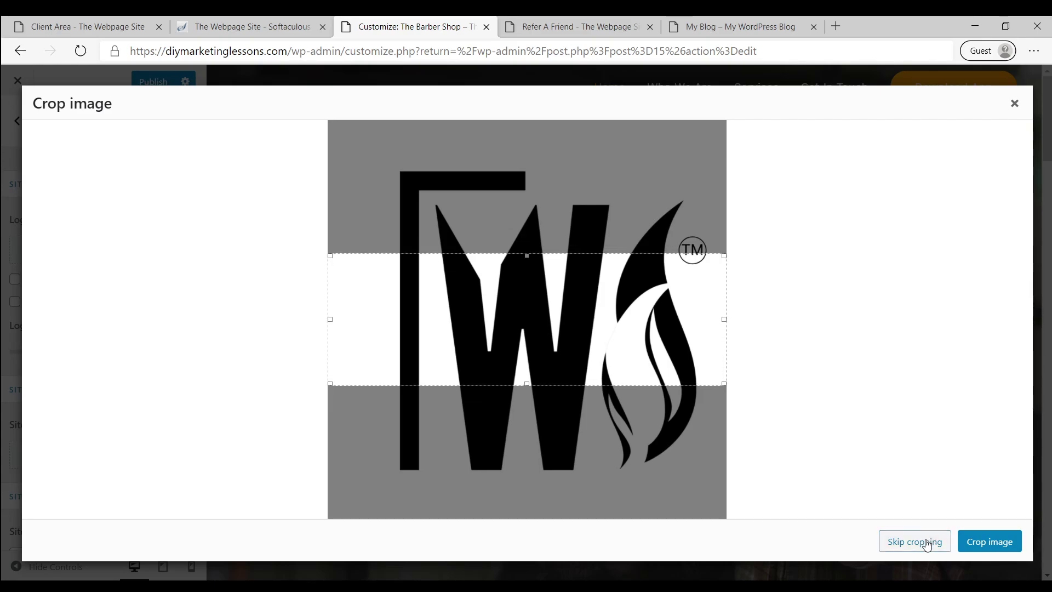
click(927, 545)
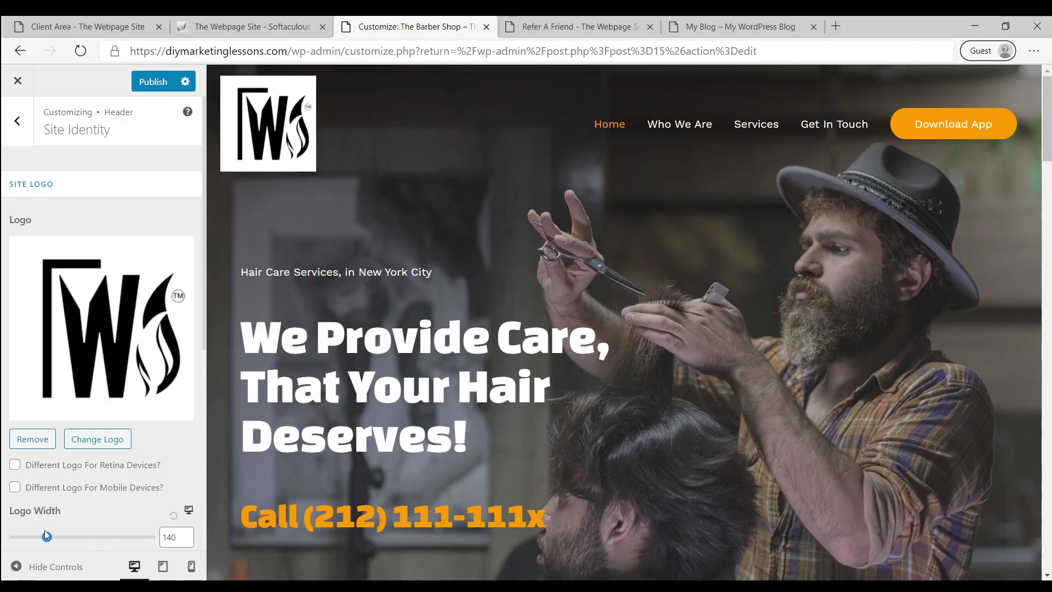
drag(47, 535, 31, 540)
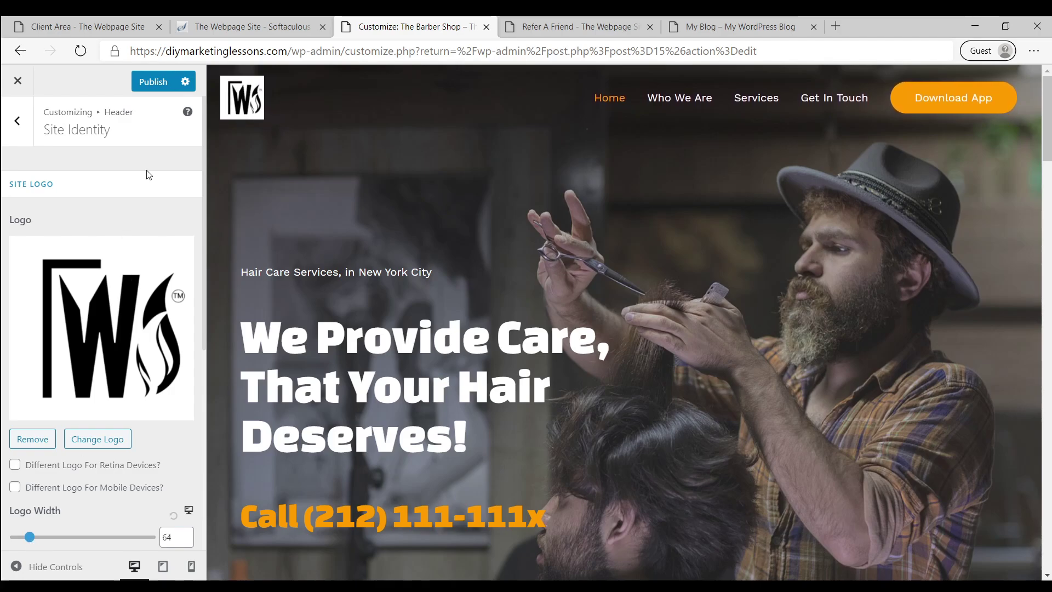
click(152, 83)
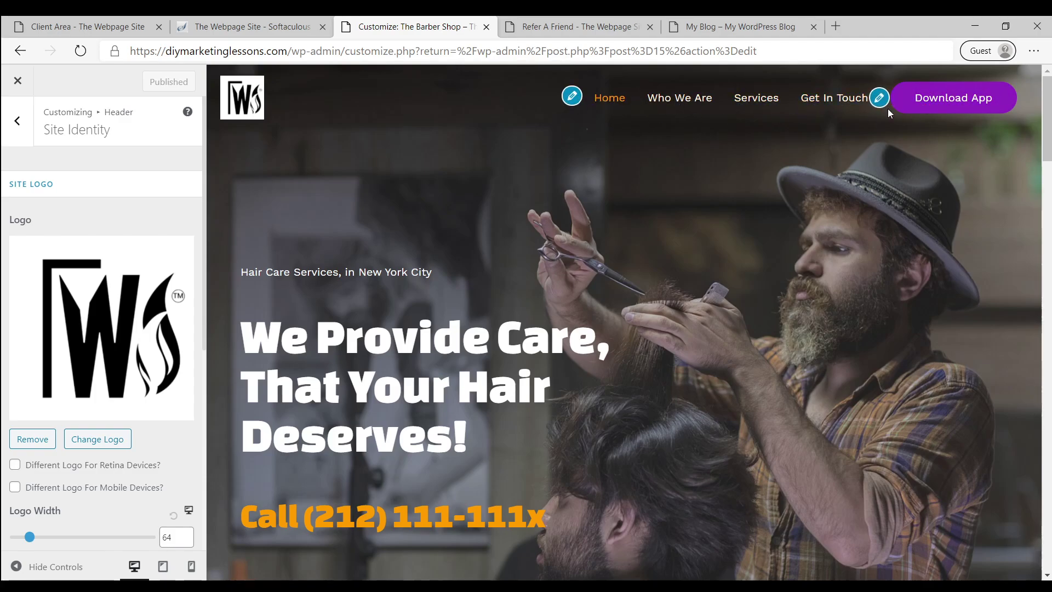
Change the header menu button to 'Book Now' linking to /contact and publish
click(879, 98)
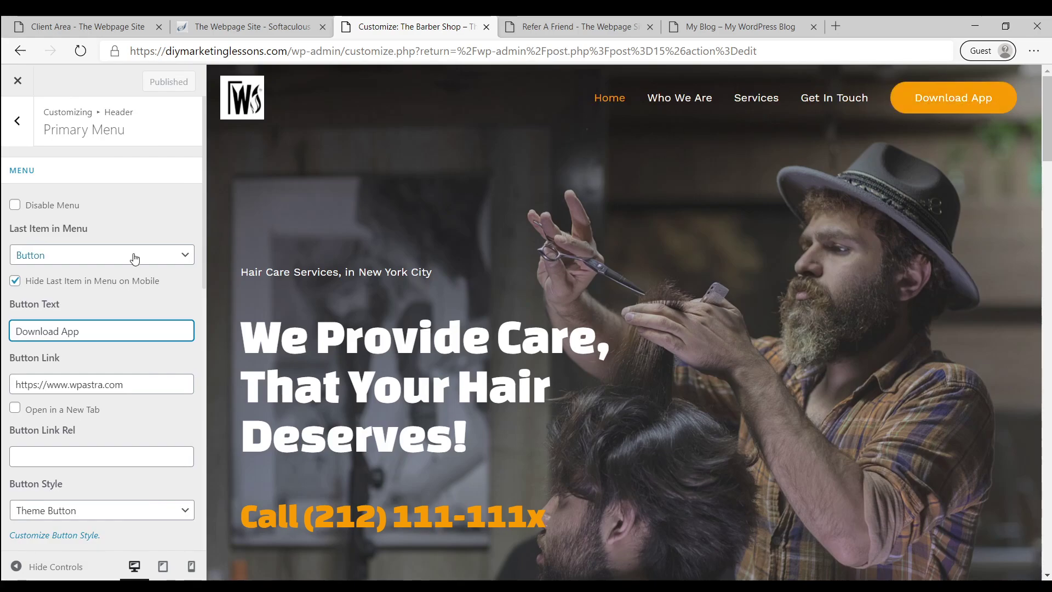
key(ctrl+a)
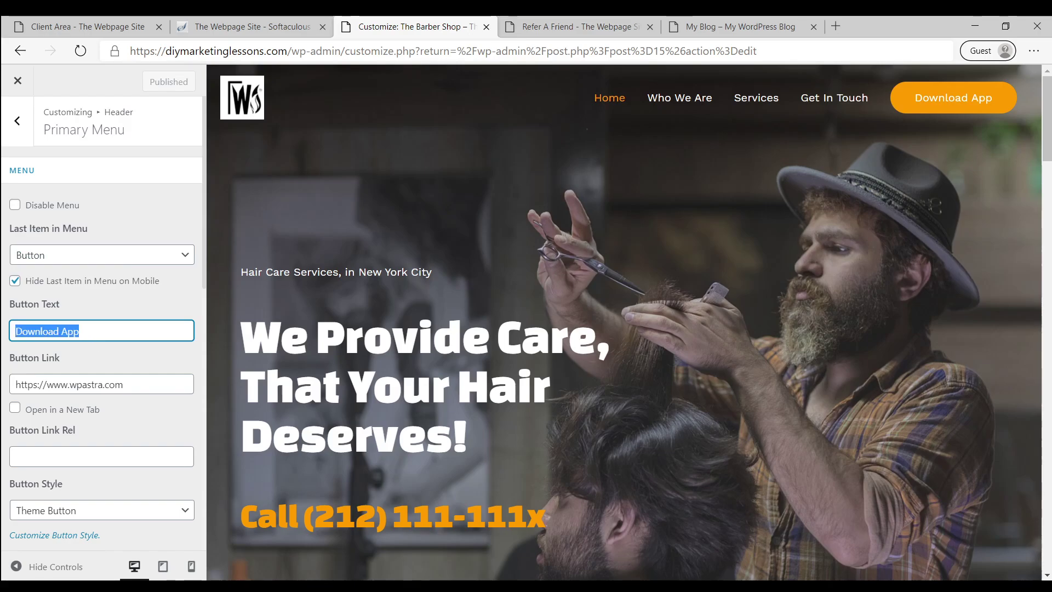
text(Book Now)
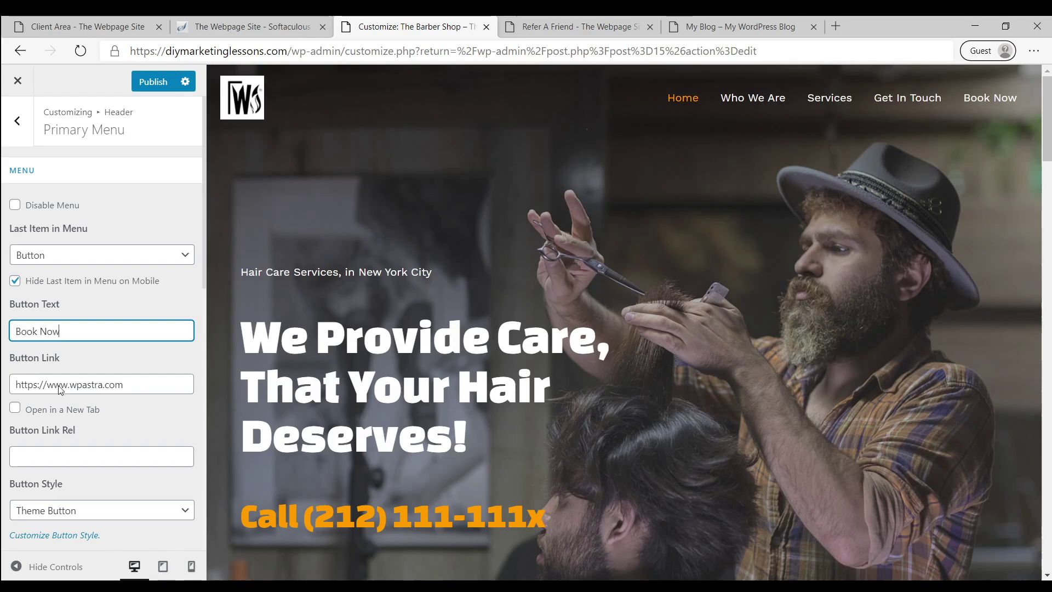
triple_click(128, 389)
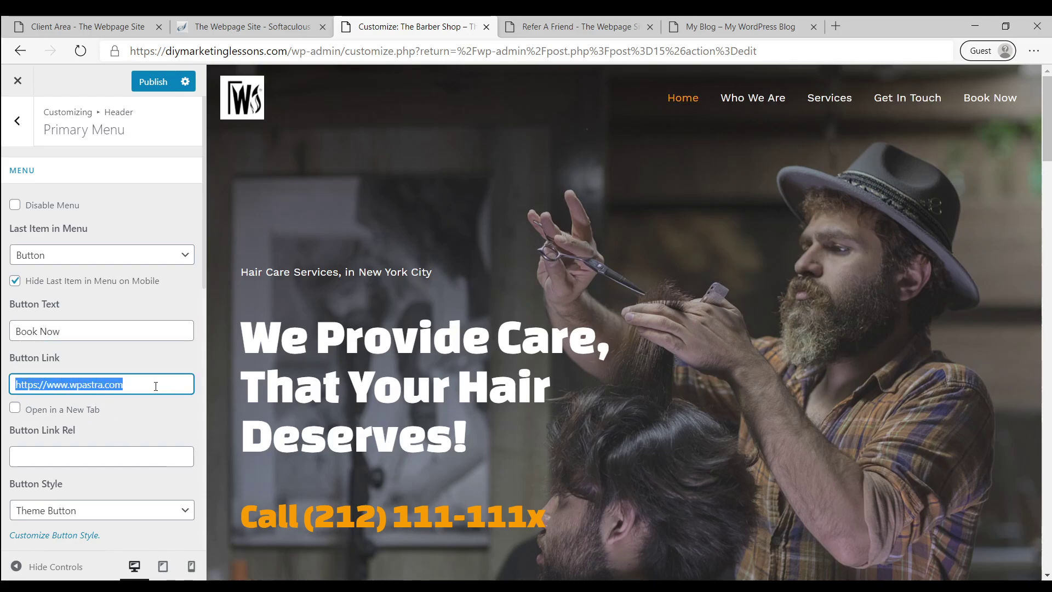
text(/contact-)
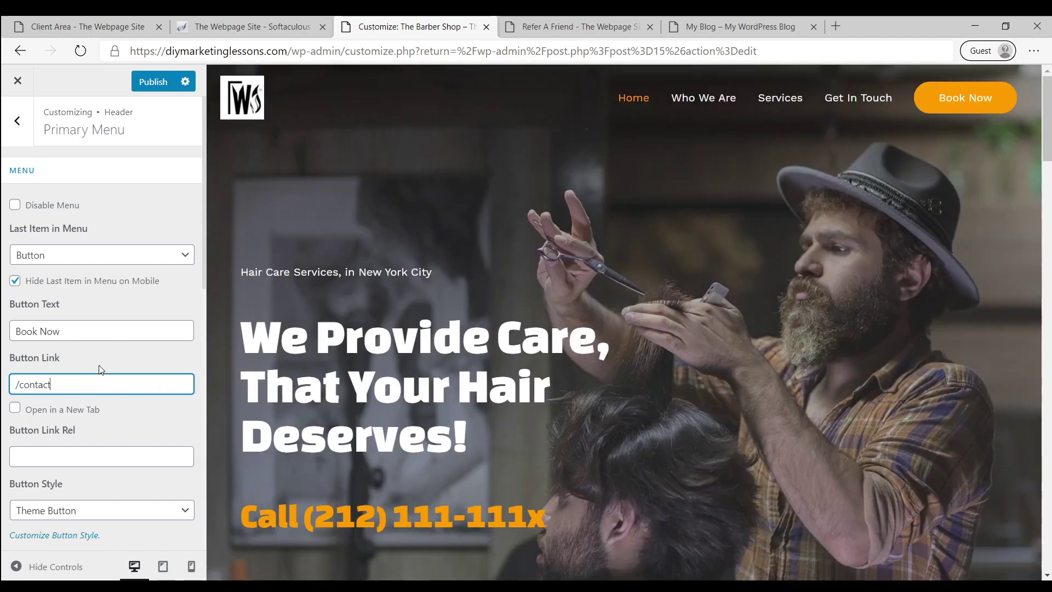
click(104, 356)
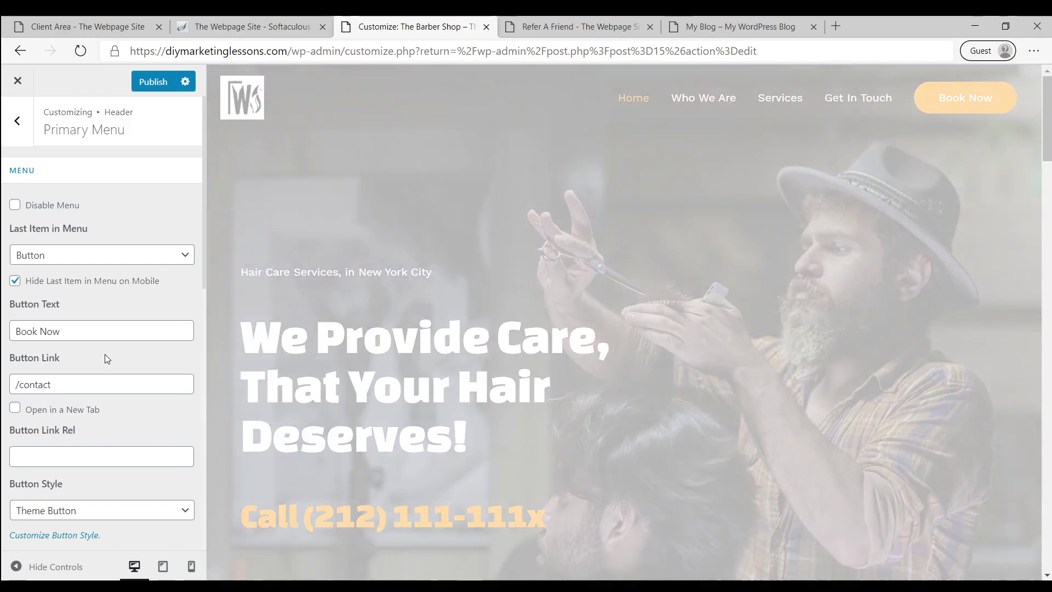
scroll(107, 359, down, 1)
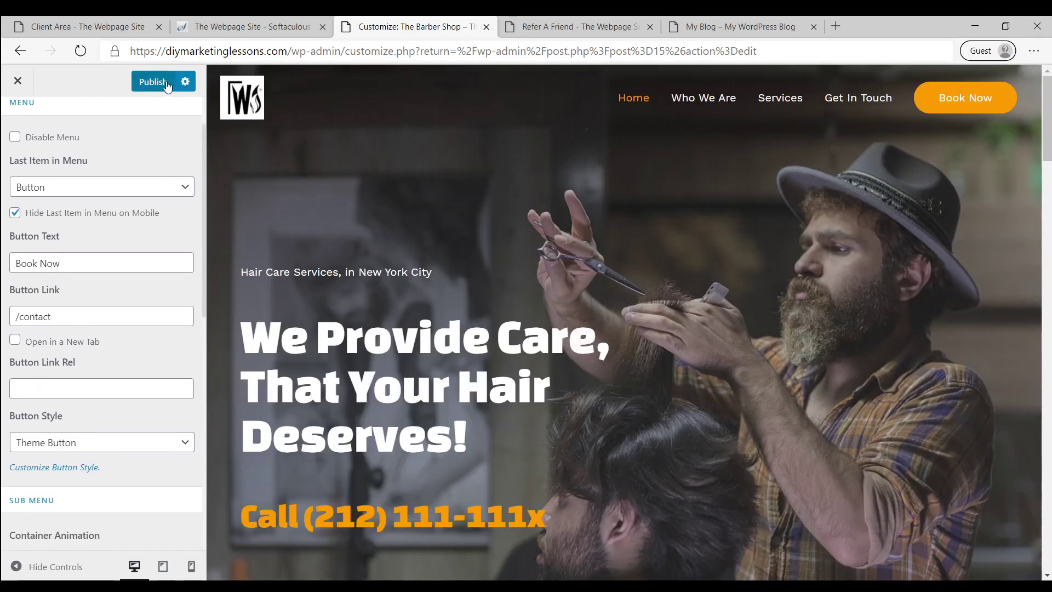
click(155, 81)
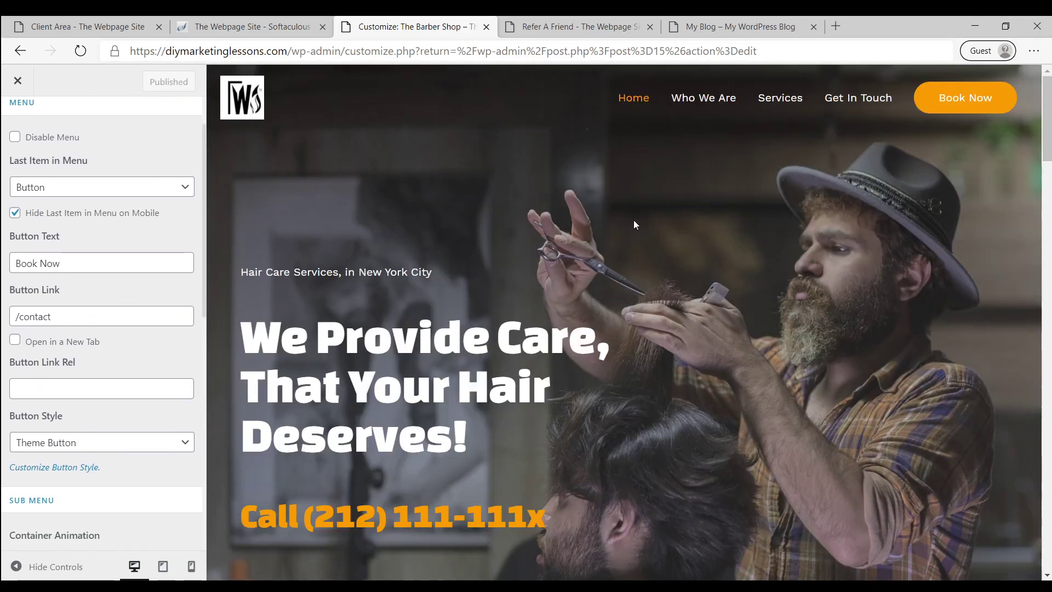
scroll(633, 222, down, 10)
scroll(634, 224, down, 20)
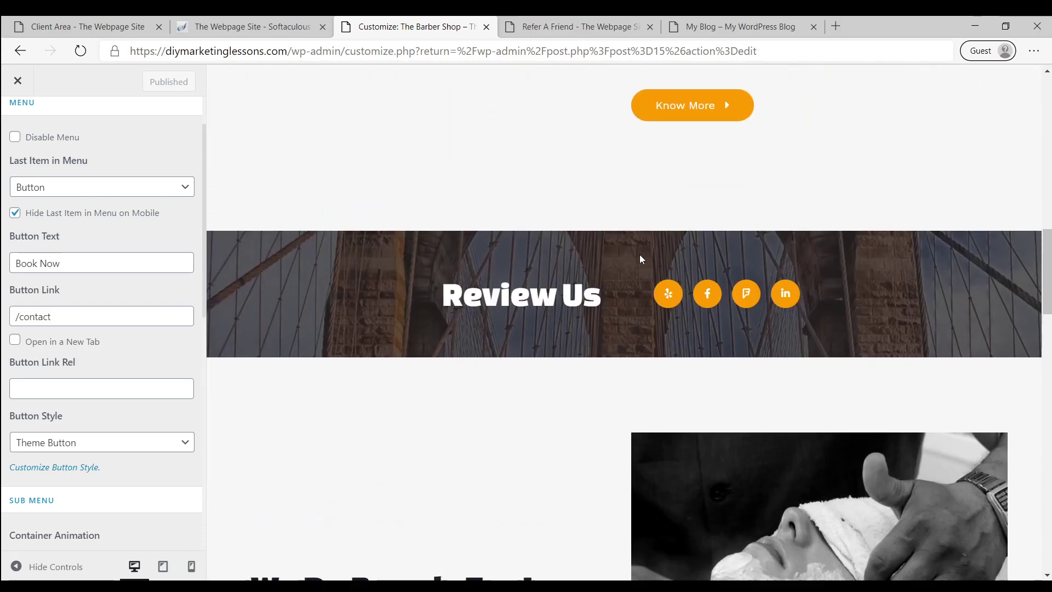
scroll(560, 332, down, 2)
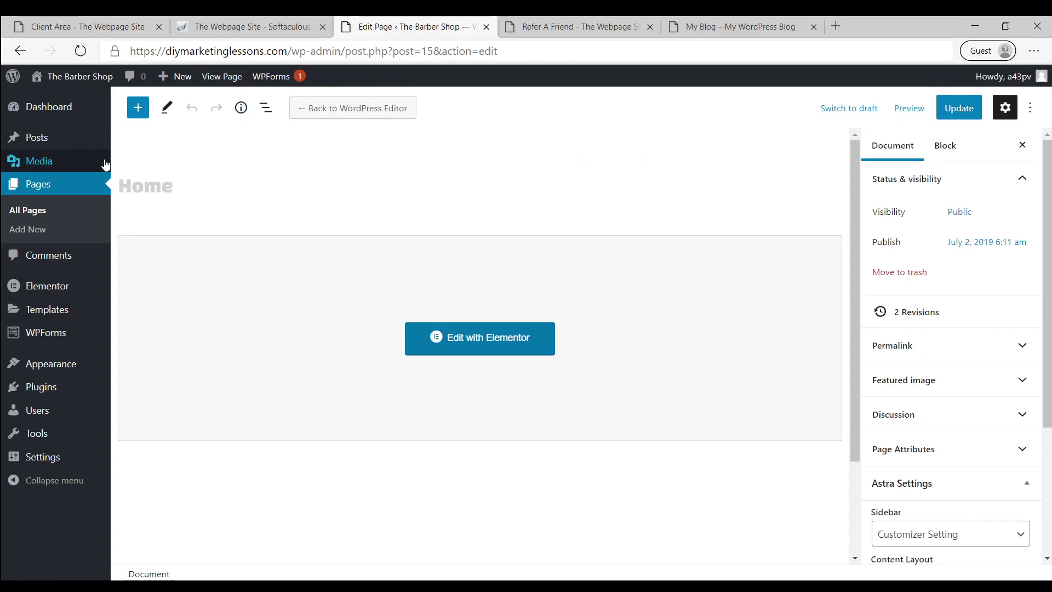
From Appearance > Header Footer & Blocks, edit the Site Footer template with Elementor
mouse_move(50, 365)
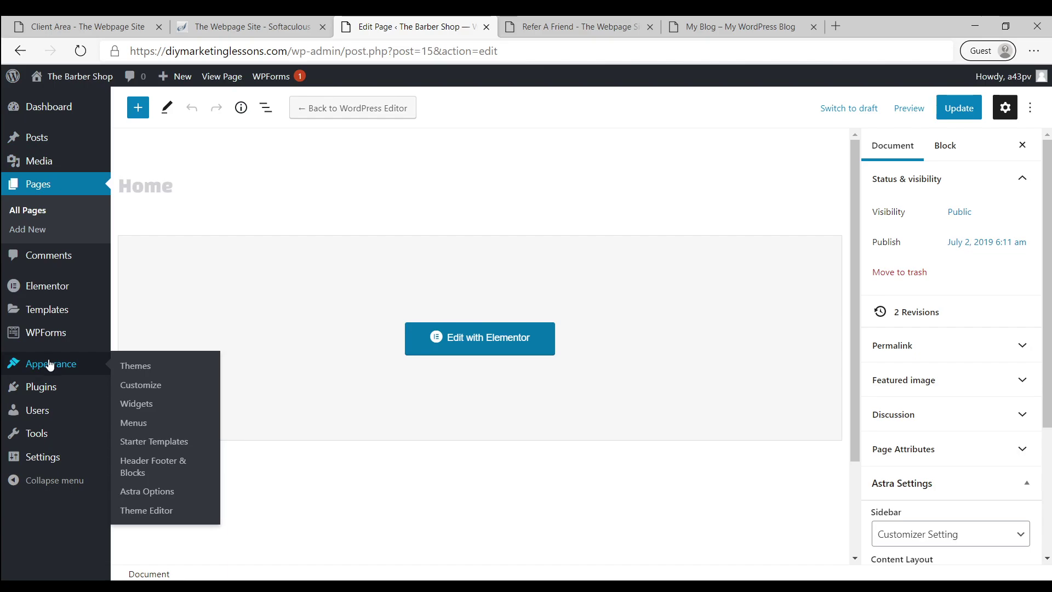
click(161, 466)
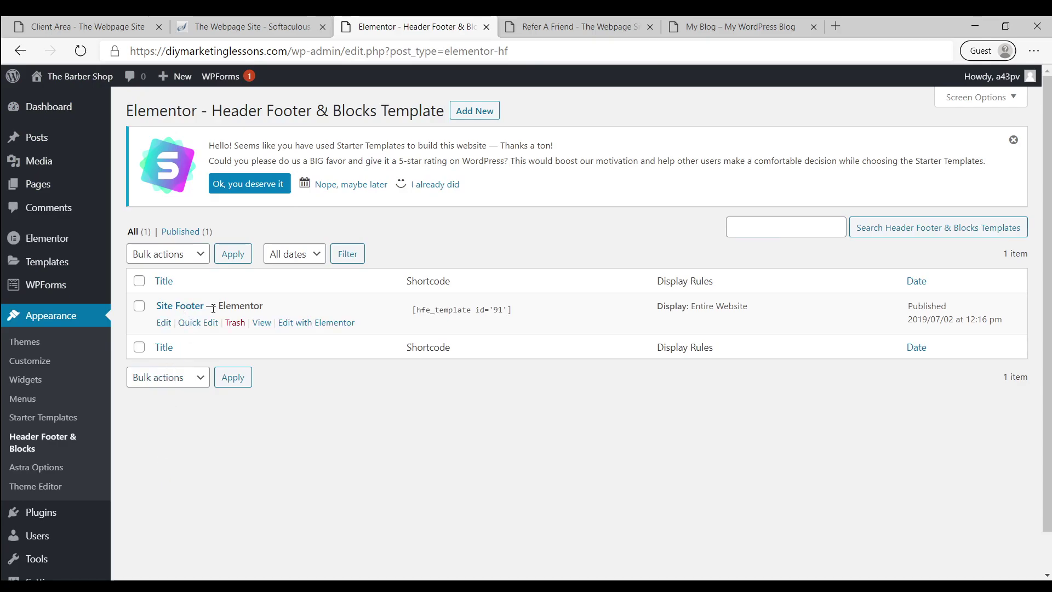
click(308, 324)
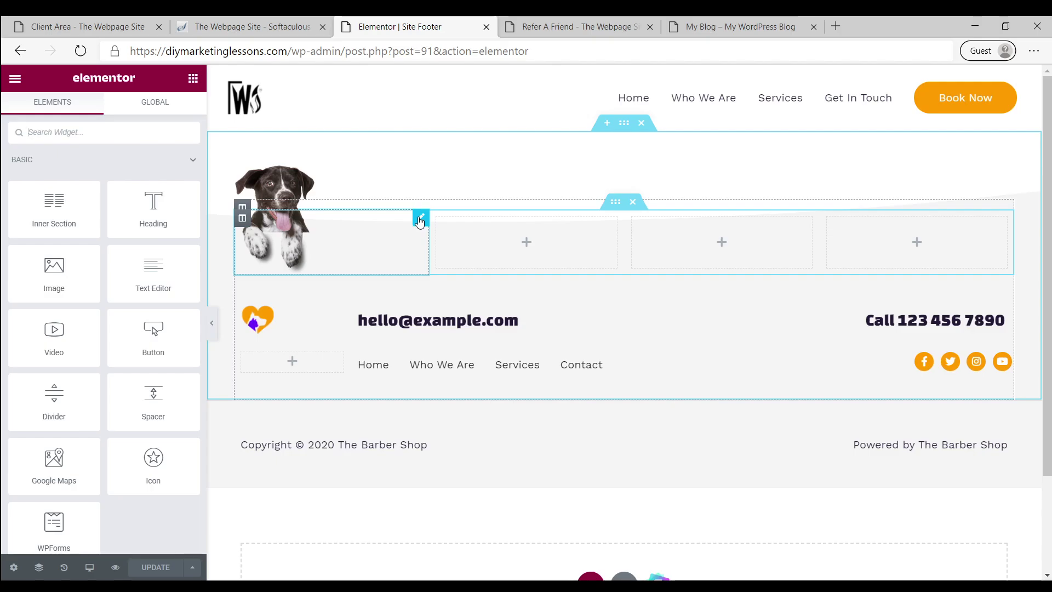
Remove the footer's dog image and replace the heart logo with TM.png
click(420, 221)
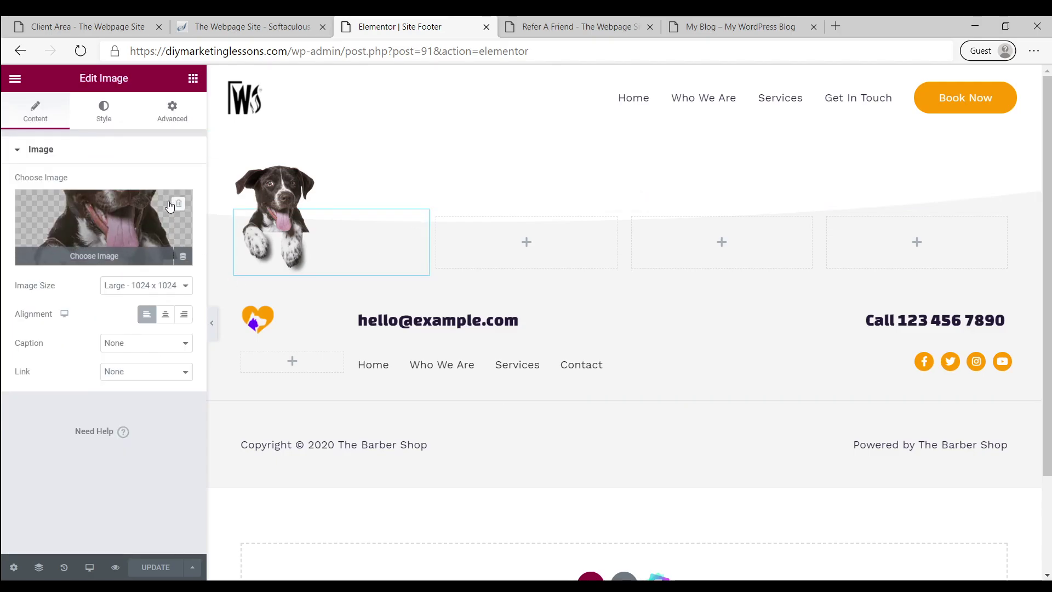
click(178, 206)
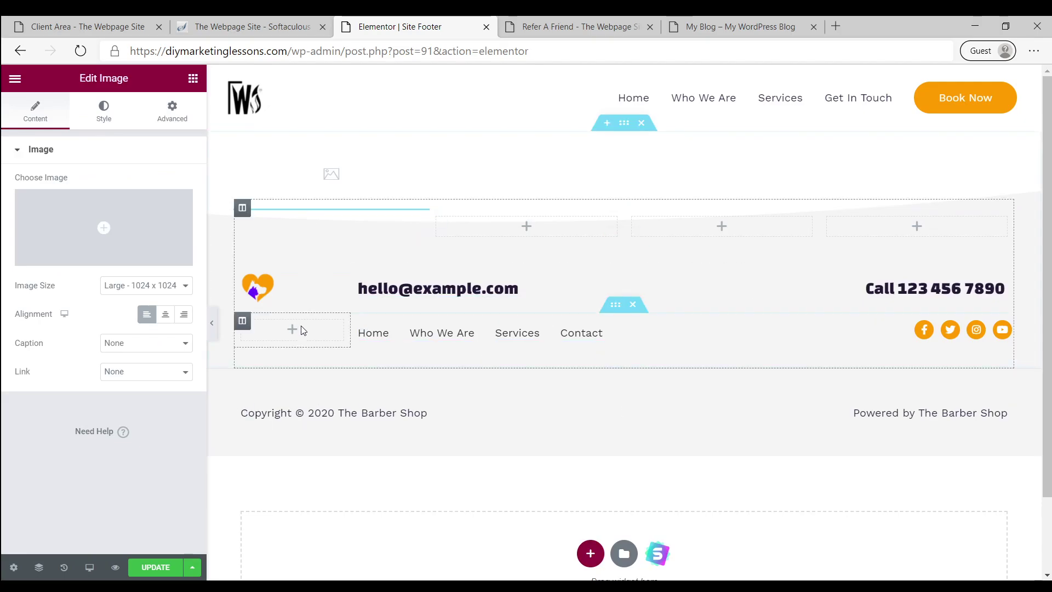
click(313, 292)
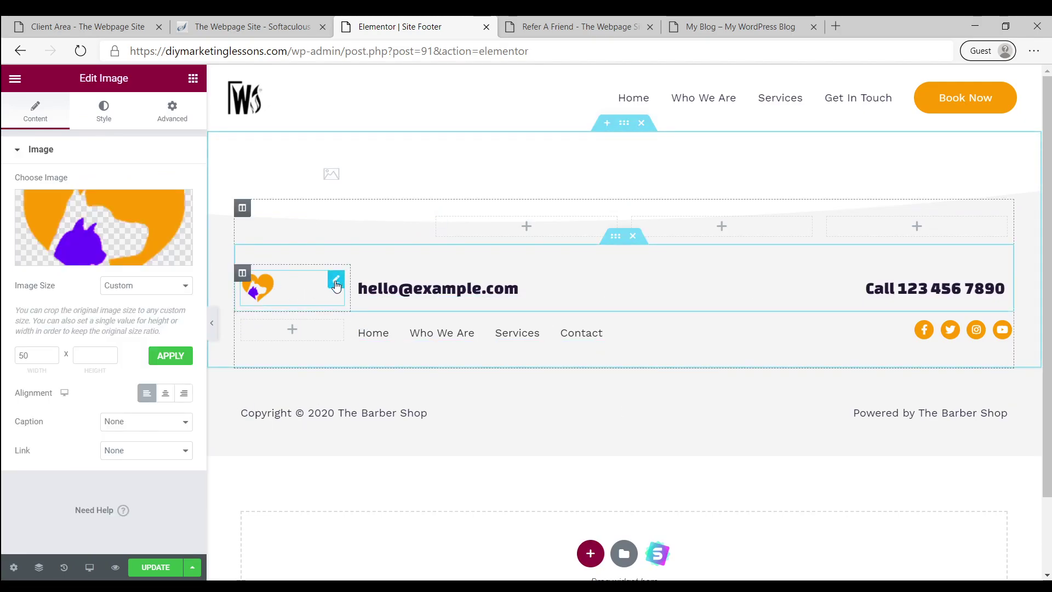
click(106, 230)
click(93, 233)
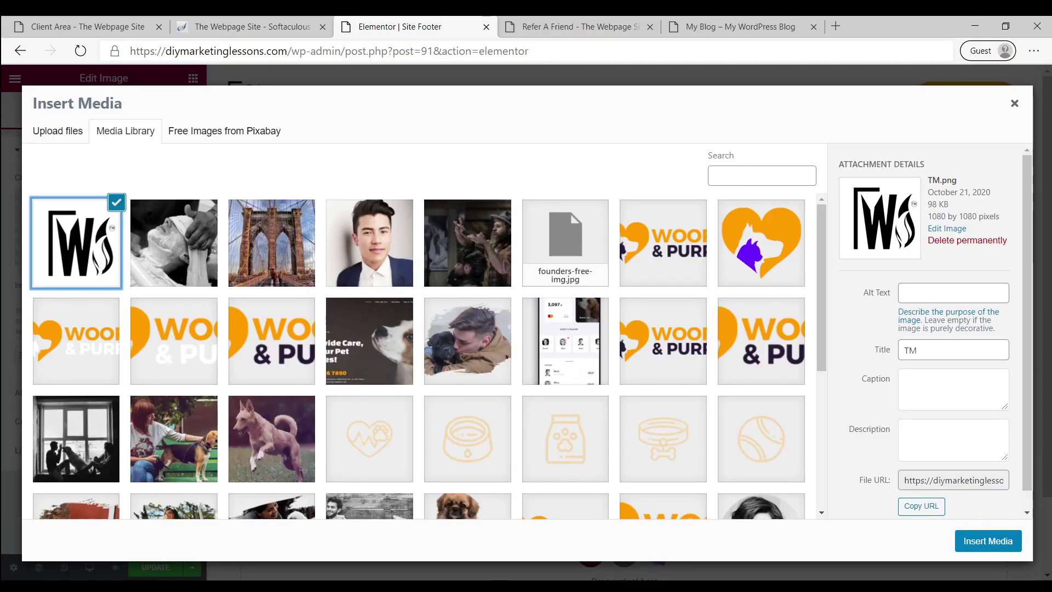
click(994, 541)
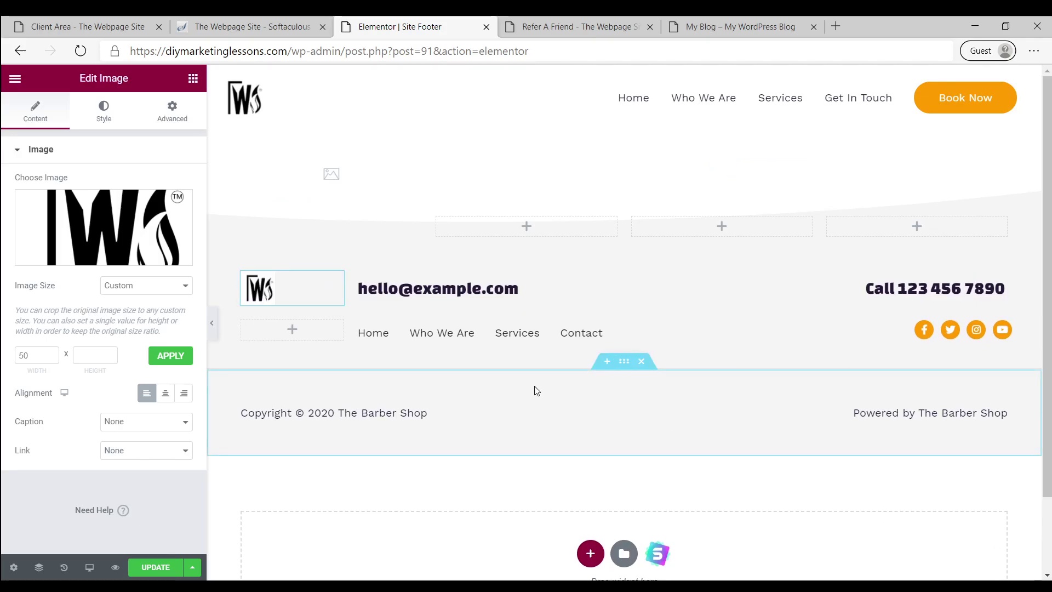
click(429, 293)
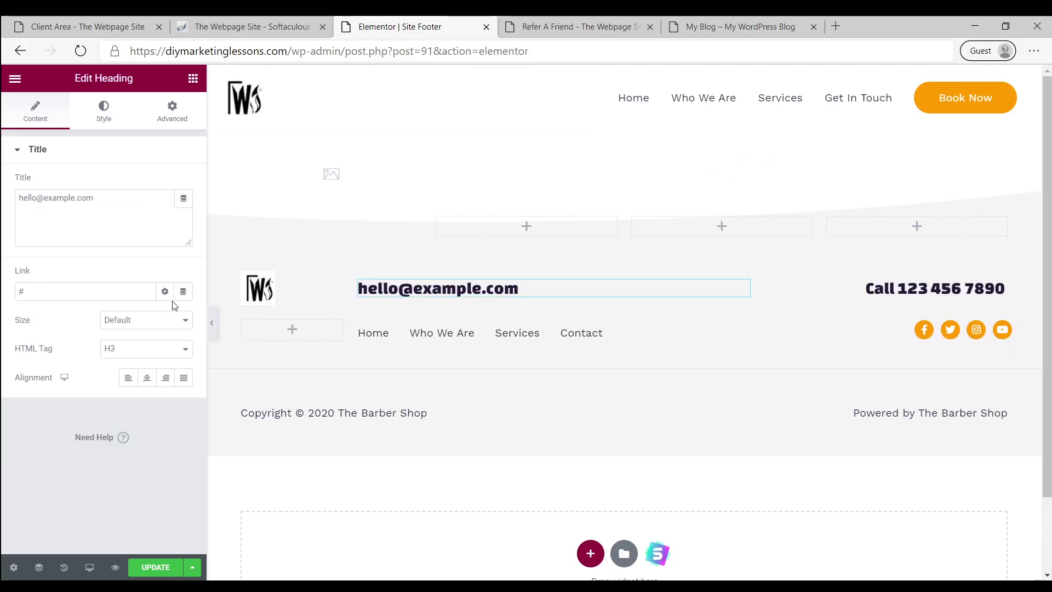
click(48, 204)
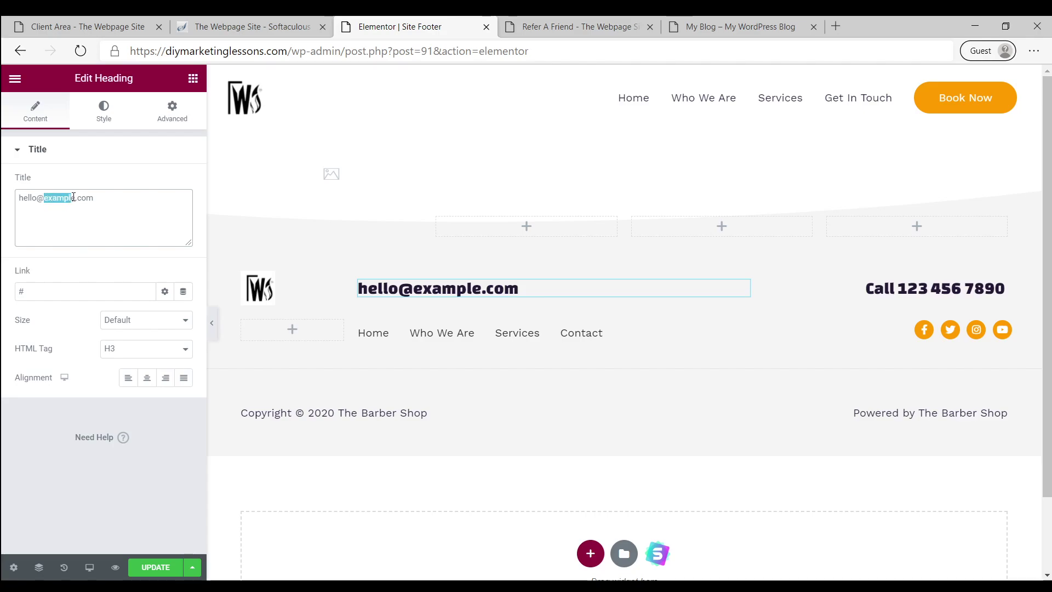
text(d)
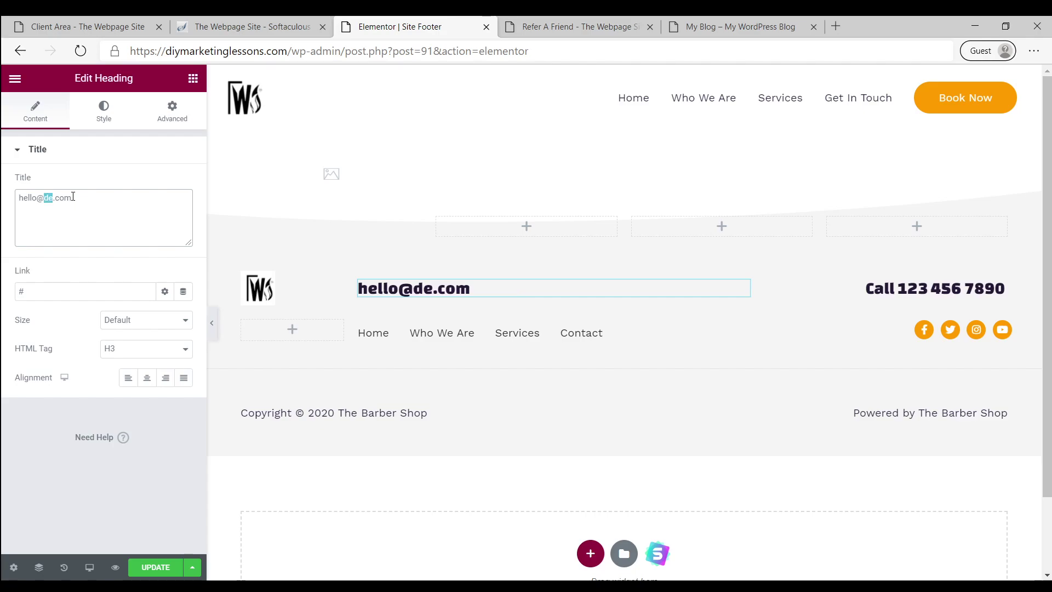
text(yourdomain)
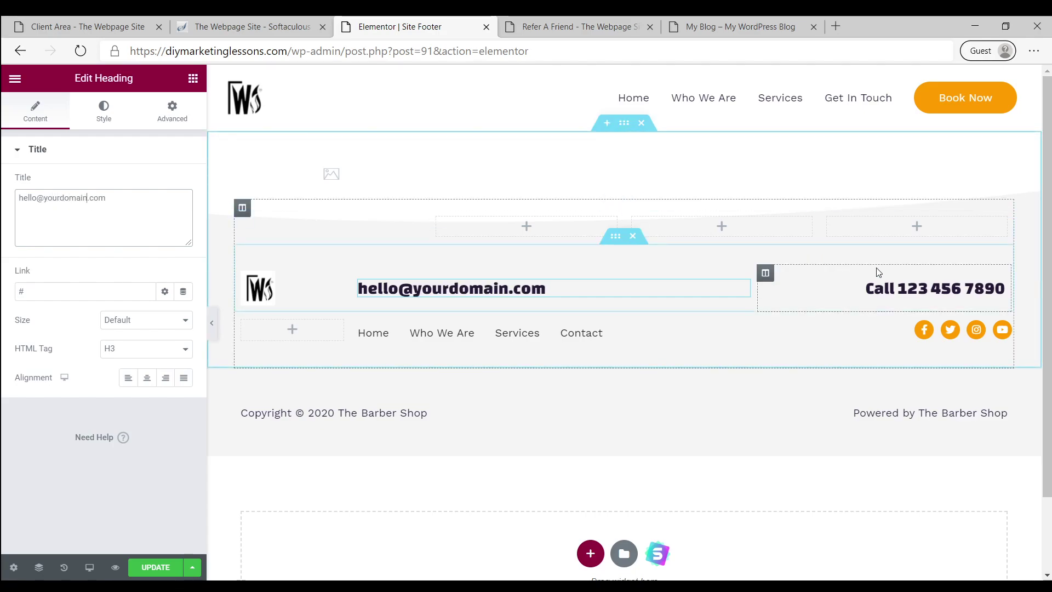
click(909, 287)
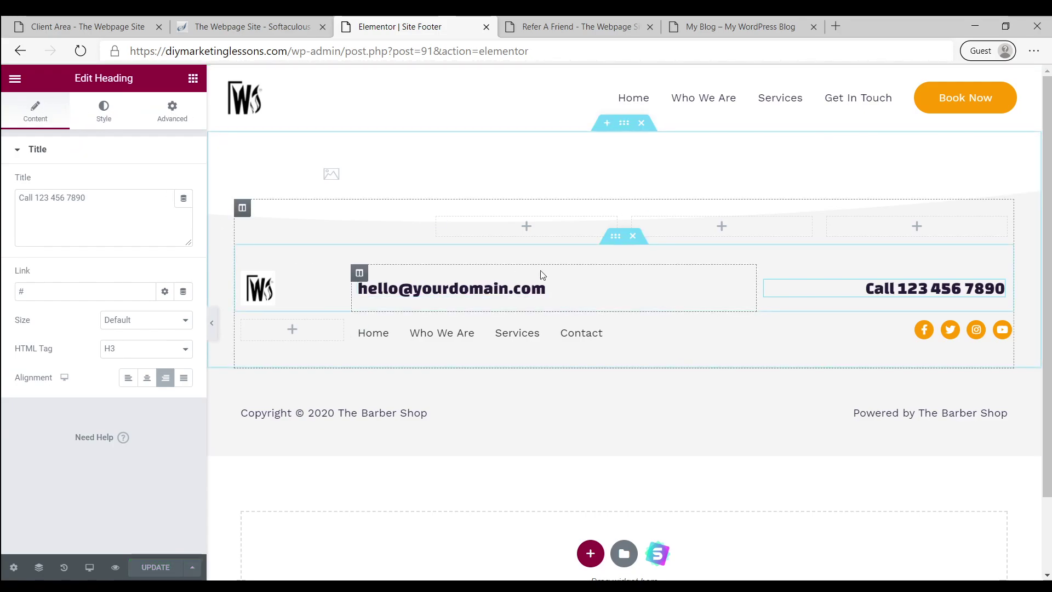
click(15, 80)
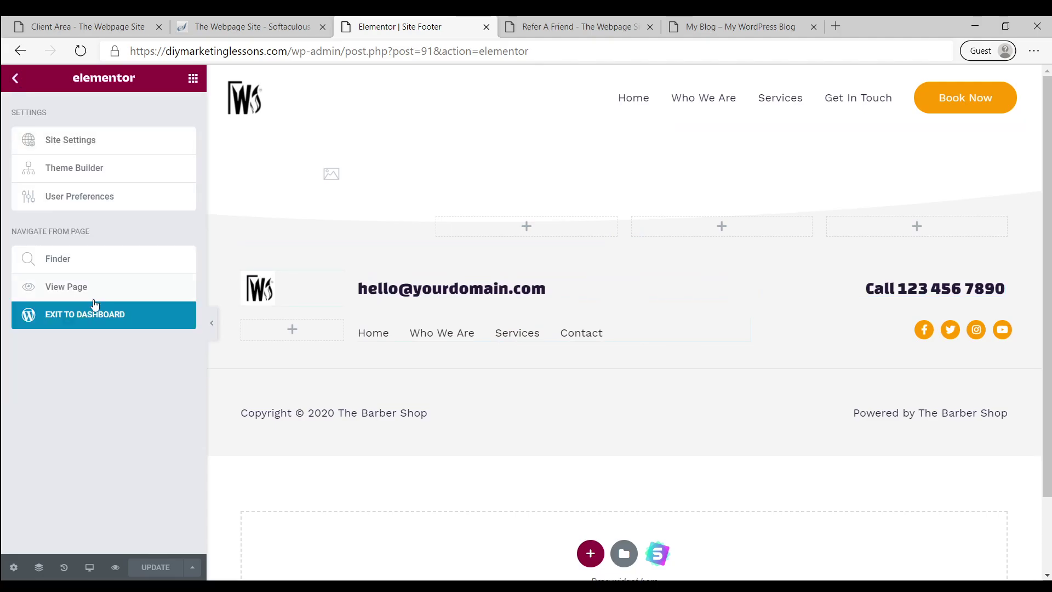
click(75, 311)
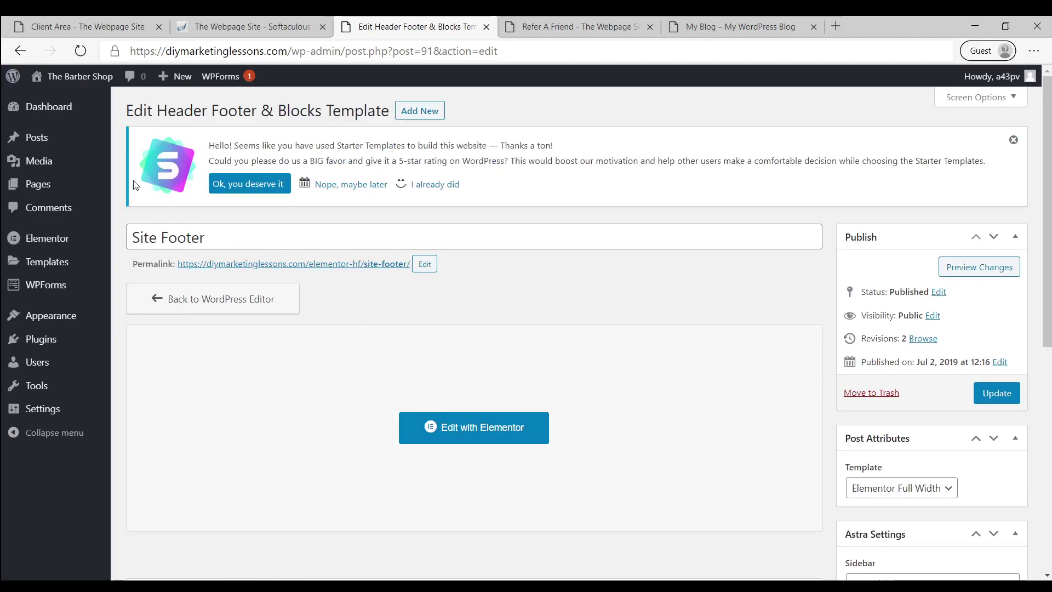
mouse_move(60, 80)
click(52, 105)
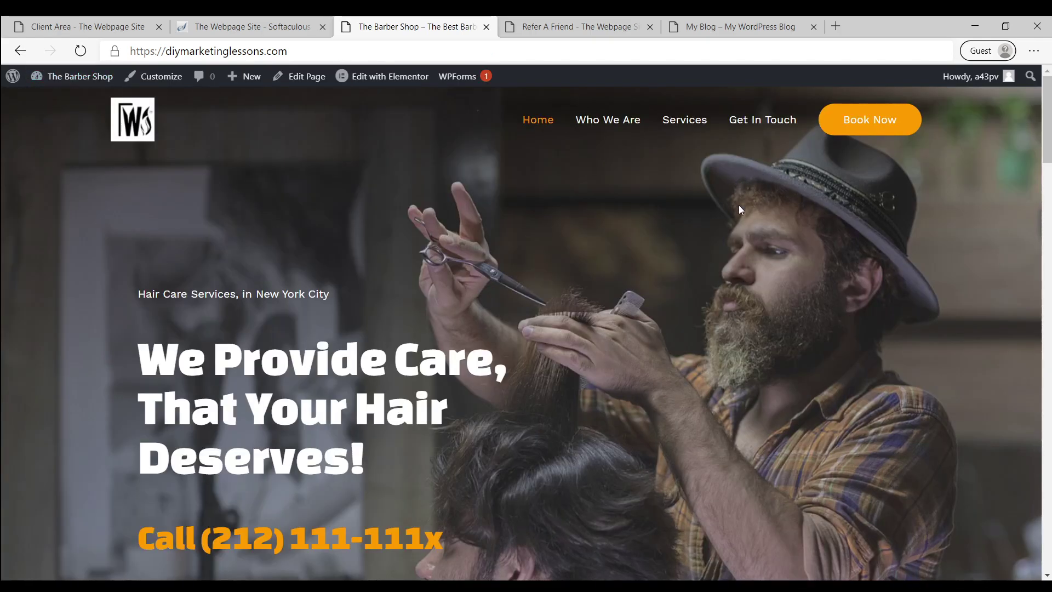
scroll(554, 306, down, 1)
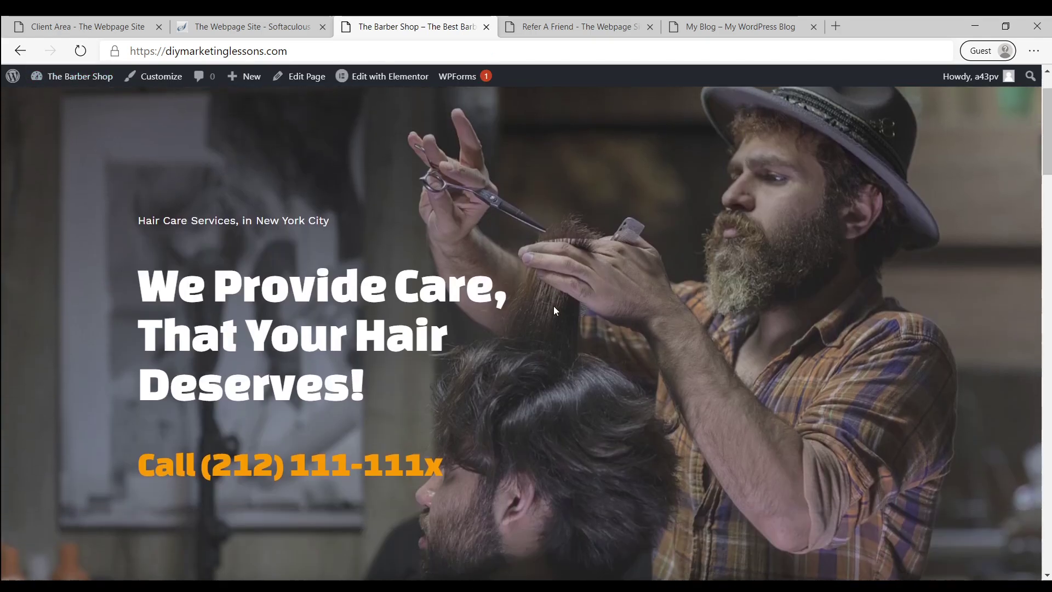
scroll(548, 305, up, 1)
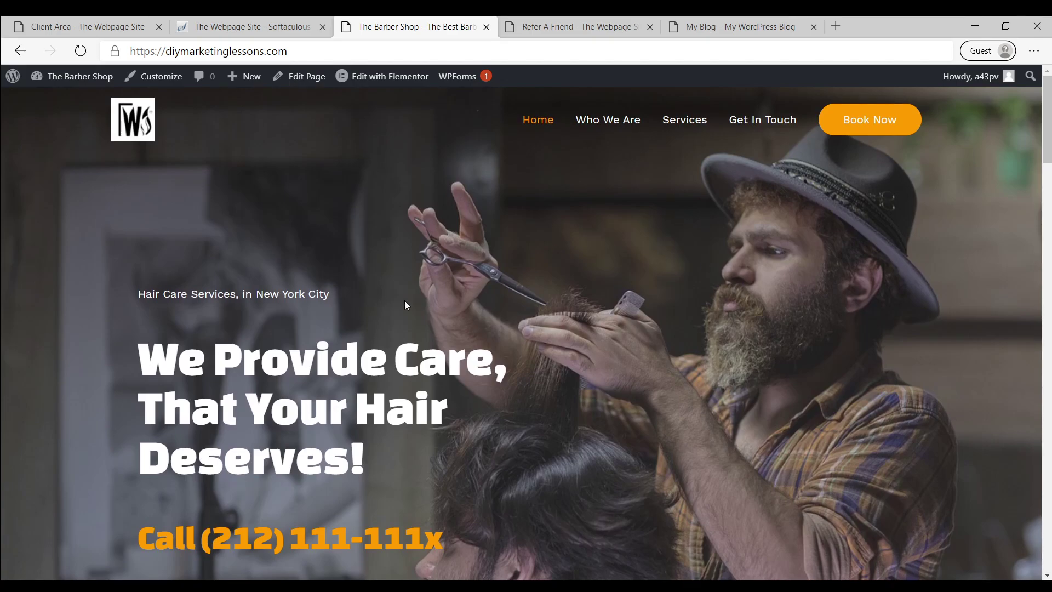
scroll(875, 310, down, 7)
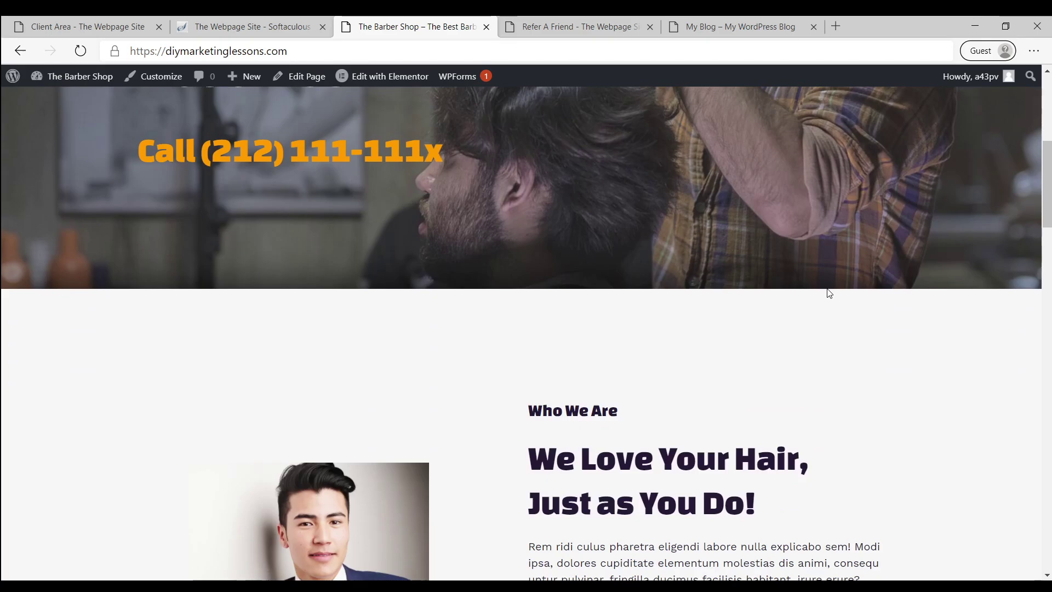
scroll(782, 312, down, 1)
scroll(782, 311, down, 12)
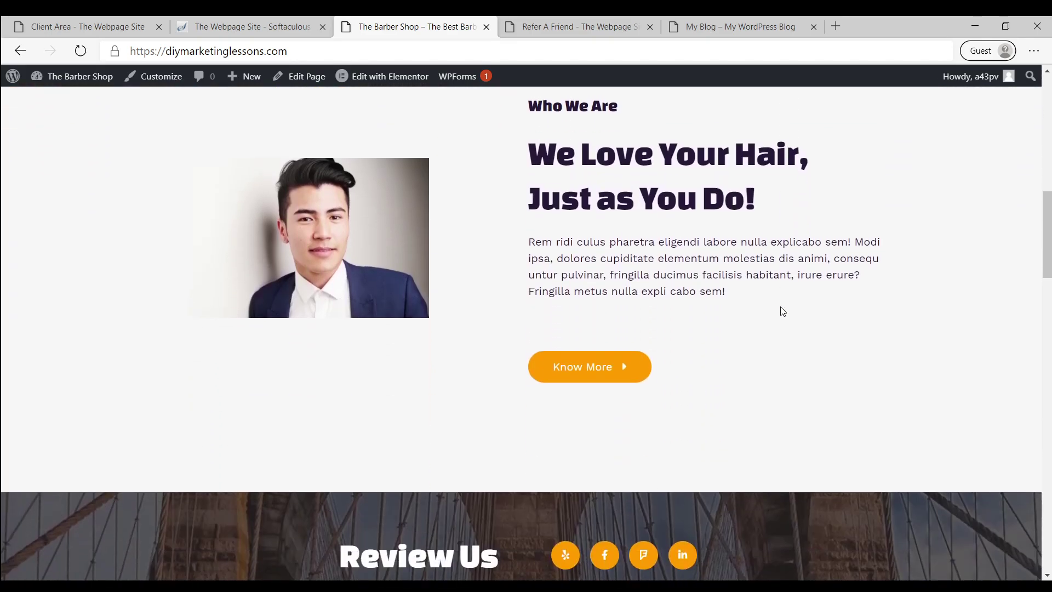
scroll(738, 306, down, 7)
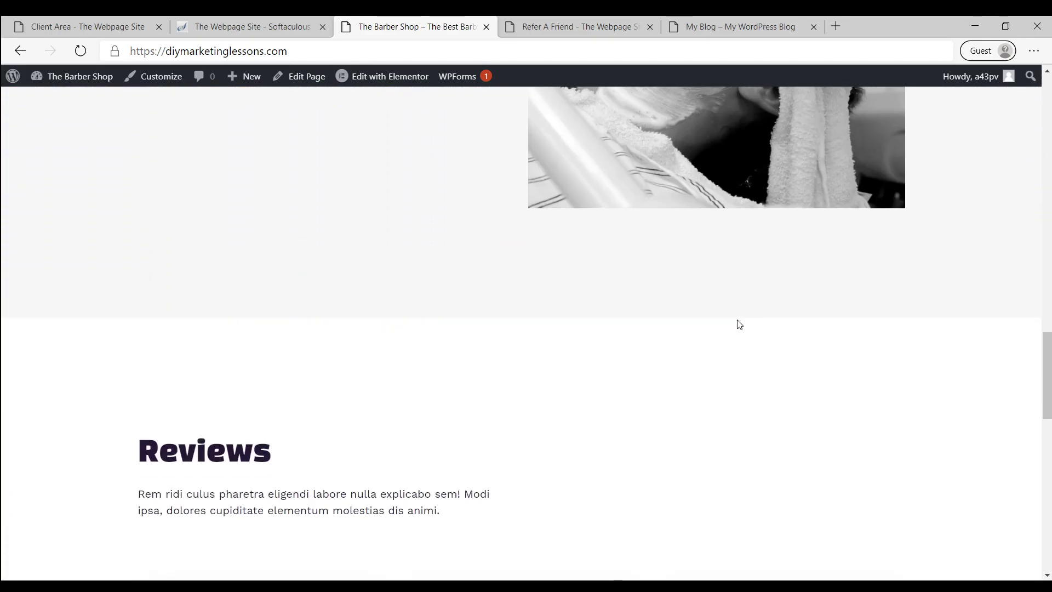
scroll(524, 364, down, 11)
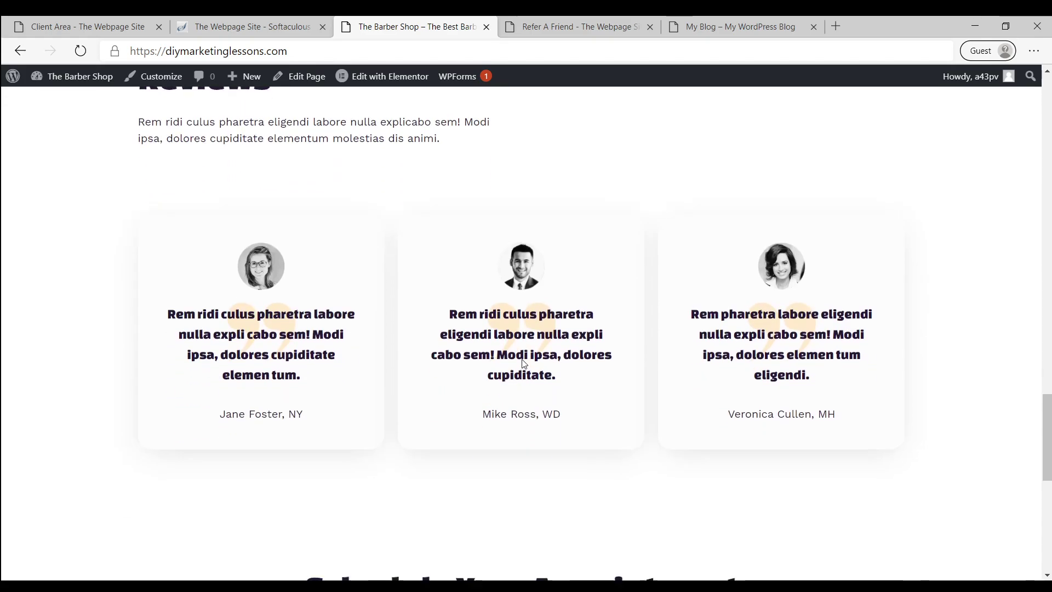
scroll(433, 424, down, 1)
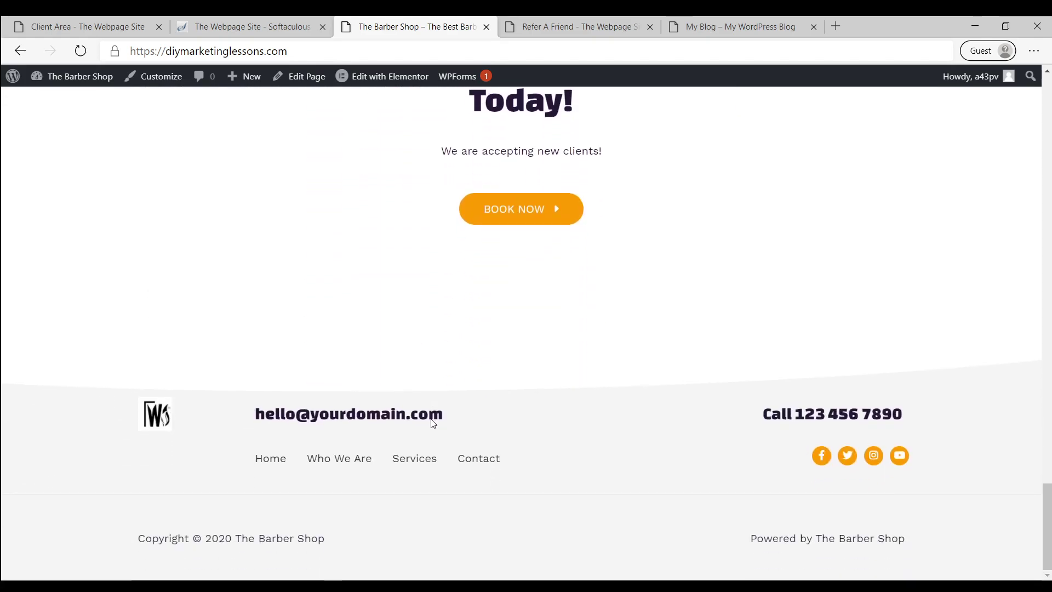
scroll(604, 457, up, 20)
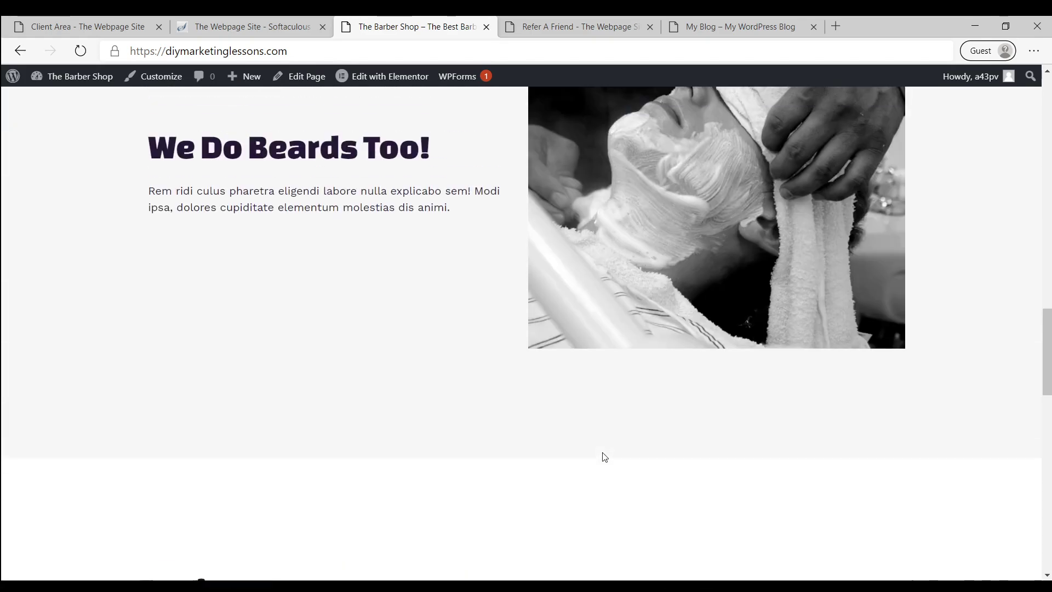
scroll(566, 418, up, 6)
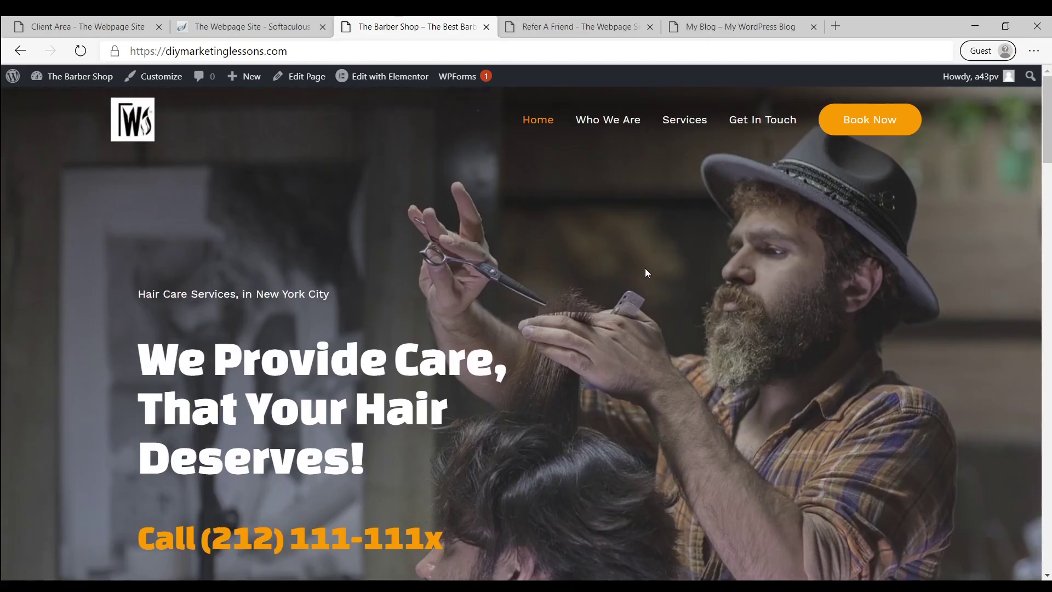
Go to the Who We Are page and scroll through its founders and team member sections
click(607, 115)
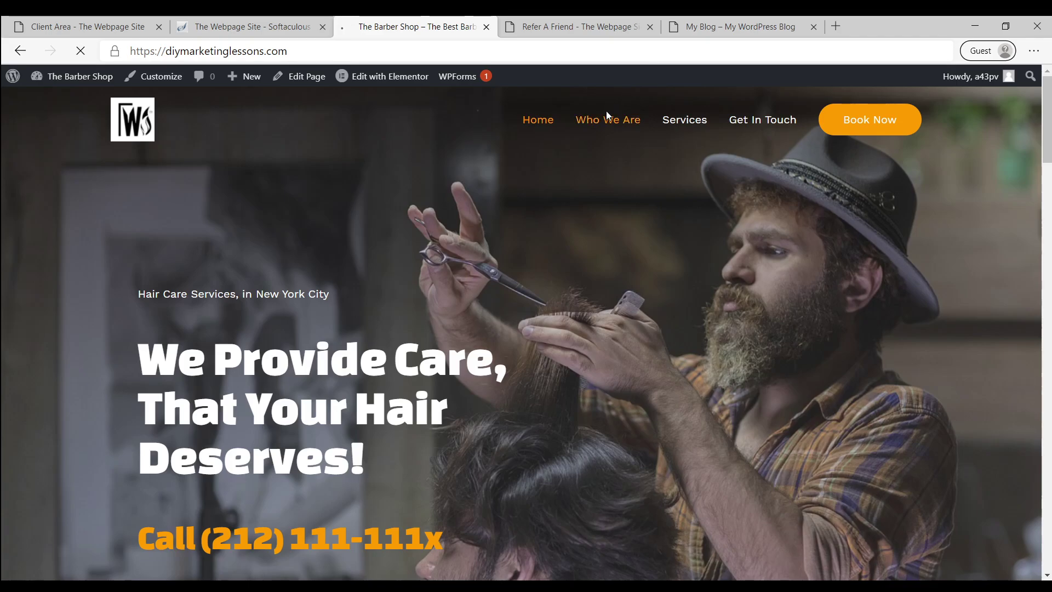
scroll(662, 302, down, 5)
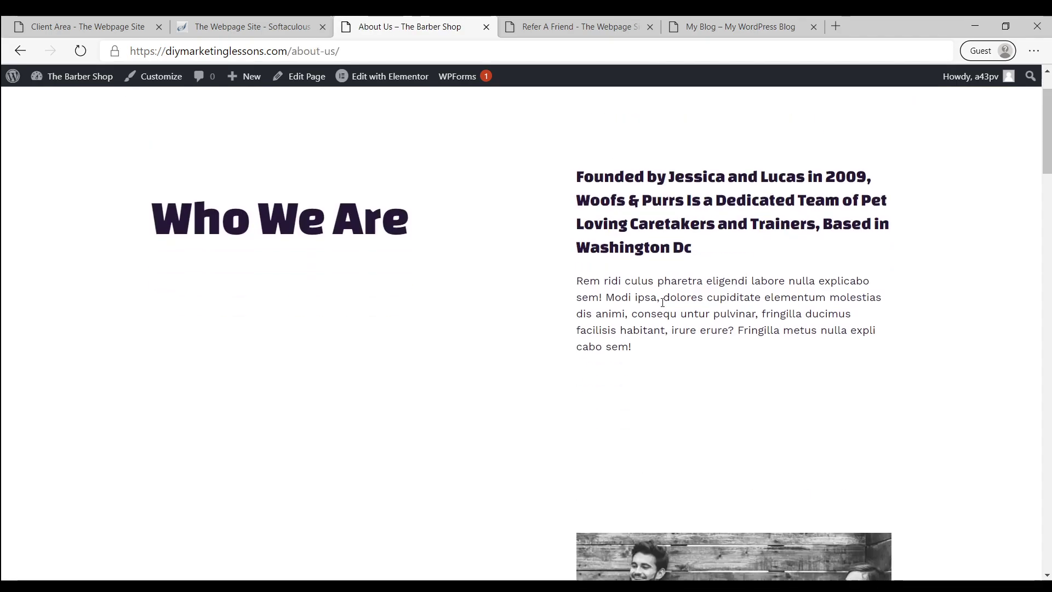
scroll(603, 303, up, 5)
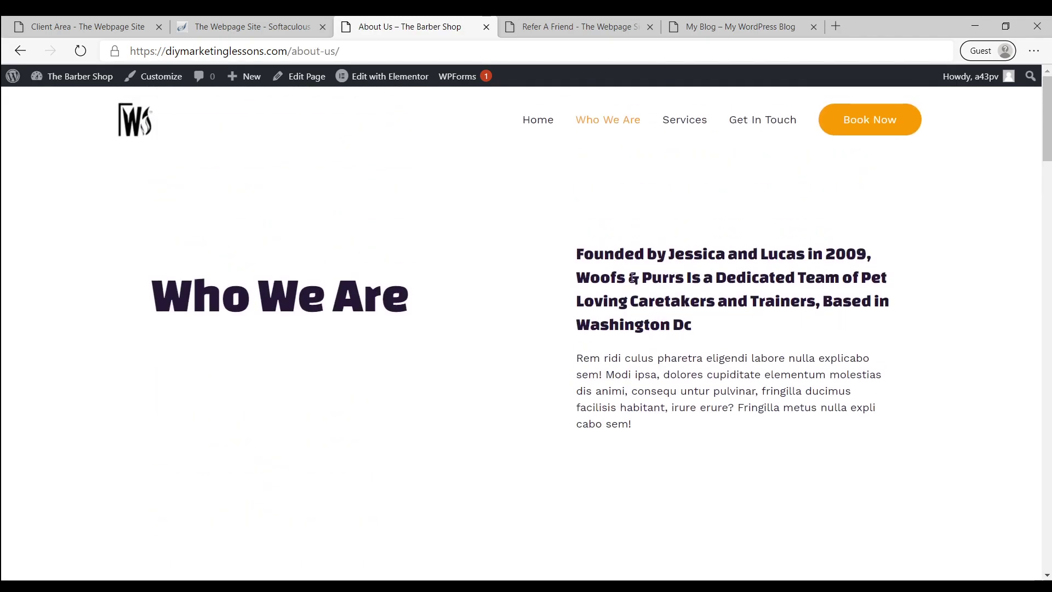
scroll(669, 429, down, 4)
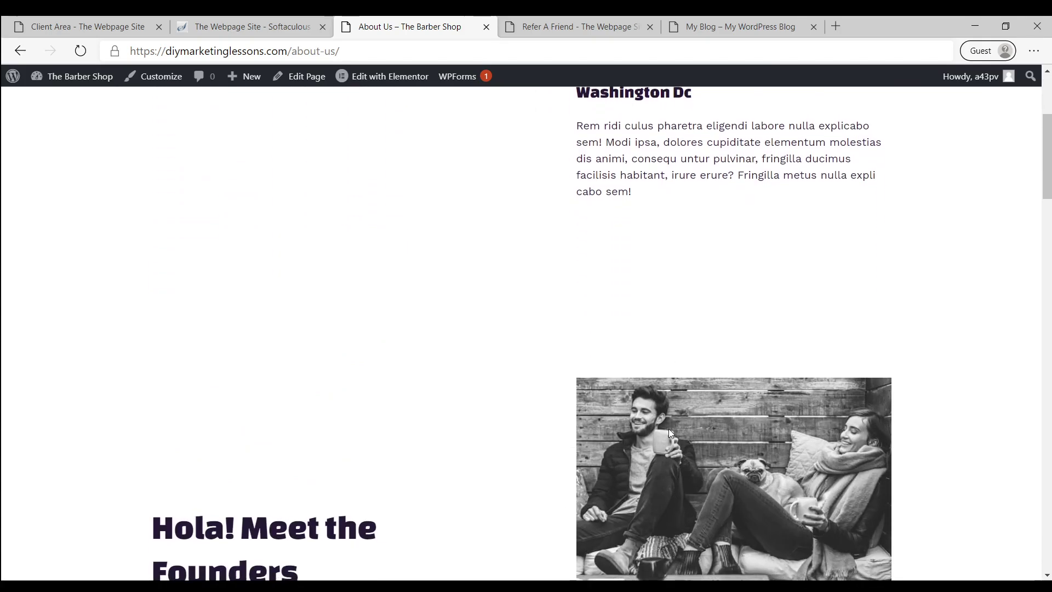
scroll(627, 327, down, 3)
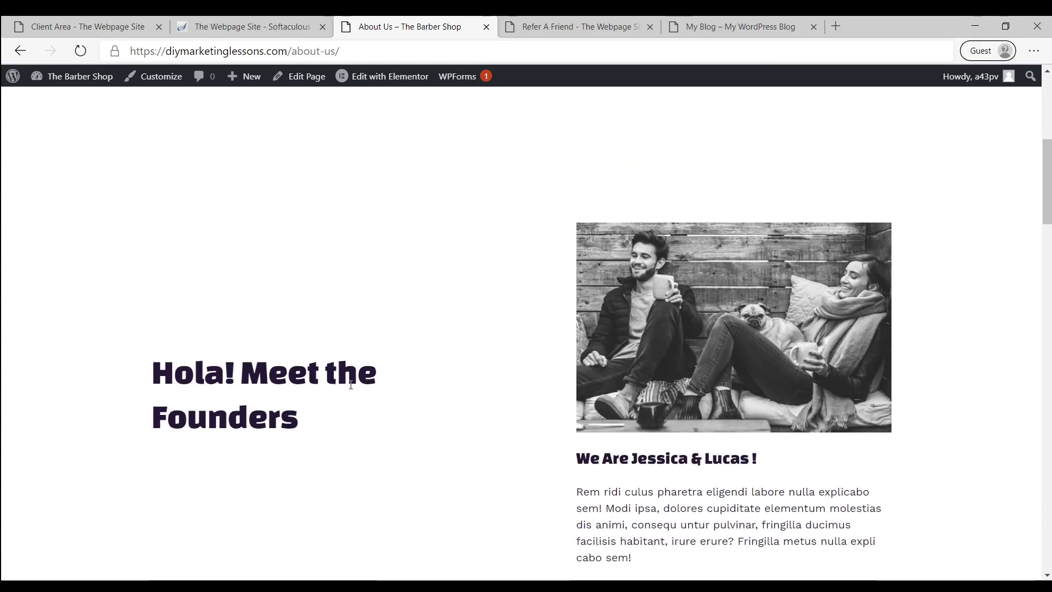
scroll(720, 364, down, 7)
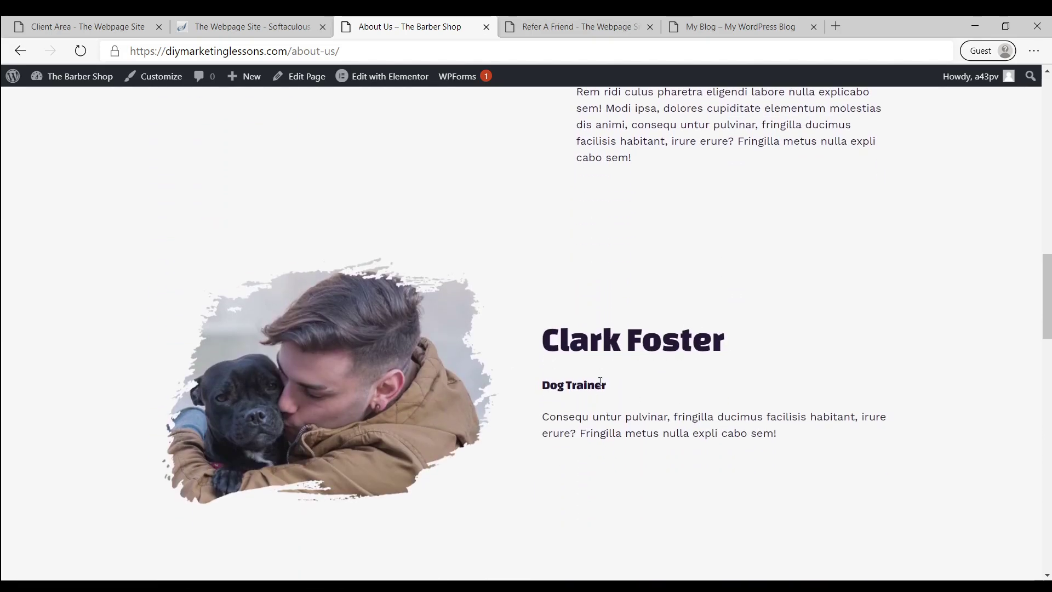
scroll(600, 381, down, 8)
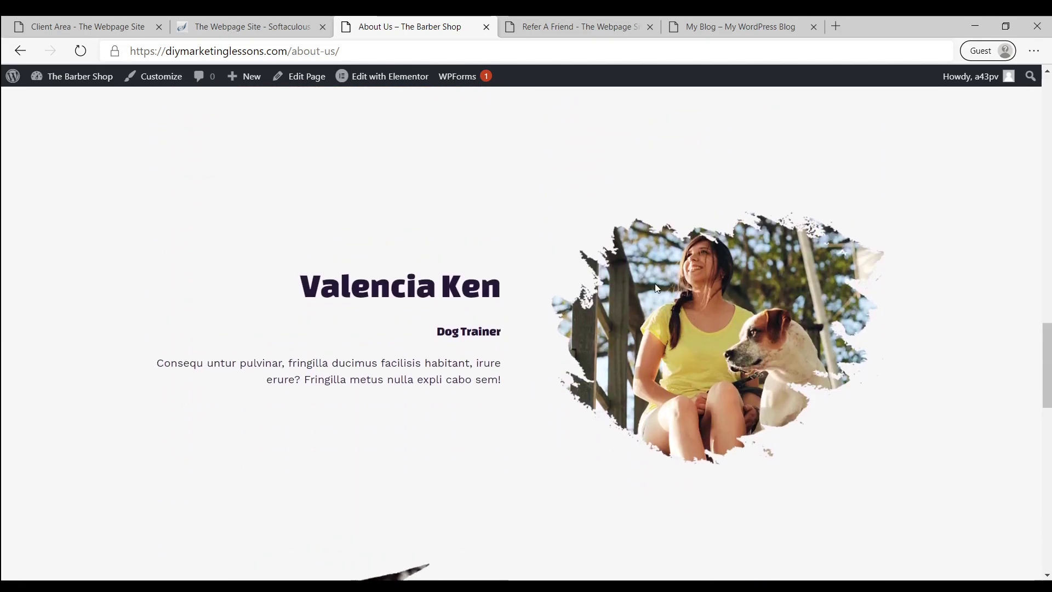
scroll(554, 254, up, 5)
scroll(378, 296, down, 10)
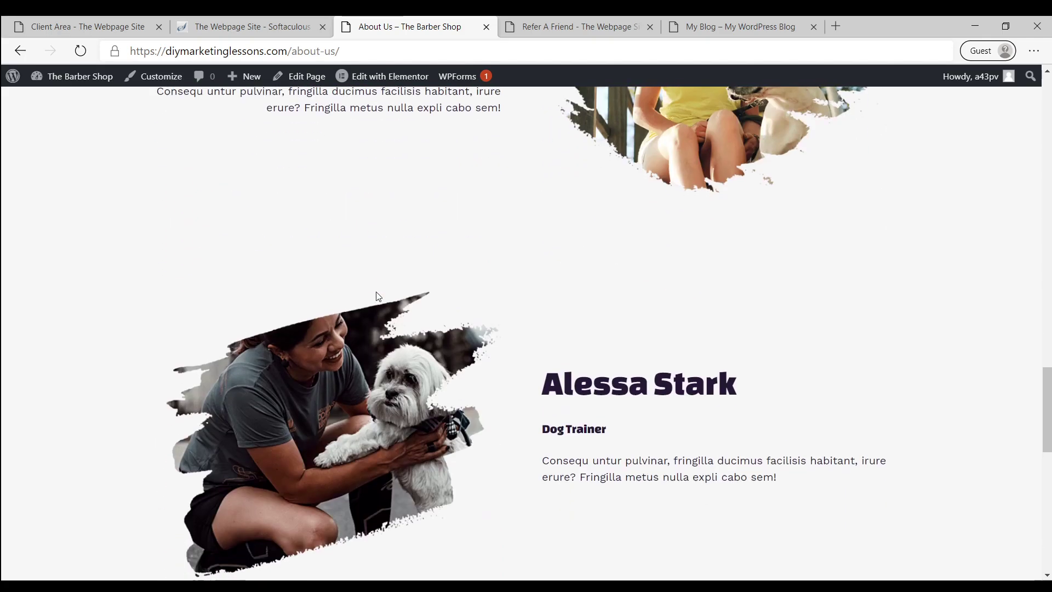
scroll(384, 313, down, 11)
scroll(378, 303, up, 20)
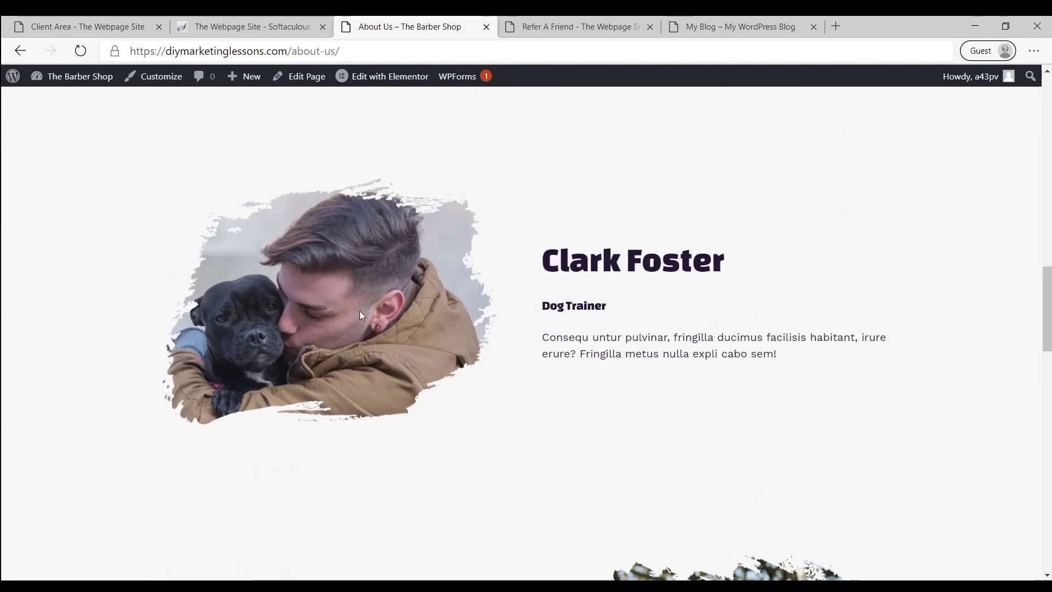
scroll(581, 393, down, 3)
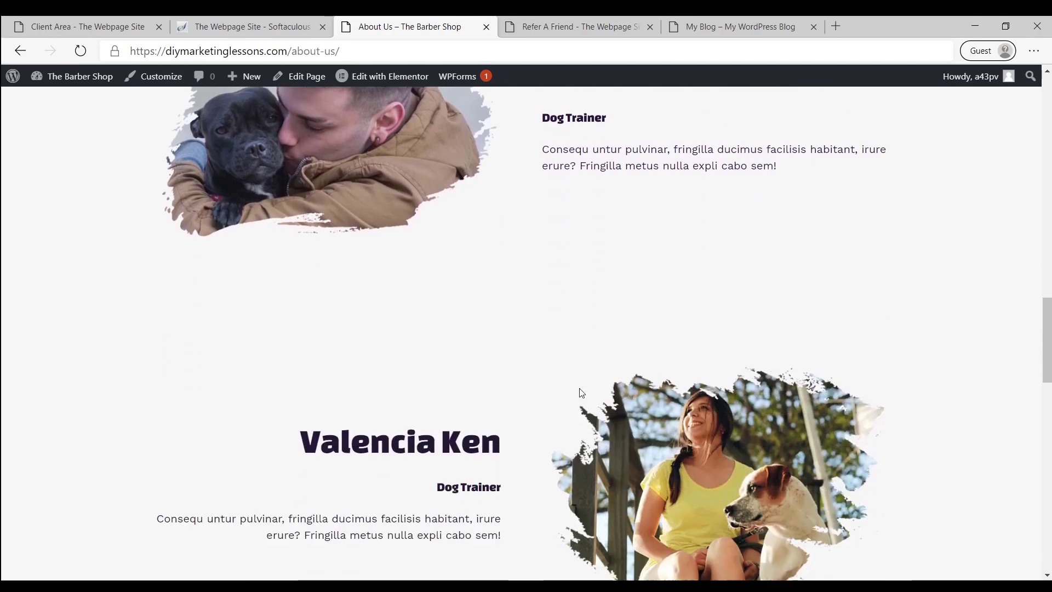
scroll(602, 394, down, 1)
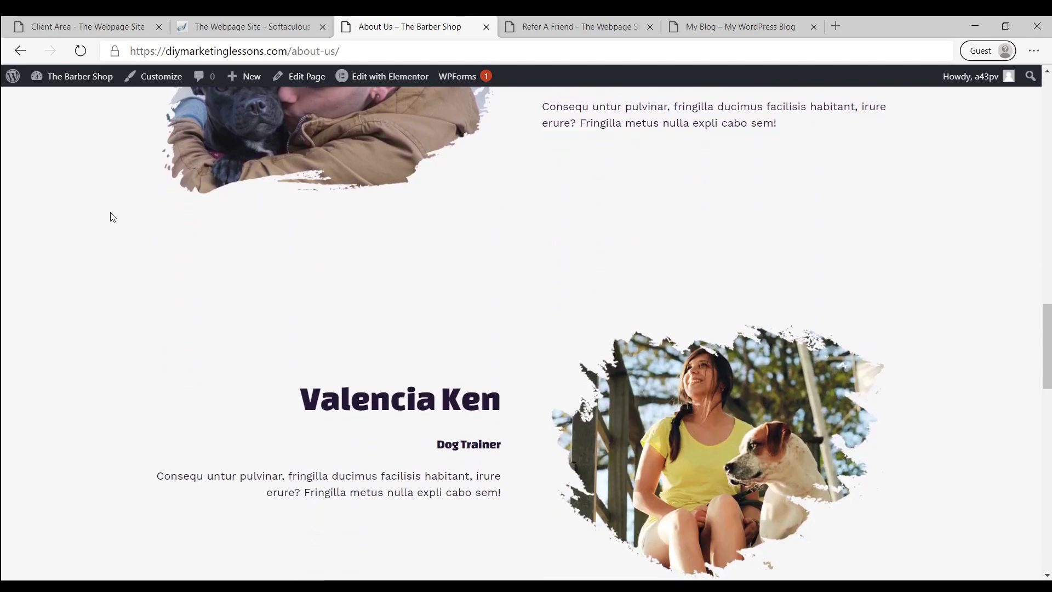